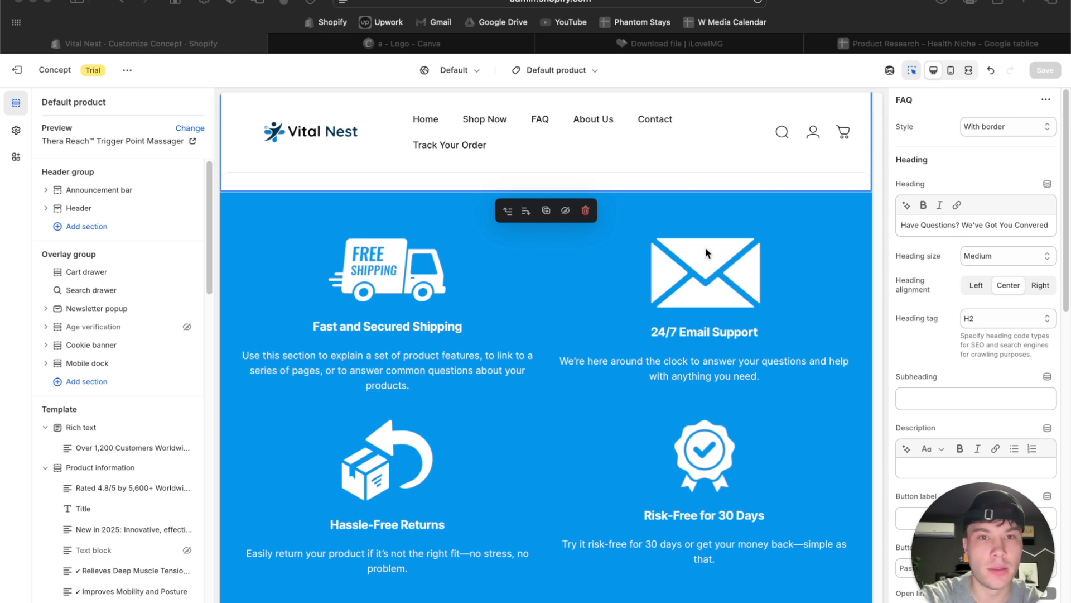
{"action": "left_click", "coordinate": [505, 47]}
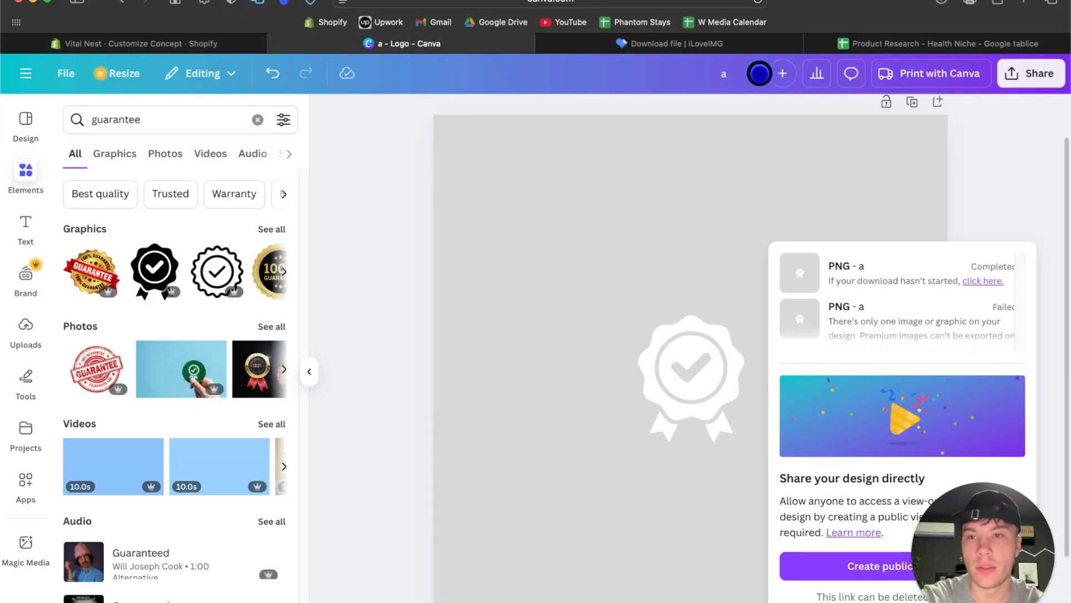
{"action": "left_click", "coordinate": [205, 42]}
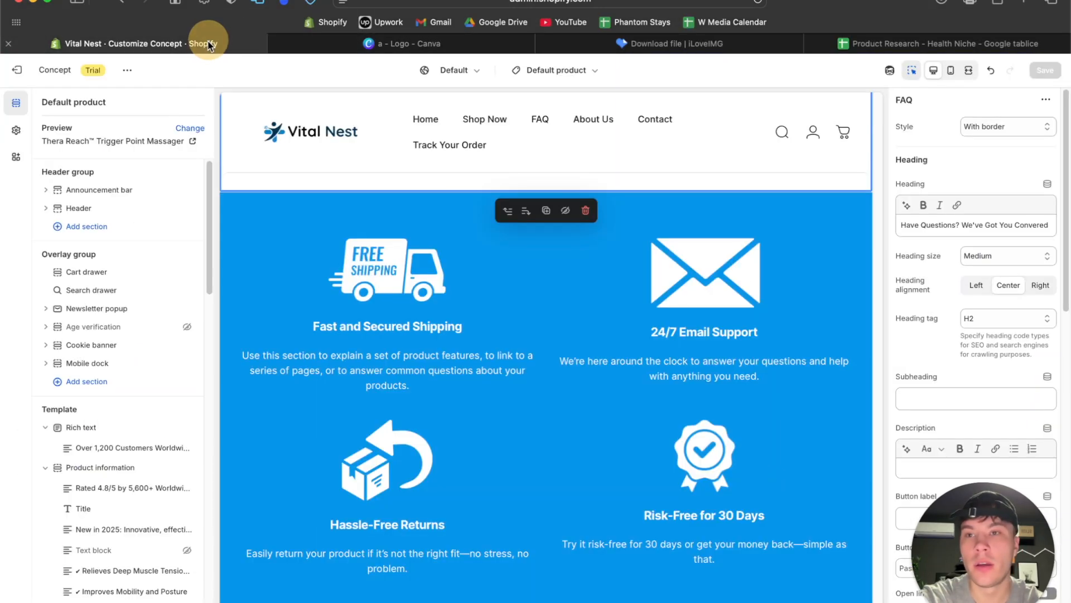
Review the upper part of the product page in the full-width preview, from the announcement bar to the press logo strip
{"action": "left_click", "coordinate": [969, 70]}
{"action": "scroll", "coordinate": [658, 267], "scroll_direction": "down", "scroll_amount": 7}
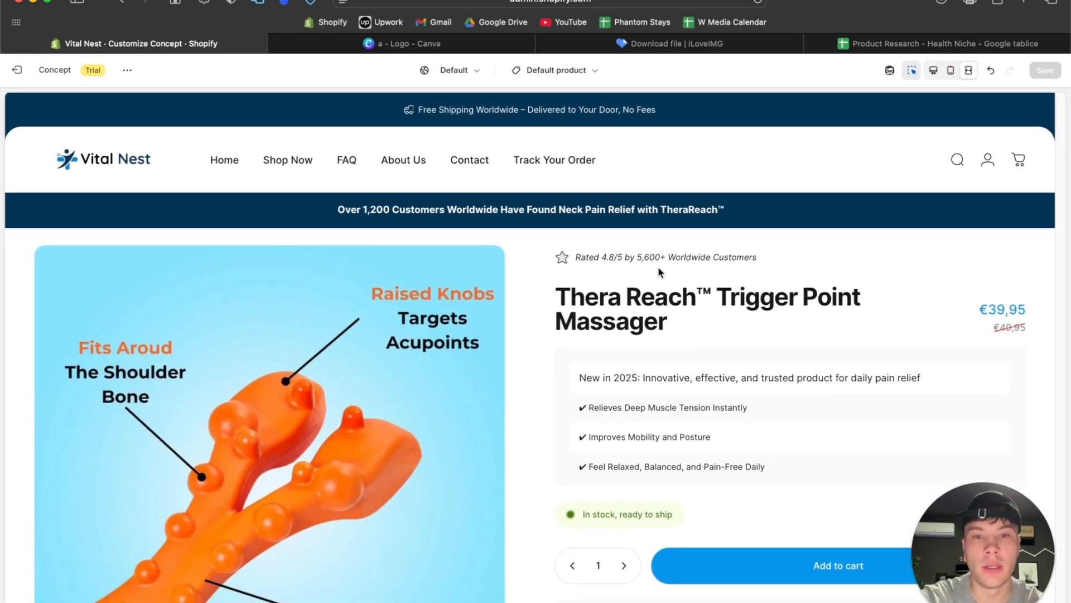
{"action": "scroll", "coordinate": [658, 267], "scroll_direction": "up", "scroll_amount": 6}
{"action": "scroll", "coordinate": [267, 381], "scroll_direction": "down", "scroll_amount": 3}
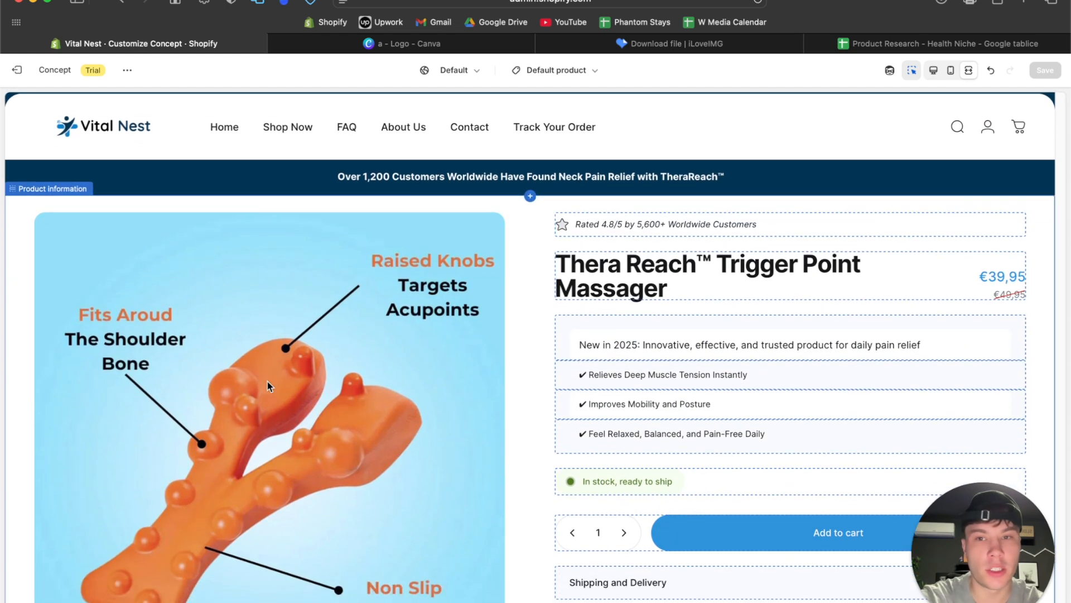
{"action": "scroll", "coordinate": [267, 381], "scroll_direction": "up", "scroll_amount": 3}
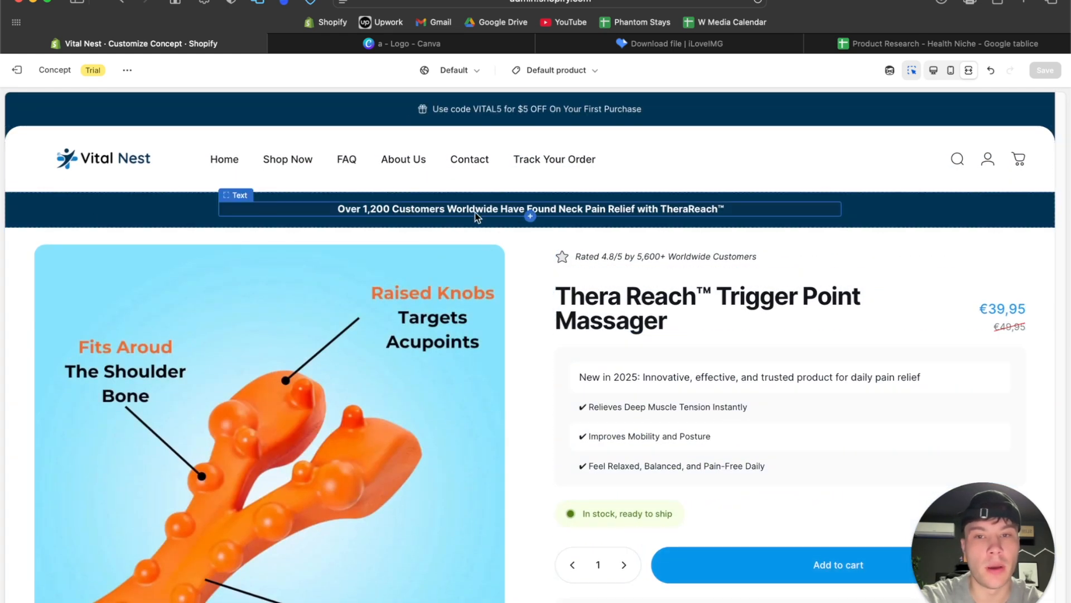
{"action": "scroll", "coordinate": [443, 306], "scroll_direction": "down", "scroll_amount": 3}
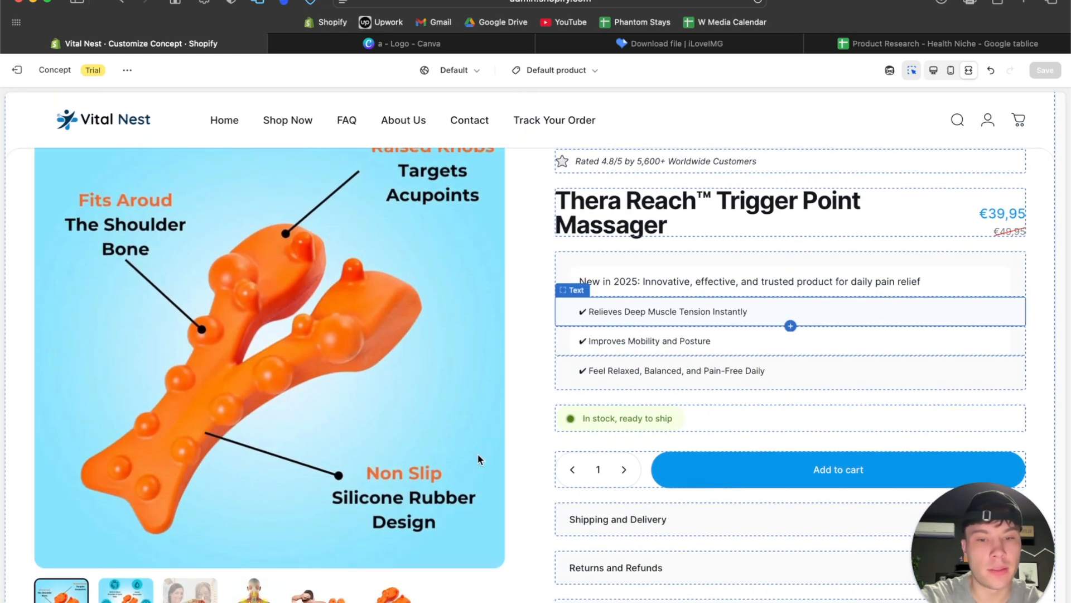
{"action": "scroll", "coordinate": [479, 459], "scroll_direction": "down", "scroll_amount": 8}
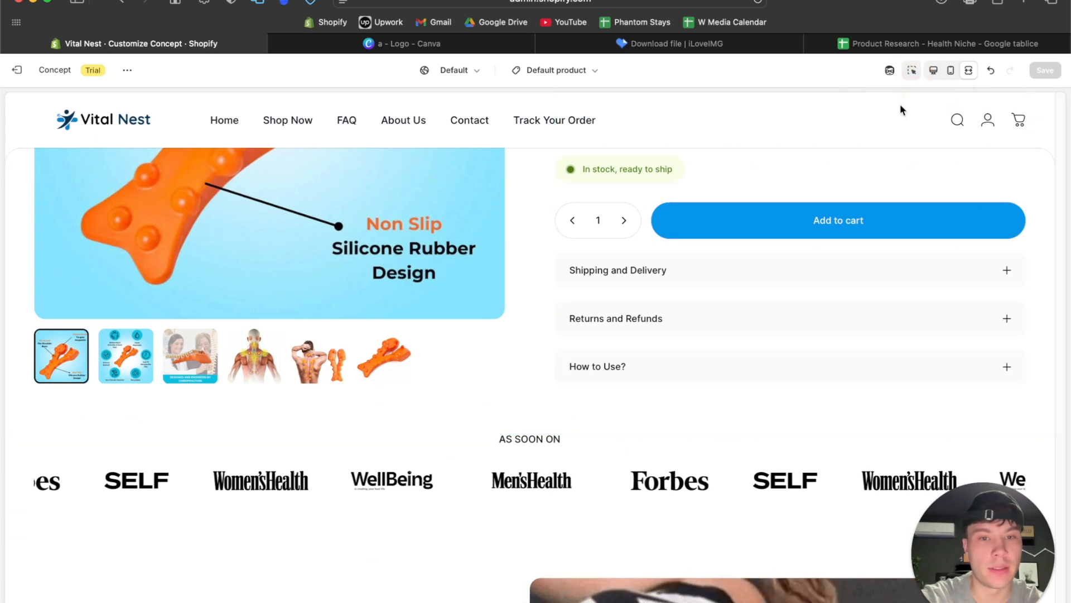
{"action": "scroll", "coordinate": [471, 531], "scroll_direction": "down", "scroll_amount": 6}
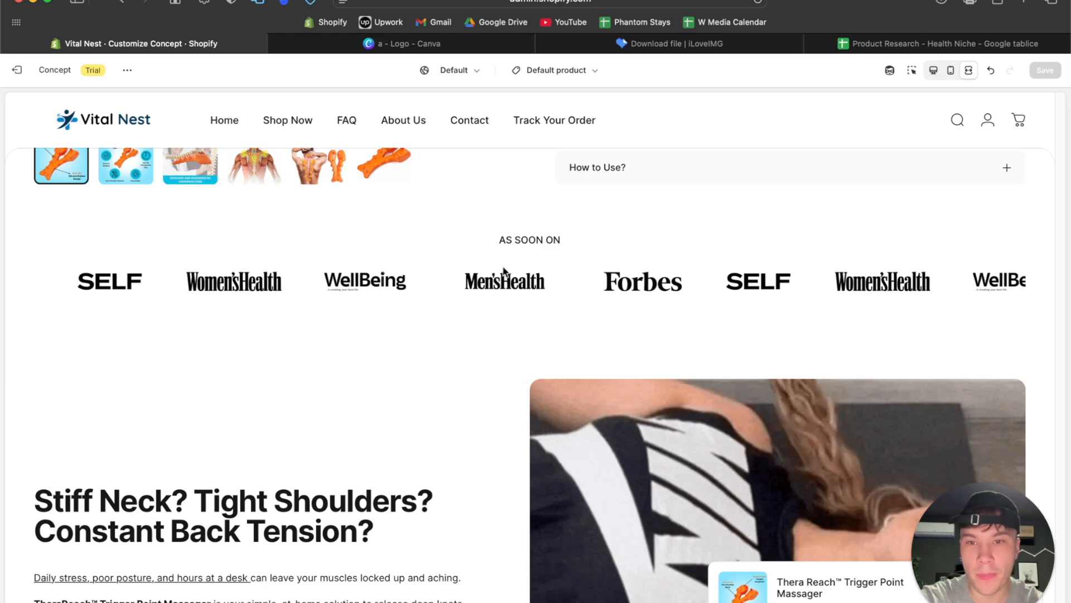
Return to the desktop preview with the inspector on and set the press logo list's marquee speed to 17
{"action": "left_click", "coordinate": [933, 69]}
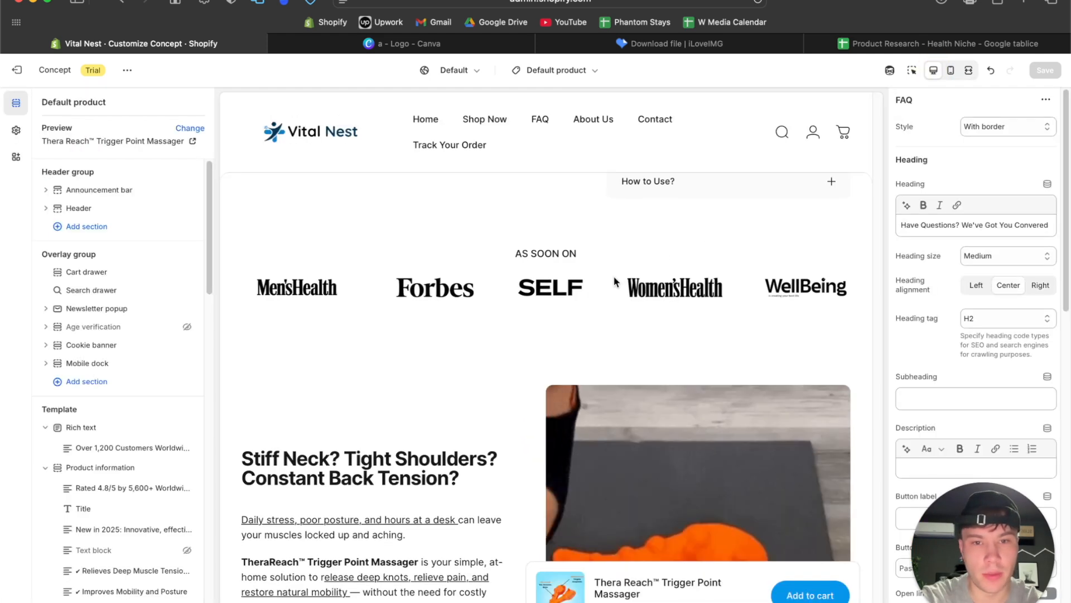
{"action": "left_click", "coordinate": [912, 70]}
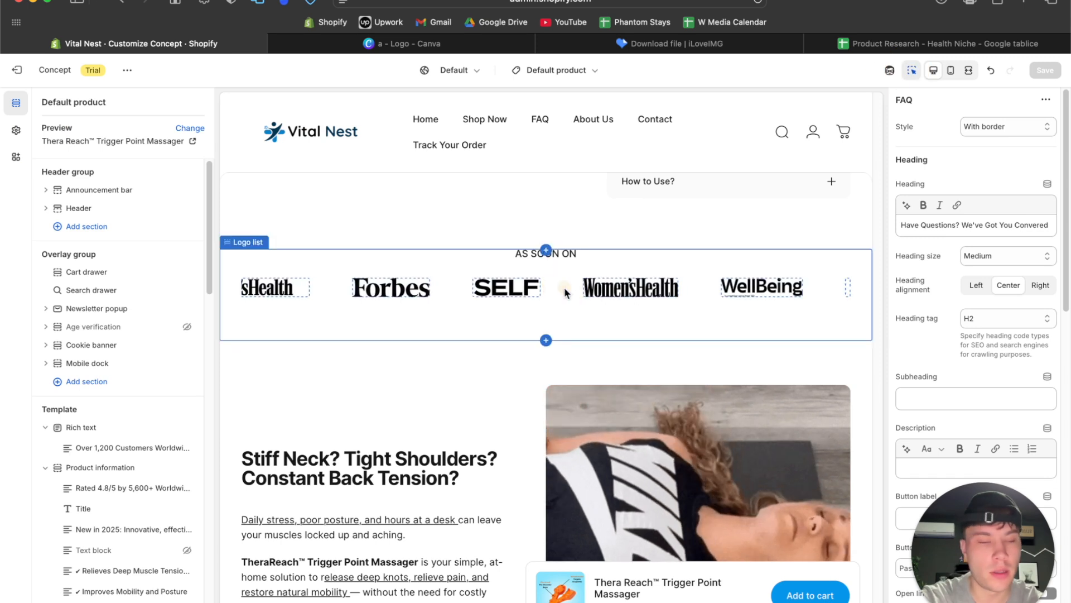
{"action": "left_click", "coordinate": [565, 292]}
{"action": "left_click_drag", "start_coordinate": [970, 256], "coordinate": [985, 256]}
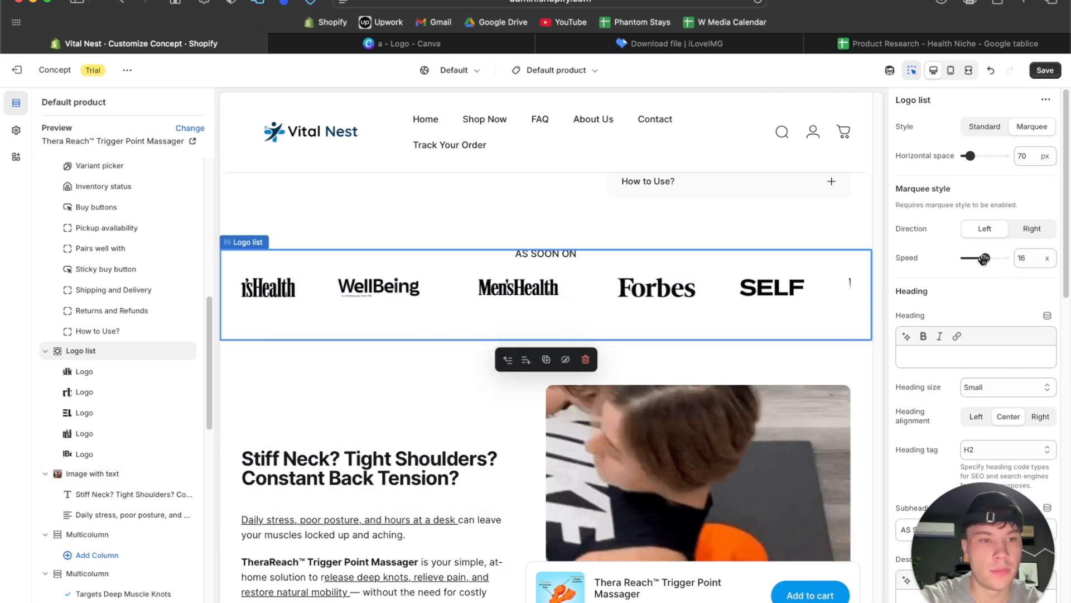
{"action": "left_click_drag", "start_coordinate": [984, 259], "coordinate": [986, 257]}
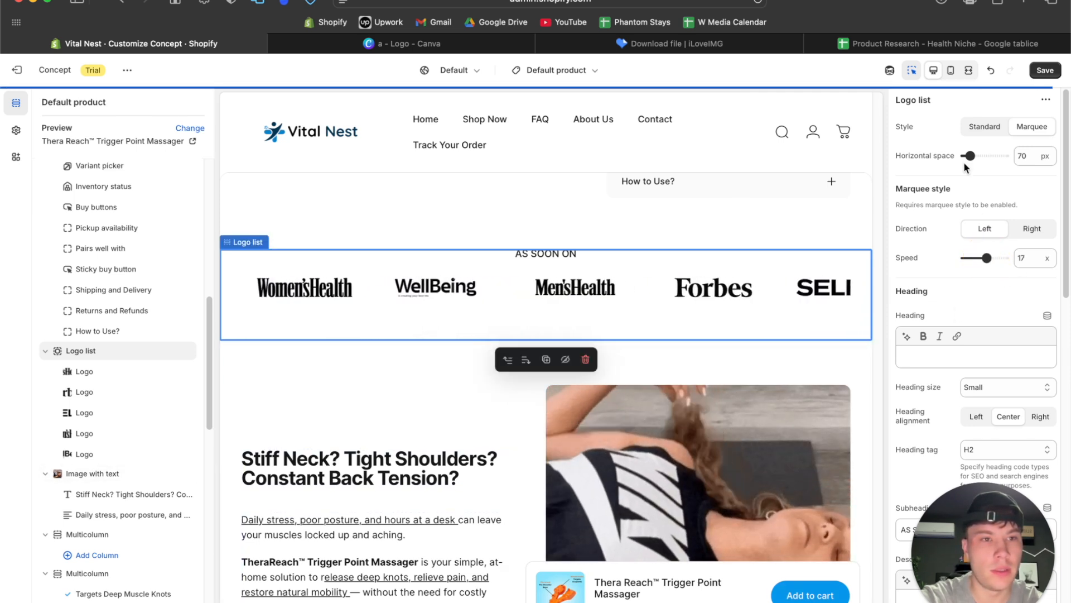
Examine the logo strip and the sections below it in the full-width preview, down to the "From Daily Pain to Daily Comfort" testimonial
{"action": "left_click", "coordinate": [968, 69]}
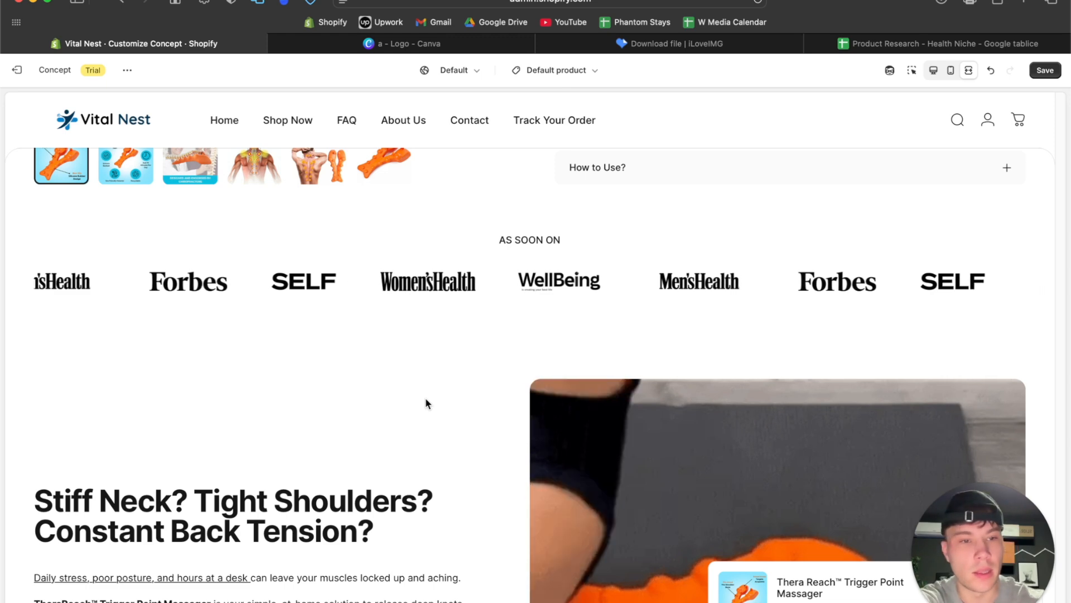
{"action": "scroll", "coordinate": [425, 398], "scroll_direction": "down", "scroll_amount": 5}
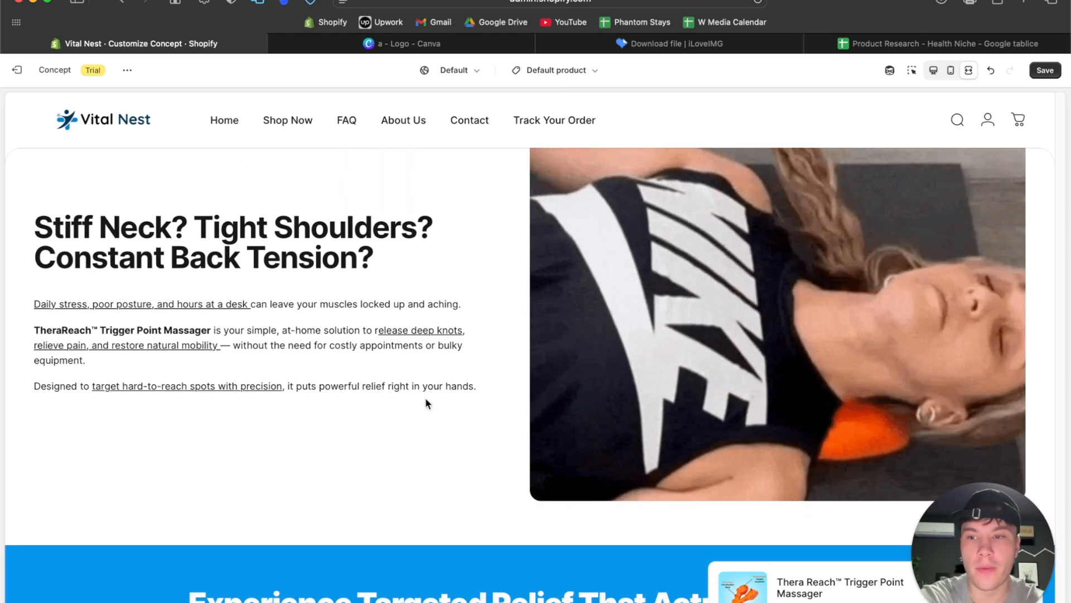
{"action": "scroll", "coordinate": [321, 402], "scroll_direction": "down", "scroll_amount": 3}
{"action": "scroll", "coordinate": [322, 403], "scroll_direction": "up", "scroll_amount": 1}
{"action": "scroll", "coordinate": [370, 350], "scroll_direction": "down", "scroll_amount": 5}
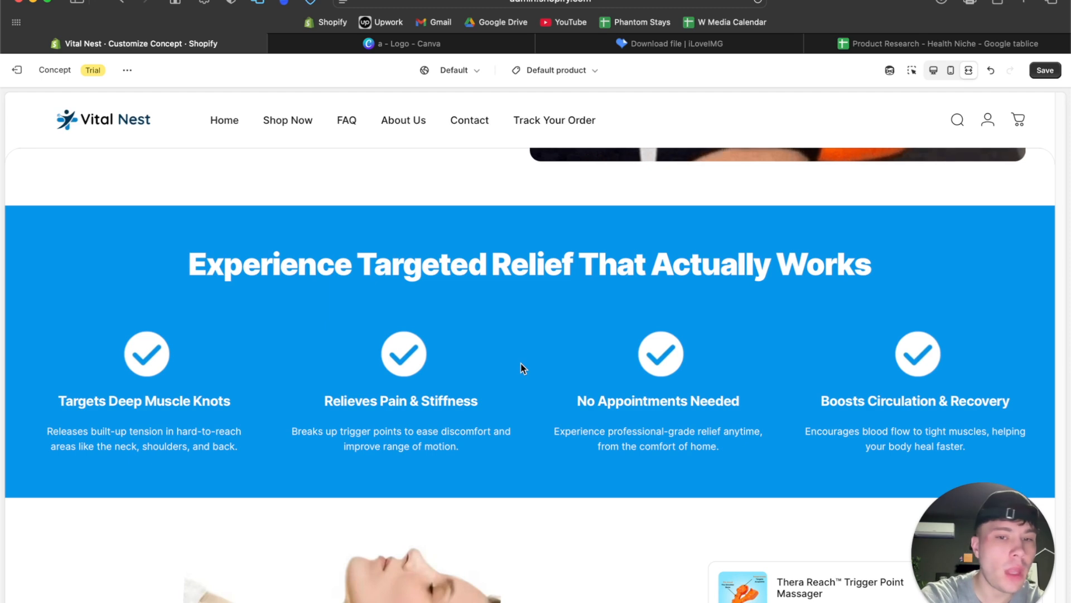
{"action": "scroll", "coordinate": [522, 368], "scroll_direction": "down", "scroll_amount": 7}
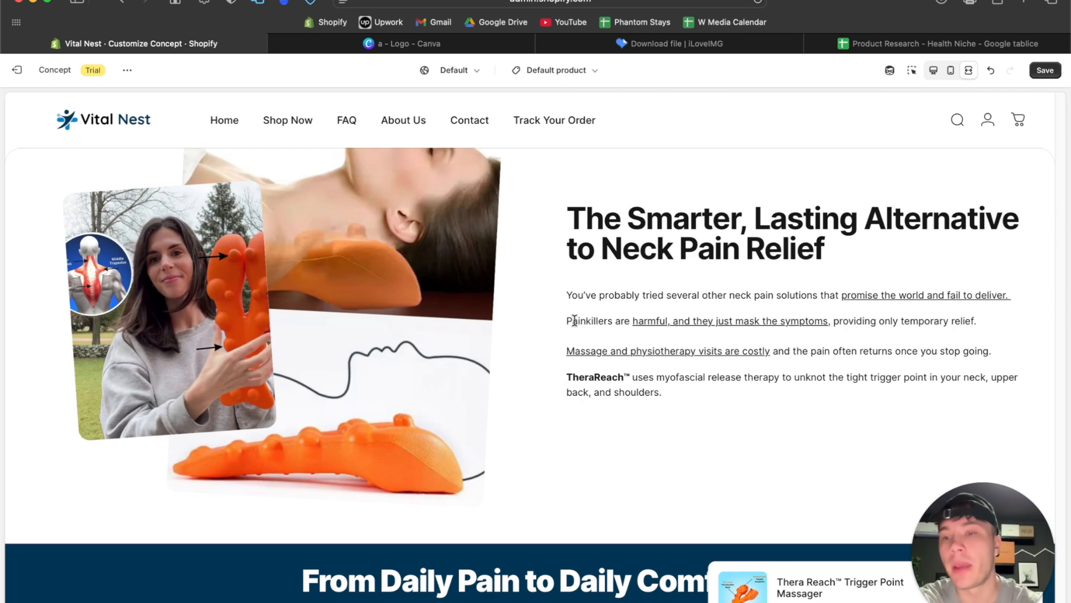
{"action": "scroll", "coordinate": [575, 321], "scroll_direction": "down", "scroll_amount": 5}
{"action": "mouse_move", "coordinate": [283, 350]}
{"action": "left_mouse_down"}
{"action": "mouse_move", "coordinate": [622, 426]}
{"action": "mouse_move", "coordinate": [631, 437]}
{"action": "mouse_move", "coordinate": [300, 353]}
{"action": "left_mouse_up"}
{"action": "left_click", "coordinate": [630, 439]}
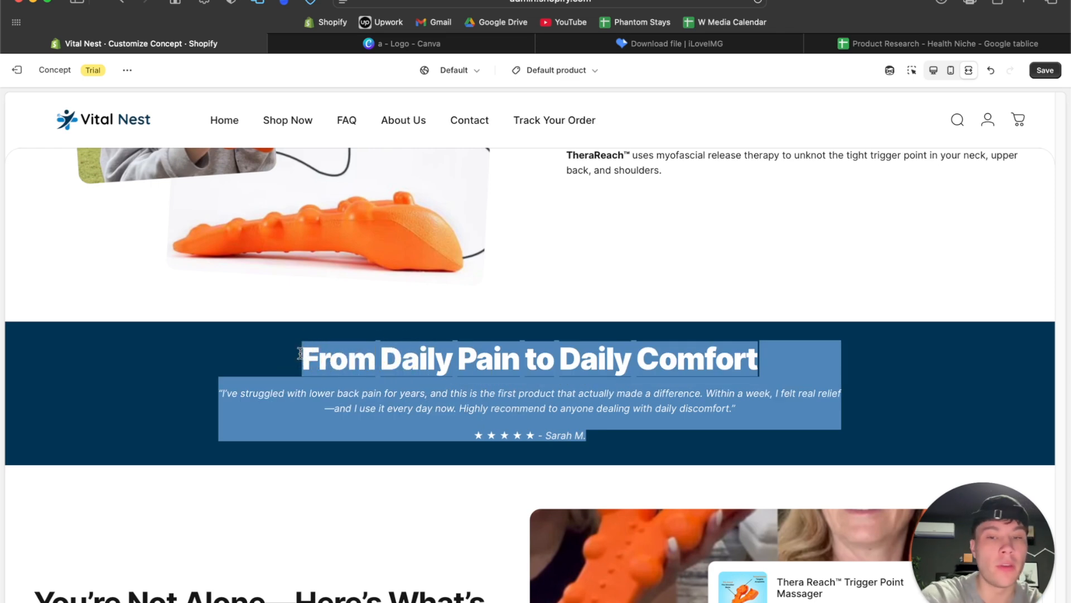
Examine the "You're Not Alone" section, the FAQ, the shipping and support columns, and the product reviews in the full-width preview
{"action": "scroll", "coordinate": [300, 353], "scroll_direction": "down", "scroll_amount": 7}
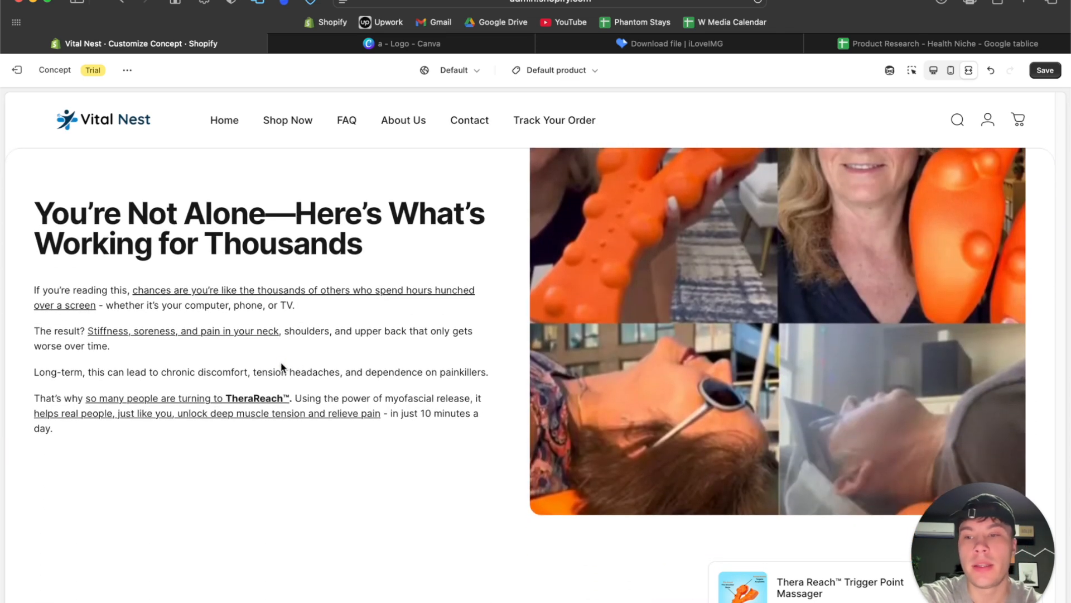
{"action": "left_click_drag", "start_coordinate": [291, 211], "coordinate": [454, 222]}
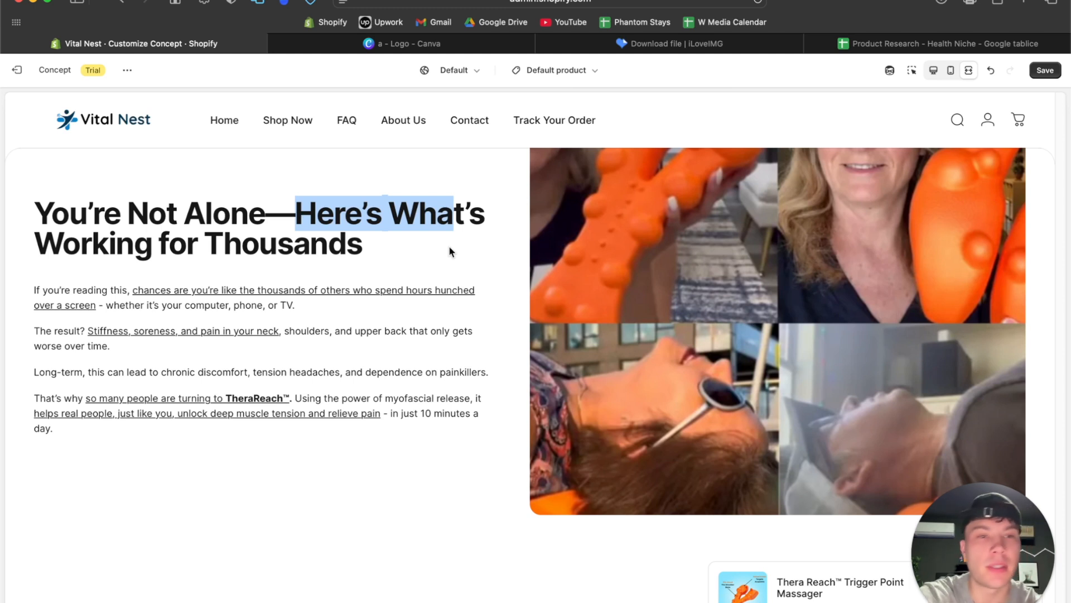
{"action": "scroll", "coordinate": [480, 354], "scroll_direction": "down", "scroll_amount": 5}
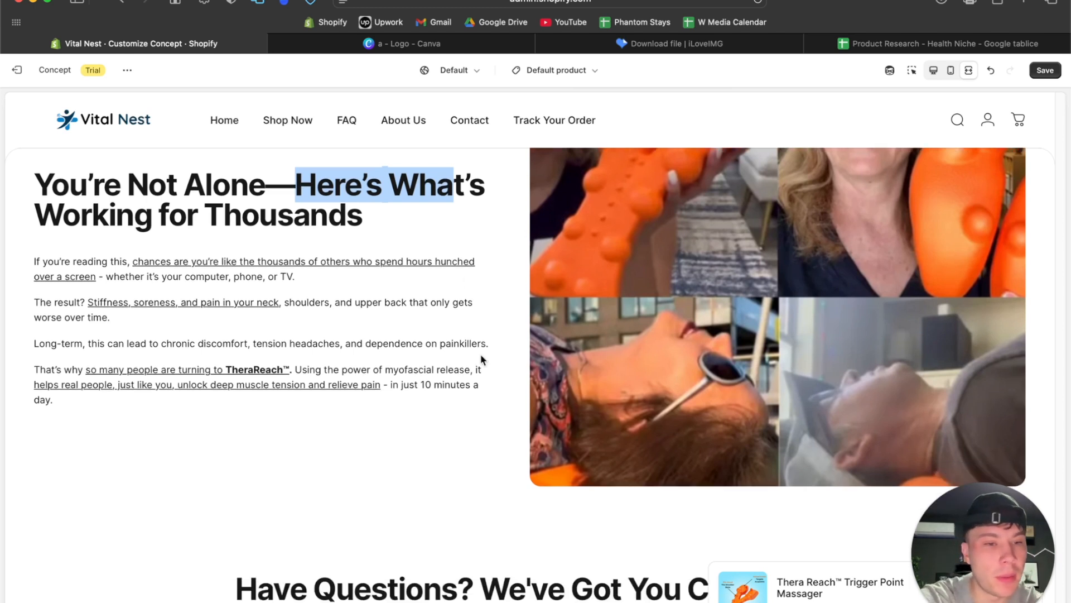
{"action": "scroll", "coordinate": [480, 353], "scroll_direction": "down", "scroll_amount": 4}
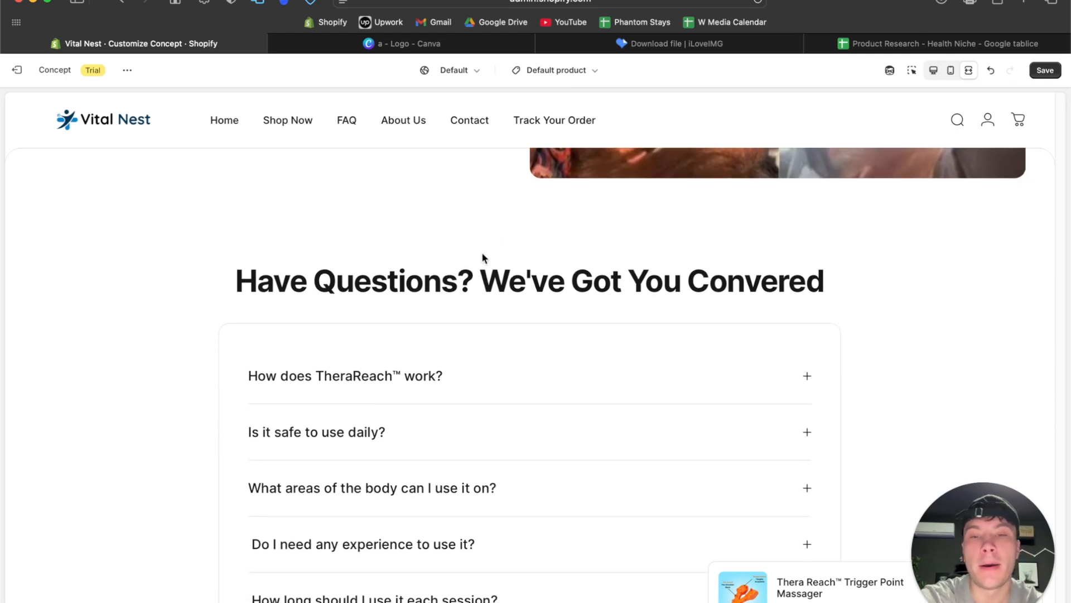
{"action": "scroll", "coordinate": [483, 255], "scroll_direction": "down", "scroll_amount": 2}
{"action": "scroll", "coordinate": [294, 304], "scroll_direction": "down", "scroll_amount": 15}
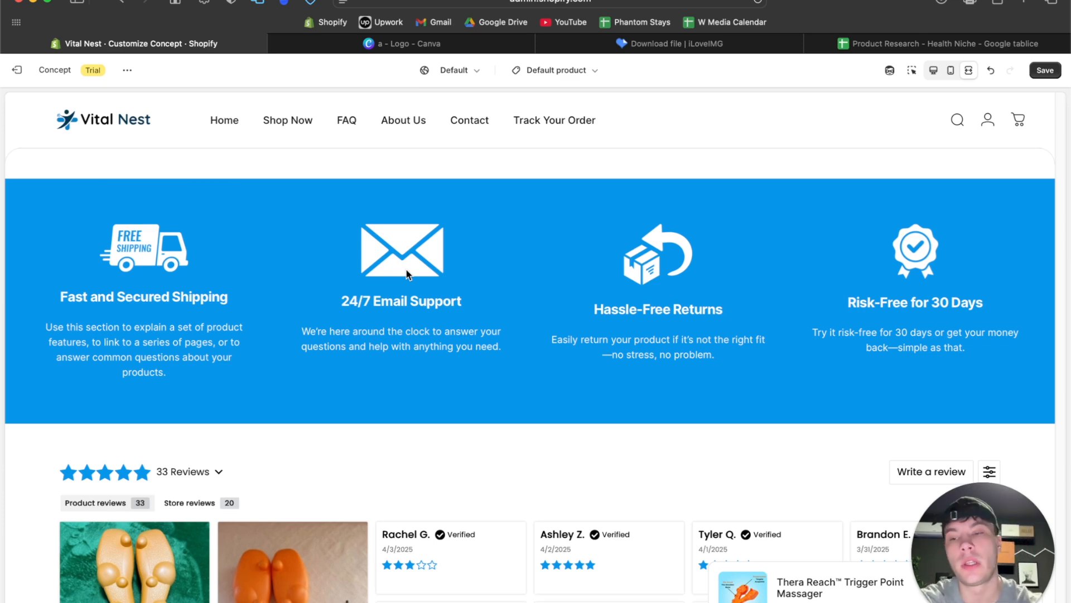
{"action": "scroll", "coordinate": [406, 271], "scroll_direction": "down", "scroll_amount": 9}
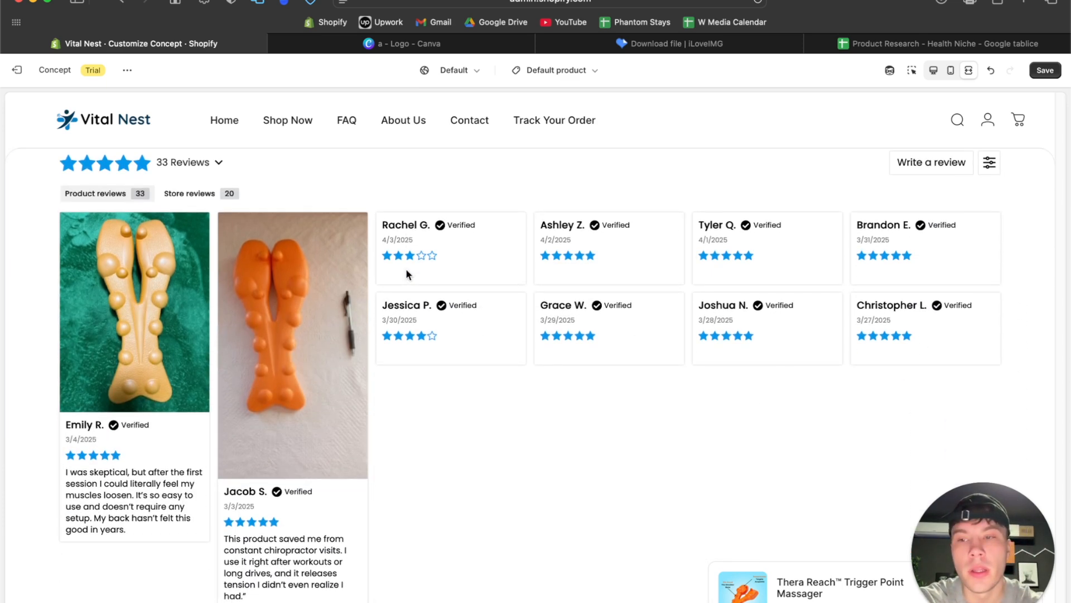
{"action": "scroll", "coordinate": [406, 271], "scroll_direction": "up", "scroll_amount": 6}
{"action": "scroll", "coordinate": [406, 270], "scroll_direction": "down", "scroll_amount": 4}
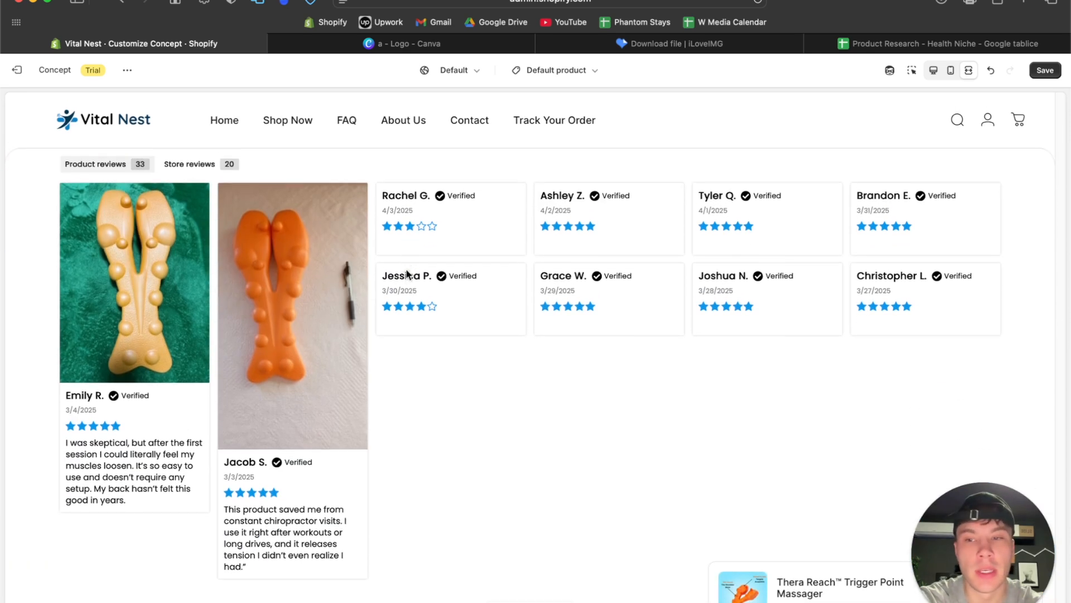
{"action": "scroll", "coordinate": [406, 351], "scroll_direction": "up", "scroll_amount": 2}
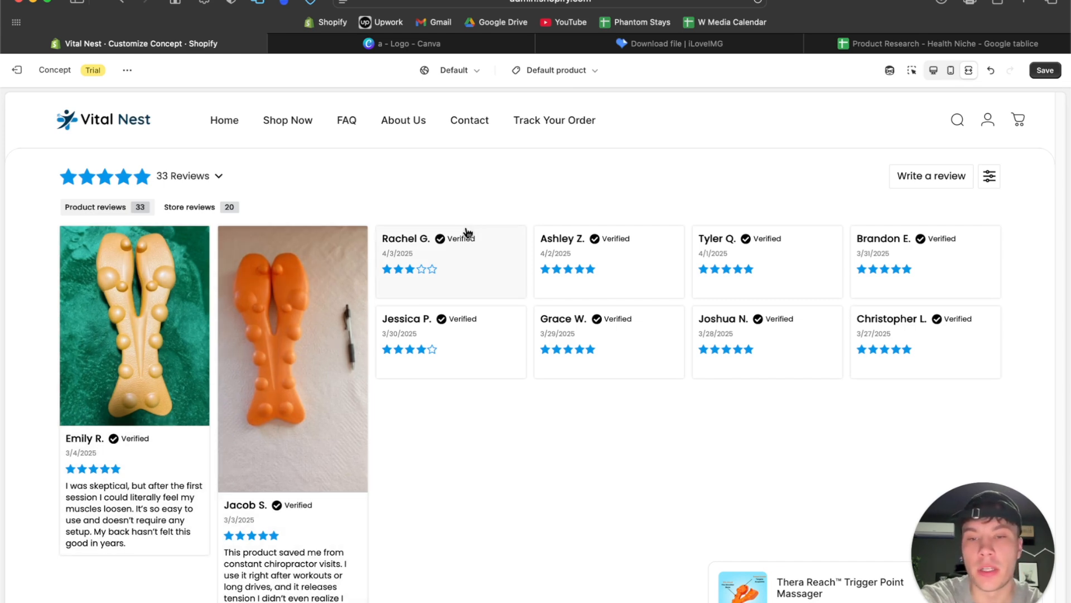
{"action": "scroll", "coordinate": [505, 327], "scroll_direction": "up", "scroll_amount": 15}
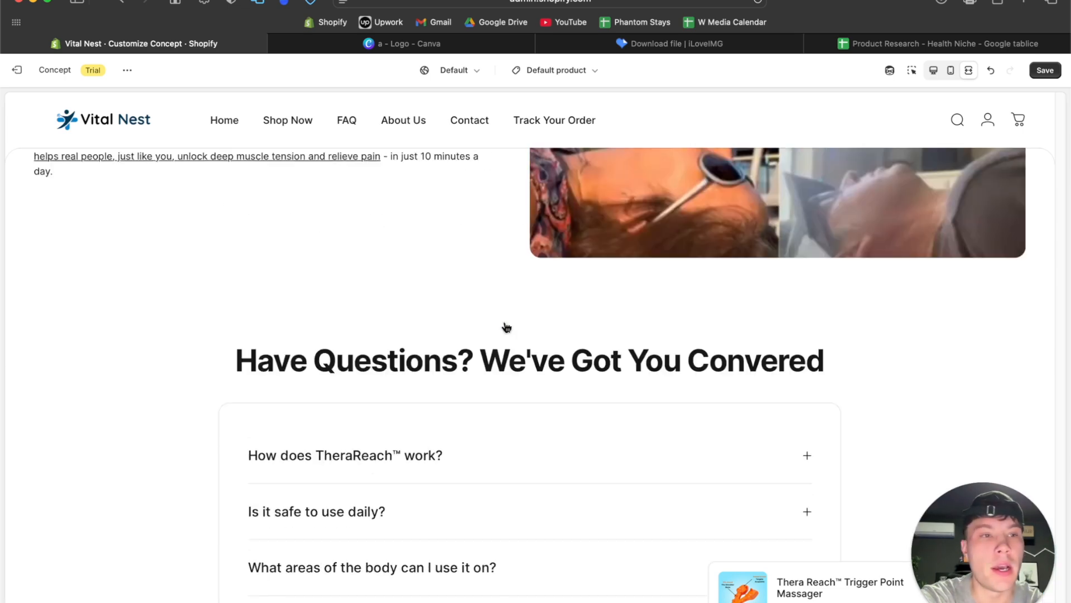
In the desktop preview, add an Image with text section to the template and place it between the "You're Not Alone" section and the FAQ
{"action": "left_click", "coordinate": [935, 71]}
{"action": "scroll", "coordinate": [616, 335], "scroll_direction": "up", "scroll_amount": 10}
{"action": "scroll", "coordinate": [616, 335], "scroll_direction": "down", "scroll_amount": 15}
{"action": "scroll", "coordinate": [616, 335], "scroll_direction": "up", "scroll_amount": 7}
{"action": "scroll", "coordinate": [562, 351], "scroll_direction": "up", "scroll_amount": 1}
{"action": "scroll", "coordinate": [138, 408], "scroll_direction": "down", "scroll_amount": 10}
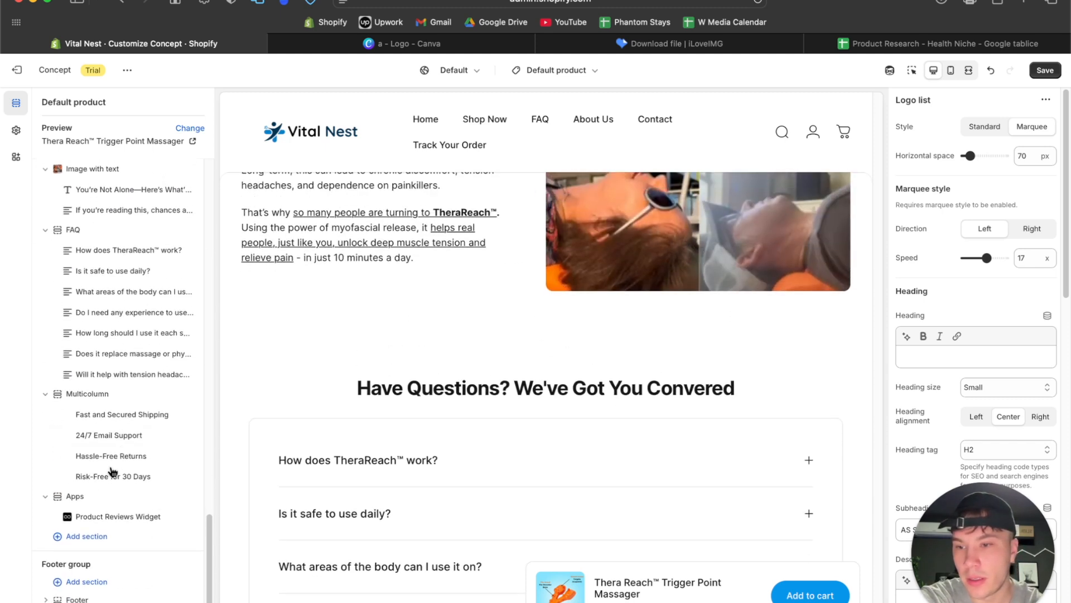
{"action": "left_click", "coordinate": [92, 546]}
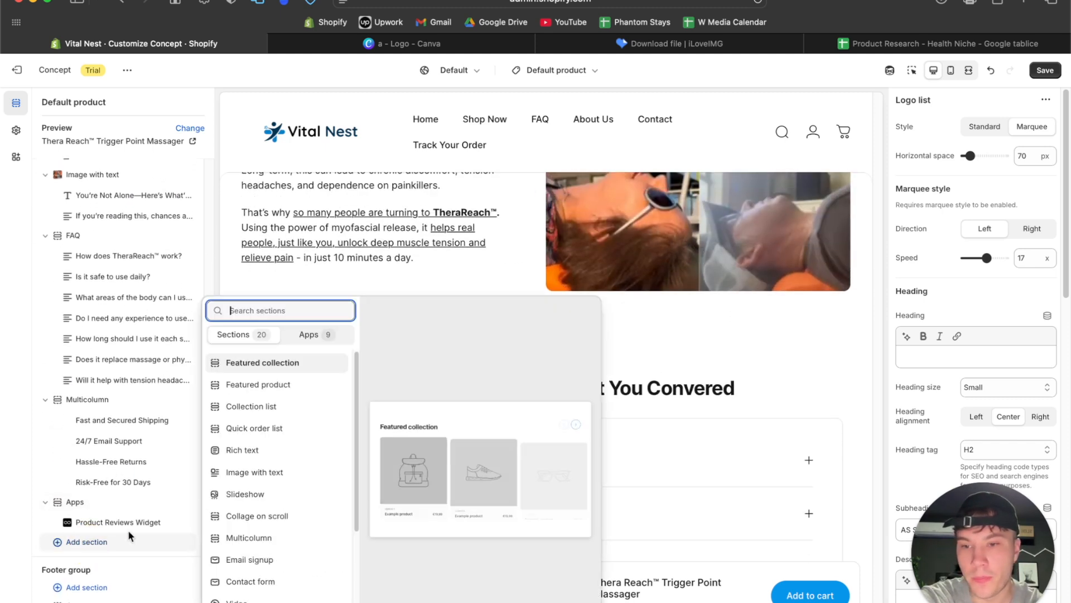
{"action": "left_click", "coordinate": [274, 481]}
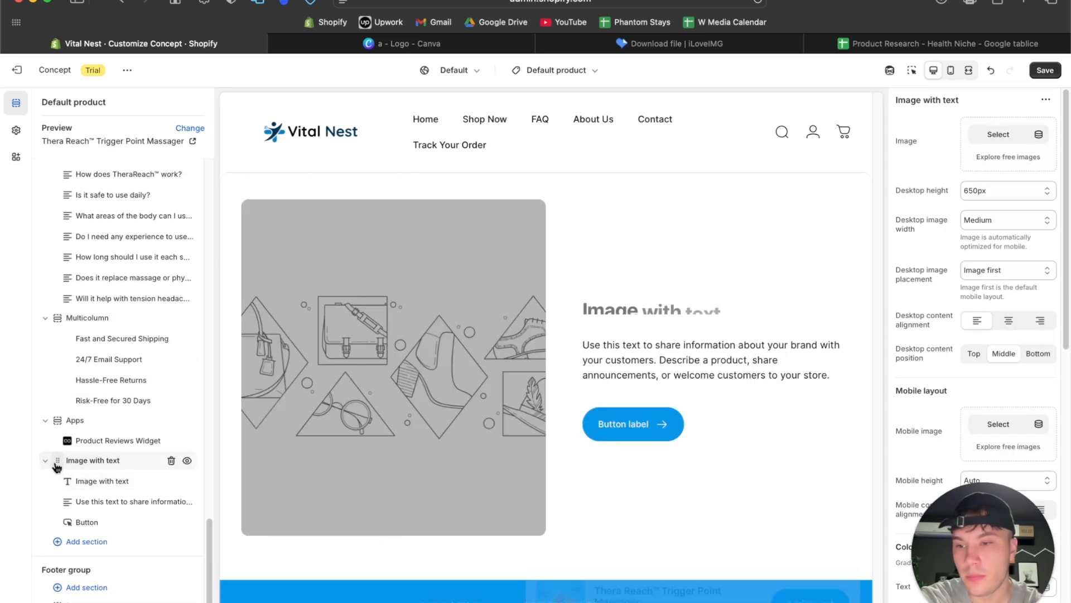
{"action": "left_click_drag", "start_coordinate": [56, 465], "coordinate": [91, 285]}
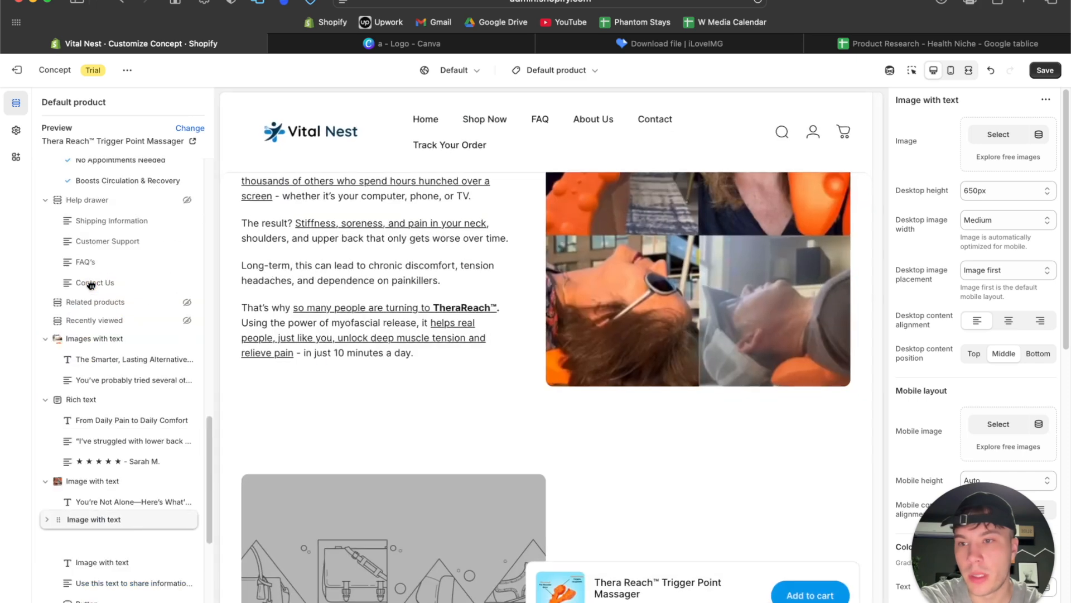
{"action": "scroll", "coordinate": [448, 360], "scroll_direction": "up", "scroll_amount": 5}
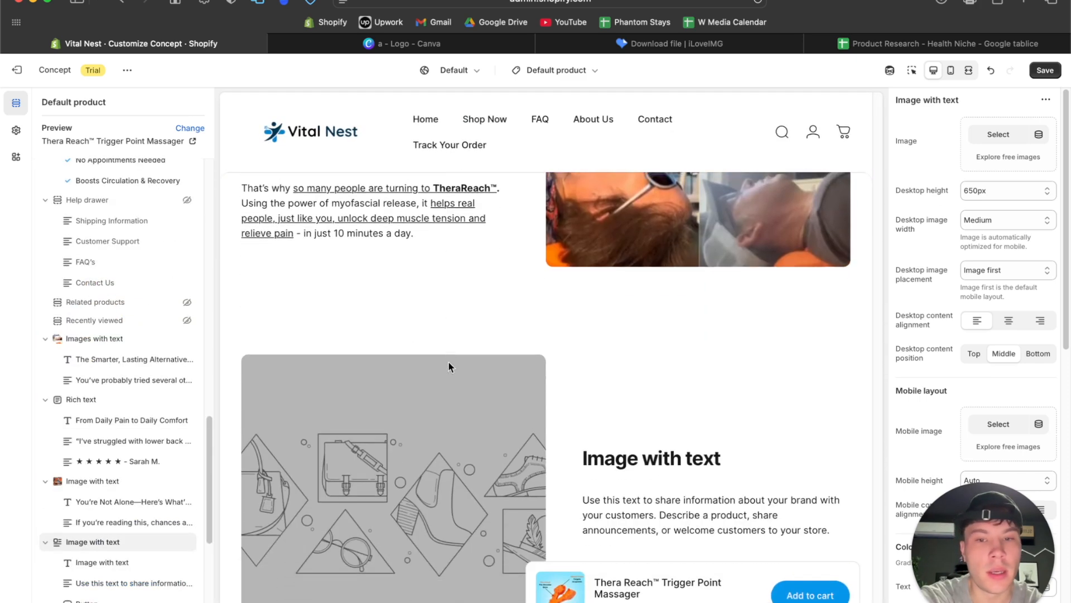
Set the new Image with text section's desktop image placement to Image second and its desktop image width to Small
{"action": "left_click", "coordinate": [970, 269]}
{"action": "left_click", "coordinate": [985, 279]}
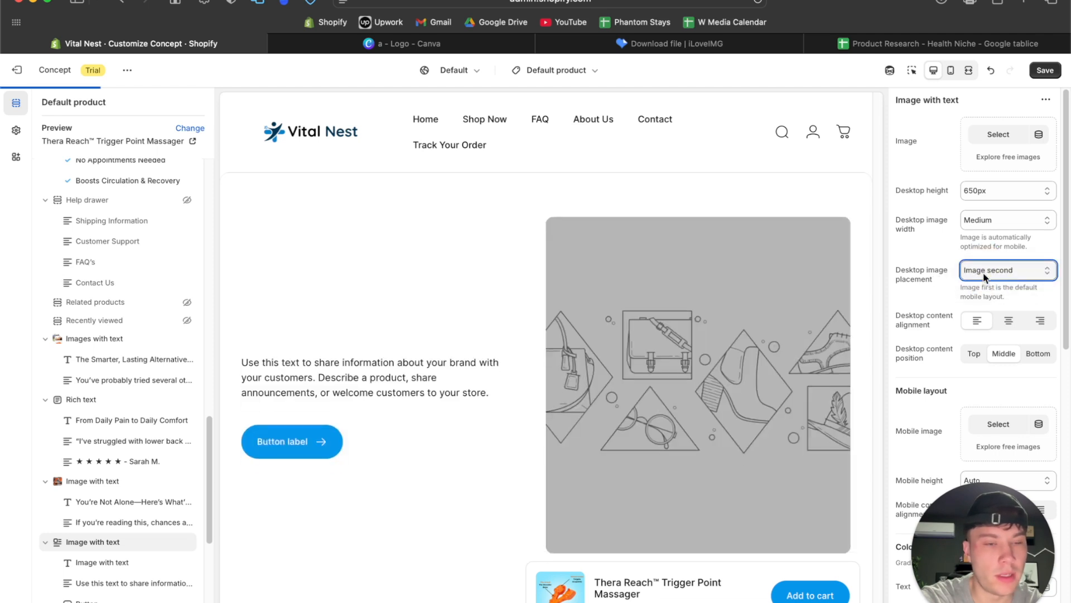
{"action": "left_click", "coordinate": [980, 220]}
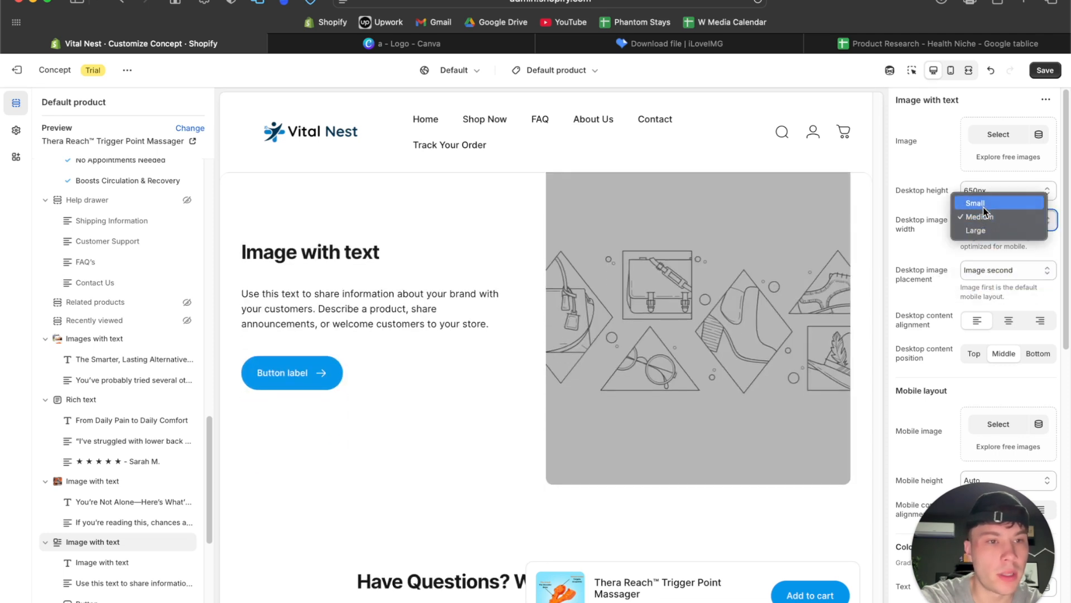
{"action": "left_click", "coordinate": [983, 208]}
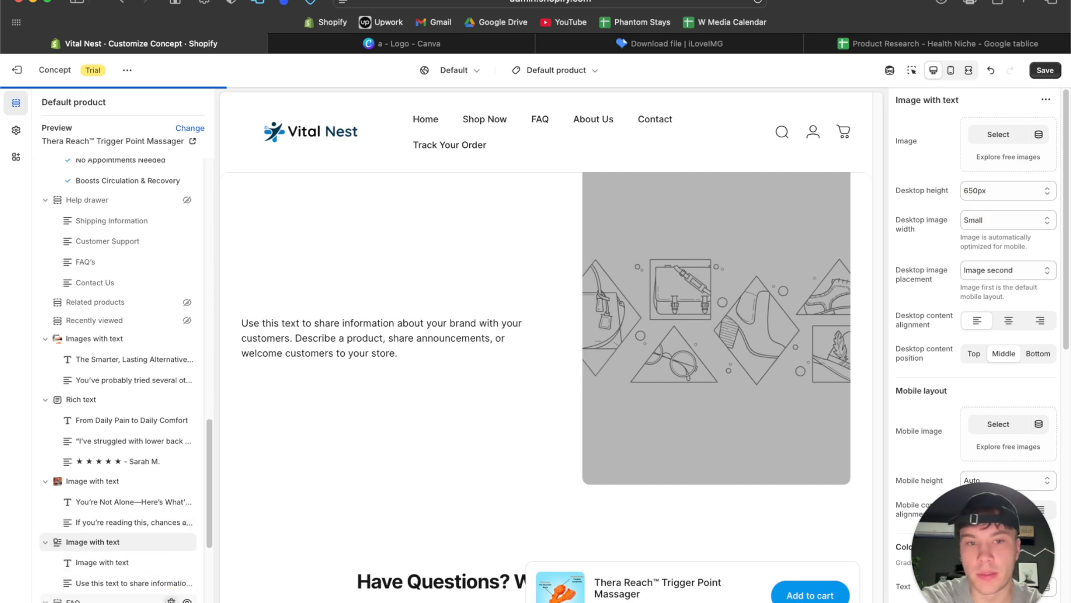
Set the heading of the new Image with text section to "Try It Risk-Free for 30 Days"
{"action": "left_click", "coordinate": [96, 563]}
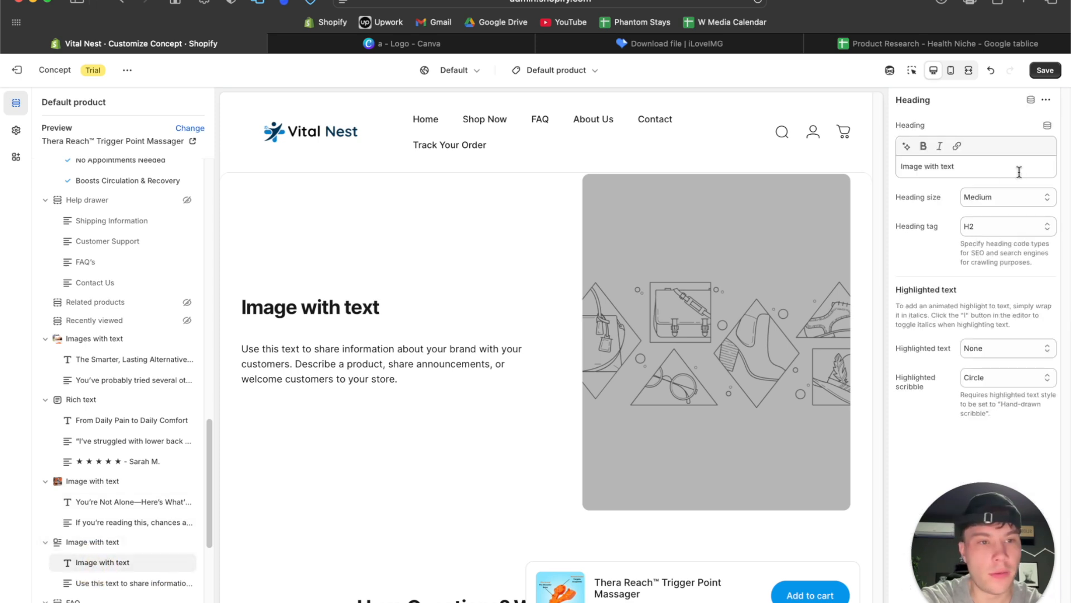
{"action": "left_click", "coordinate": [998, 167]}
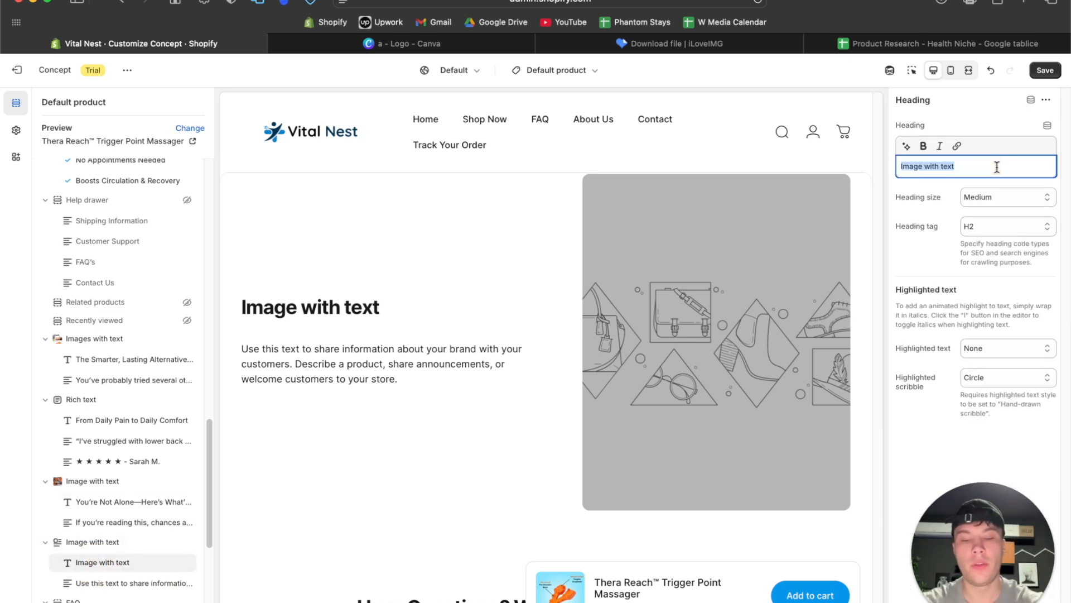
{"action": "type", "text": "Try It Risk-Free for 30 Days"}
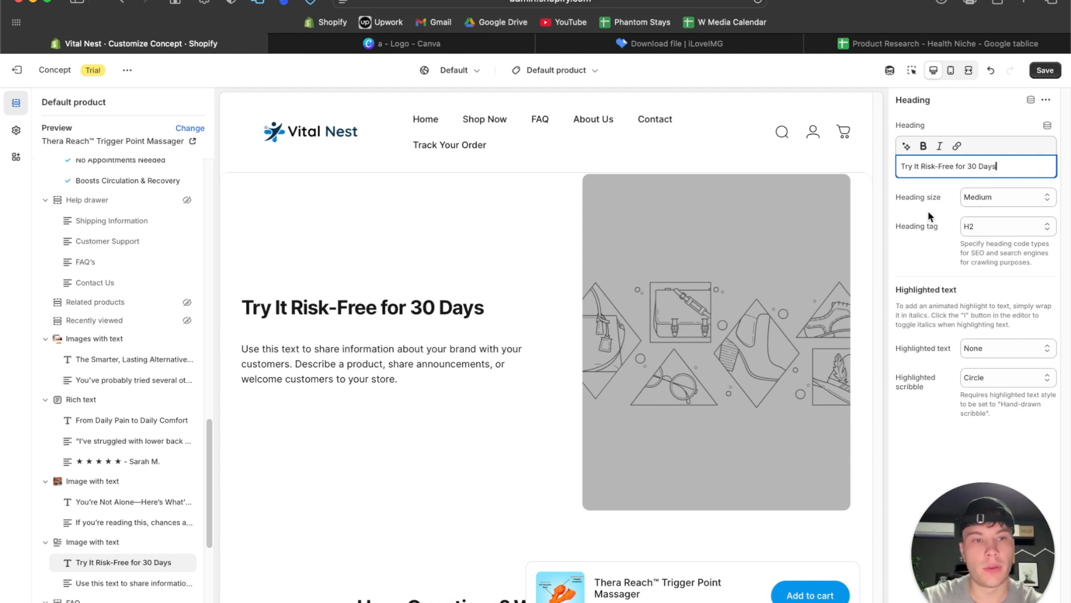
Switch to the Canva design, delete the white award badge from the canvas, and show all graphics for "guarantee"
{"action": "left_click", "coordinate": [417, 45]}
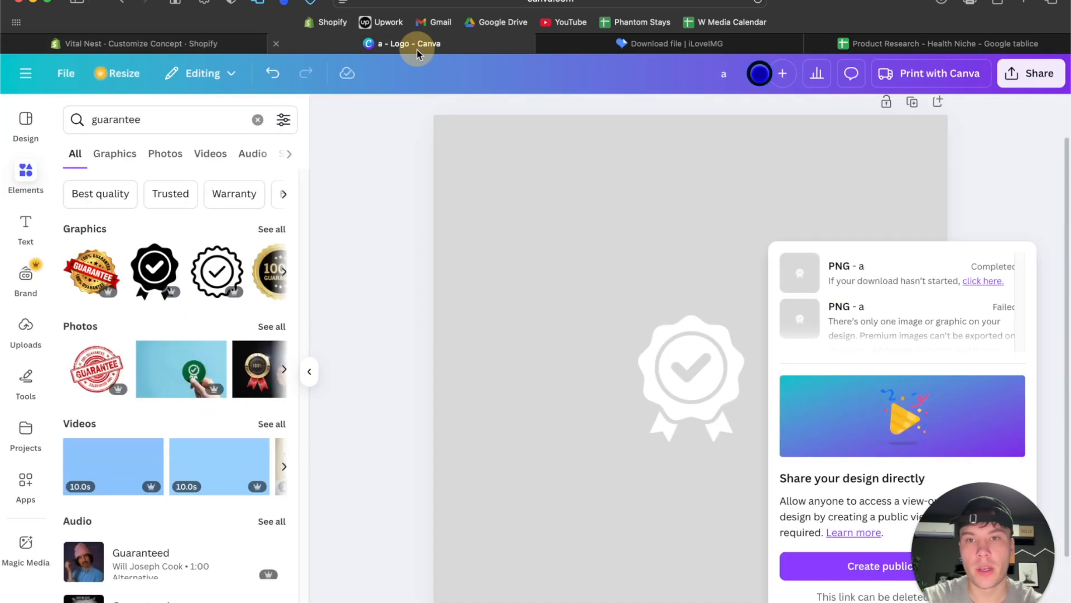
{"action": "left_click", "coordinate": [659, 371]}
{"action": "key", "text": "Delete"}
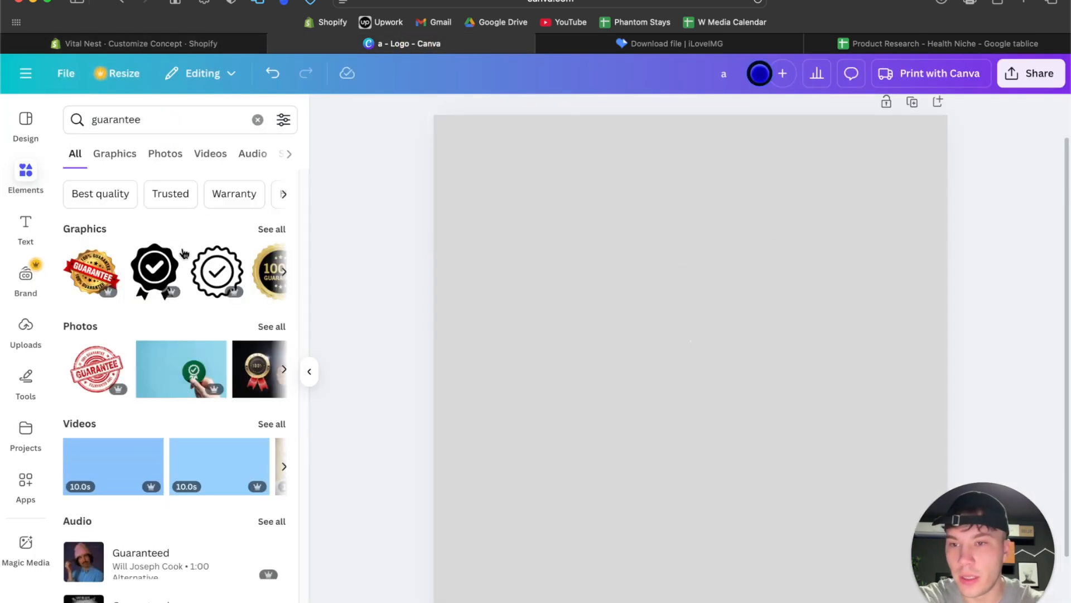
{"action": "left_click", "coordinate": [274, 226]}
Try the scalloped gold-and-black "100% Guarantee" badge on the canvas and remove it
{"action": "scroll", "coordinate": [208, 278], "scroll_direction": "down", "scroll_amount": 3}
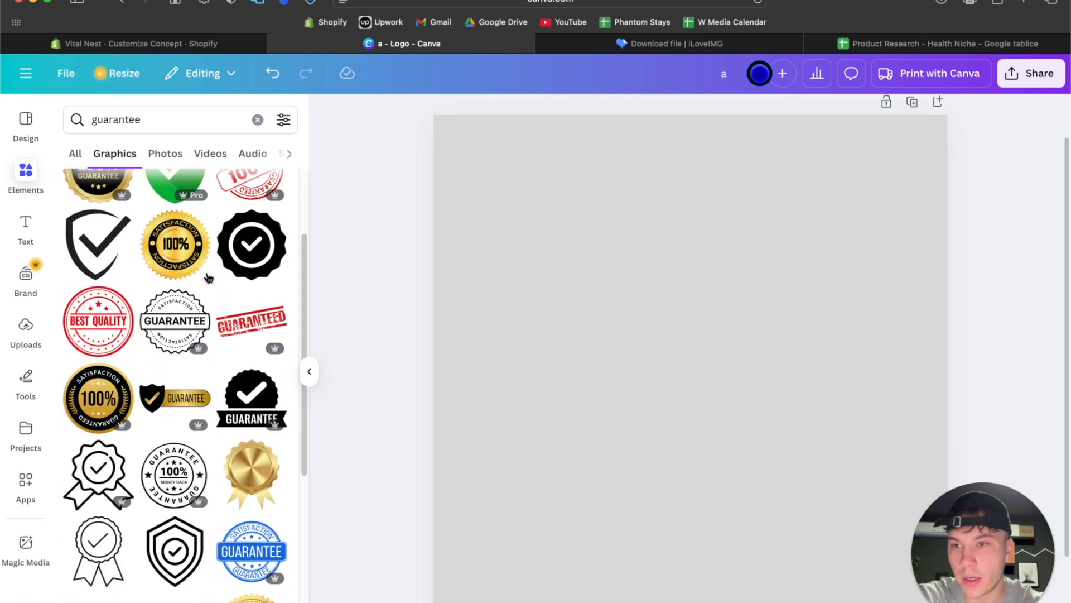
{"action": "scroll", "coordinate": [208, 277], "scroll_direction": "up", "scroll_amount": 1}
{"action": "left_click", "coordinate": [89, 243]}
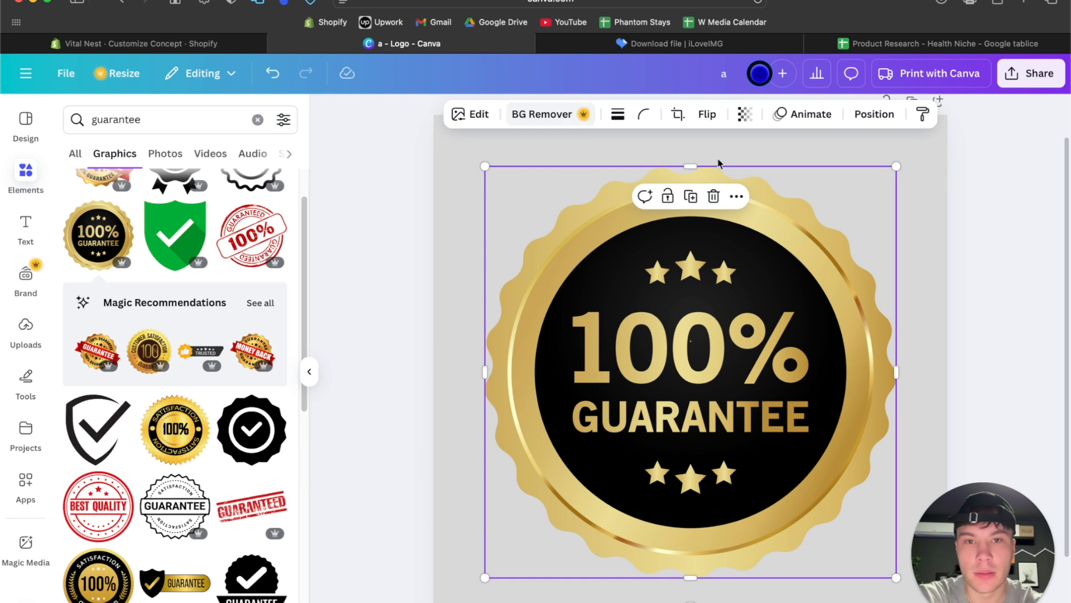
{"action": "key", "text": "Delete"}
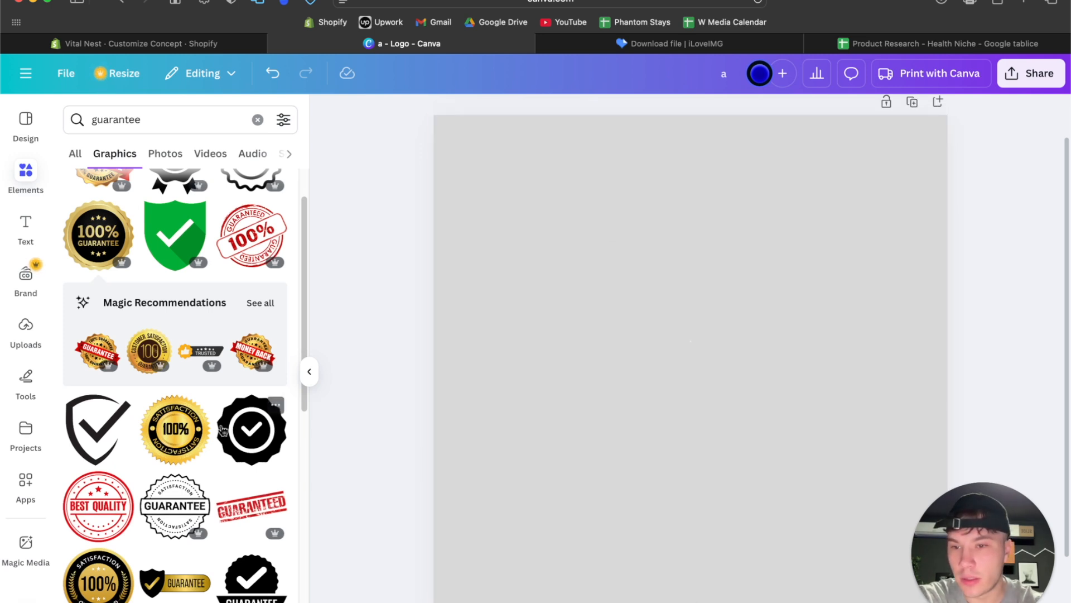
Try the gold-and-black "Satisfaction Guarantee" badge with the wide central banner on the canvas and remove it
{"action": "scroll", "coordinate": [183, 442], "scroll_direction": "down", "scroll_amount": 3}
{"action": "scroll", "coordinate": [111, 439], "scroll_direction": "down", "scroll_amount": 5}
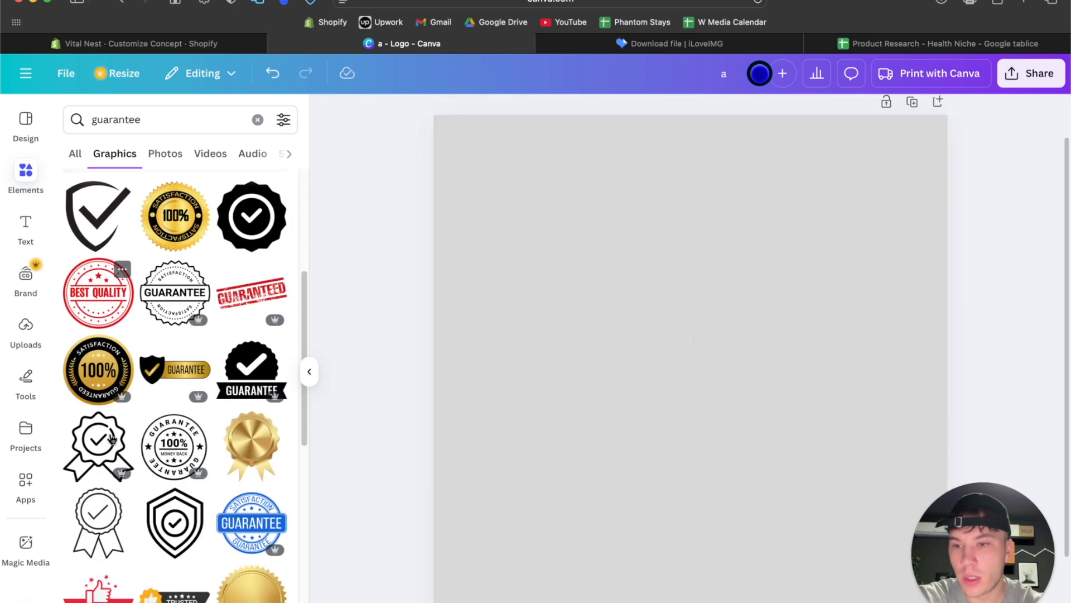
{"action": "scroll", "coordinate": [209, 433], "scroll_direction": "down", "scroll_amount": 8}
{"action": "scroll", "coordinate": [209, 432], "scroll_direction": "down", "scroll_amount": 10}
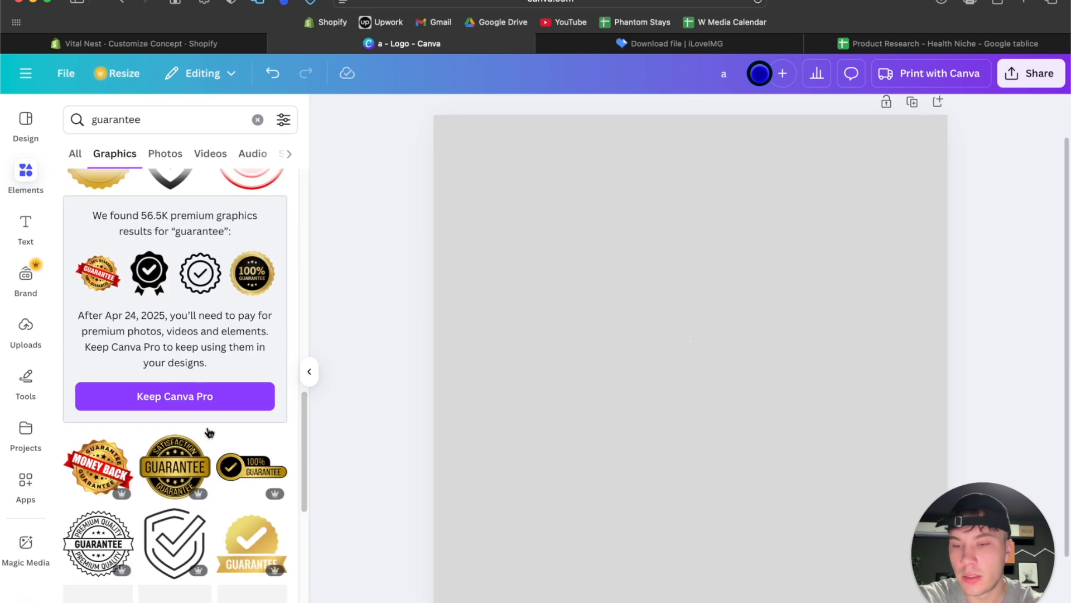
{"action": "left_click", "coordinate": [167, 371]}
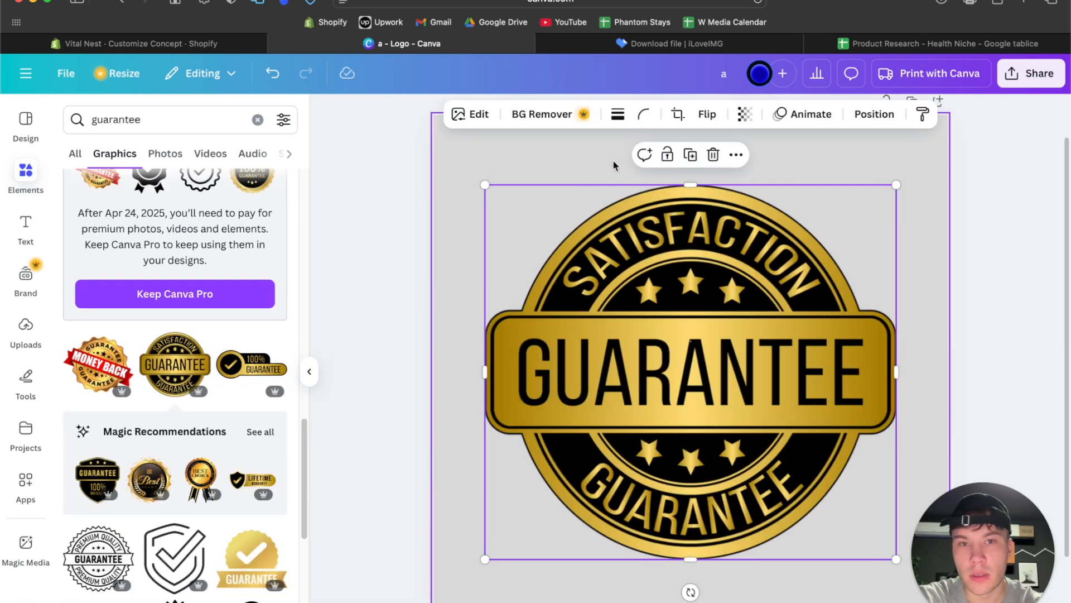
{"action": "key", "text": "BackSpace"}
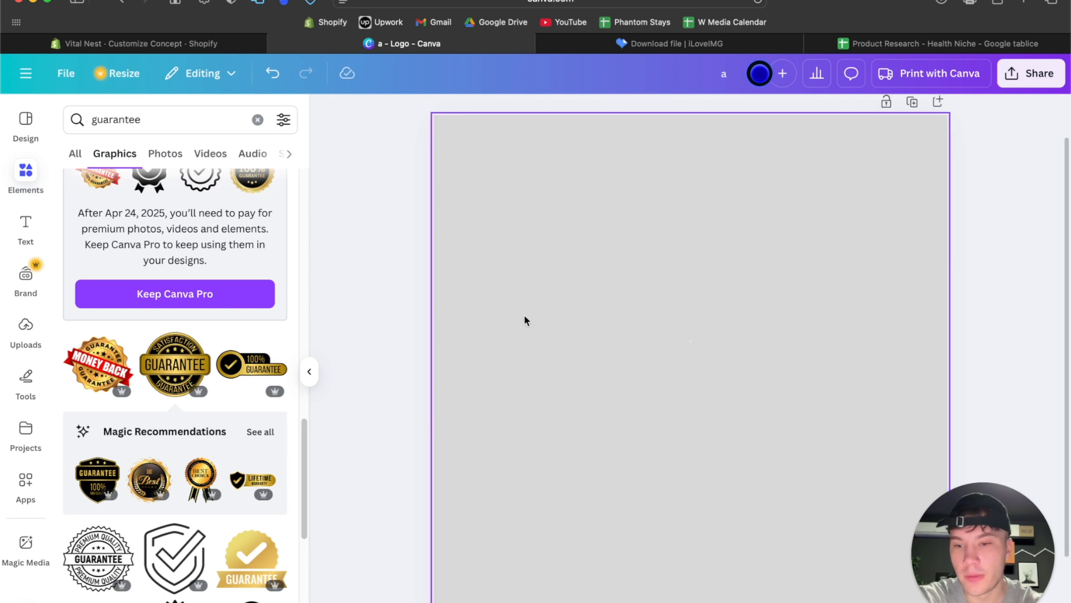
Try the bronze "Money Back 100% Guarantee" badge with the black ribbon on the canvas and remove it
{"action": "scroll", "coordinate": [149, 473], "scroll_direction": "down", "scroll_amount": 9}
{"action": "scroll", "coordinate": [149, 473], "scroll_direction": "down", "scroll_amount": 4}
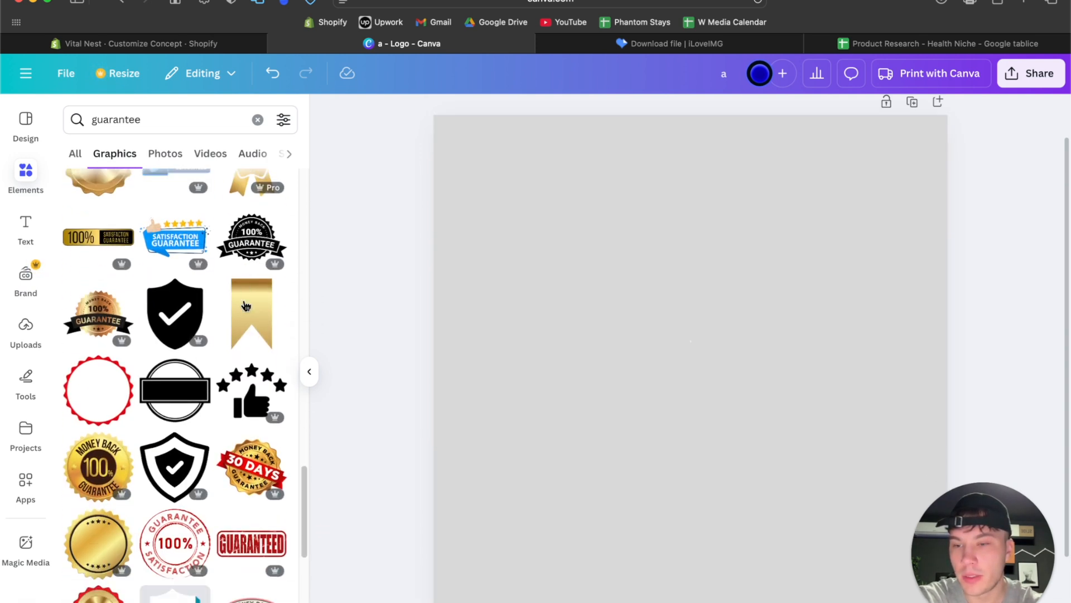
{"action": "left_click", "coordinate": [98, 315]}
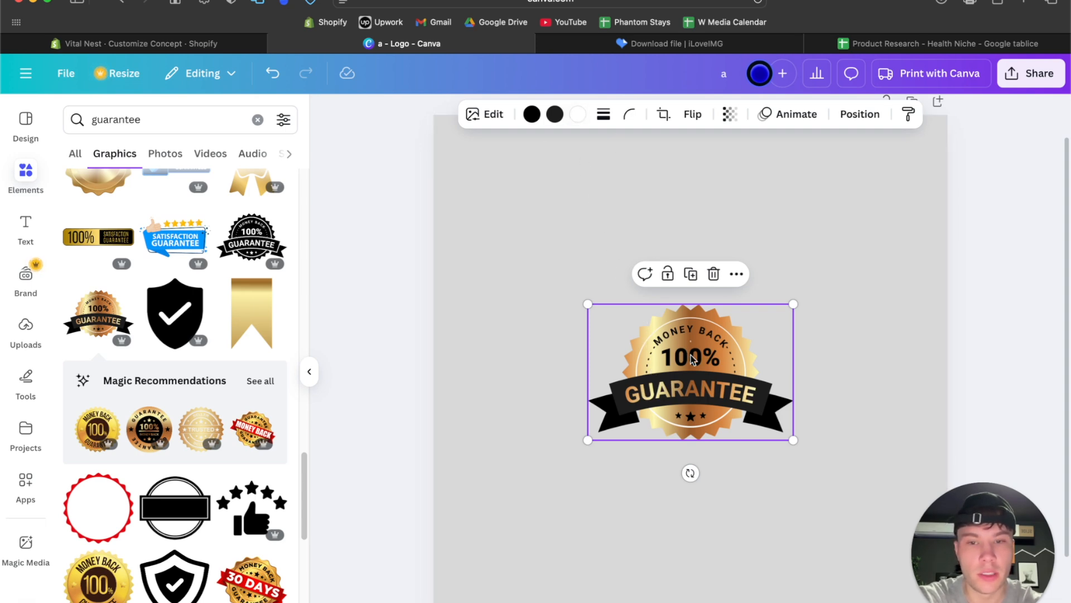
{"action": "key", "text": "Delete"}
Browse the remaining guarantee graphics for a suitable badge and return to the start of the results
{"action": "scroll", "coordinate": [152, 504], "scroll_direction": "down", "scroll_amount": 9}
{"action": "scroll", "coordinate": [151, 504], "scroll_direction": "up", "scroll_amount": 2}
{"action": "scroll", "coordinate": [151, 504], "scroll_direction": "down", "scroll_amount": 2}
{"action": "scroll", "coordinate": [150, 503], "scroll_direction": "down", "scroll_amount": 1}
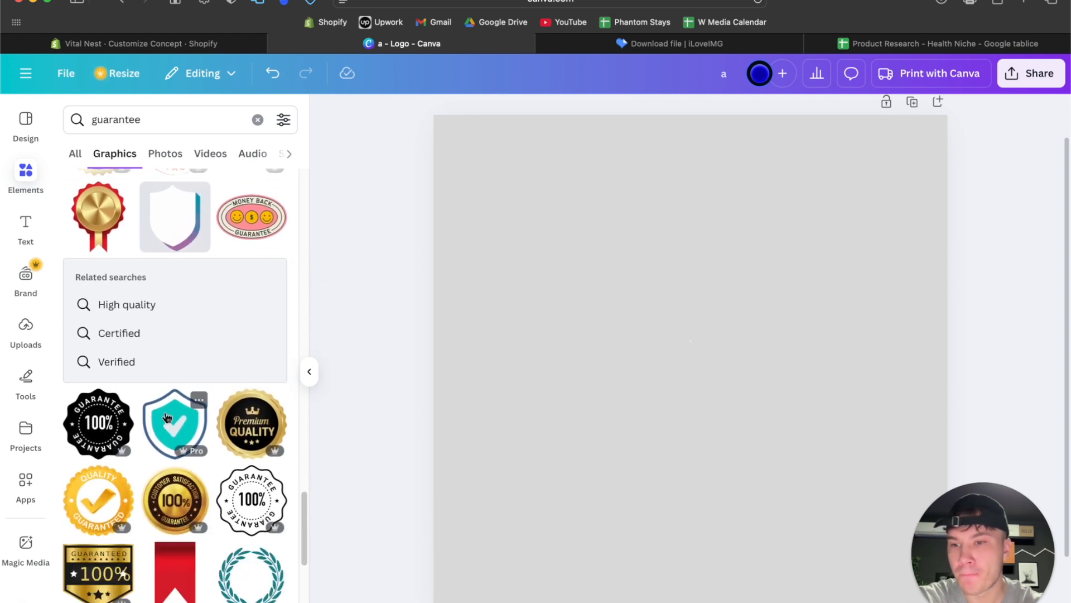
{"action": "scroll", "coordinate": [138, 390], "scroll_direction": "down", "scroll_amount": 4}
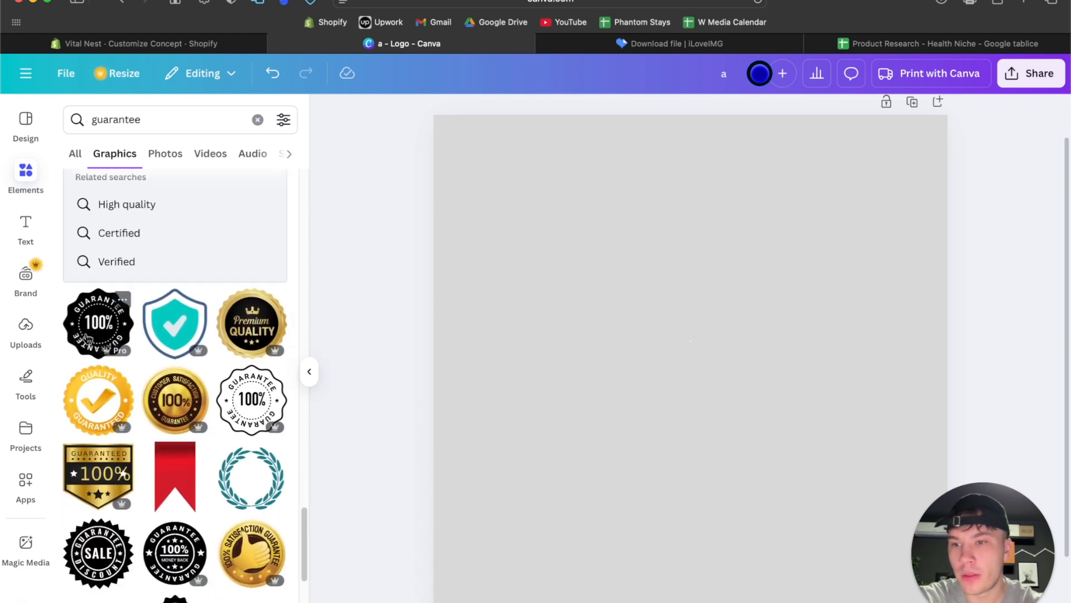
{"action": "scroll", "coordinate": [83, 326], "scroll_direction": "down", "scroll_amount": 15}
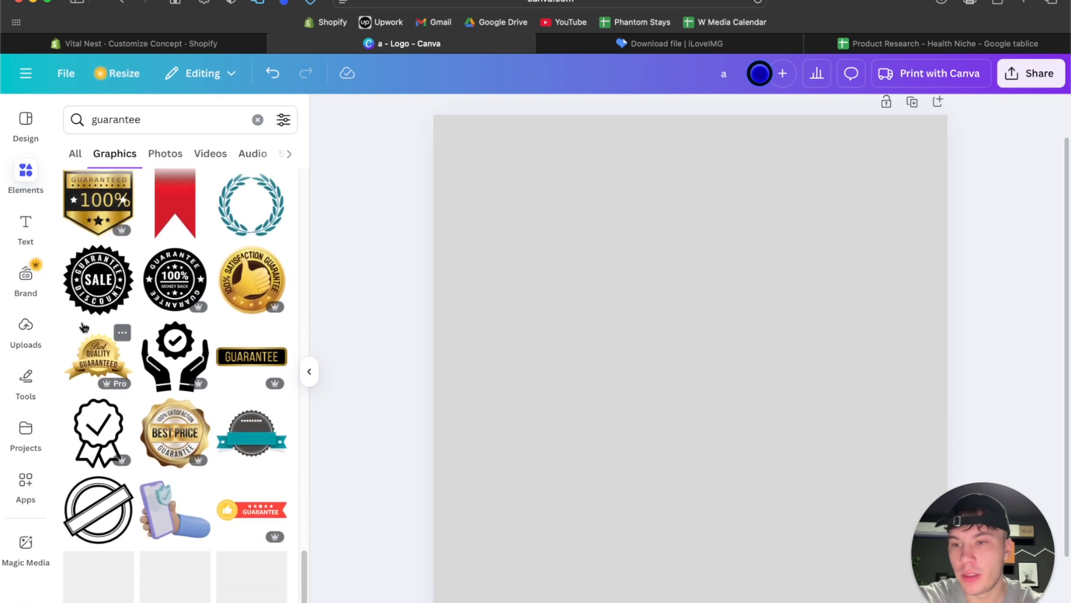
{"action": "scroll", "coordinate": [84, 327], "scroll_direction": "down", "scroll_amount": 7}
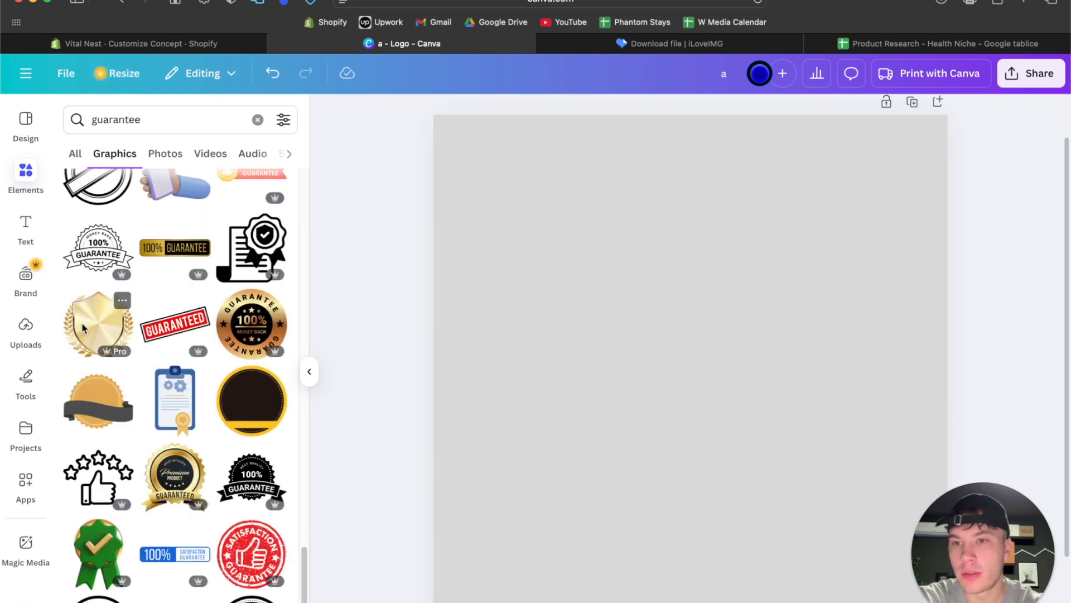
{"action": "scroll", "coordinate": [84, 326], "scroll_direction": "up", "scroll_amount": 15}
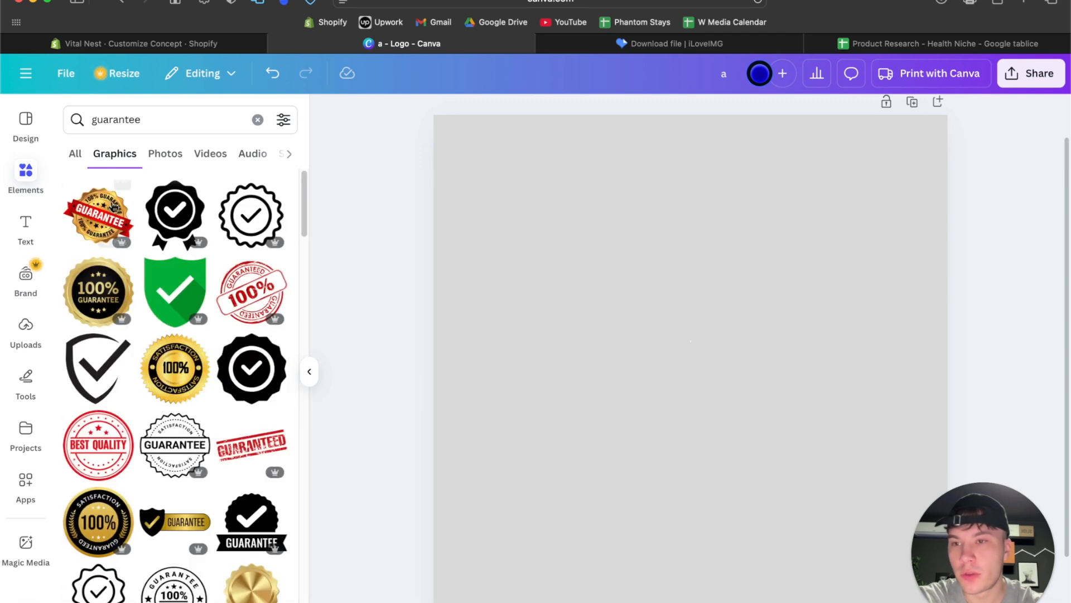
Try the red-ribbon guarantee badge and the gold-and-black "100% Guarantee" badge on the canvas, and remove both
{"action": "left_click", "coordinate": [91, 217]}
{"action": "left_click", "coordinate": [86, 411]}
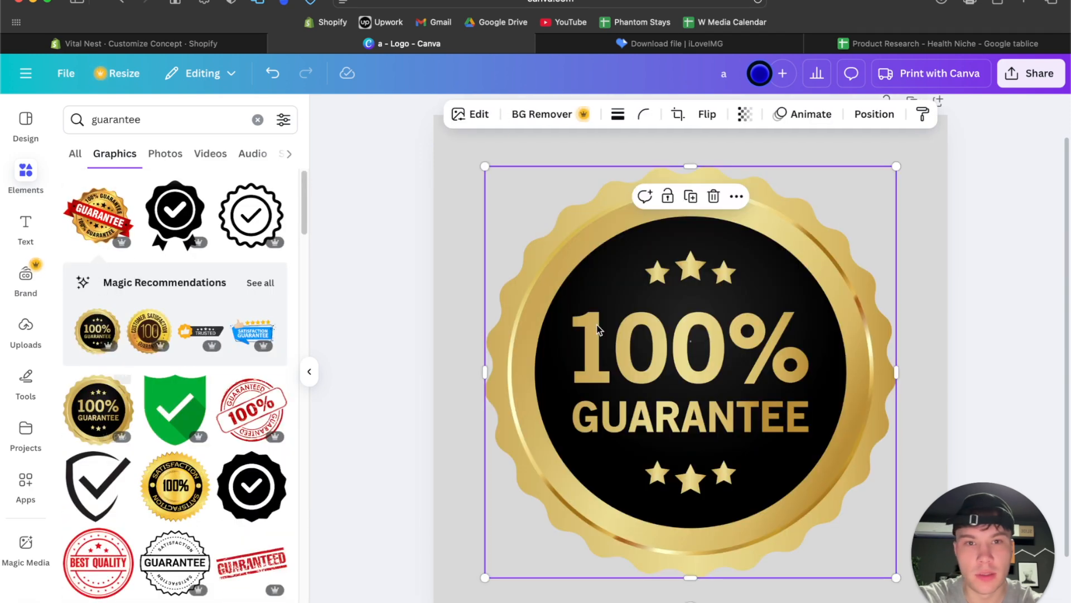
{"action": "key", "text": "Delete"}
{"action": "left_click", "coordinate": [725, 339]}
{"action": "key", "text": "Delete"}
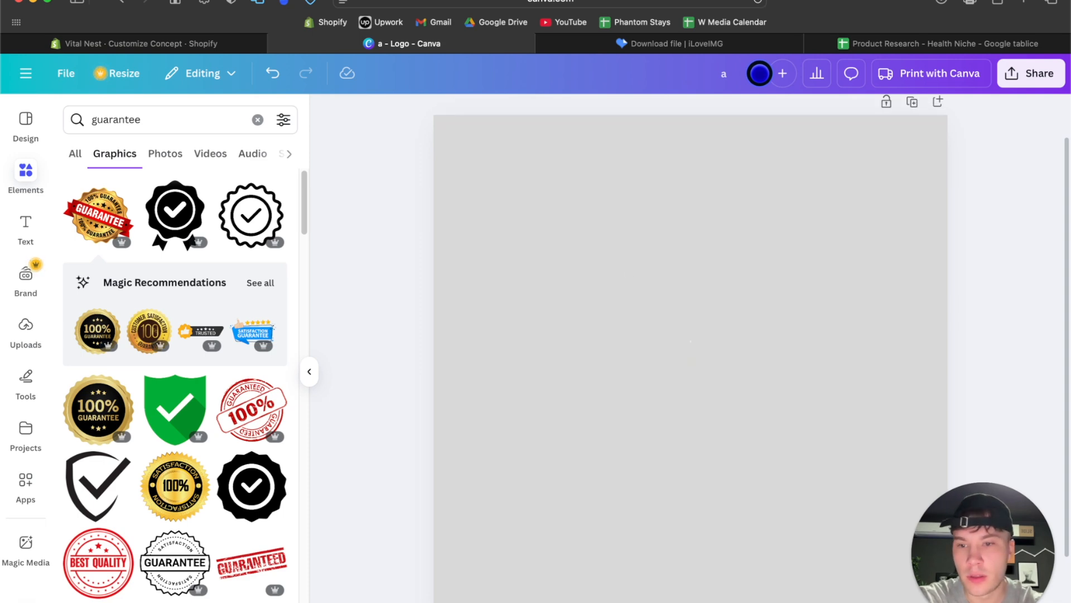
Try the red-ribbon "Money Back Guarantee" badge with its brown-gold colour changed to purple and pink, and remove it
{"action": "scroll", "coordinate": [237, 459], "scroll_direction": "down", "scroll_amount": 5}
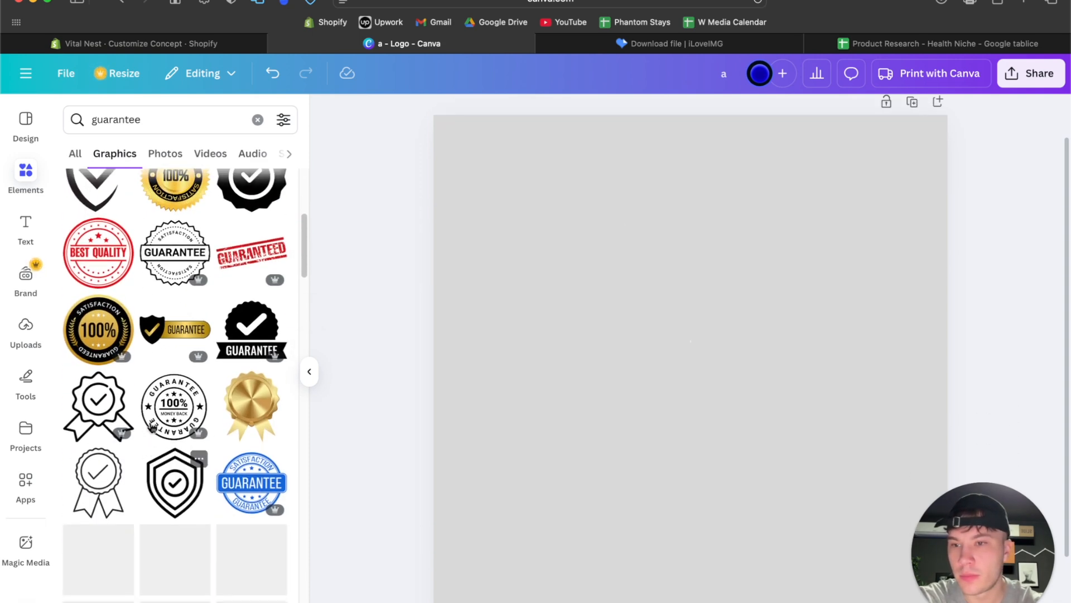
{"action": "scroll", "coordinate": [119, 339], "scroll_direction": "down", "scroll_amount": 2}
{"action": "scroll", "coordinate": [140, 369], "scroll_direction": "up", "scroll_amount": 2}
{"action": "scroll", "coordinate": [163, 406], "scroll_direction": "down", "scroll_amount": 3}
{"action": "scroll", "coordinate": [164, 406], "scroll_direction": "down", "scroll_amount": 7}
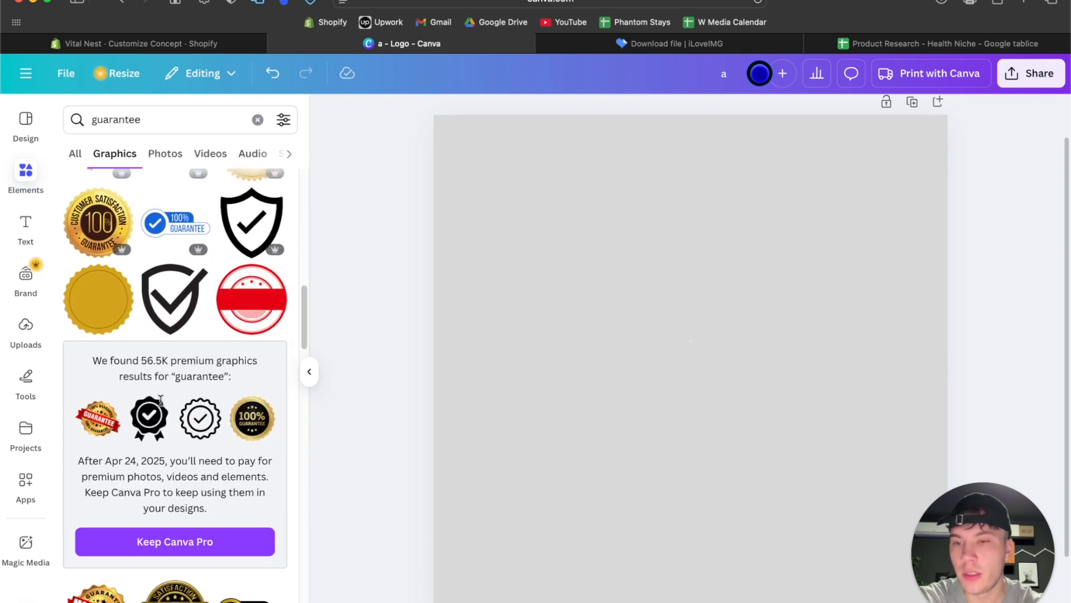
{"action": "scroll", "coordinate": [163, 406], "scroll_direction": "down", "scroll_amount": 2}
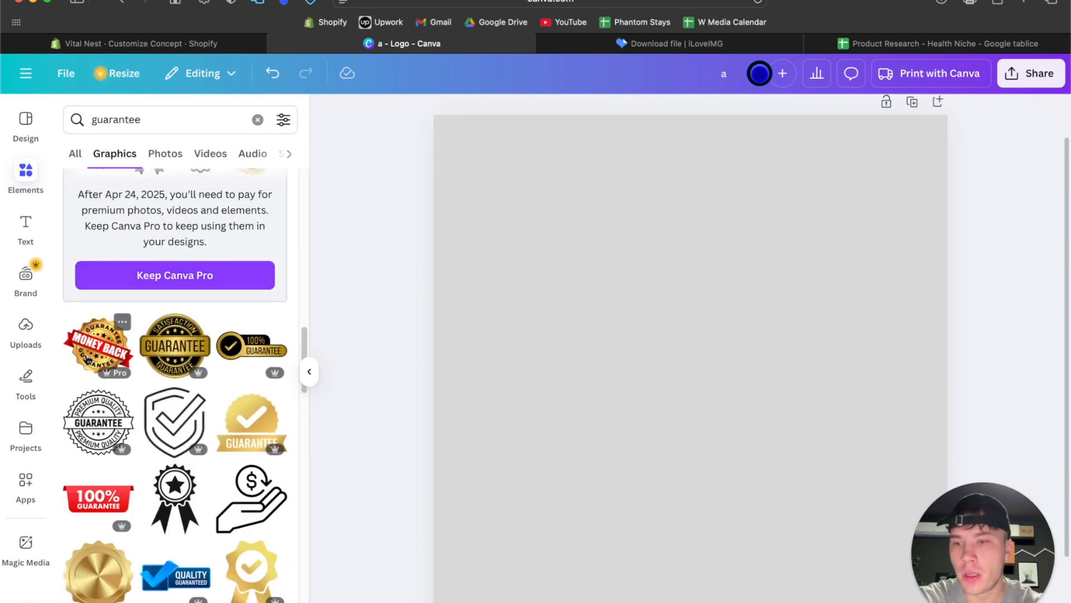
{"action": "left_click", "coordinate": [98, 343]}
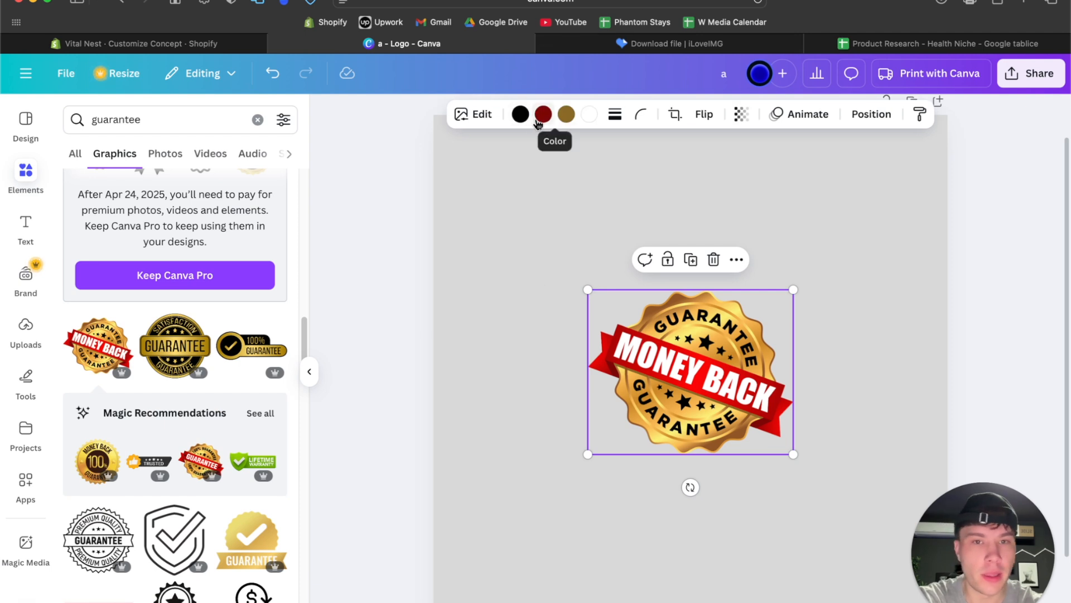
{"action": "left_click", "coordinate": [565, 115]}
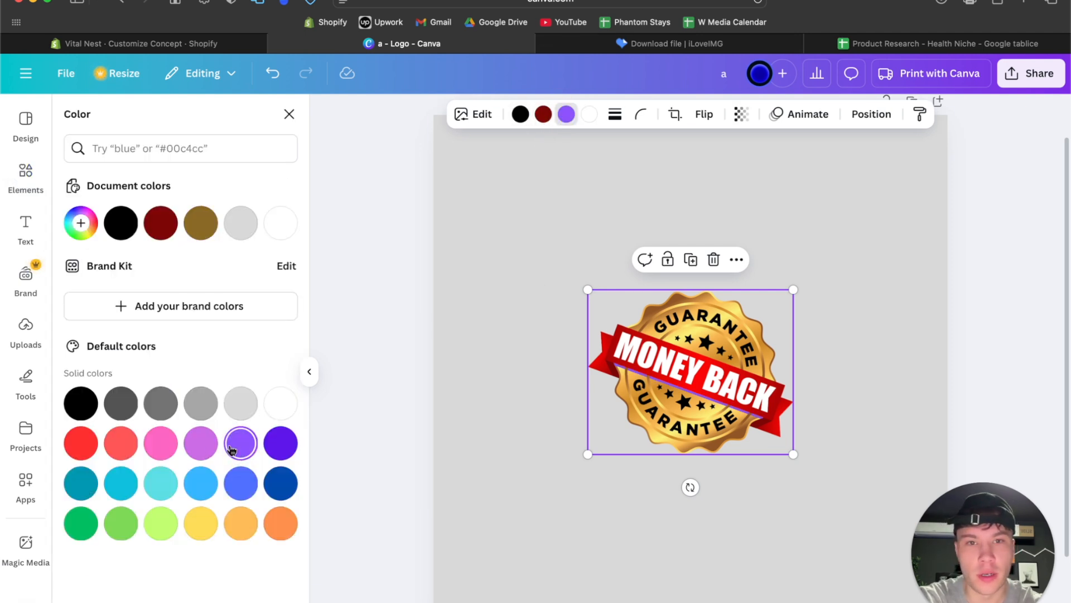
{"action": "left_click", "coordinate": [200, 453]}
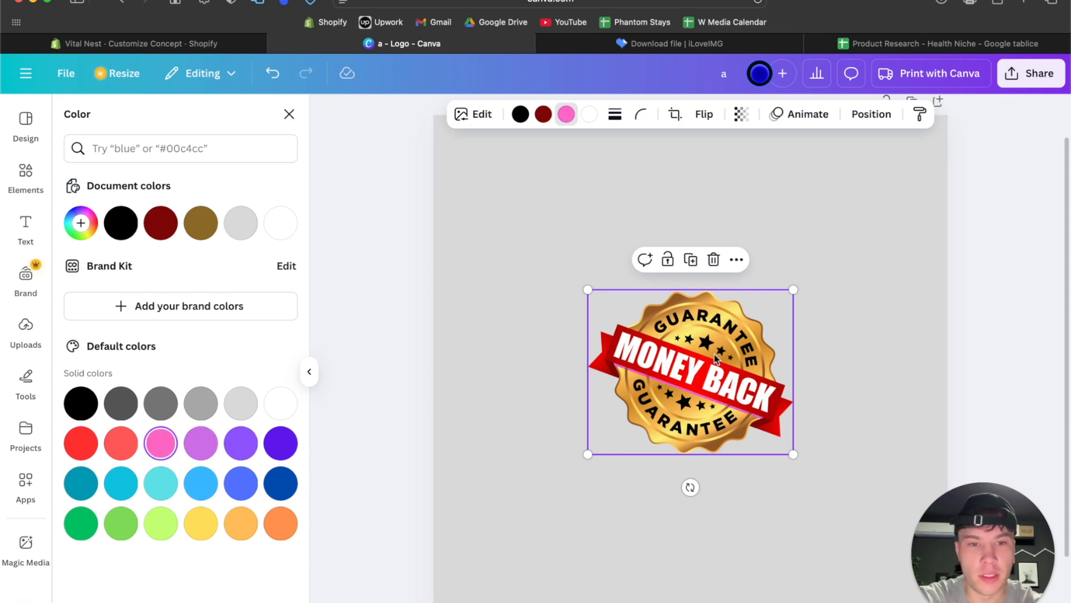
{"action": "key", "text": "Delete"}
Try the "30 Days Money Back Guarantee" badge with the red ribbon on the canvas and remove it
{"action": "scroll", "coordinate": [211, 426], "scroll_direction": "down", "scroll_amount": 7}
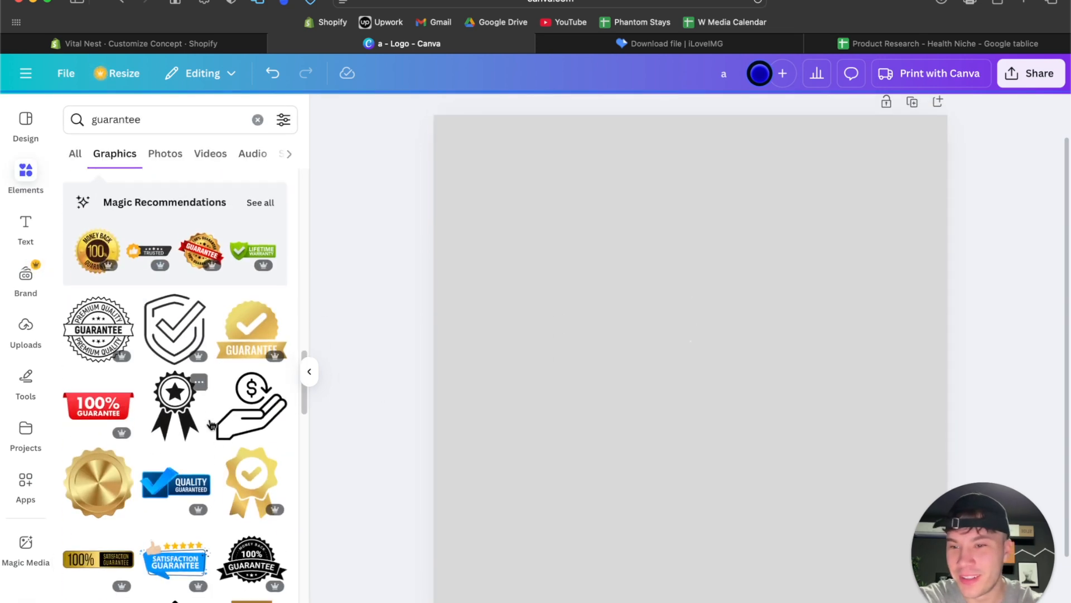
{"action": "scroll", "coordinate": [211, 425], "scroll_direction": "down", "scroll_amount": 2}
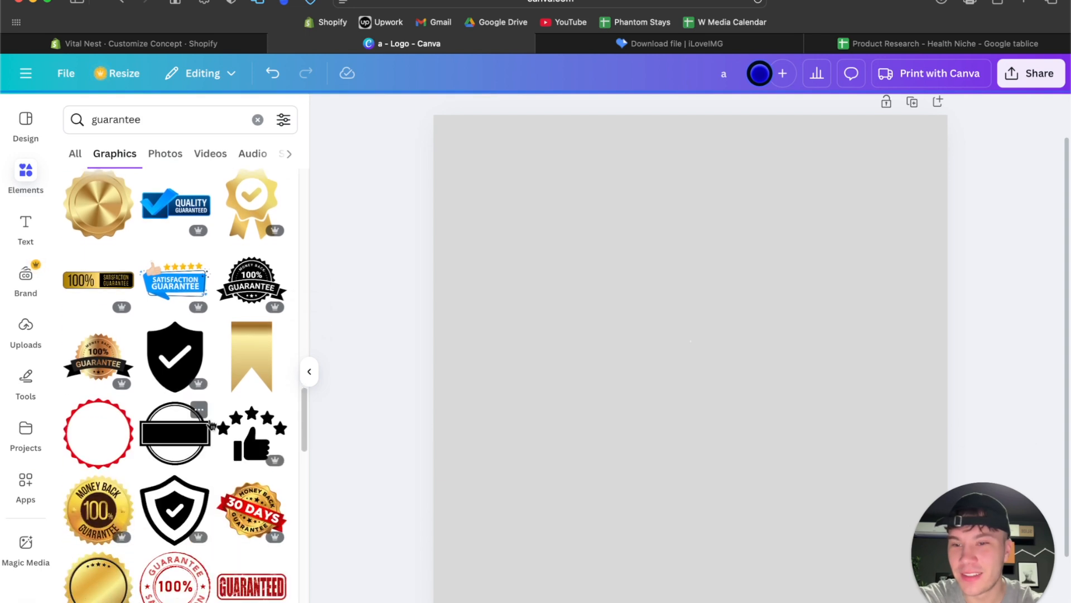
{"action": "scroll", "coordinate": [211, 426], "scroll_direction": "down", "scroll_amount": 2}
{"action": "left_click", "coordinate": [246, 417]}
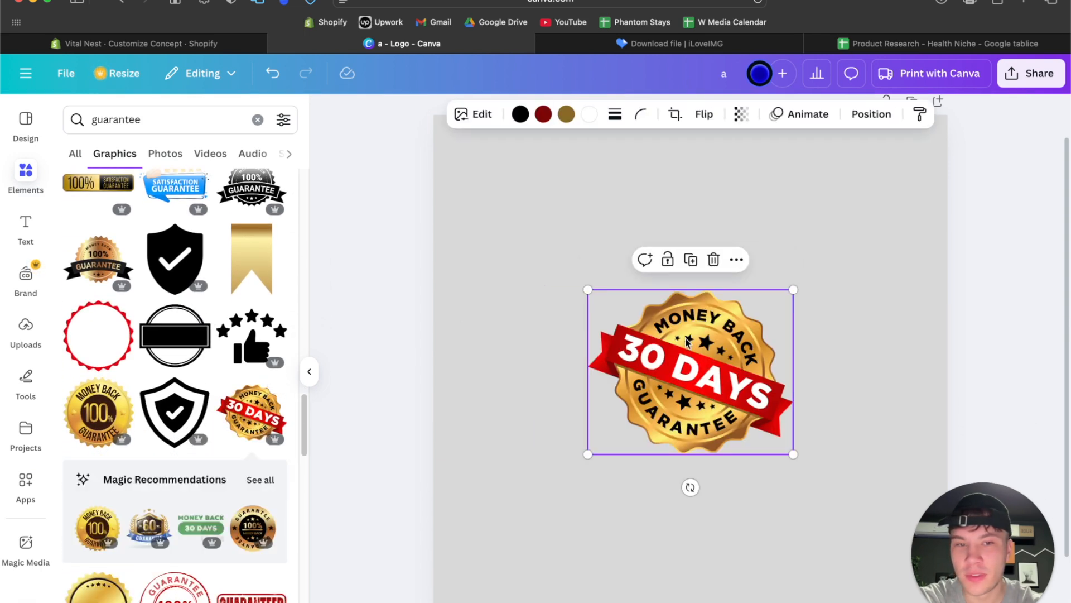
{"action": "key", "text": "Delete"}
Try the orange "Quality Guaranteed" badge on the canvas with its white colour changed to purple, and remove it
{"action": "scroll", "coordinate": [200, 390], "scroll_direction": "down", "scroll_amount": 4}
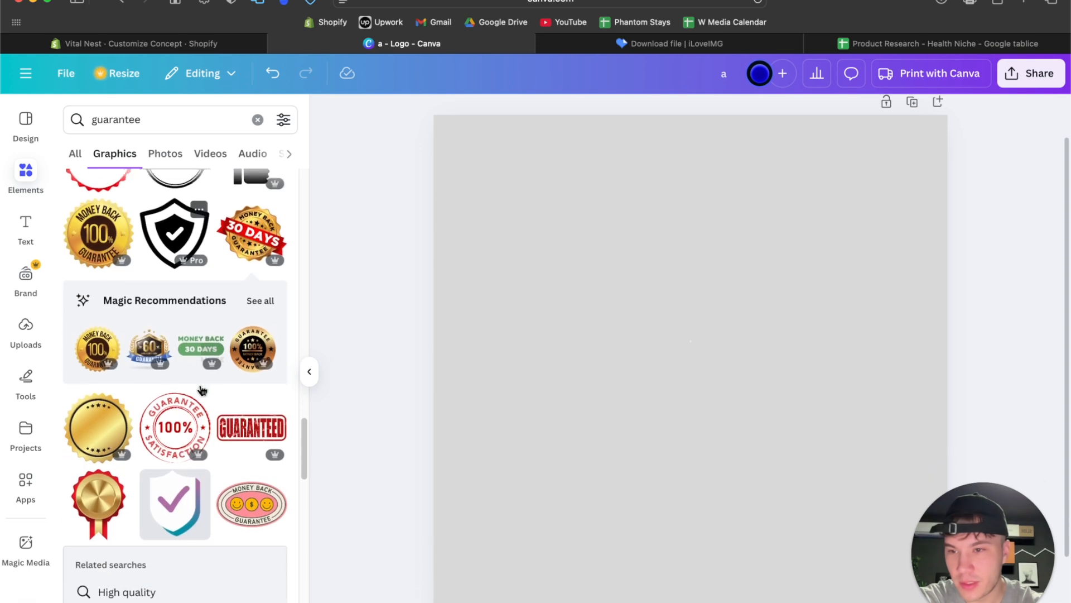
{"action": "scroll", "coordinate": [201, 391], "scroll_direction": "down", "scroll_amount": 8}
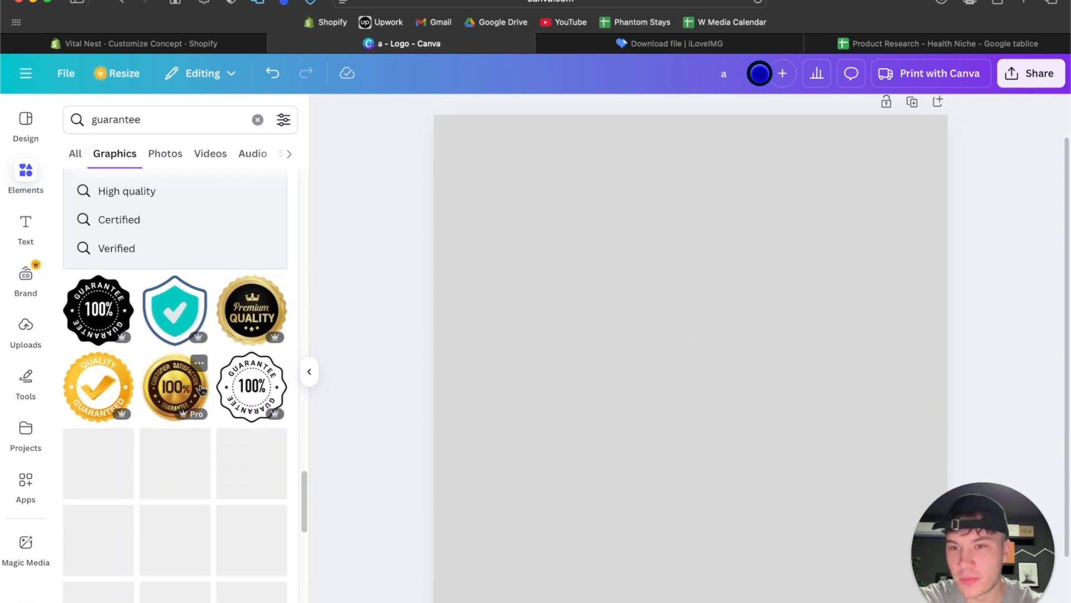
{"action": "scroll", "coordinate": [202, 389], "scroll_direction": "down", "scroll_amount": 5}
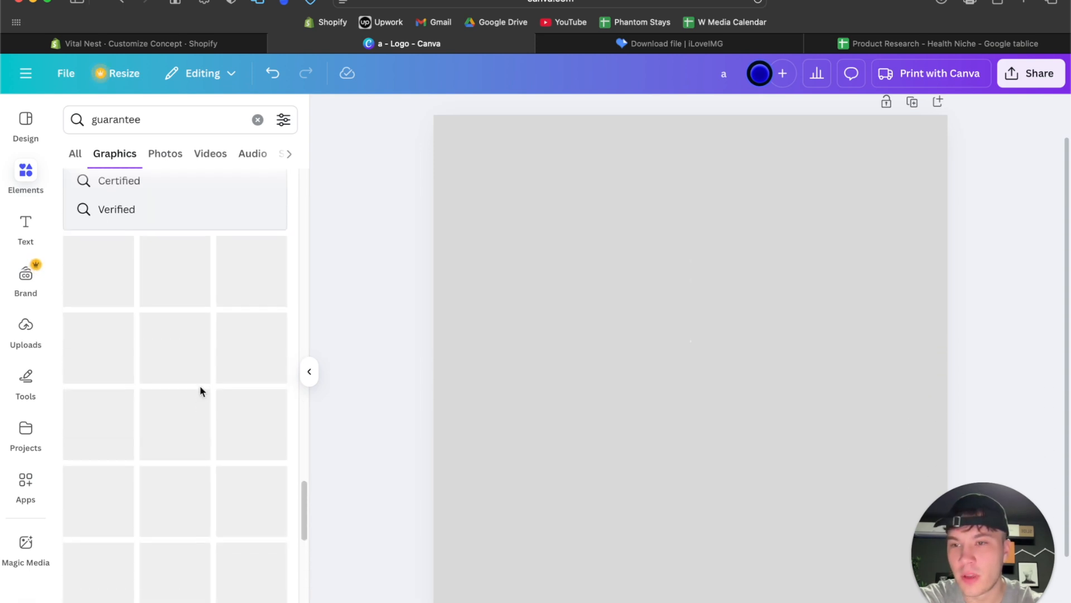
{"action": "scroll", "coordinate": [202, 389], "scroll_direction": "down", "scroll_amount": 1}
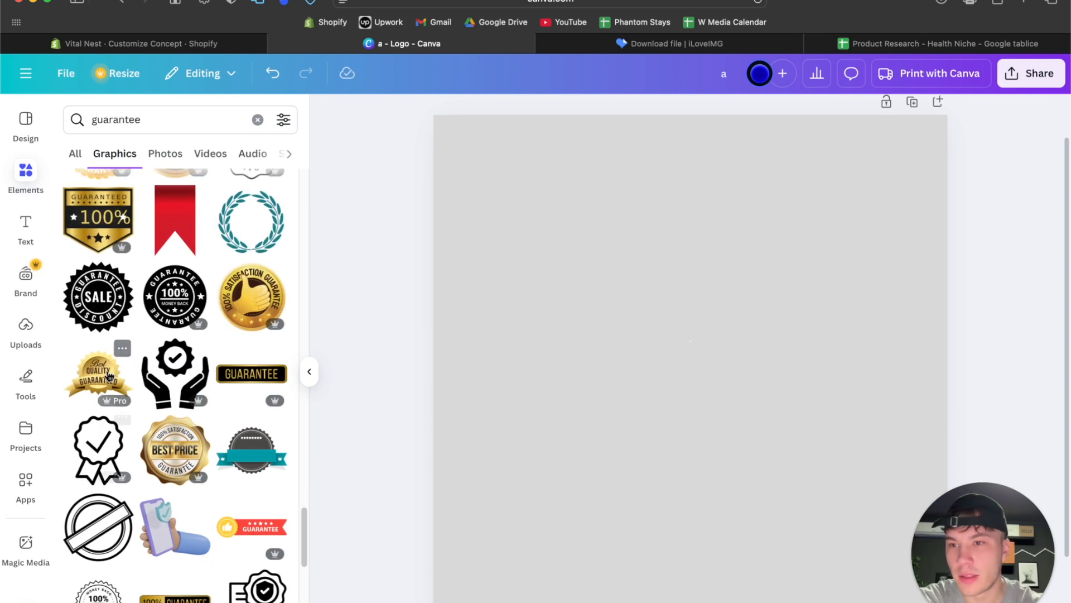
{"action": "scroll", "coordinate": [90, 390], "scroll_direction": "up", "scroll_amount": 4}
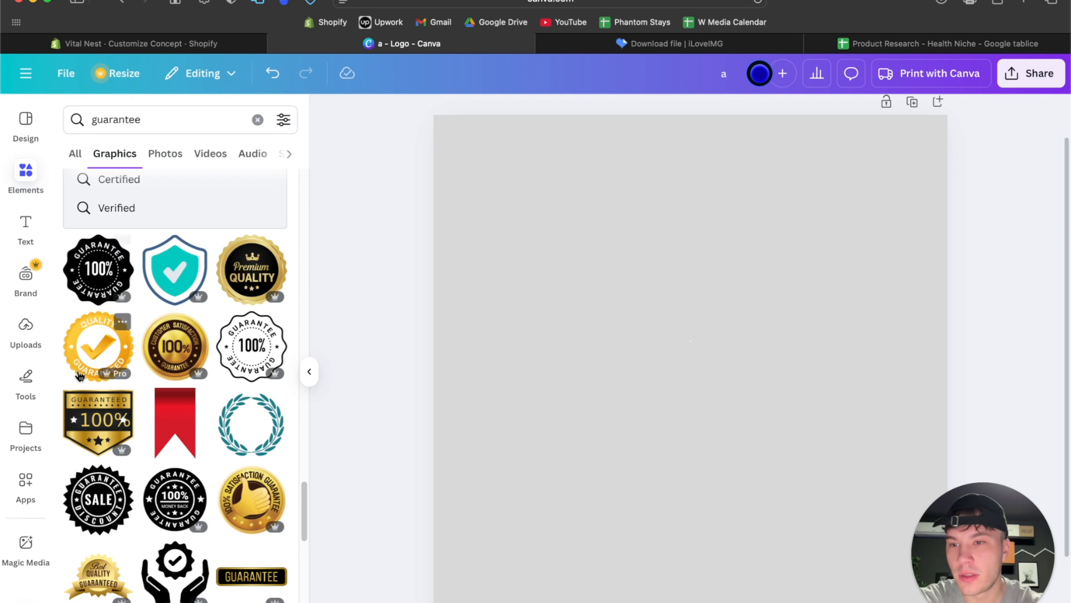
{"action": "left_click", "coordinate": [80, 362]}
{"action": "left_click", "coordinate": [554, 114]}
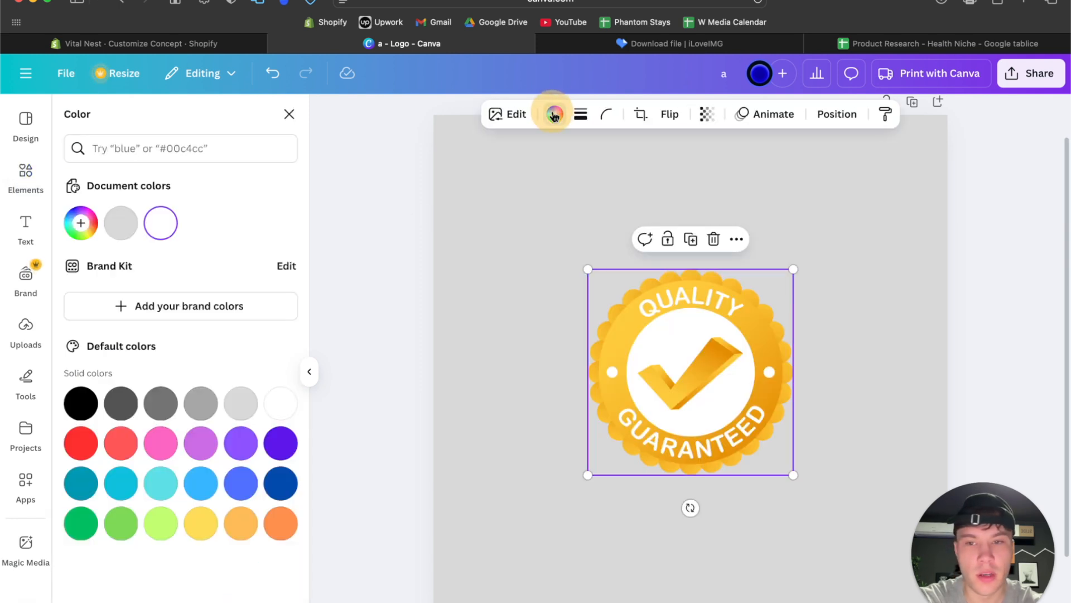
{"action": "left_click", "coordinate": [201, 443]}
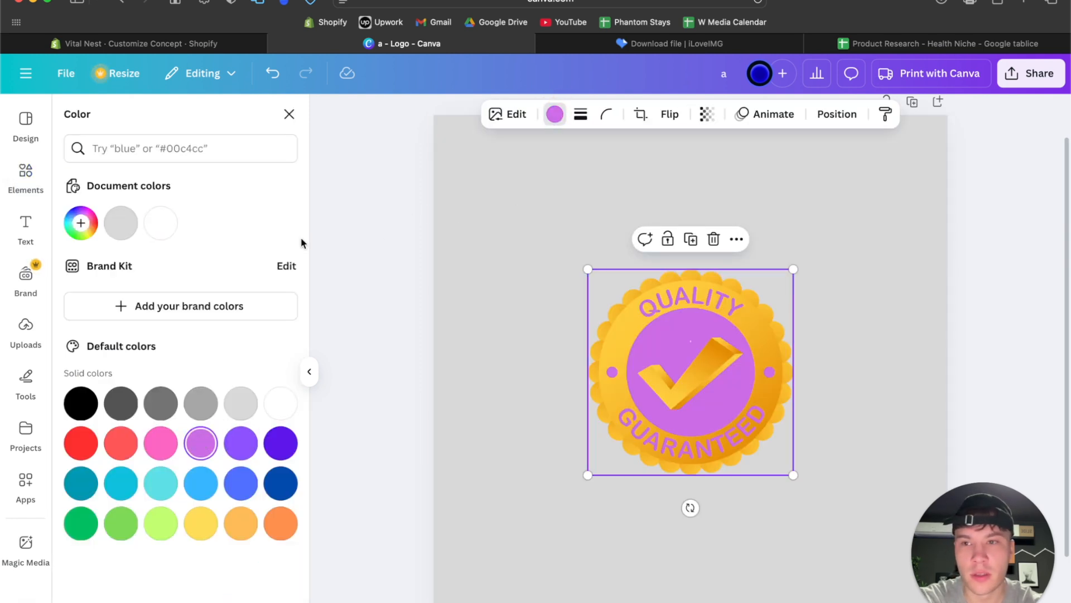
{"action": "key", "text": "Delete"}
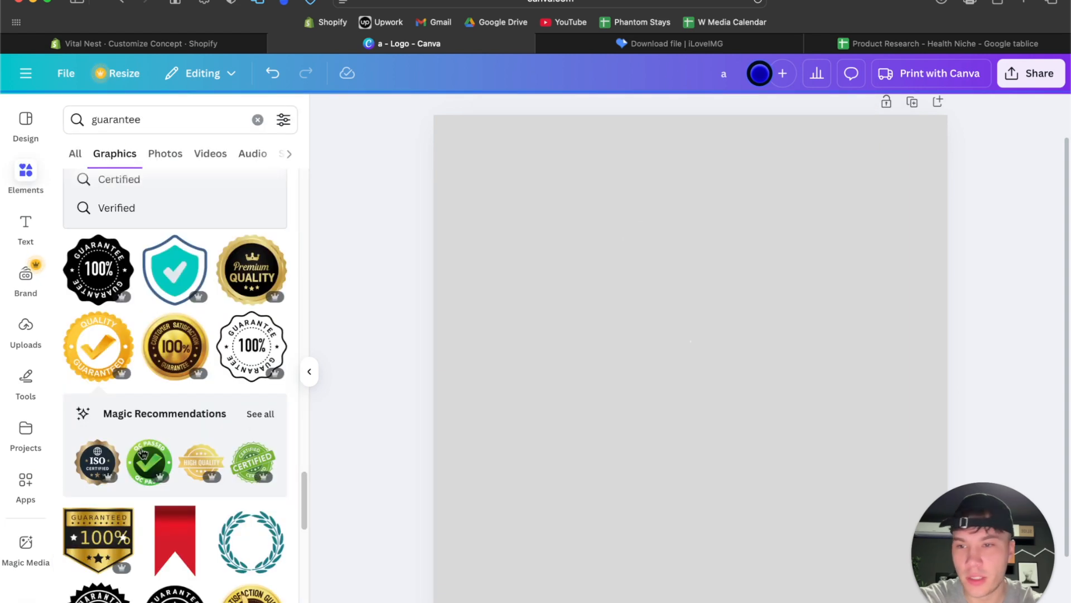
Find the black "Satisfaction Guarantee" badge further down the guarantee graphics and add it to the canvas
{"action": "scroll", "coordinate": [170, 447], "scroll_direction": "down", "scroll_amount": 10}
{"action": "scroll", "coordinate": [134, 457], "scroll_direction": "down", "scroll_amount": 10}
{"action": "scroll", "coordinate": [187, 385], "scroll_direction": "down", "scroll_amount": 6}
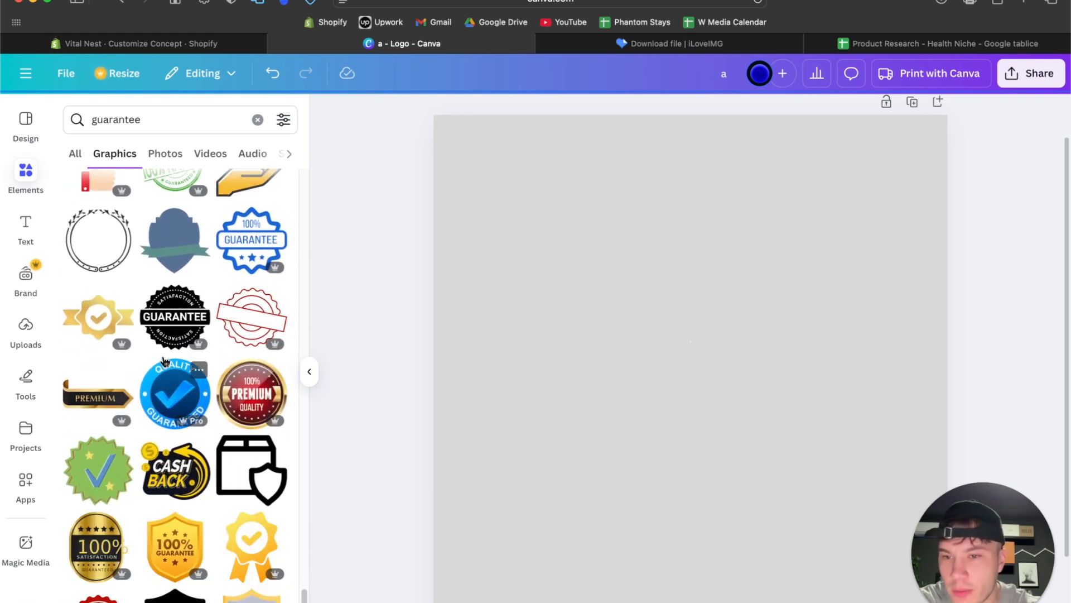
{"action": "left_click", "coordinate": [158, 318]}
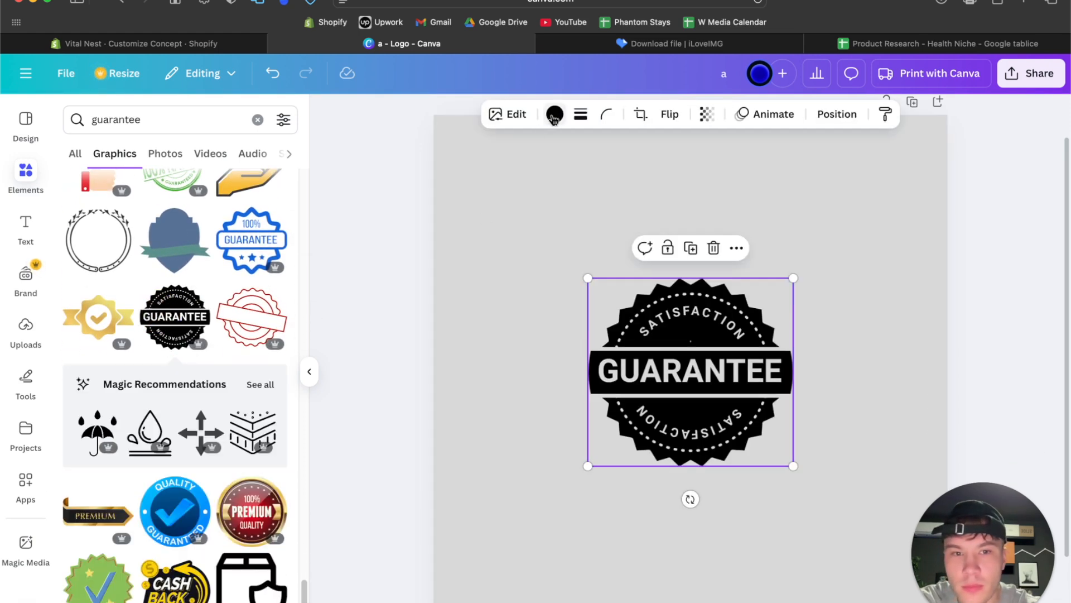
Try two grey shades on the "Satisfaction Guarantee" badge and return it to black
{"action": "left_click", "coordinate": [555, 114]}
{"action": "left_click", "coordinate": [198, 405]}
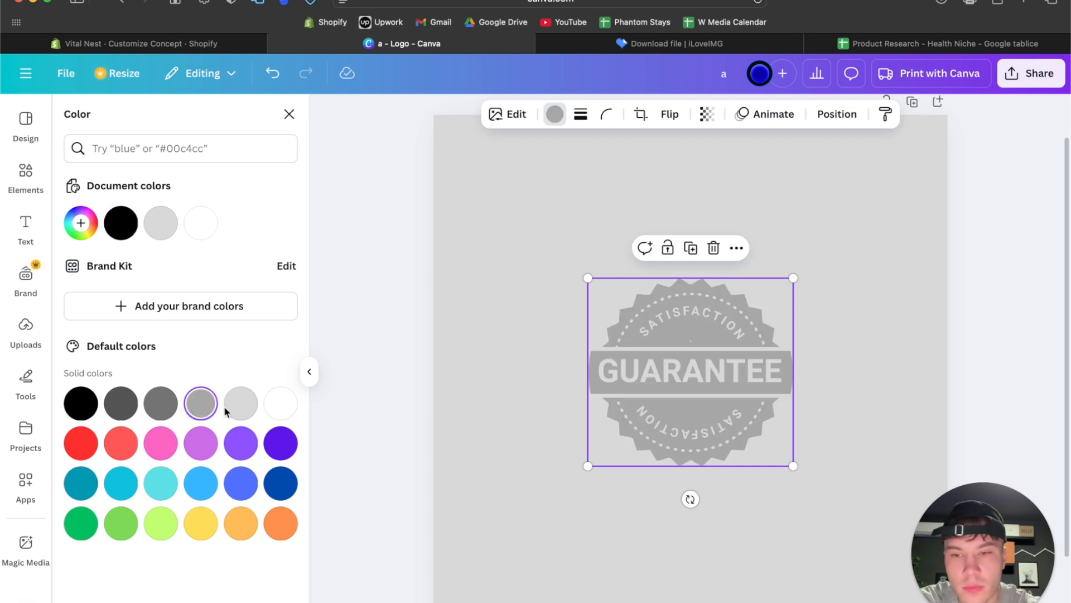
{"action": "left_click", "coordinate": [242, 407]}
{"action": "left_click", "coordinate": [83, 410]}
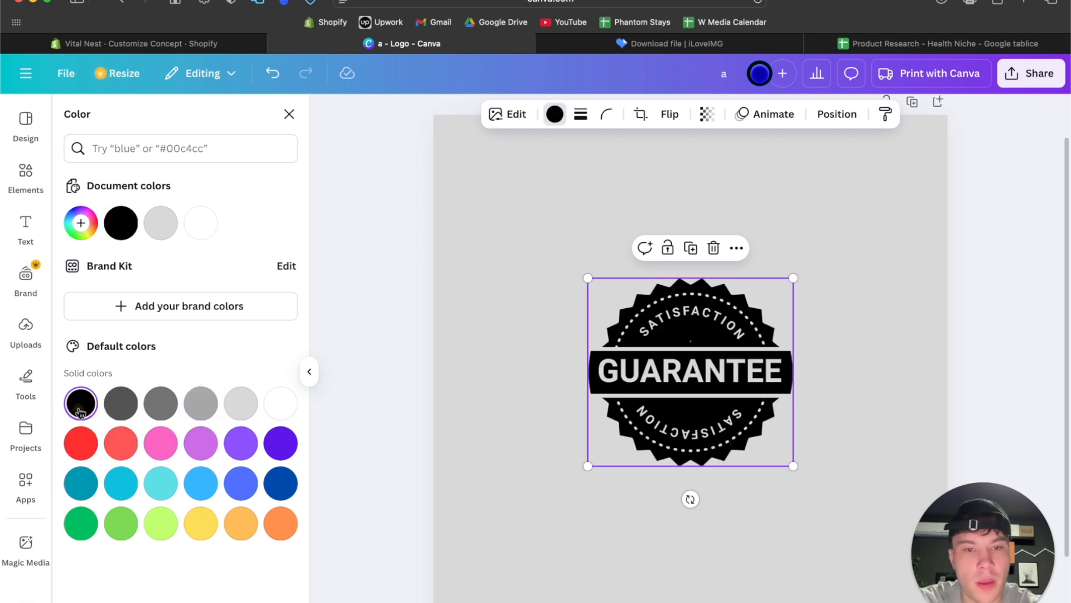
Switch to the Vital Nest theme editor in Shopify and examine the theme's colour settings and the area around the 30-day section
{"action": "left_click", "coordinate": [127, 49]}
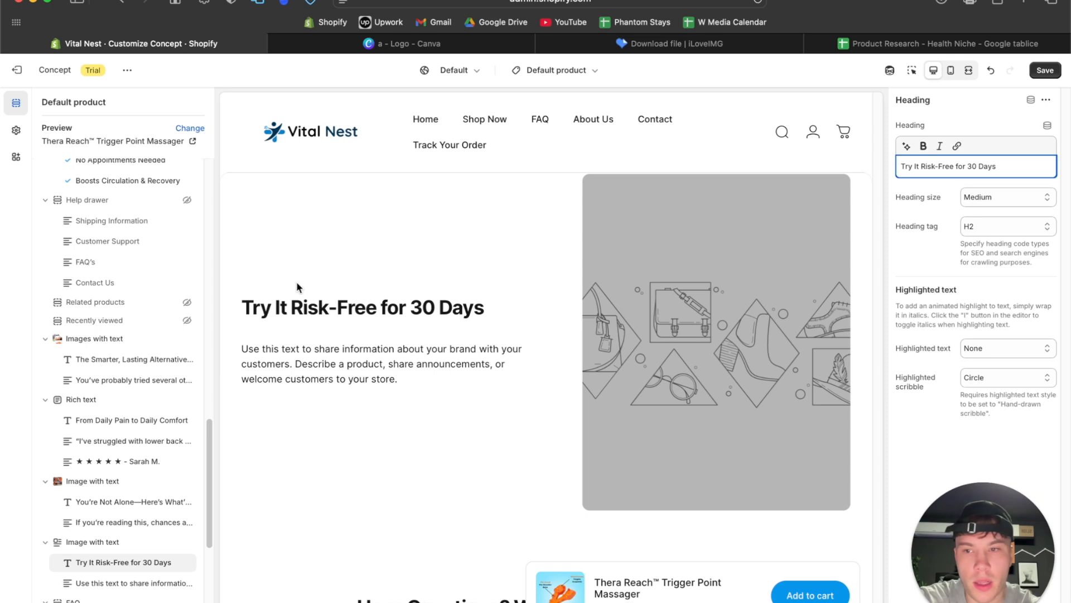
{"action": "left_click", "coordinate": [16, 130]}
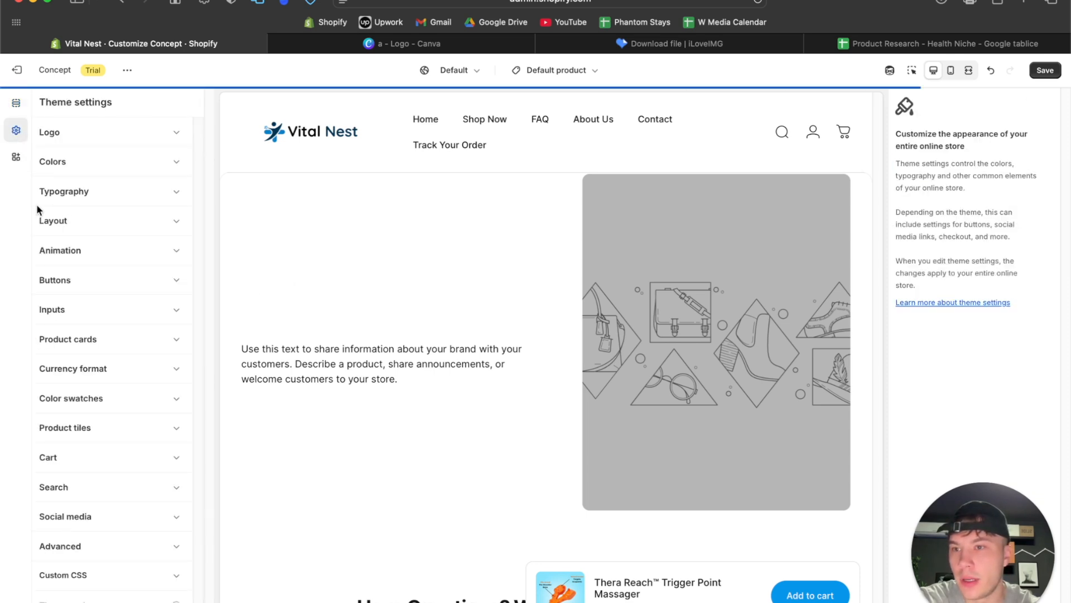
{"action": "left_click", "coordinate": [85, 164]}
{"action": "scroll", "coordinate": [112, 251], "scroll_direction": "down", "scroll_amount": 3}
{"action": "scroll", "coordinate": [501, 276], "scroll_direction": "up", "scroll_amount": 5}
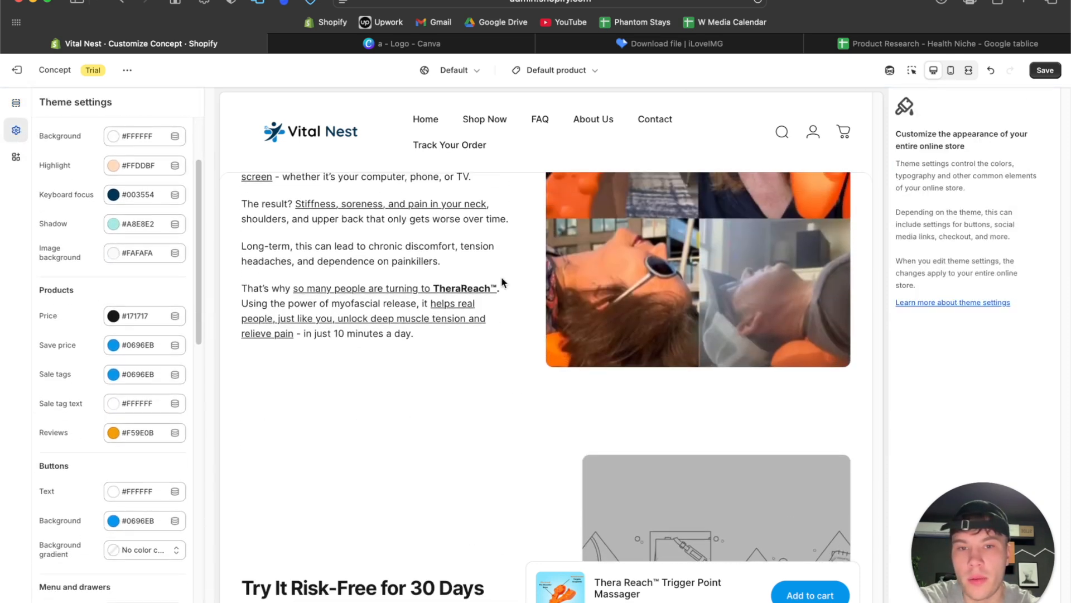
{"action": "scroll", "coordinate": [501, 277], "scroll_direction": "down", "scroll_amount": 8}
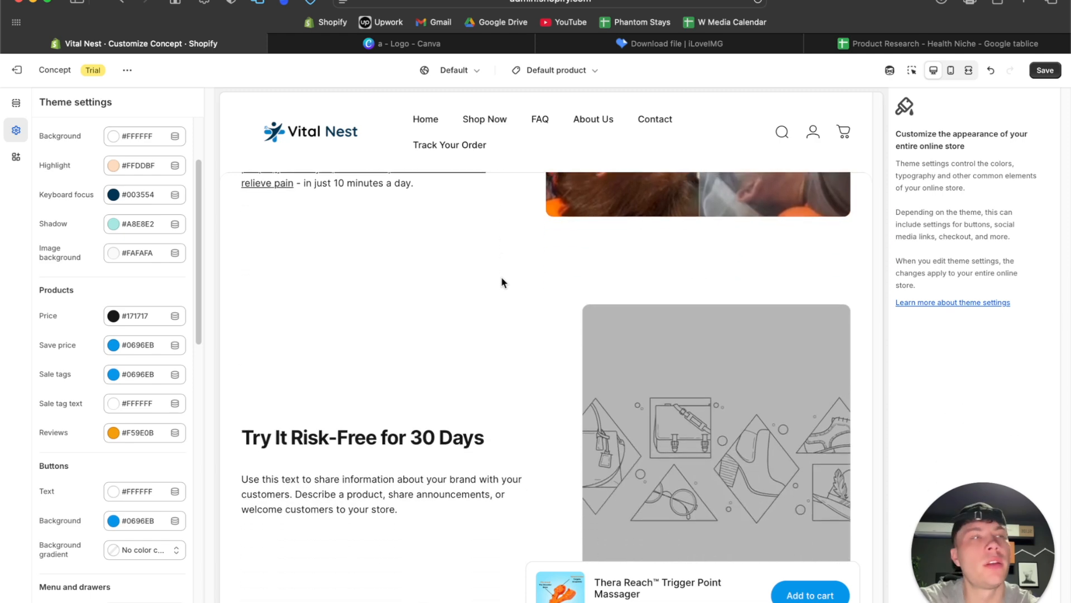
{"action": "scroll", "coordinate": [566, 209], "scroll_direction": "up", "scroll_amount": 2}
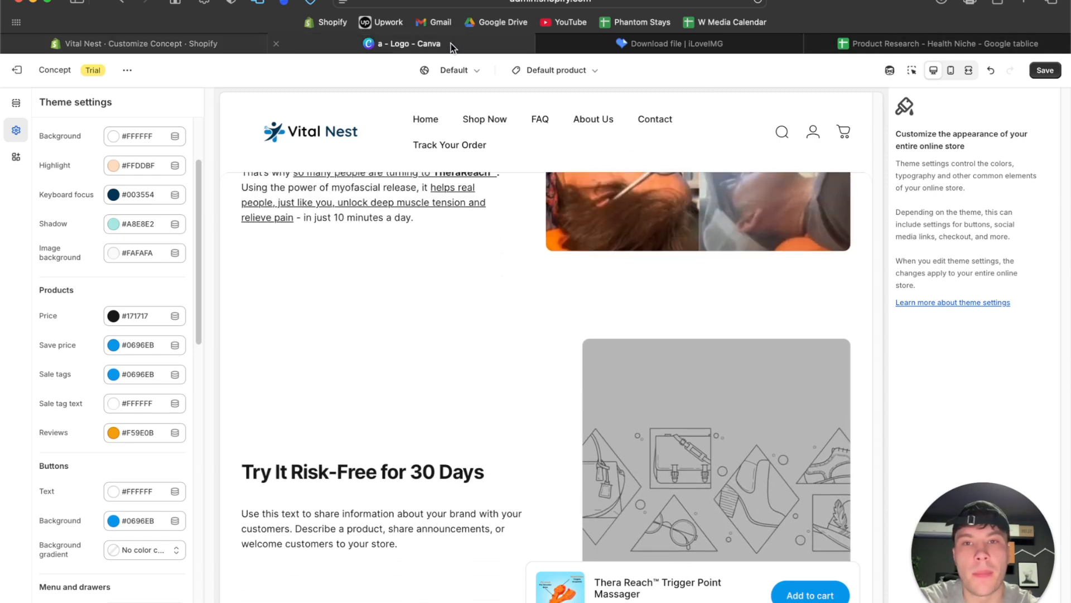
Switch back to Canva and change the "Satisfaction Guarantee" badge's colour to white
{"action": "left_click", "coordinate": [453, 44]}
{"action": "left_click", "coordinate": [554, 115]}
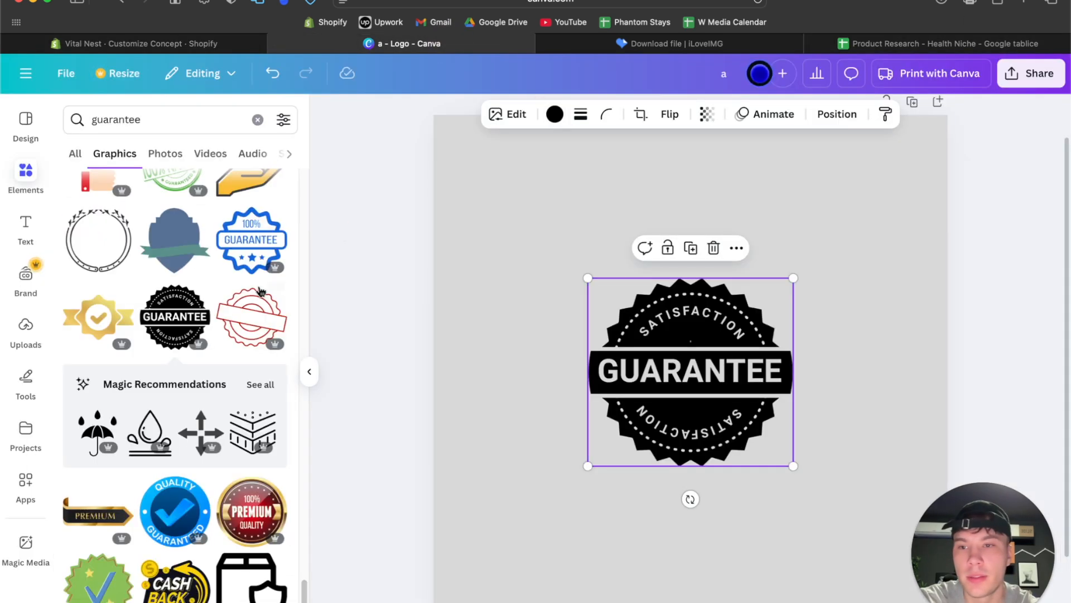
{"action": "left_click", "coordinate": [553, 115]}
{"action": "left_click", "coordinate": [201, 223]}
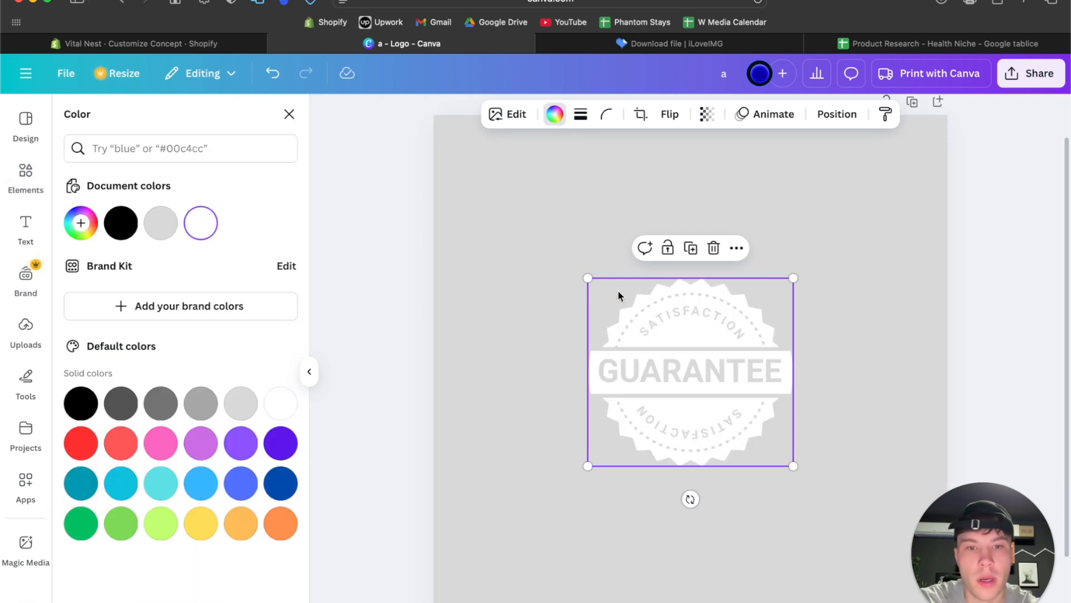
Enlarge the white guarantee badge to about half the page width and centre it on the page
{"action": "left_click_drag", "start_coordinate": [591, 280], "coordinate": [479, 229]}
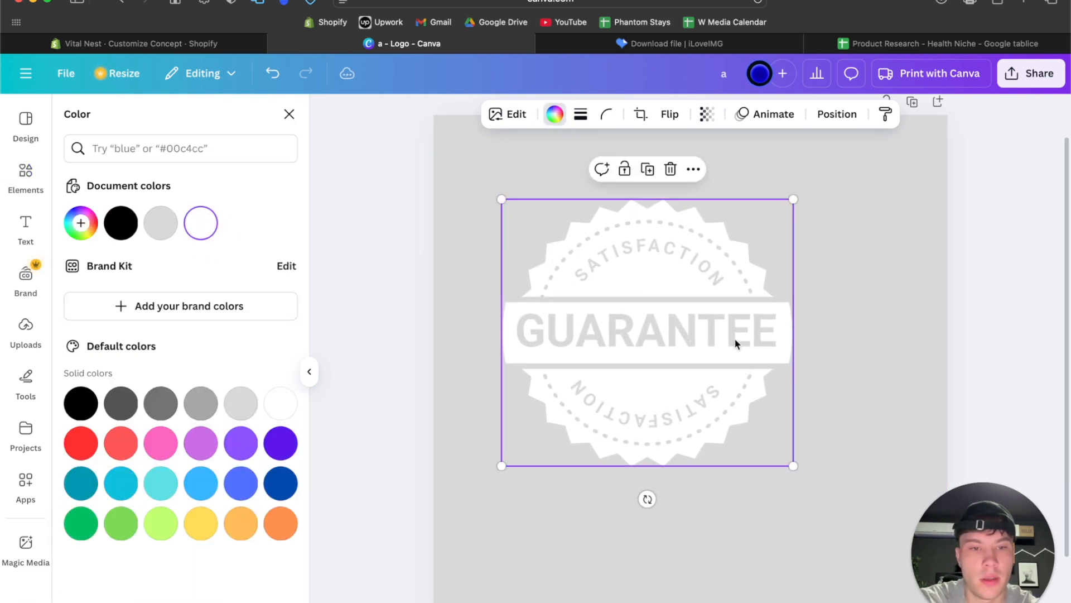
{"action": "left_click_drag", "start_coordinate": [794, 466], "coordinate": [864, 530]}
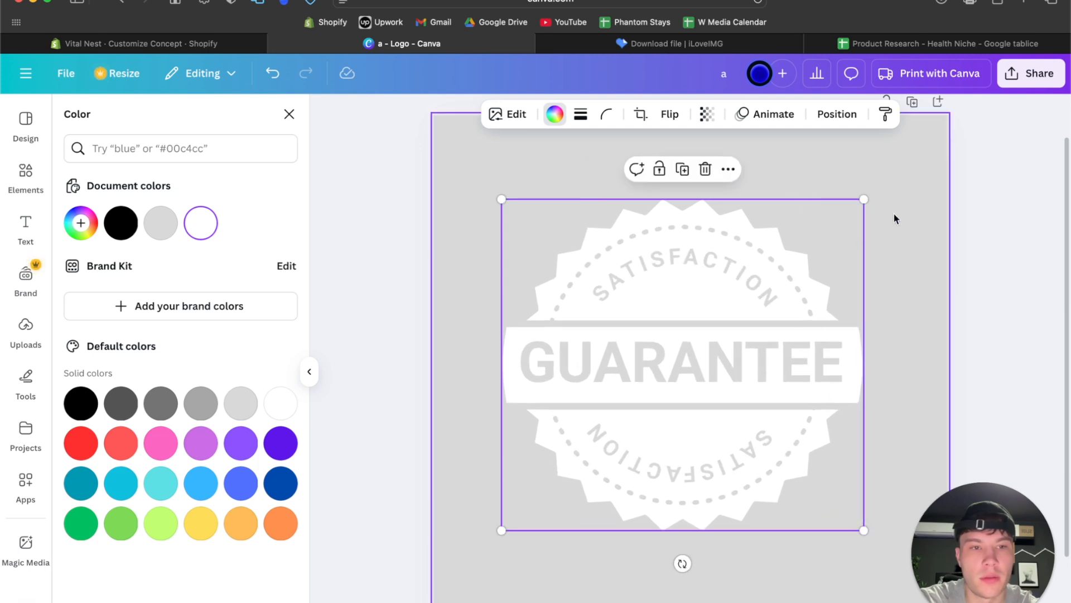
{"action": "left_click_drag", "start_coordinate": [864, 200], "coordinate": [762, 292]}
{"action": "left_click_drag", "start_coordinate": [672, 387], "coordinate": [729, 351]}
{"action": "left_click", "coordinate": [1008, 255]}
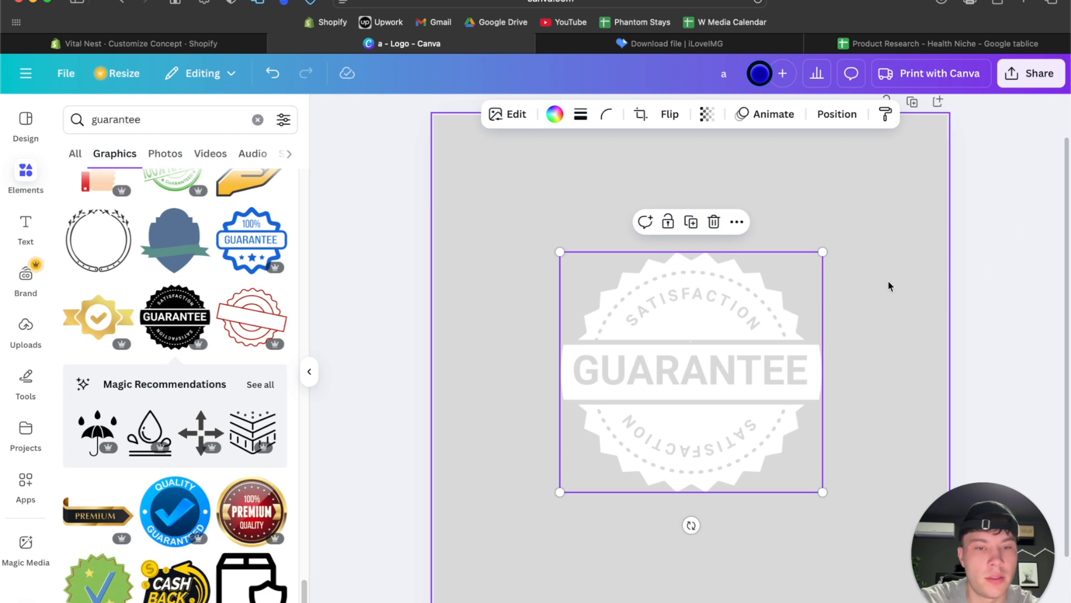
{"action": "scroll", "coordinate": [888, 282], "scroll_direction": "down", "scroll_amount": 1}
{"action": "scroll", "coordinate": [889, 280], "scroll_direction": "down", "scroll_amount": 2}
{"action": "left_click", "coordinate": [961, 277]}
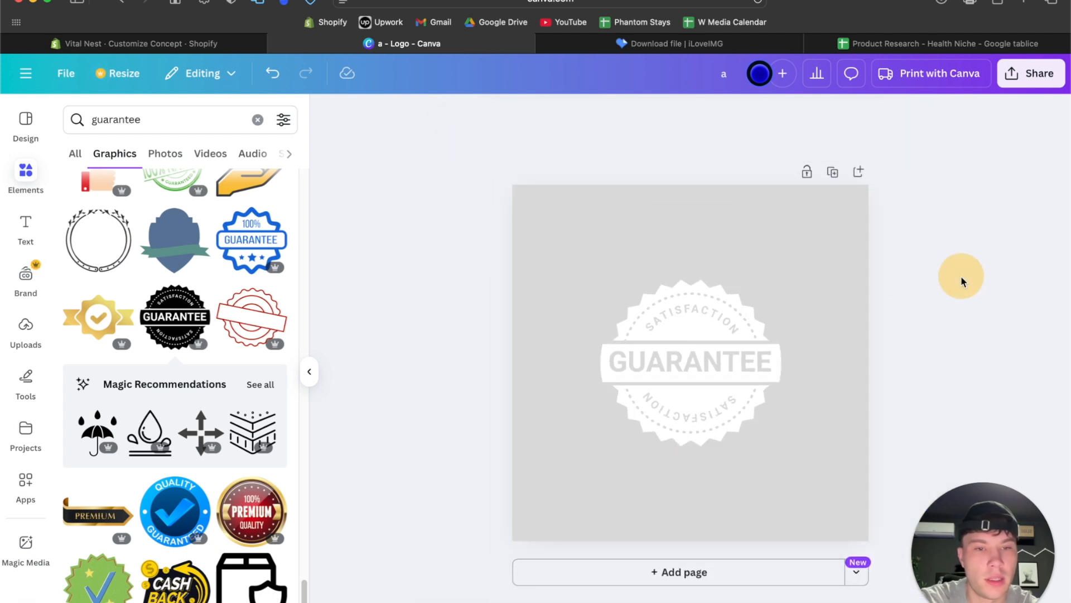
Download the badge design as a 1000 × 1000 px PNG with a transparent background
{"action": "left_click", "coordinate": [1055, 86]}
{"action": "left_click", "coordinate": [804, 391]}
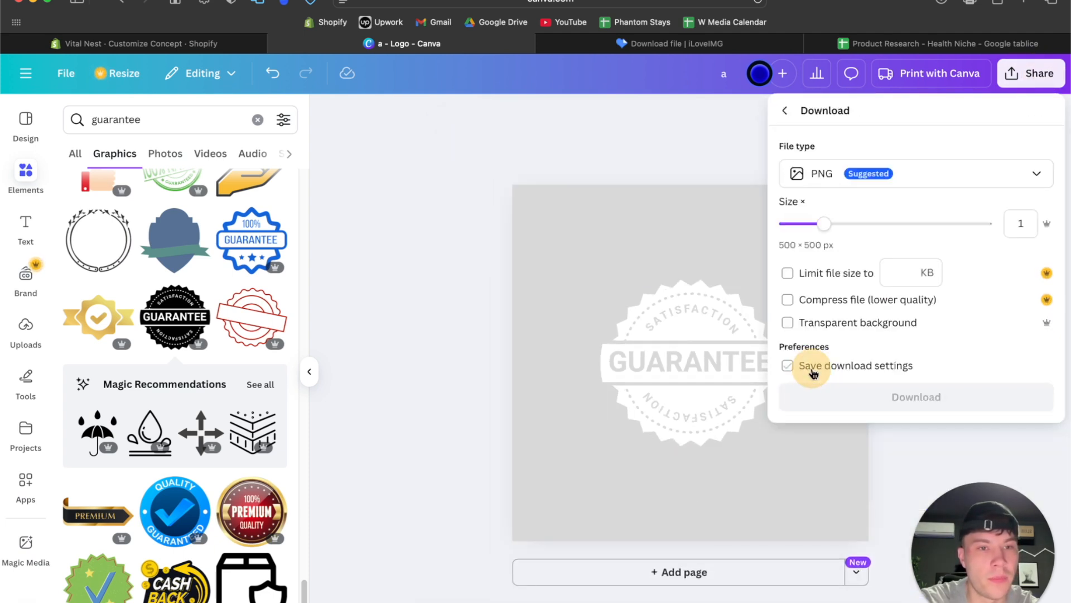
{"action": "left_click_drag", "start_coordinate": [825, 223], "coordinate": [846, 228]}
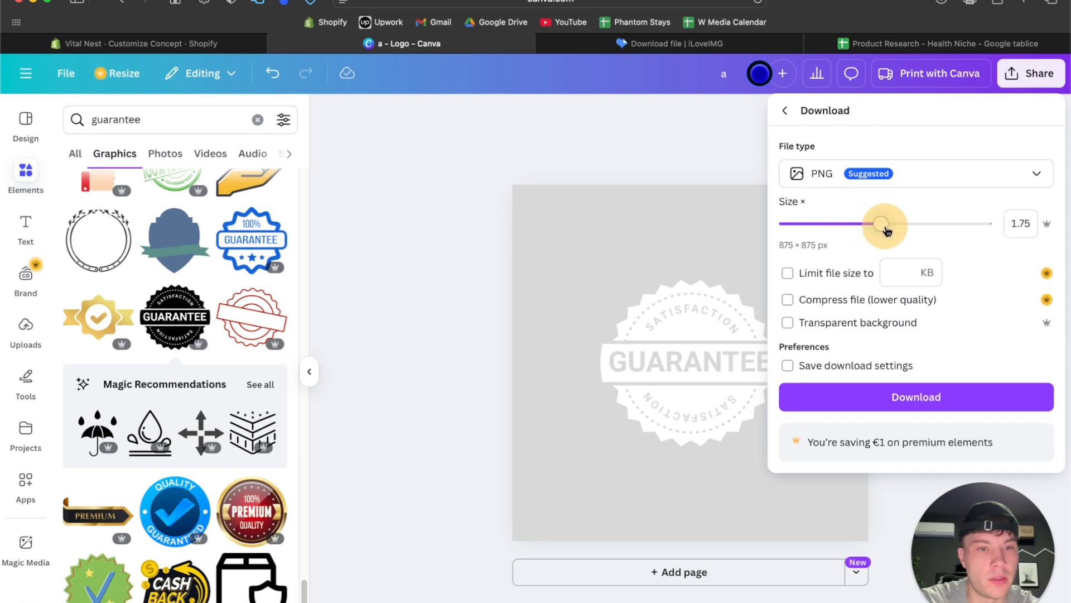
{"action": "left_click", "coordinate": [814, 300]}
{"action": "left_click", "coordinate": [820, 319]}
{"action": "left_click", "coordinate": [860, 397]}
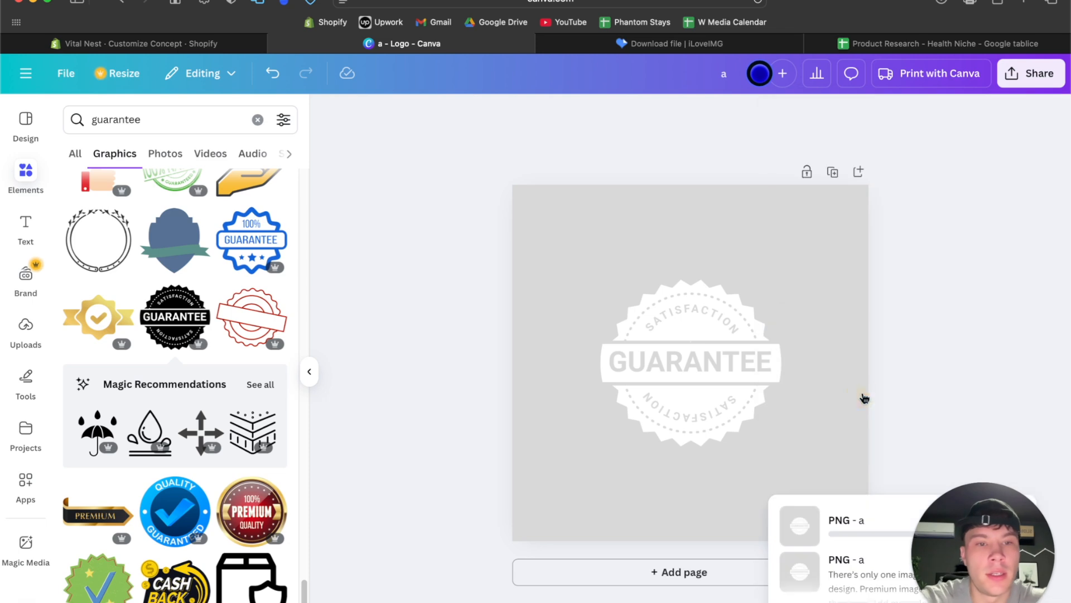
Switch to iLoveIMG and upload a-8.png from the Downloads folder into a new image crop
{"action": "left_click", "coordinate": [704, 45]}
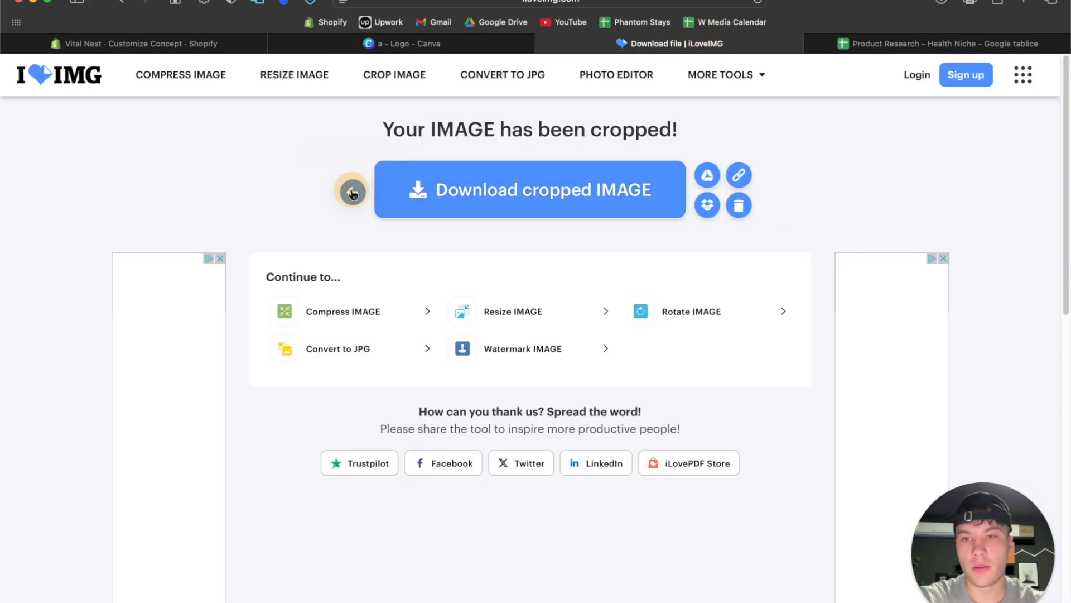
{"action": "left_click", "coordinate": [535, 244]}
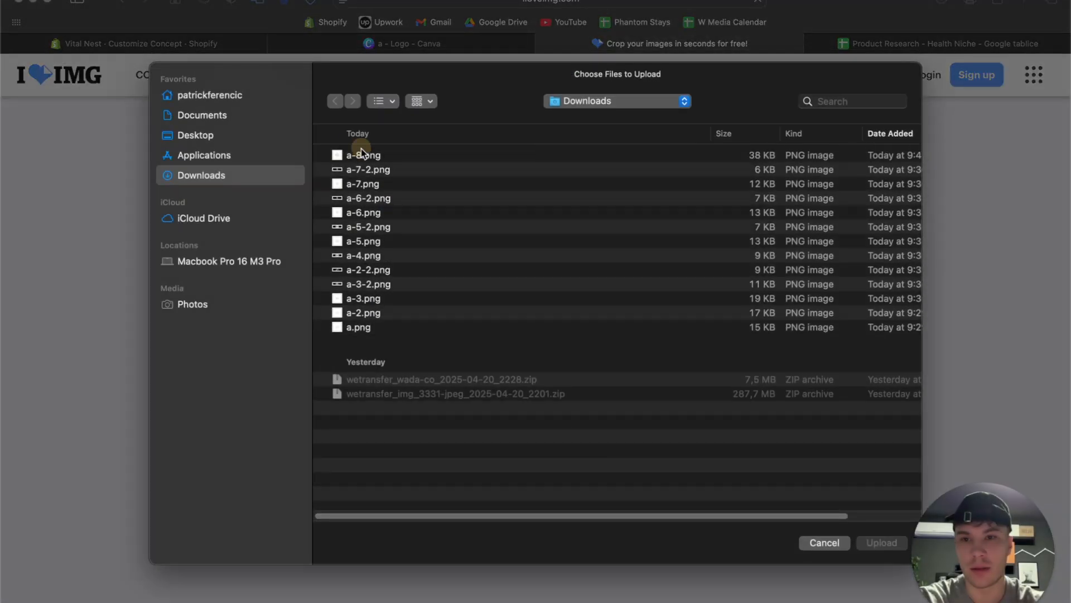
{"action": "left_click", "coordinate": [369, 159]}
{"action": "left_click", "coordinate": [893, 544]}
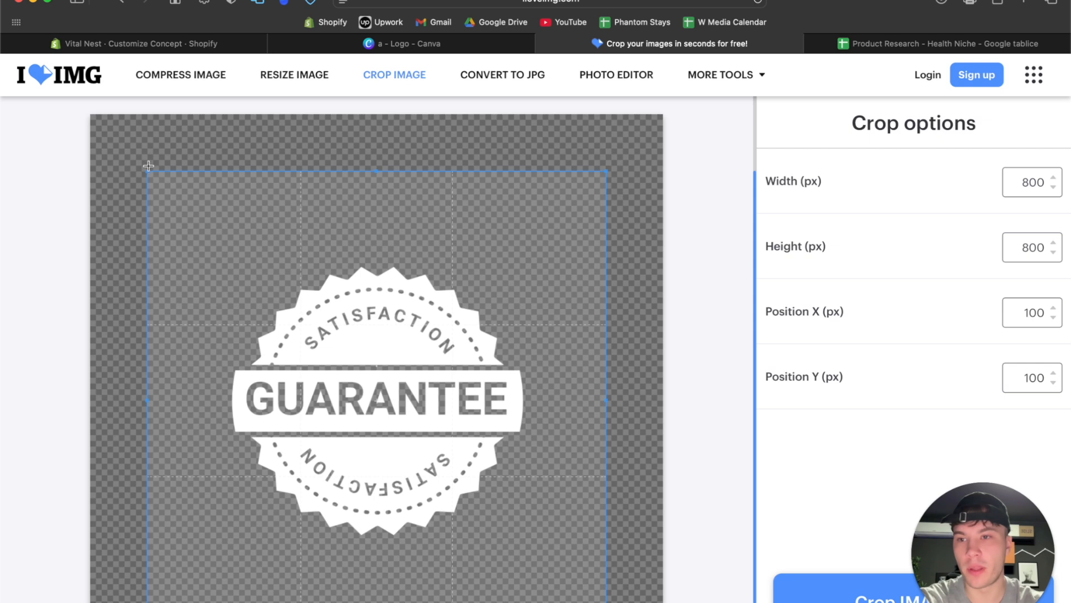
Crop the badge image to 1000 × 479 px at position X 0, Y 260, closely above and below the badge
{"action": "left_click_drag", "start_coordinate": [148, 166], "coordinate": [52, 263]}
{"action": "left_click", "coordinate": [201, 256]}
{"action": "scroll", "coordinate": [548, 407], "scroll_direction": "down", "scroll_amount": 3}
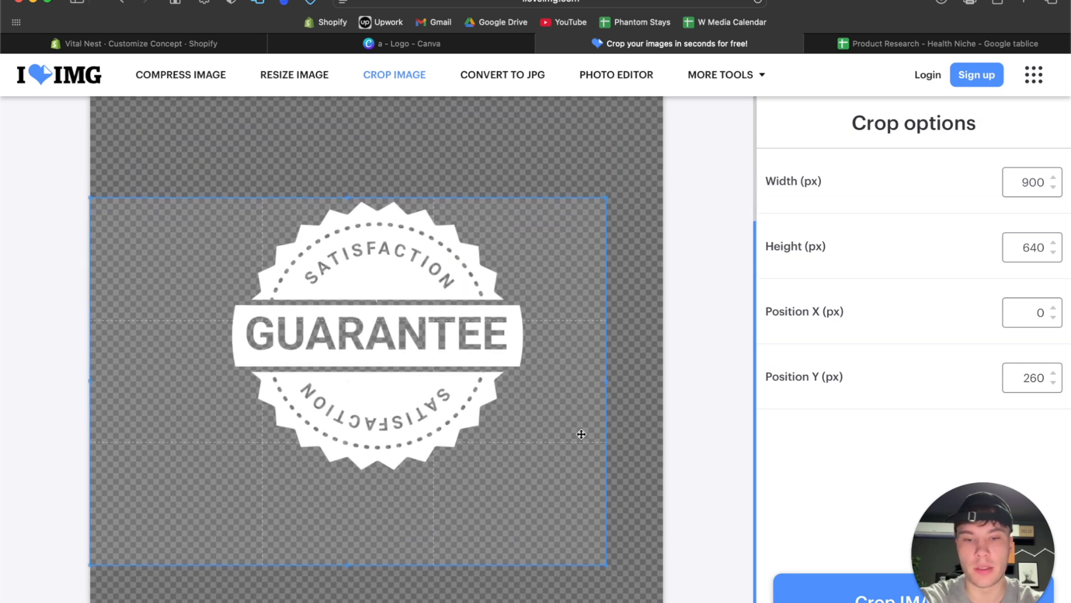
{"action": "scroll", "coordinate": [549, 407], "scroll_direction": "up", "scroll_amount": 1}
{"action": "left_click_drag", "start_coordinate": [606, 574], "coordinate": [699, 483]}
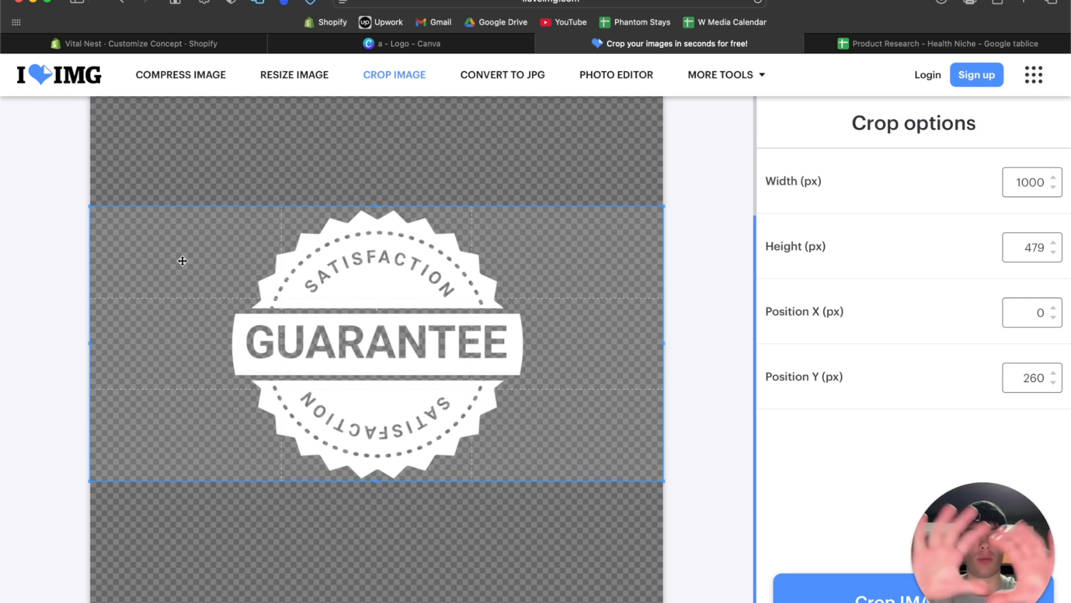
{"action": "left_click", "coordinate": [826, 590]}
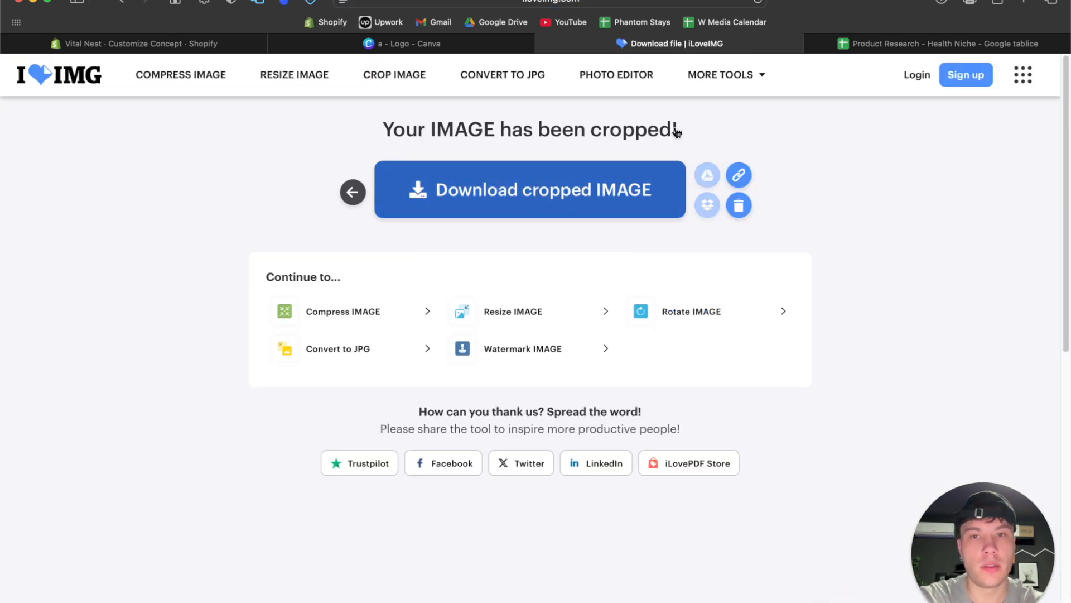
Switch to the Shopify theme editor and select the Image with text section headed "Try It Risk-Free for 30 Days"
{"action": "left_click", "coordinate": [214, 44]}
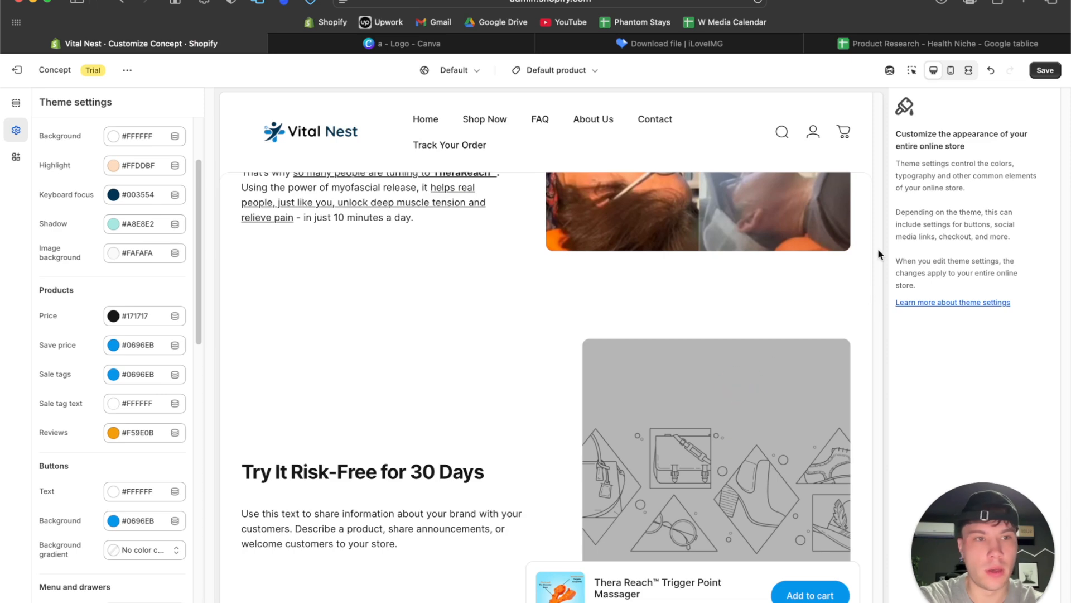
{"action": "left_click", "coordinate": [911, 70]}
{"action": "left_click", "coordinate": [755, 421]}
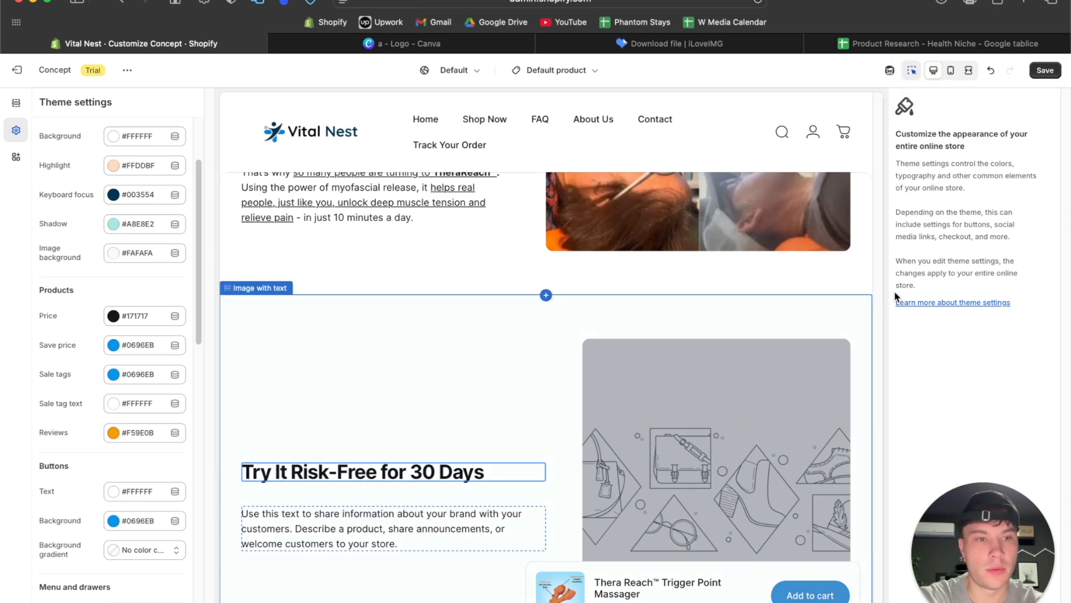
{"action": "scroll", "coordinate": [948, 279], "scroll_direction": "down", "scroll_amount": 3}
{"action": "scroll", "coordinate": [987, 268], "scroll_direction": "up", "scroll_amount": 3}
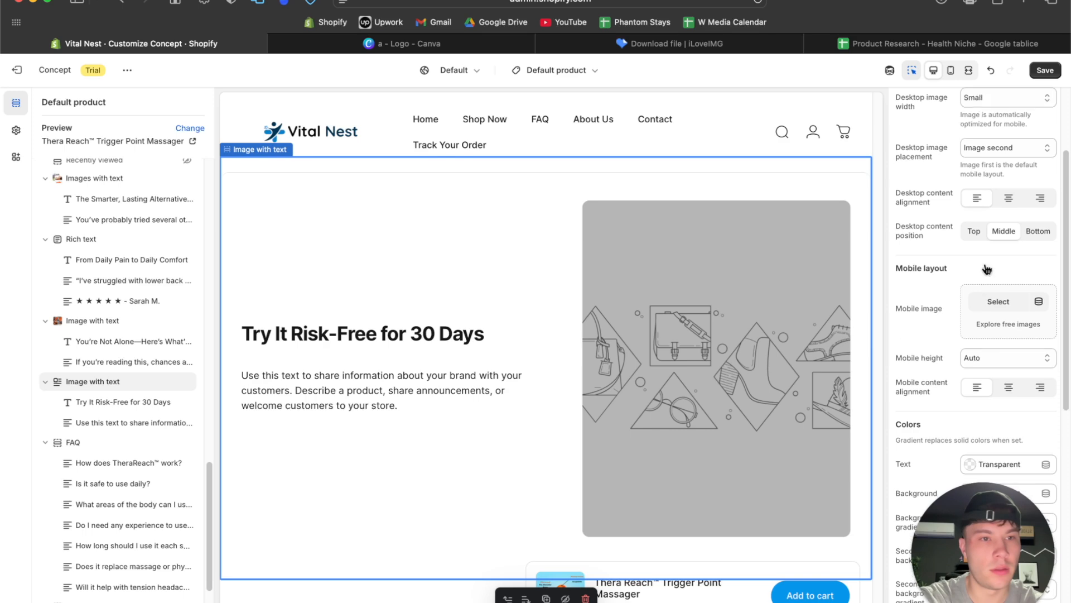
Upload a-8-2.png from the Downloads folder and use it as the image of the risk-free section
{"action": "left_click", "coordinate": [989, 138]}
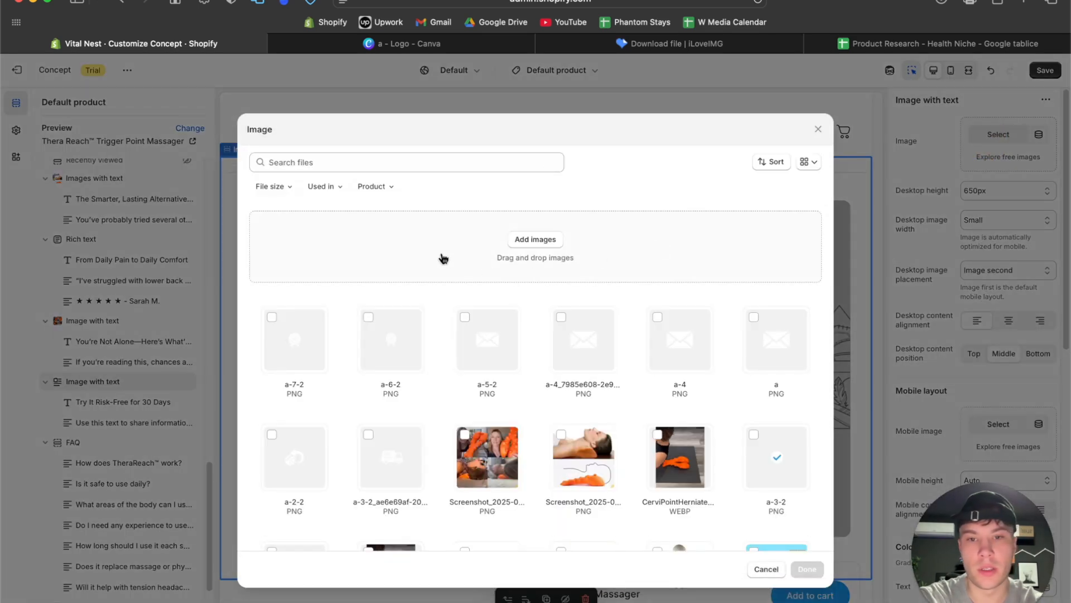
{"action": "left_click", "coordinate": [440, 256]}
{"action": "left_click", "coordinate": [419, 155]}
{"action": "left_click", "coordinate": [882, 541]}
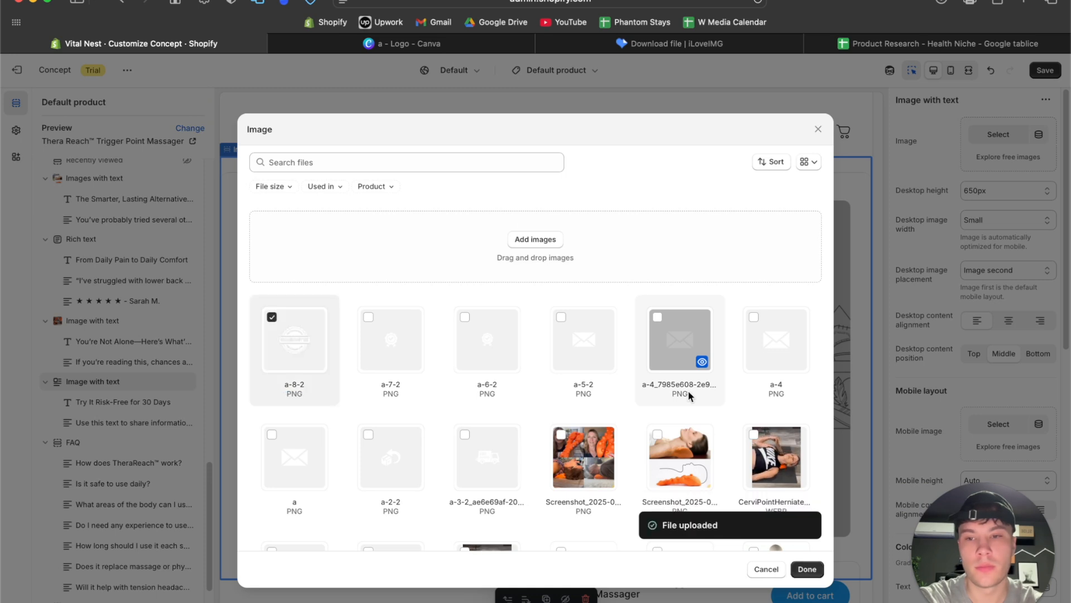
{"action": "left_click", "coordinate": [807, 568]}
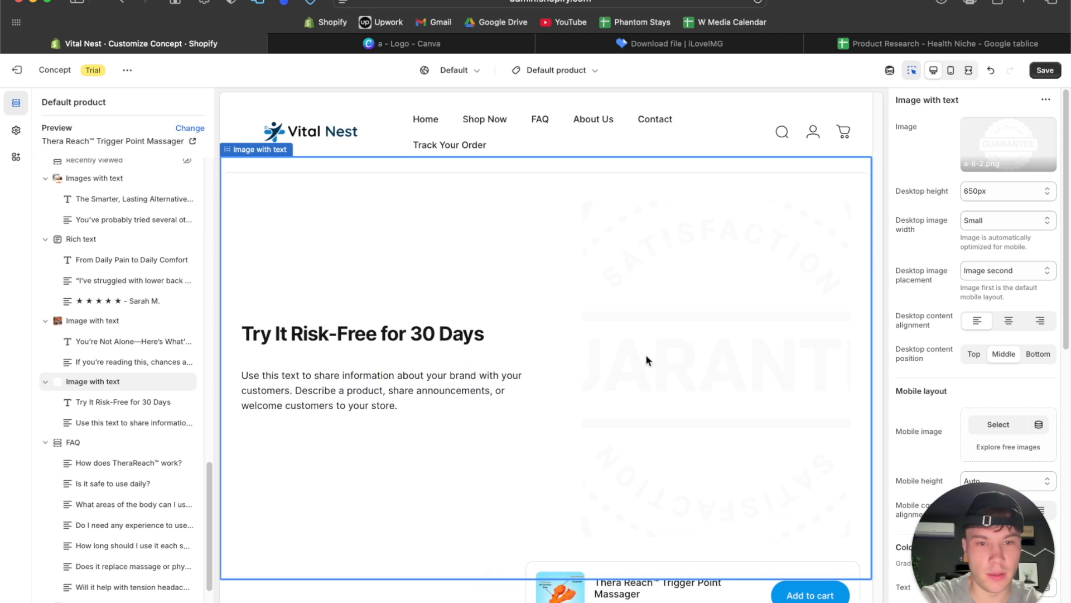
Preview the risk-free section at full width, and set its desktop height to Adapt to image
{"action": "left_click", "coordinate": [972, 73]}
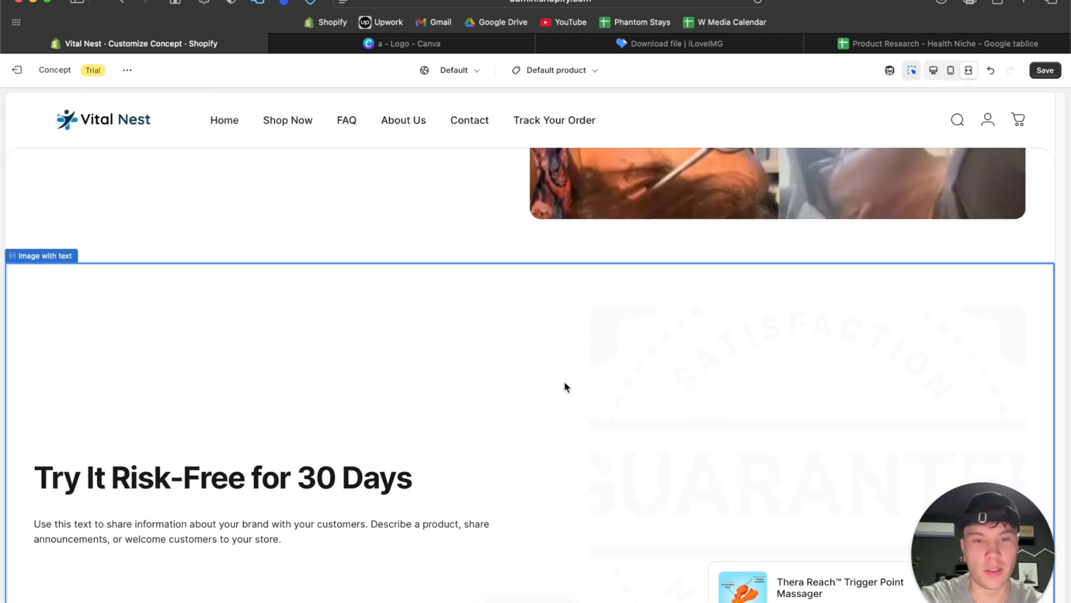
{"action": "left_click", "coordinate": [932, 72]}
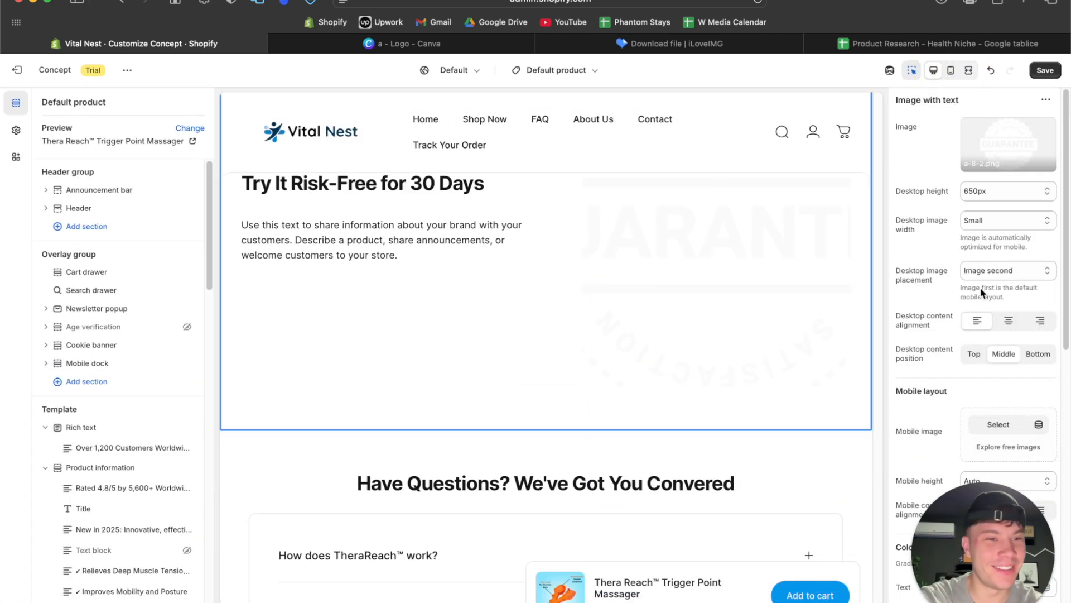
{"action": "scroll", "coordinate": [986, 241], "scroll_direction": "down", "scroll_amount": 5}
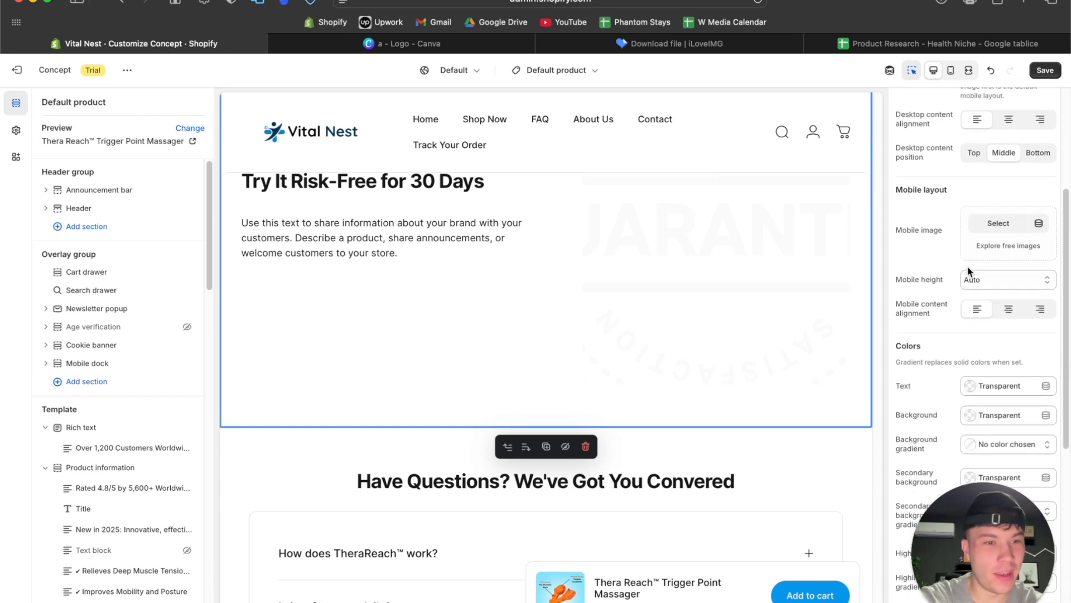
{"action": "scroll", "coordinate": [976, 251], "scroll_direction": "up", "scroll_amount": 5}
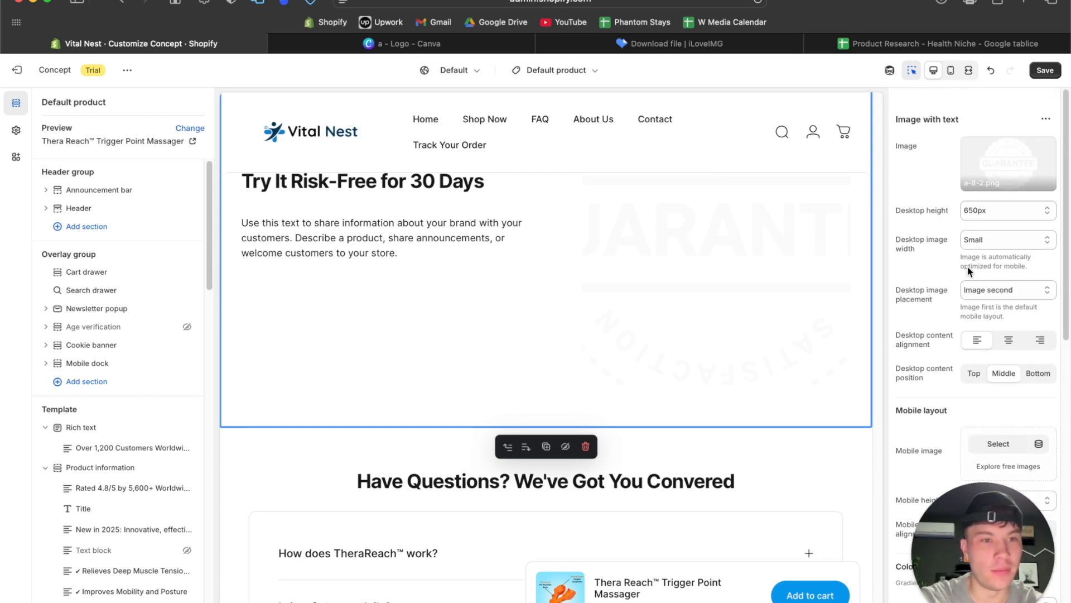
{"action": "left_click", "coordinate": [1003, 191]}
{"action": "left_click", "coordinate": [1005, 106]}
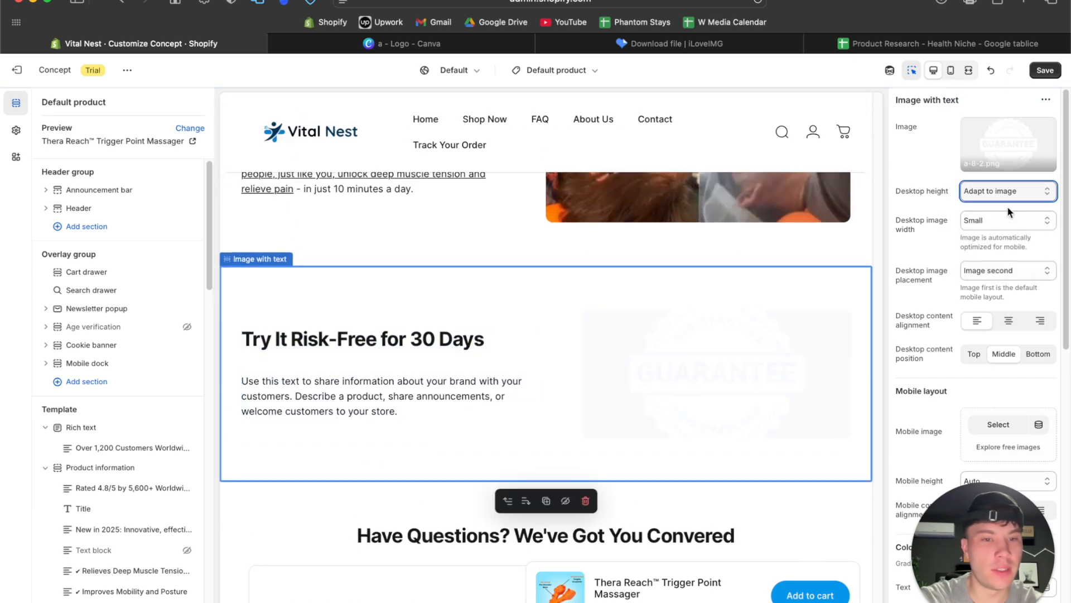
Try the section's desktop height at Full screen and 850px, and return it to Adapt to image
{"action": "left_click", "coordinate": [1012, 193]}
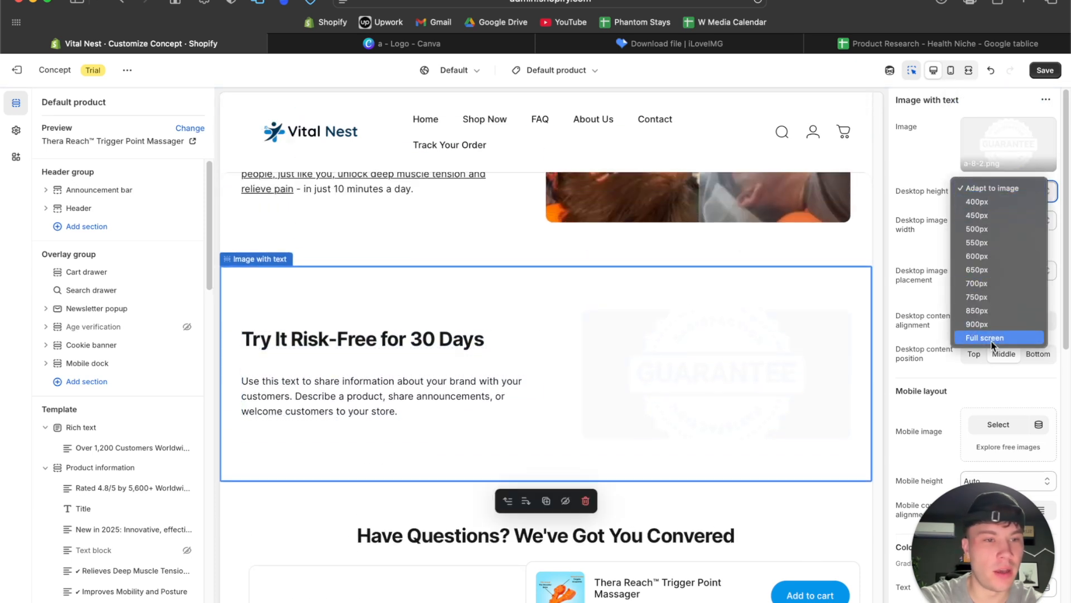
{"action": "left_click", "coordinate": [992, 338]}
{"action": "left_click", "coordinate": [990, 191]}
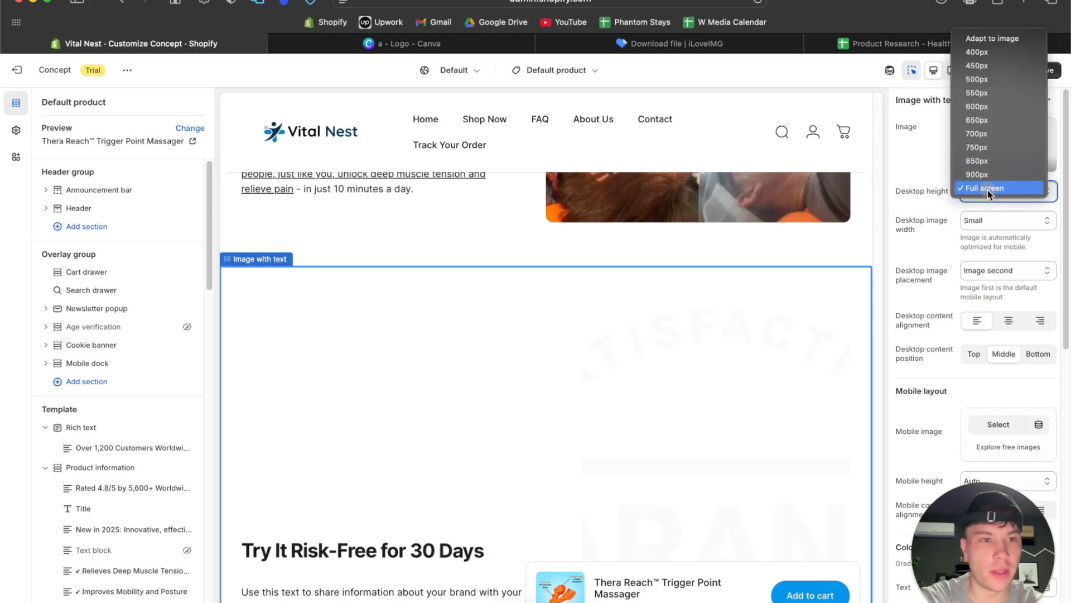
{"action": "left_click", "coordinate": [994, 162]}
{"action": "left_click", "coordinate": [990, 190]}
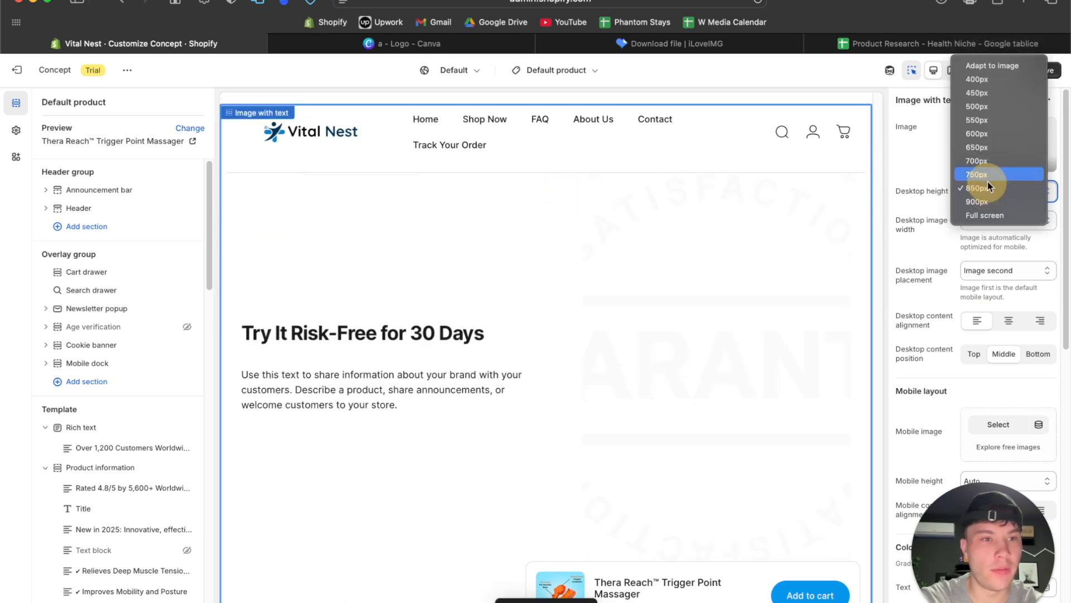
{"action": "left_click", "coordinate": [1002, 67]}
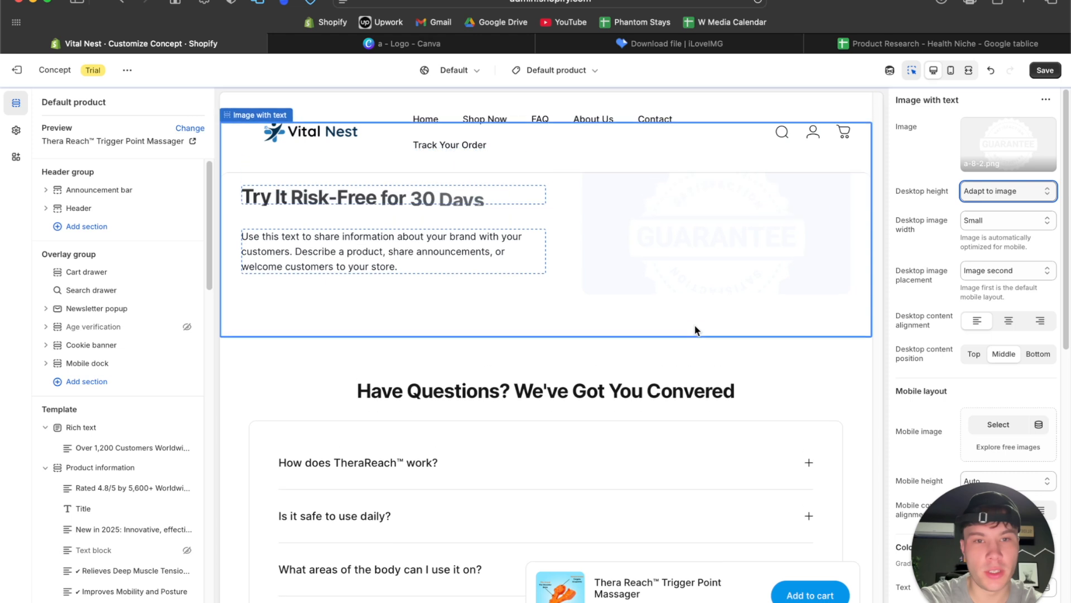
Set the section's desktop image width to Medium and check the badge design in Canva
{"action": "left_click", "coordinate": [992, 219]}
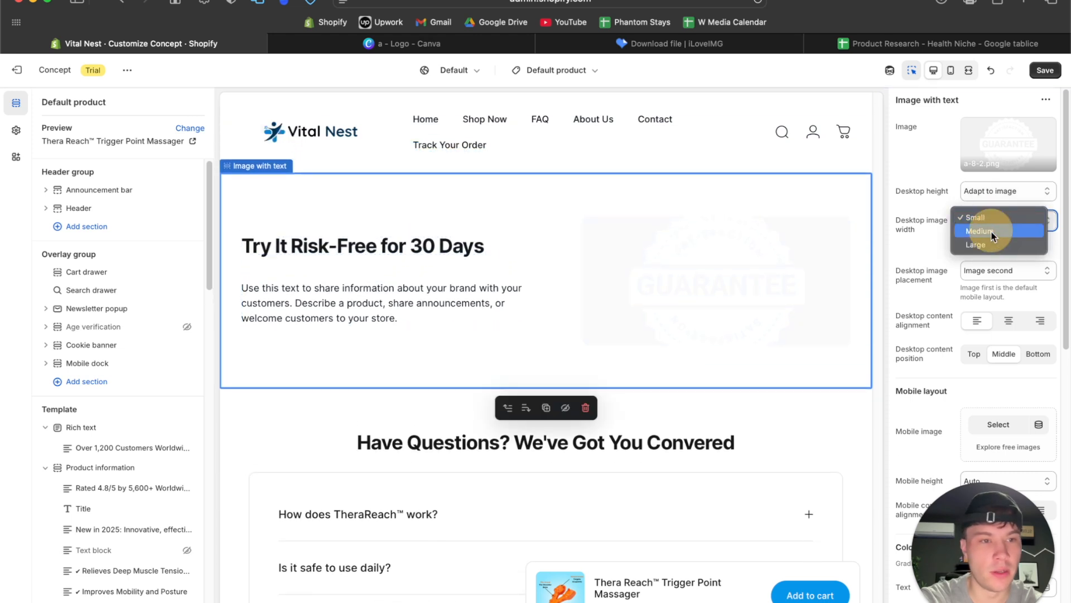
{"action": "left_click", "coordinate": [991, 230]}
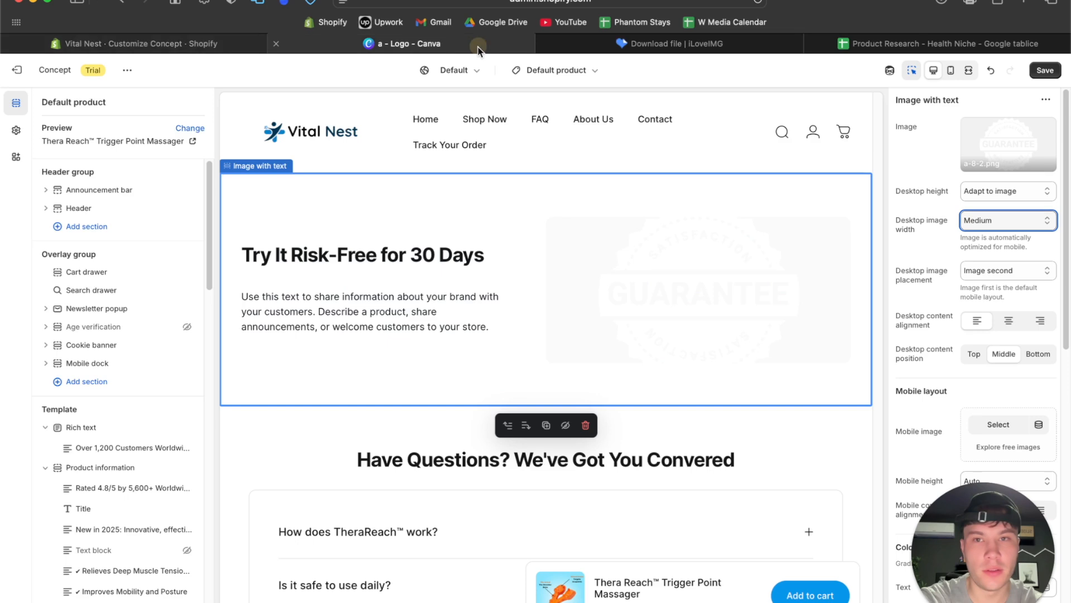
{"action": "left_click", "coordinate": [404, 44]}
{"action": "left_click", "coordinate": [221, 44]}
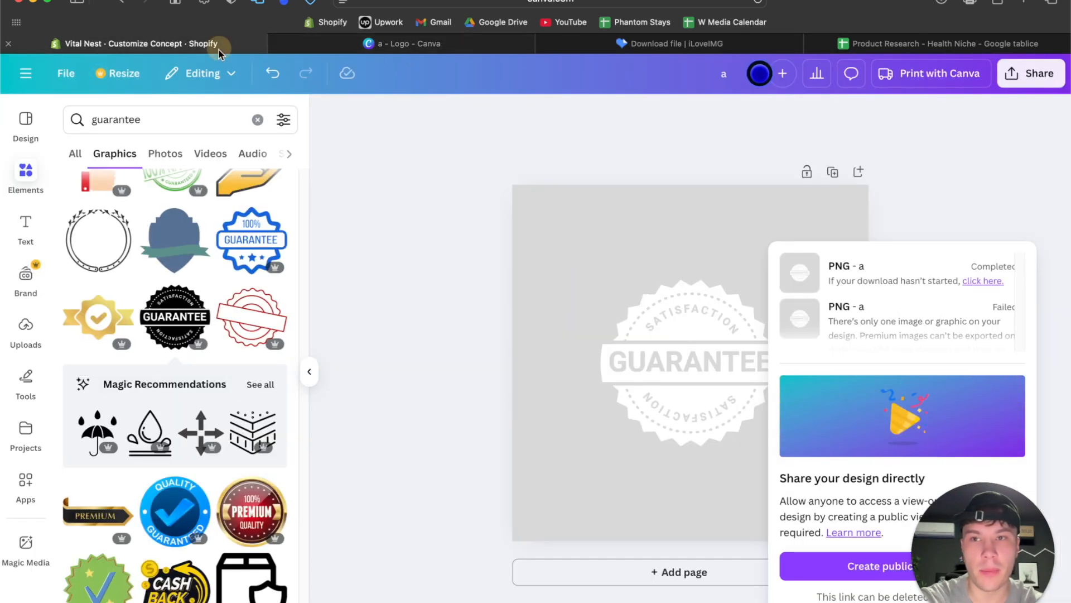
Replace the section's image with the uncropped a-8.png from Downloads and set the desktop image width to Small
{"action": "left_click", "coordinate": [1005, 144]}
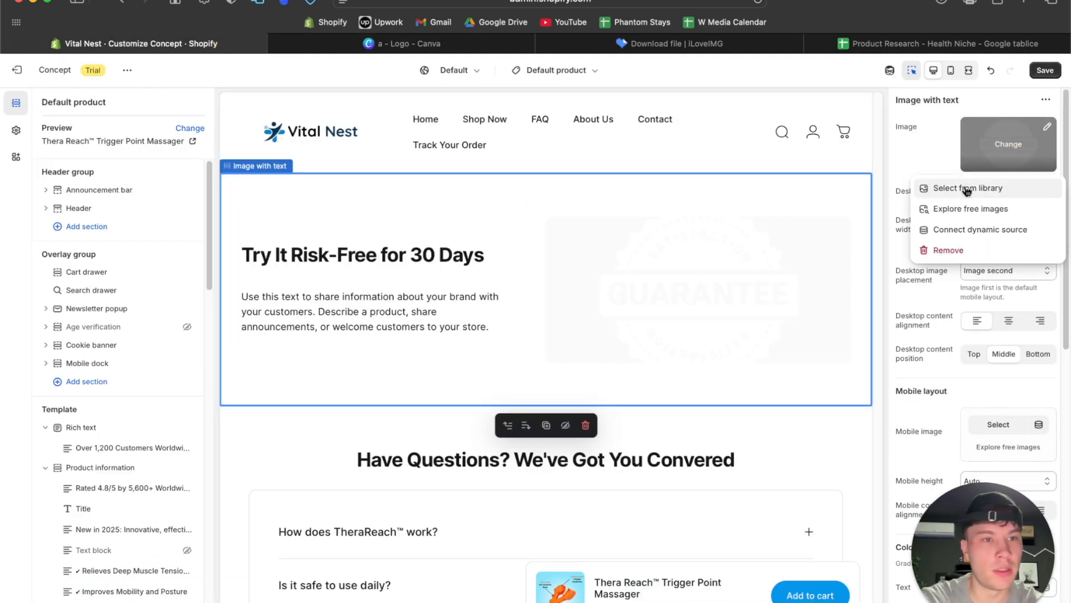
{"action": "left_click", "coordinate": [967, 190]}
{"action": "left_click", "coordinate": [394, 237]}
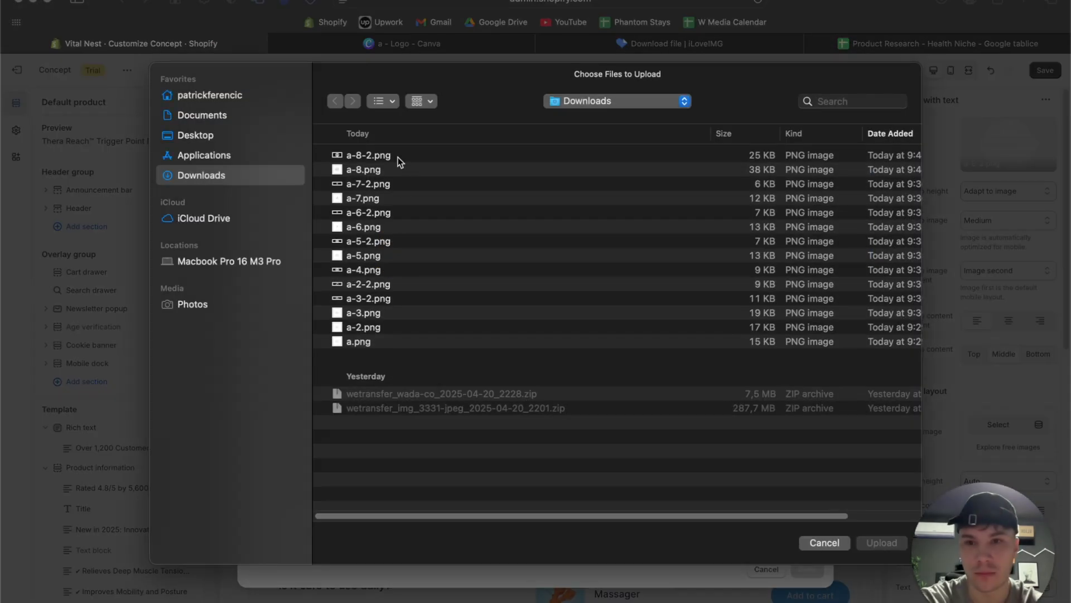
{"action": "left_click", "coordinate": [386, 167]}
{"action": "key", "text": "space"}
{"action": "key", "text": "space"}
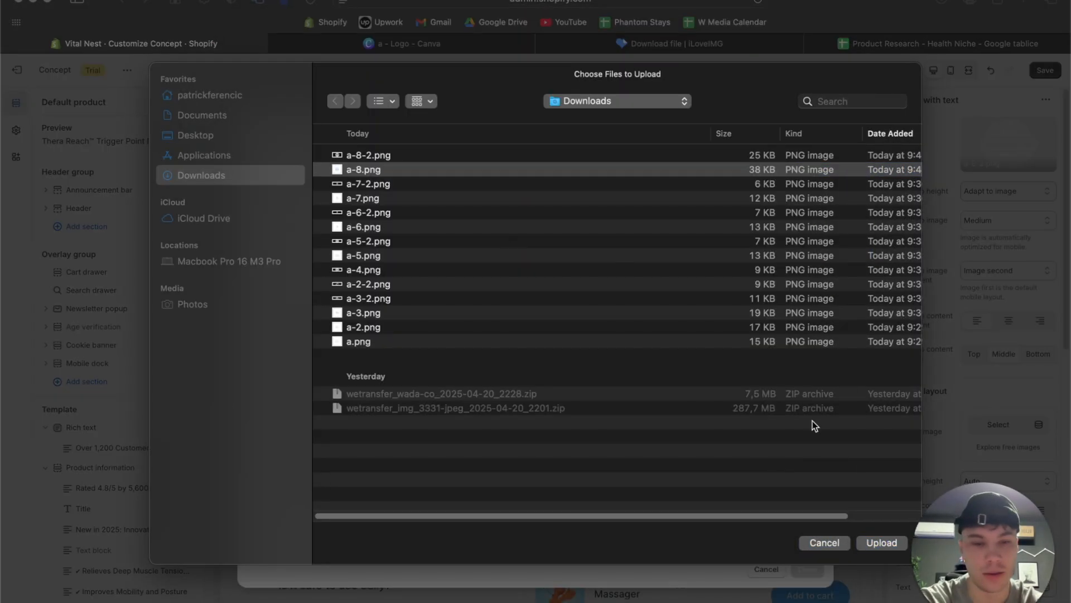
{"action": "left_click", "coordinate": [877, 544]}
{"action": "left_click", "coordinate": [807, 568]}
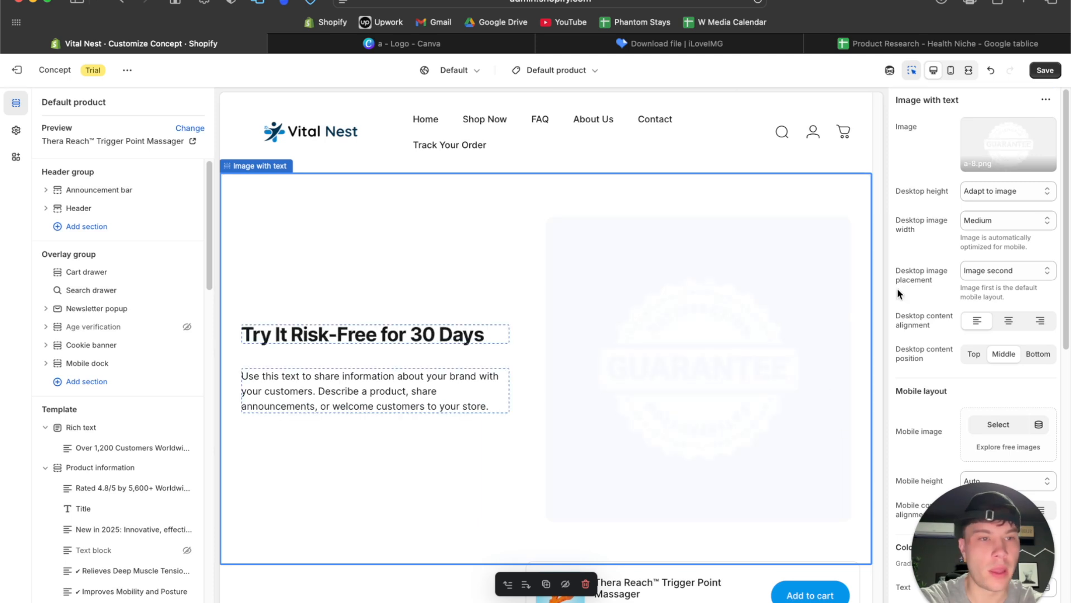
{"action": "left_click", "coordinate": [1004, 219]}
{"action": "left_click", "coordinate": [1004, 205]}
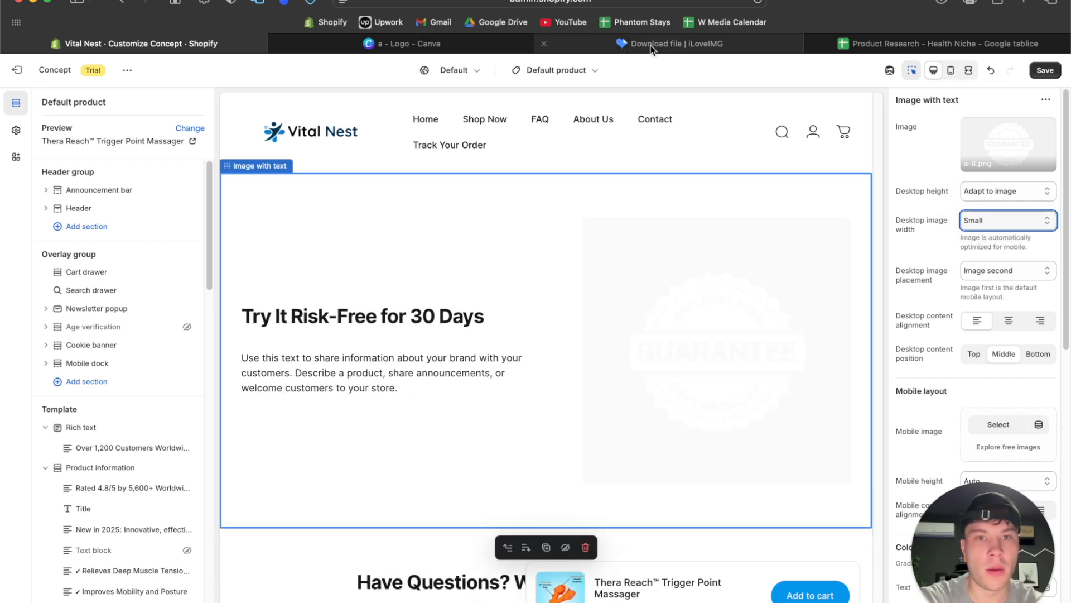
Switch to iLoveIMG and upload the uncropped a-8.png from the Downloads folder into a new image crop
{"action": "left_click", "coordinate": [494, 41]}
{"action": "left_click", "coordinate": [625, 44]}
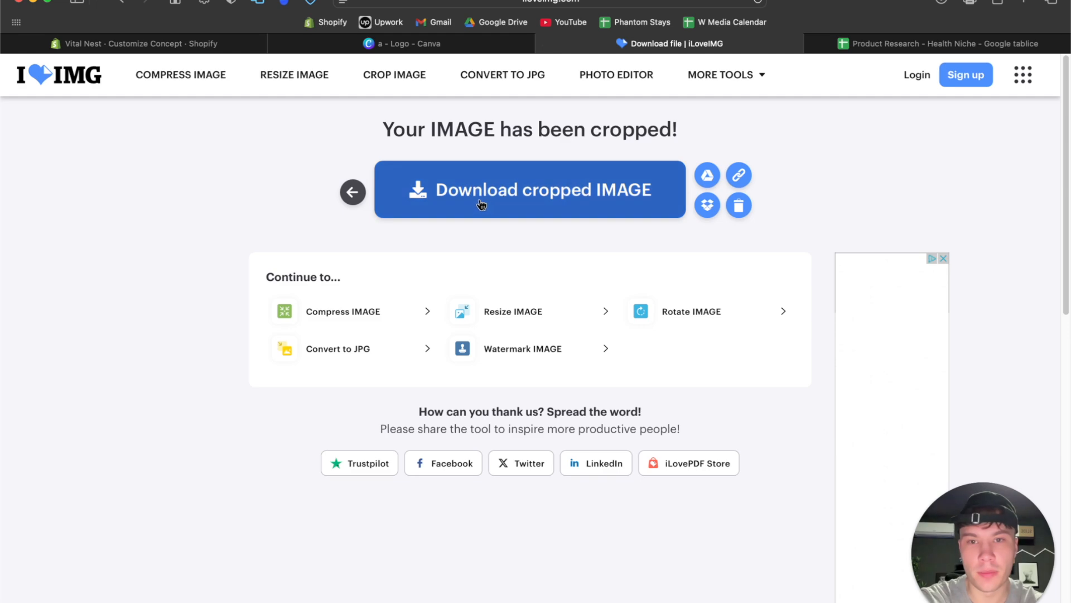
{"action": "left_click", "coordinate": [345, 204]}
{"action": "left_click", "coordinate": [526, 248]}
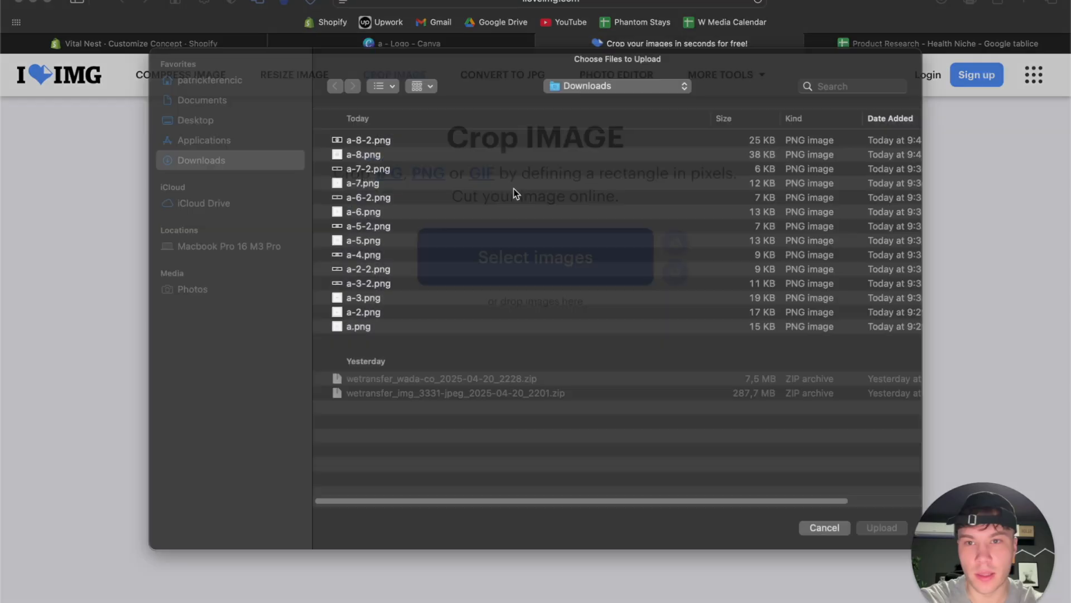
{"action": "left_click", "coordinate": [410, 169]}
{"action": "key", "text": "space"}
{"action": "key", "text": "space"}
{"action": "left_click", "coordinate": [884, 544]}
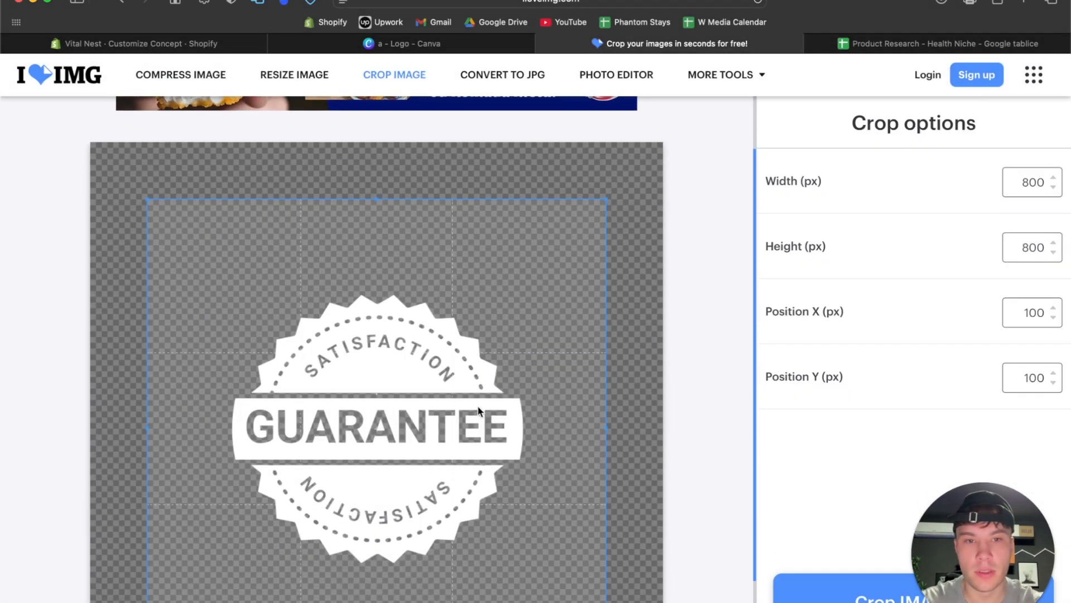
Crop the badge to about 928 × 545 px at position X 36, Y 231 and download the cropped image
{"action": "left_click_drag", "start_coordinate": [143, 171], "coordinate": [87, 261]}
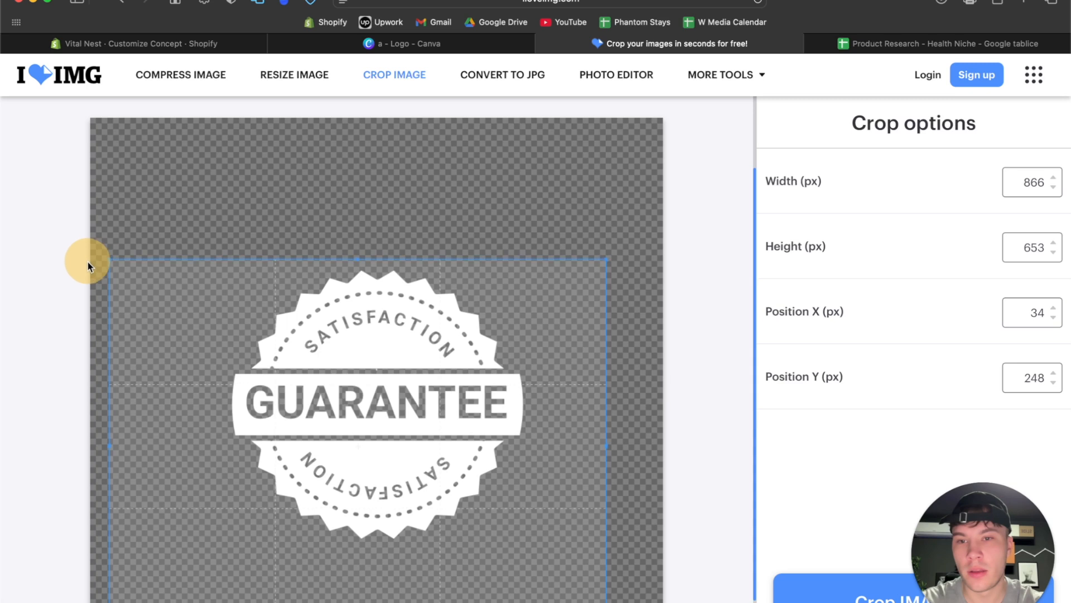
{"action": "scroll", "coordinate": [585, 514], "scroll_direction": "down", "scroll_amount": 2}
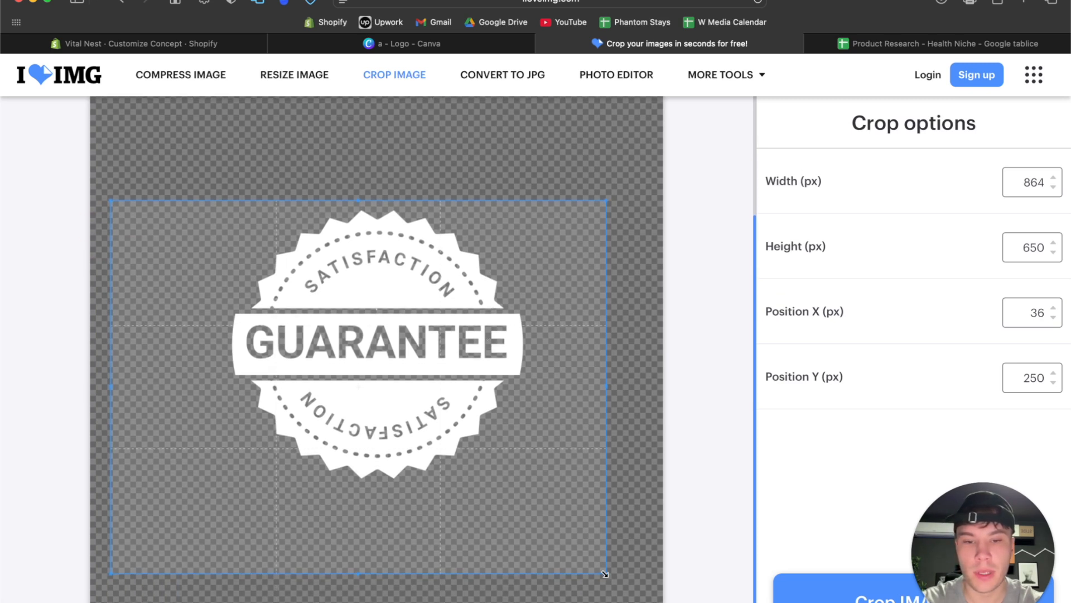
{"action": "left_click_drag", "start_coordinate": [606, 577], "coordinate": [642, 505]}
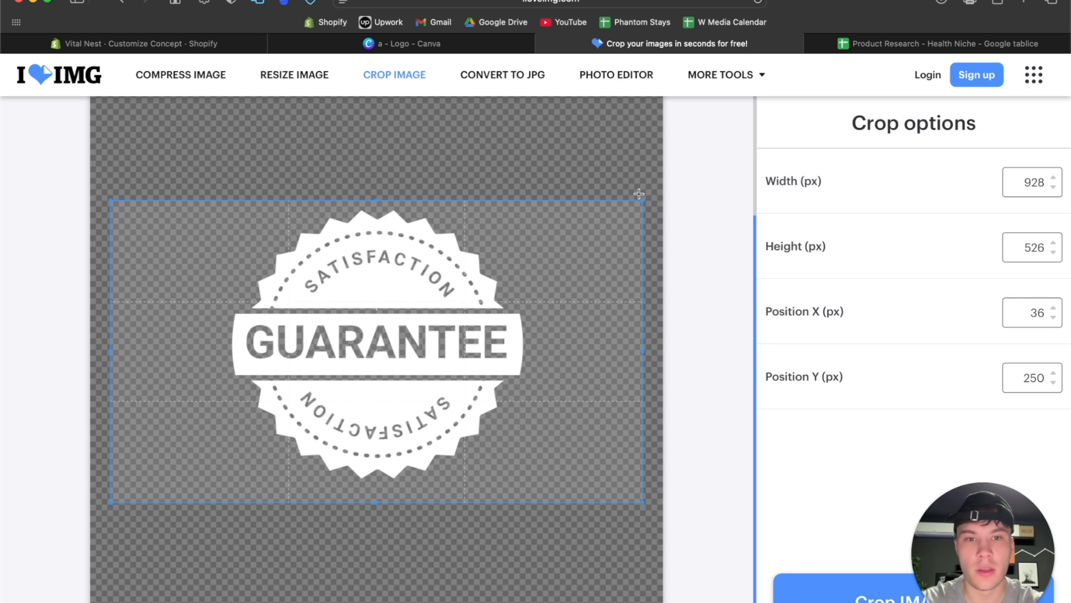
{"action": "left_click_drag", "start_coordinate": [644, 199], "coordinate": [645, 192]}
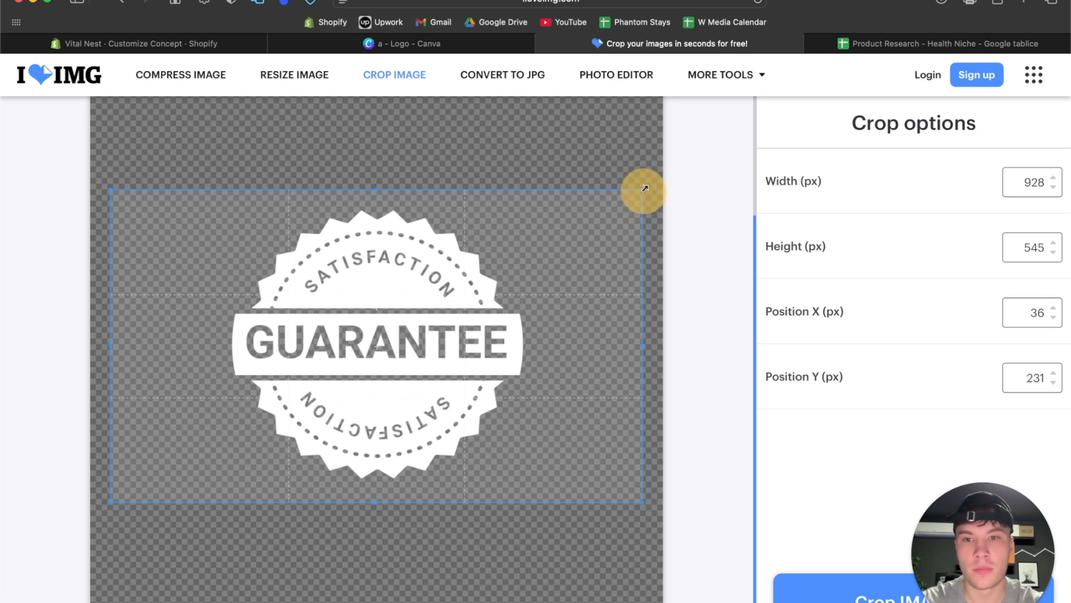
{"action": "left_click", "coordinate": [820, 590]}
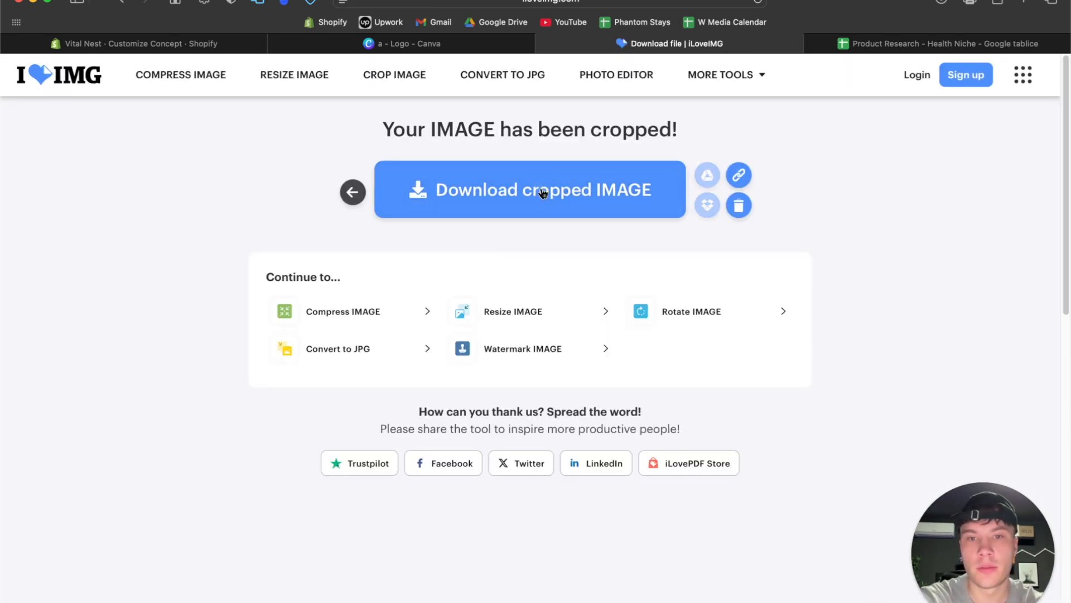
{"action": "left_click", "coordinate": [545, 191]}
Switch to the Shopify theme editor and replace the risk-free section's image with the newly cropped a-8-3.png from Downloads
{"action": "left_click", "coordinate": [179, 45]}
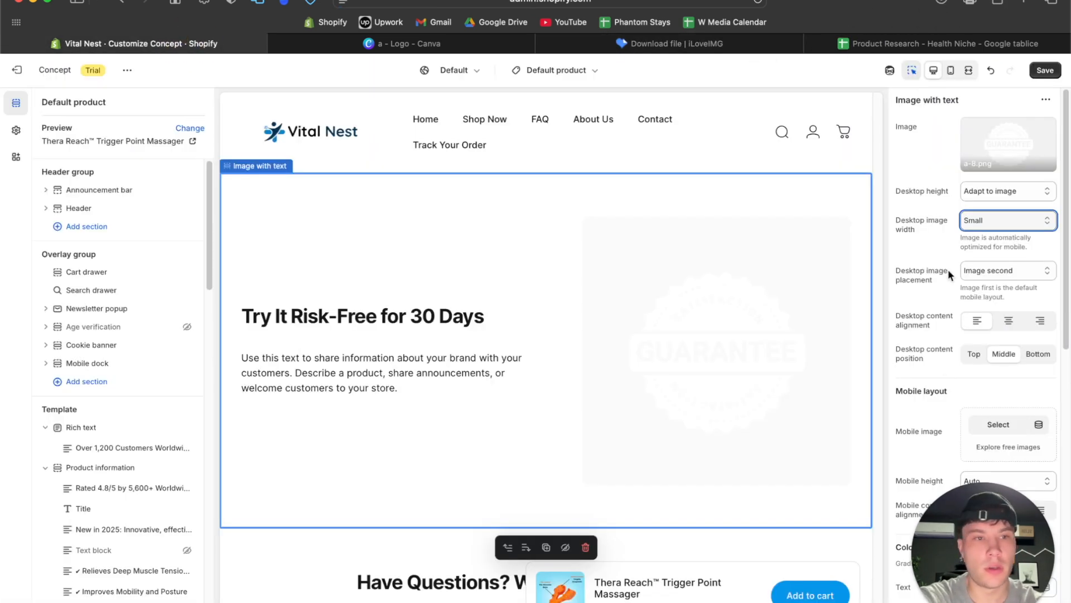
{"action": "left_click", "coordinate": [1004, 144]}
{"action": "left_click", "coordinate": [938, 187]}
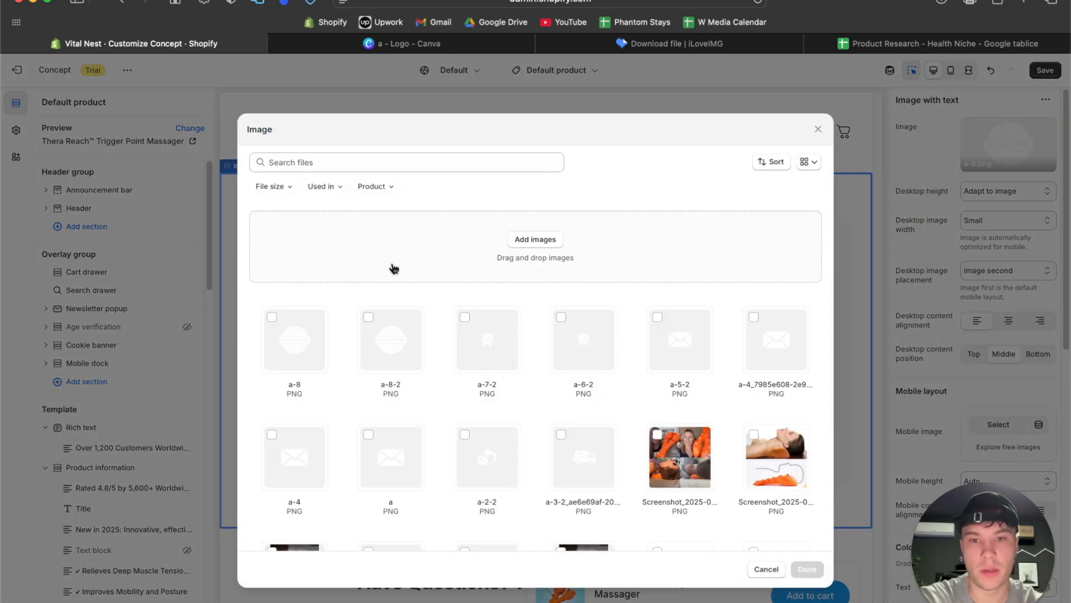
{"action": "left_click", "coordinate": [384, 260]}
{"action": "double_click", "coordinate": [390, 156]}
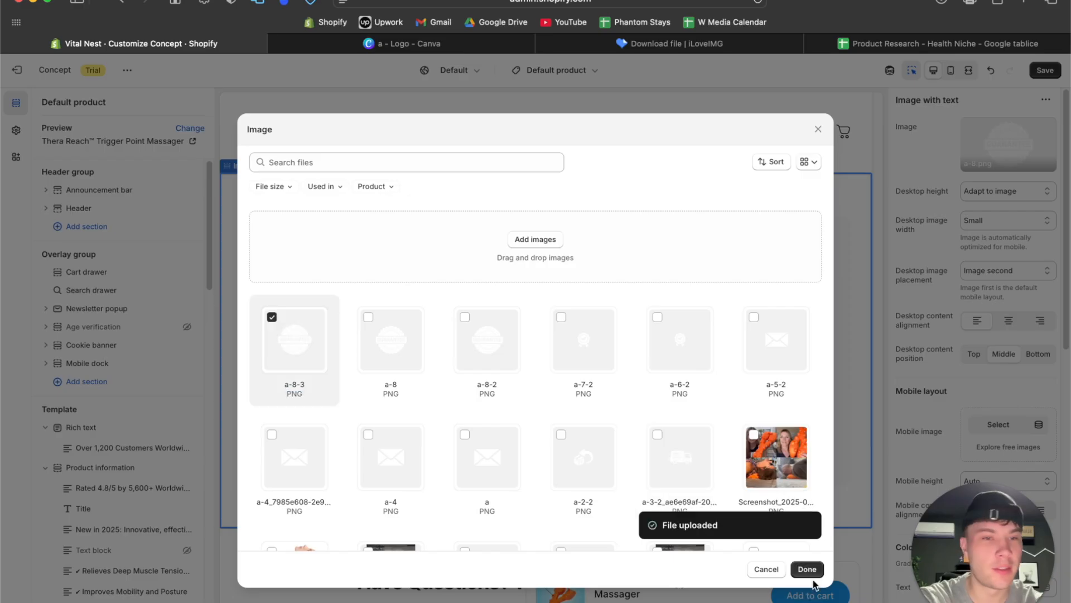
{"action": "left_click", "coordinate": [808, 569]}
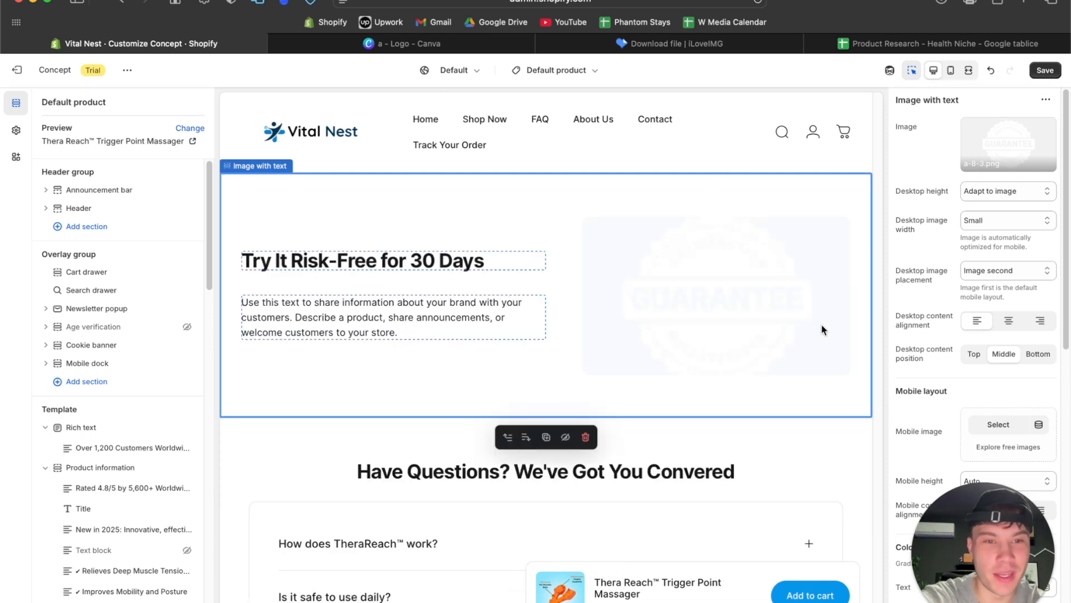
Set the risk-free section's desktop image width to Medium
{"action": "left_click", "coordinate": [976, 220]}
{"action": "left_click", "coordinate": [981, 230]}
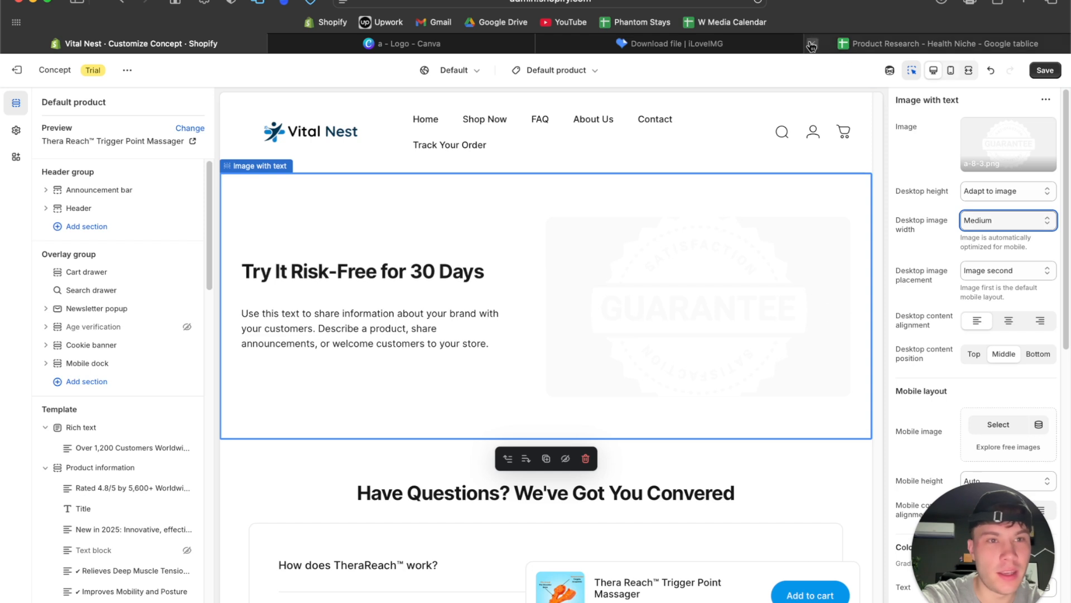
Switch to iLoveIMG and upload the uncropped a-8.png from the Downloads folder into a new image crop
{"action": "left_click", "coordinate": [598, 46]}
{"action": "left_click", "coordinate": [353, 191]}
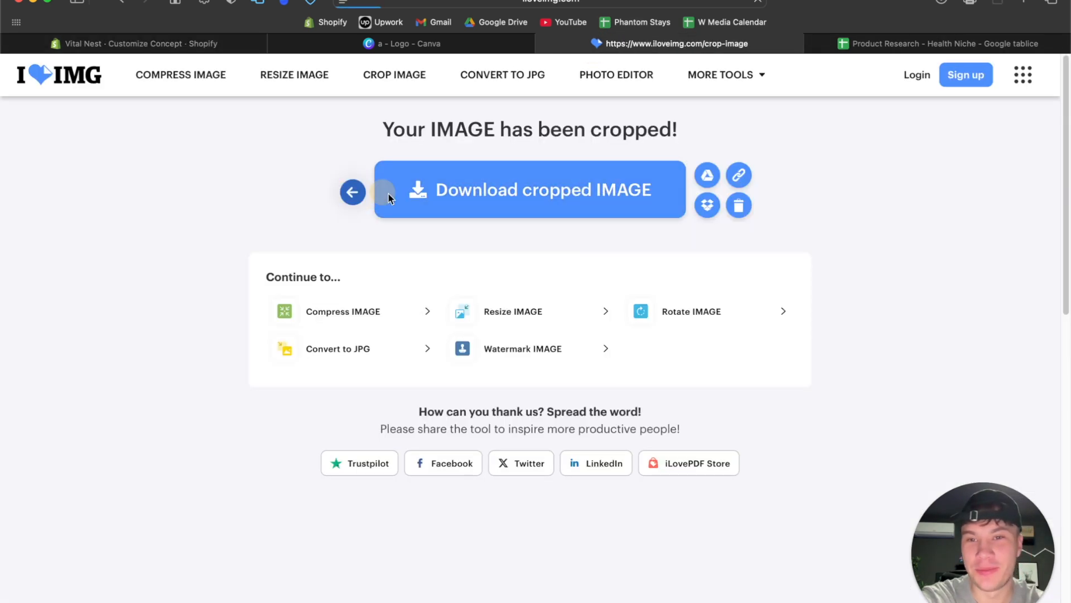
{"action": "left_click", "coordinate": [514, 245]}
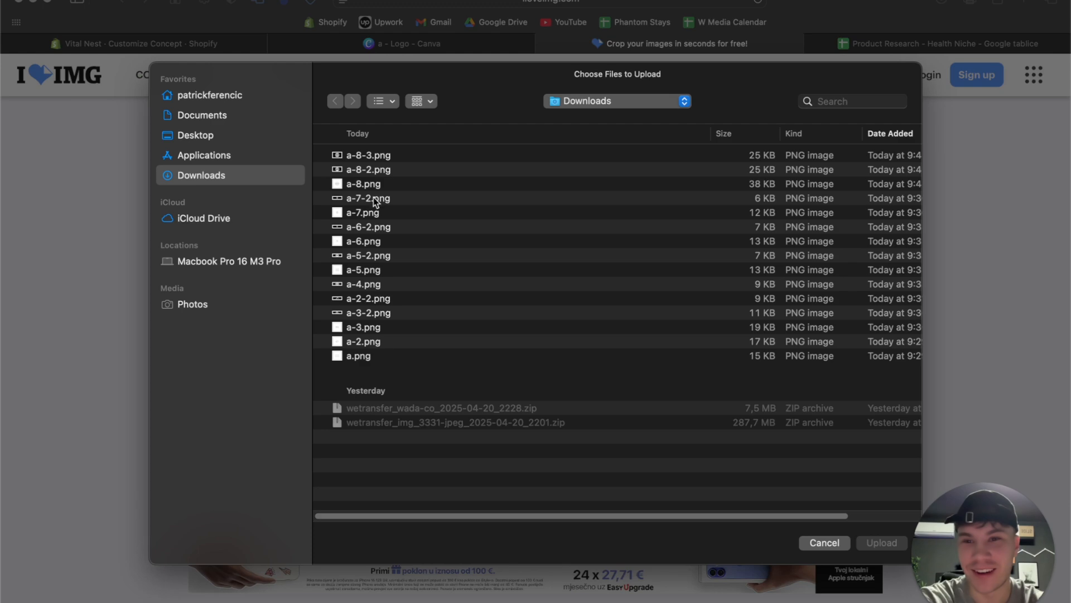
{"action": "left_click", "coordinate": [372, 189]}
{"action": "double_click", "coordinate": [372, 188]}
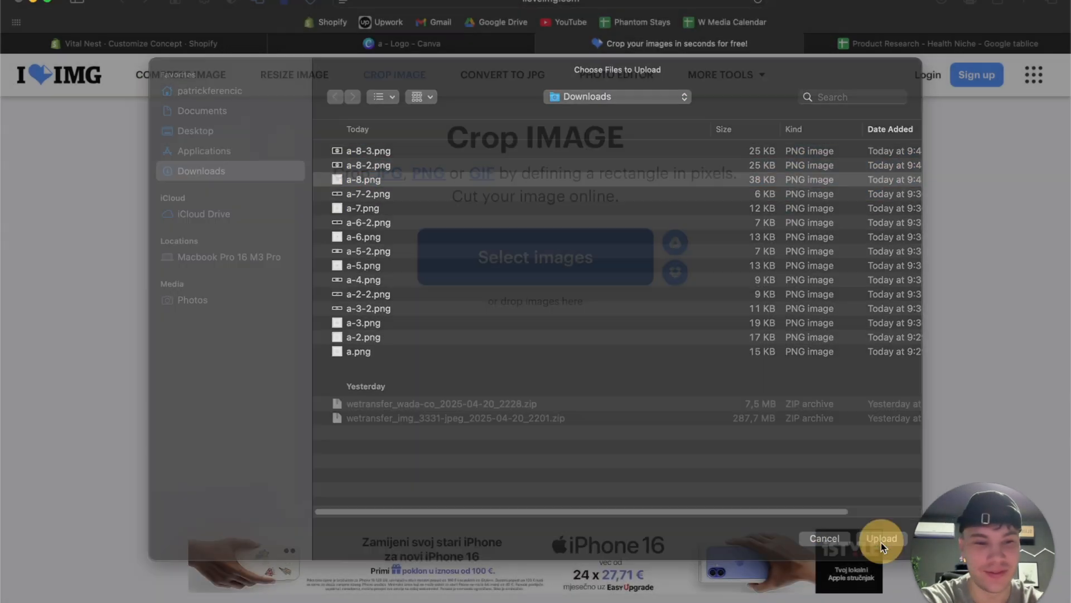
{"action": "scroll", "coordinate": [360, 315], "scroll_direction": "down", "scroll_amount": 2}
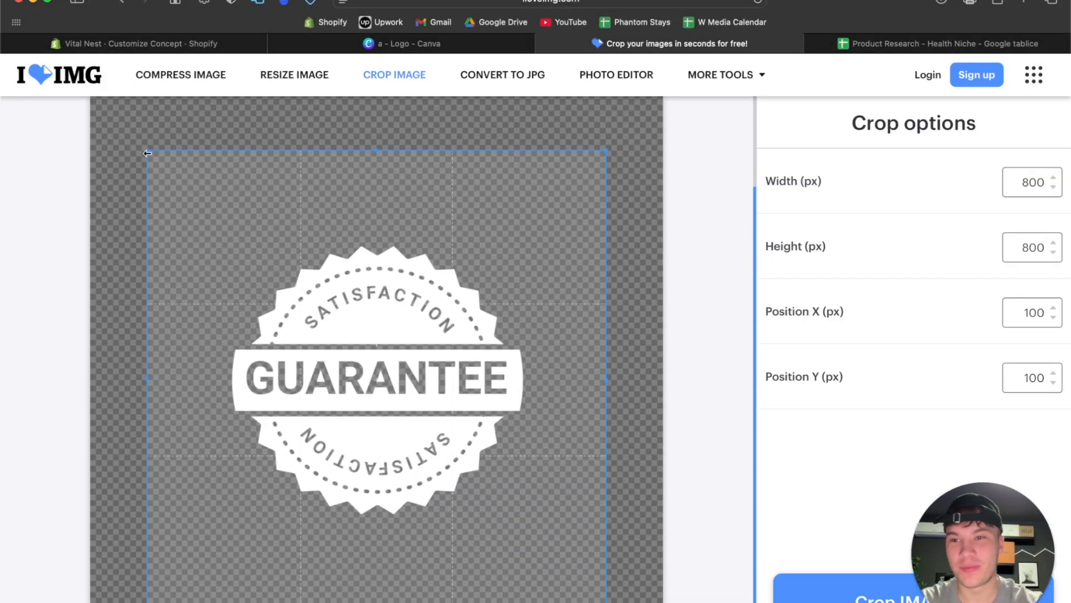
Crop the guarantee badge to 700 × 700 px at position X 150, Y 150 and download the cropped image
{"action": "type", "text": "700"}
{"action": "double_click", "coordinate": [1014, 190]}
{"action": "double_click", "coordinate": [1021, 238]}
{"action": "type", "text": "700"}
{"action": "left_click_drag", "start_coordinate": [482, 306], "coordinate": [511, 335]}
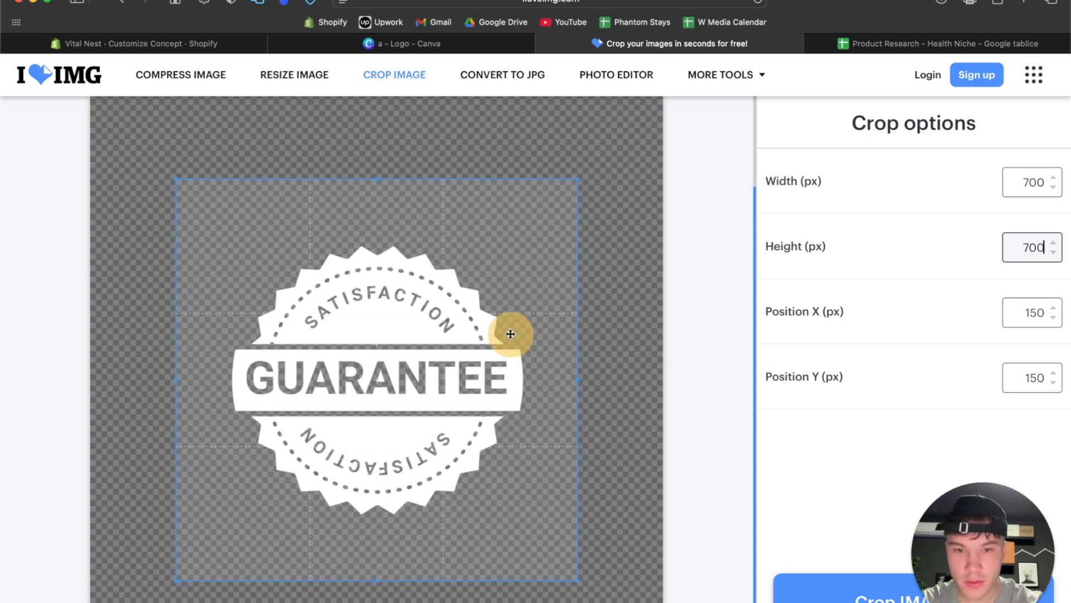
{"action": "scroll", "coordinate": [703, 361], "scroll_direction": "down", "scroll_amount": 1}
{"action": "left_click_drag", "start_coordinate": [522, 343], "coordinate": [523, 341]}
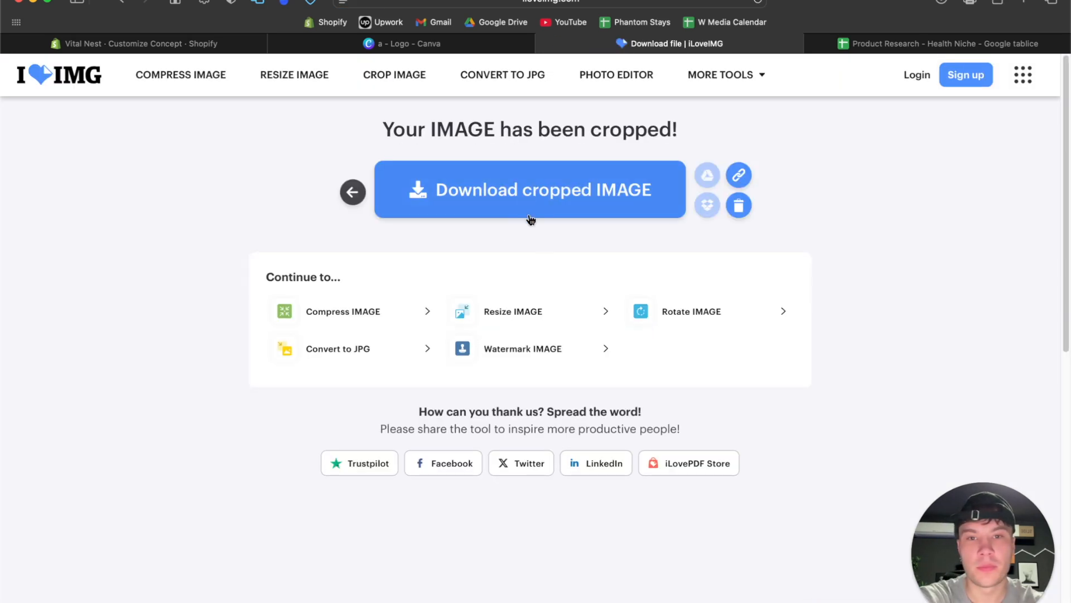
Switch to the Shopify theme editor and replace the risk-free section's image with the square-cropped a-8-4.png from Downloads
{"action": "left_click", "coordinate": [233, 48]}
{"action": "left_click", "coordinate": [1004, 148]}
{"action": "left_click", "coordinate": [956, 190]}
{"action": "left_click", "coordinate": [519, 221]}
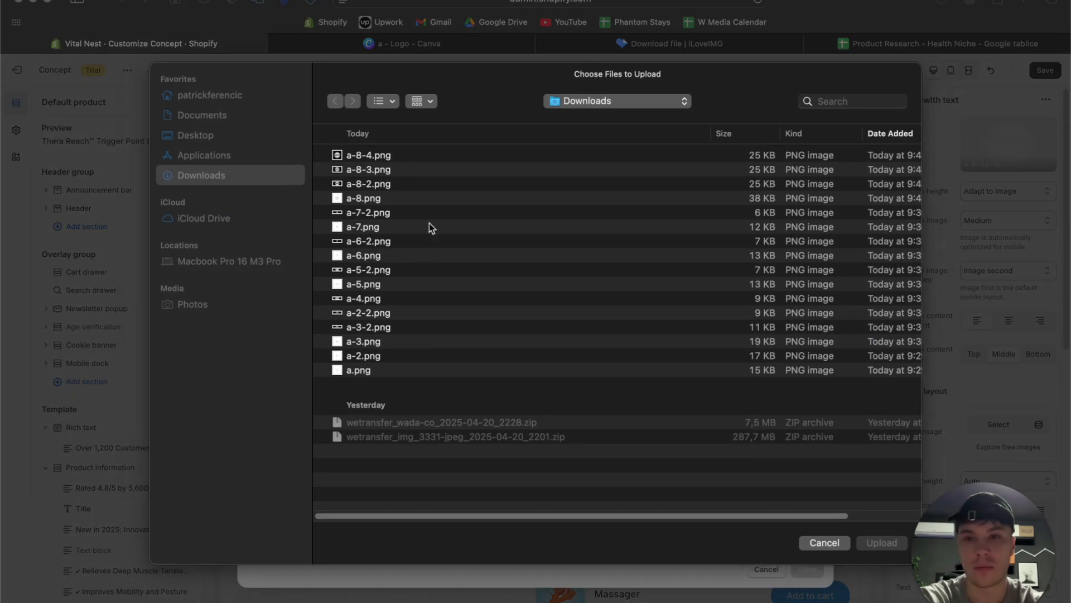
{"action": "left_click", "coordinate": [437, 155]}
{"action": "key", "text": "space"}
{"action": "key", "text": "space"}
{"action": "left_click", "coordinate": [883, 544]}
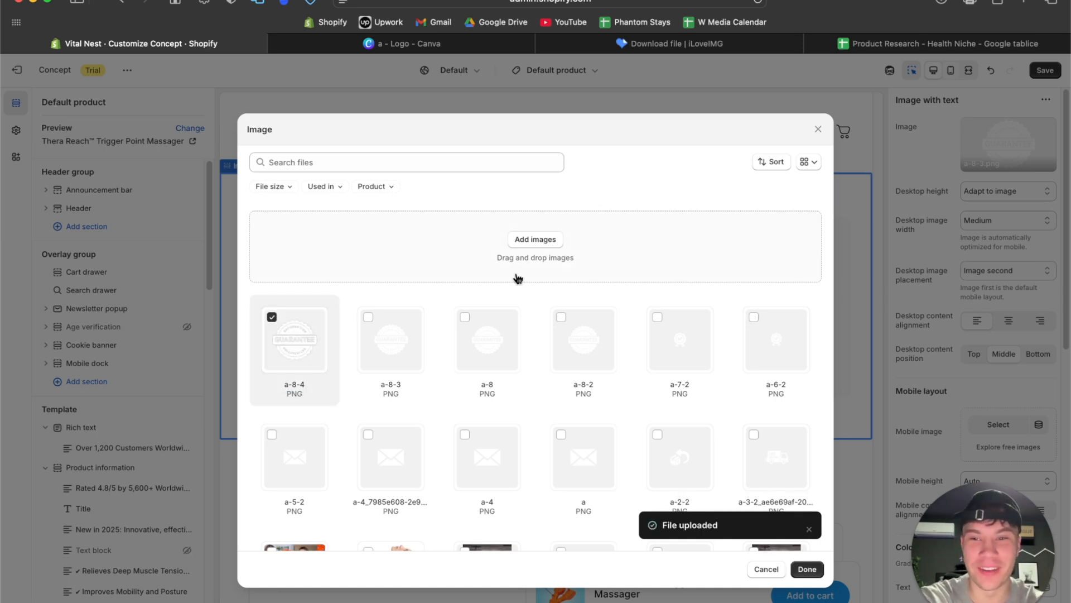
{"action": "left_click", "coordinate": [807, 569]}
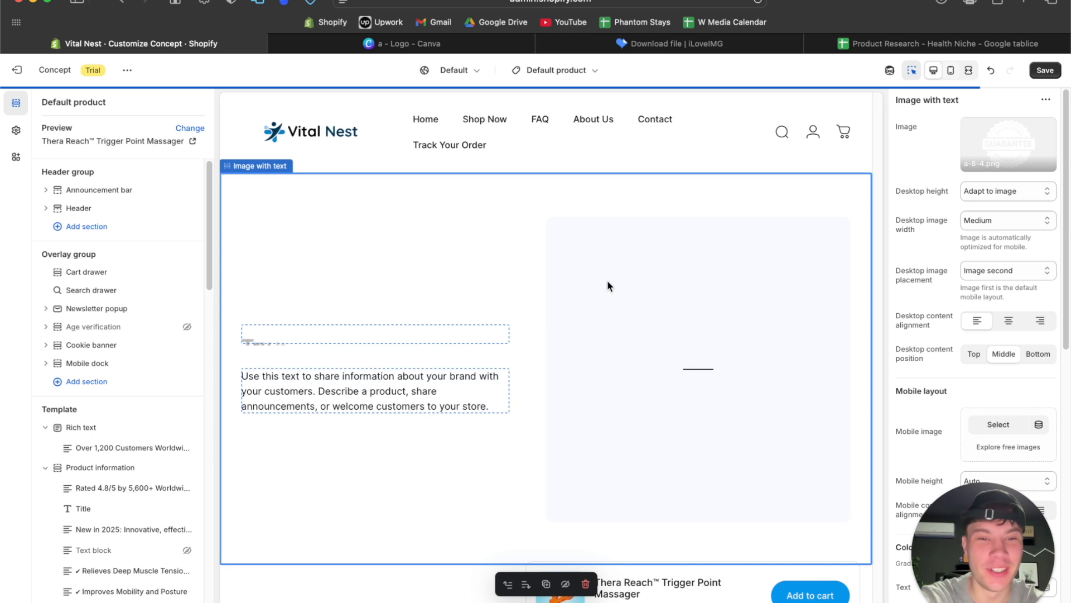
Set the section's desktop image width to Small, check the section in the fullscreen preview and return to the desktop view
{"action": "left_click", "coordinate": [1009, 223]}
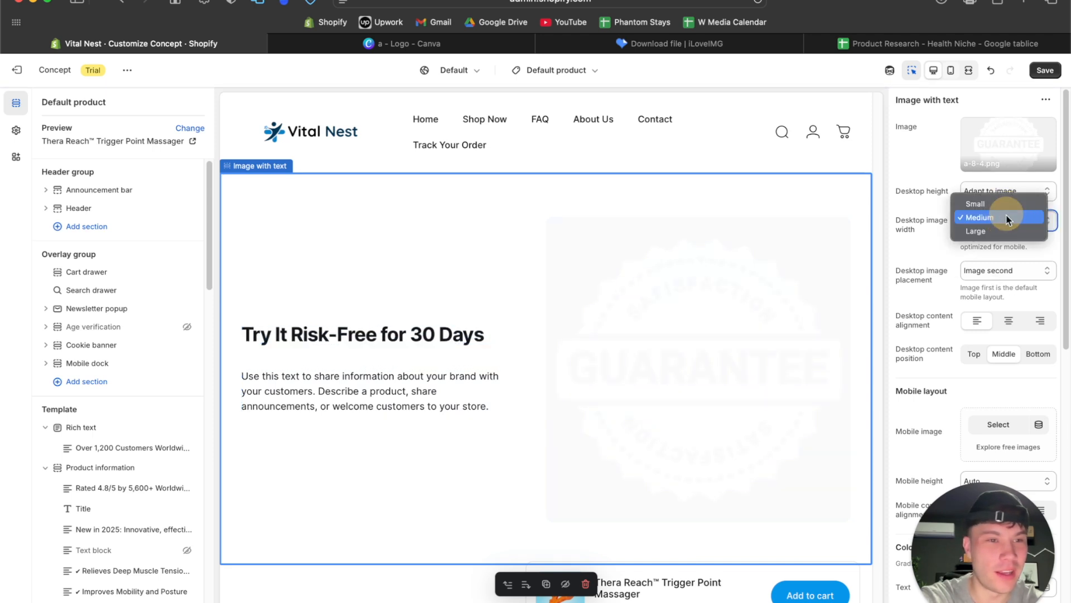
{"action": "left_click", "coordinate": [999, 210]}
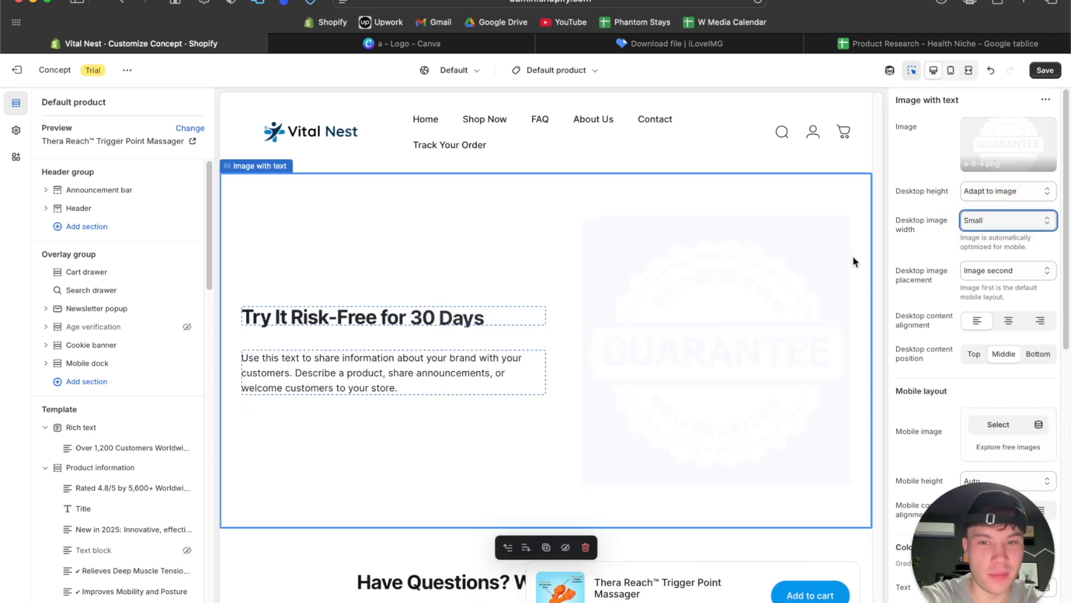
{"action": "left_click", "coordinate": [968, 70]}
{"action": "scroll", "coordinate": [675, 279], "scroll_direction": "down", "scroll_amount": 5}
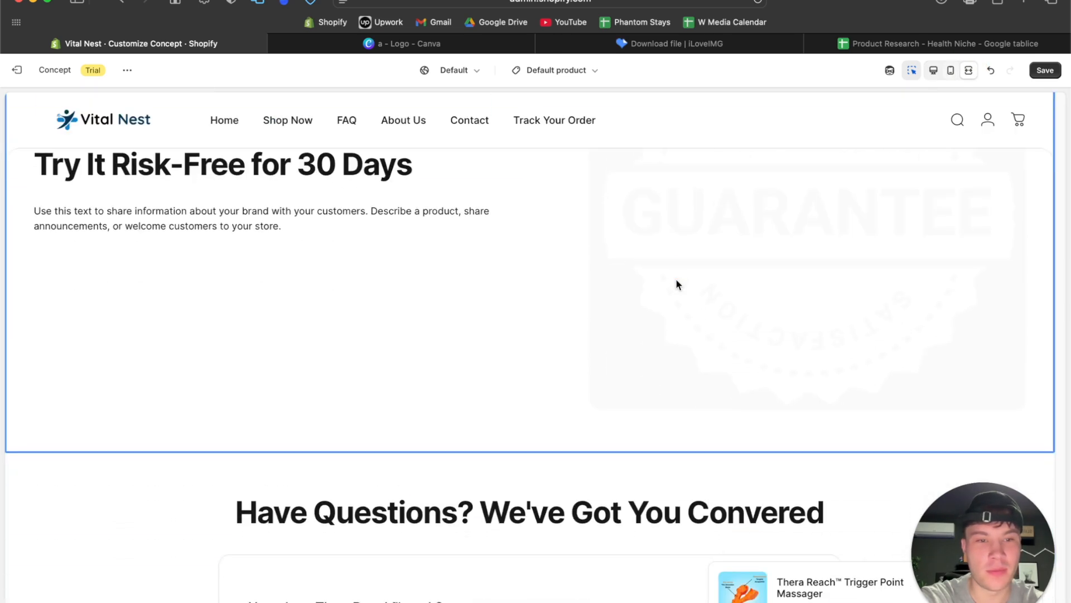
{"action": "scroll", "coordinate": [675, 279], "scroll_direction": "up", "scroll_amount": 4}
{"action": "left_click", "coordinate": [934, 69]}
Try desktop heights of 400px and 500px for the section, and restore the Adapt to image height with Small image width
{"action": "left_click", "coordinate": [988, 191]}
{"action": "left_click", "coordinate": [984, 205]}
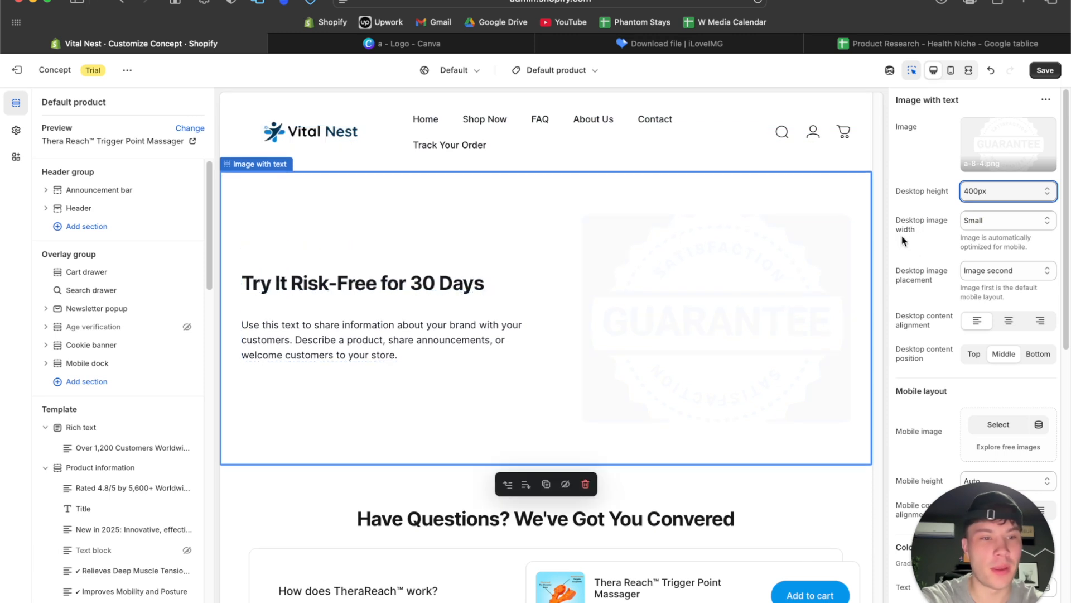
{"action": "left_click", "coordinate": [989, 194]}
{"action": "left_click", "coordinate": [989, 214]}
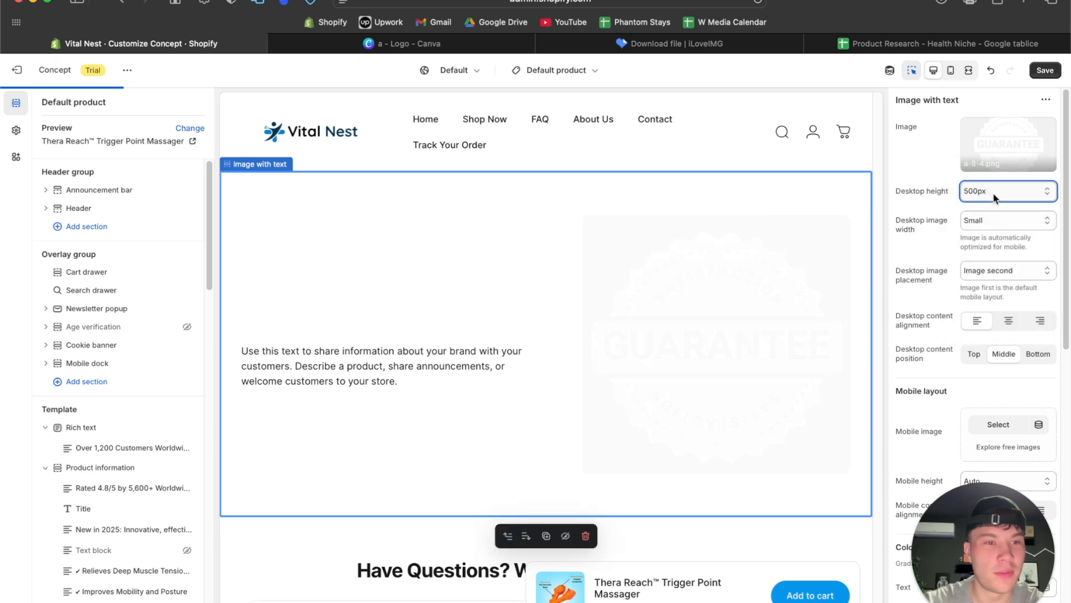
{"action": "left_click", "coordinate": [983, 193]}
{"action": "left_click", "coordinate": [985, 148]}
{"action": "left_click", "coordinate": [990, 222]}
{"action": "left_click", "coordinate": [991, 222]}
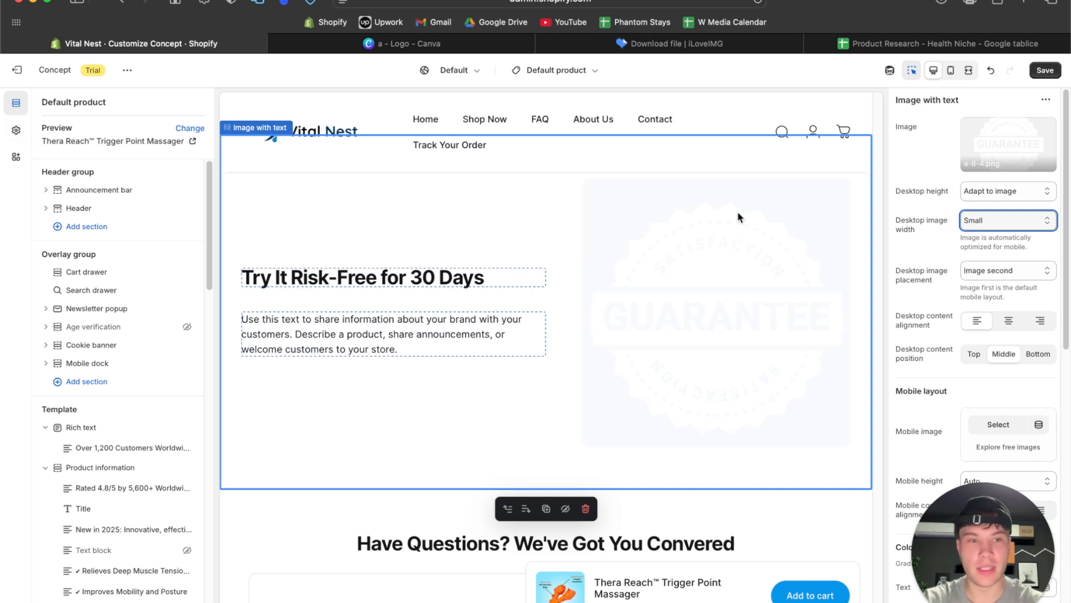
Set the Image with text section's background colour to the recently used dark blue #003554
{"action": "scroll", "coordinate": [973, 363], "scroll_direction": "down", "scroll_amount": 10}
{"action": "left_click_drag", "start_coordinate": [975, 550], "coordinate": [811, 550]}
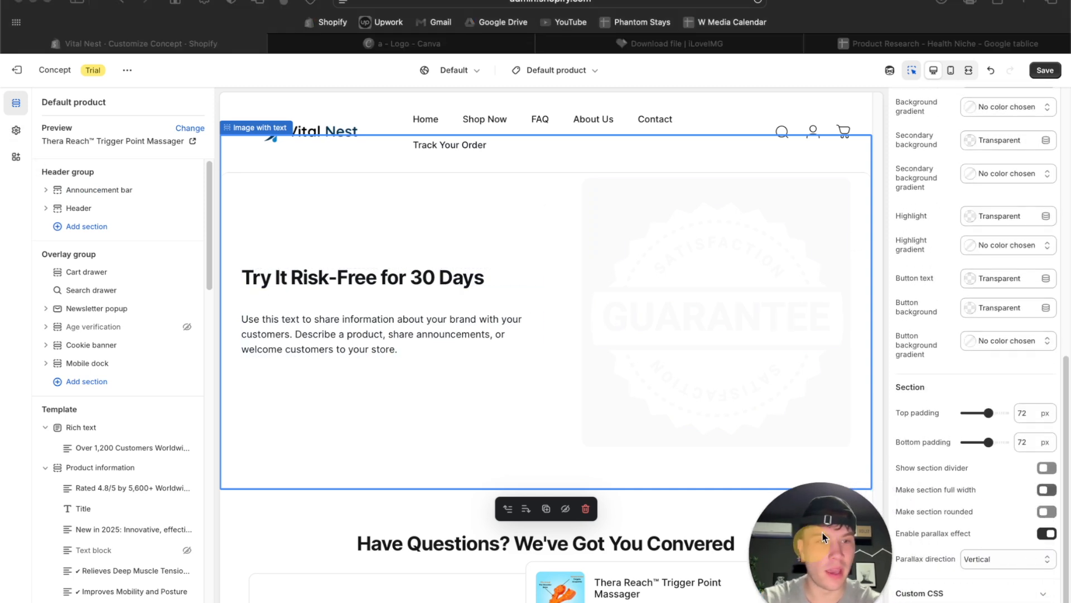
{"action": "scroll", "coordinate": [954, 373], "scroll_direction": "up", "scroll_amount": 4}
{"action": "left_click_drag", "start_coordinate": [856, 521], "coordinate": [1035, 499]}
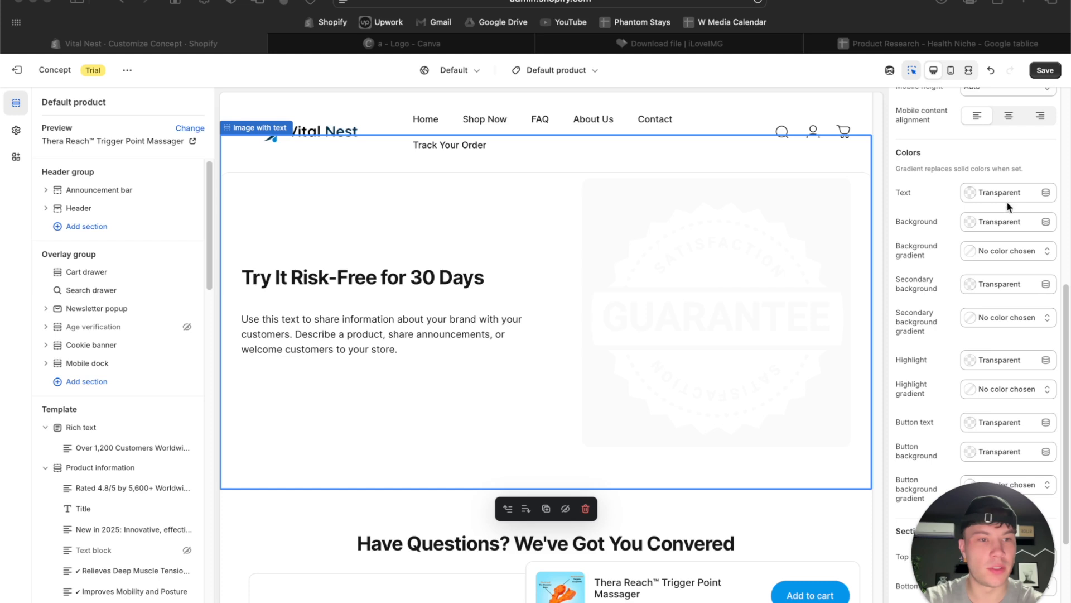
{"action": "left_click", "coordinate": [999, 222]}
{"action": "left_click", "coordinate": [999, 225]}
{"action": "left_click", "coordinate": [998, 224]}
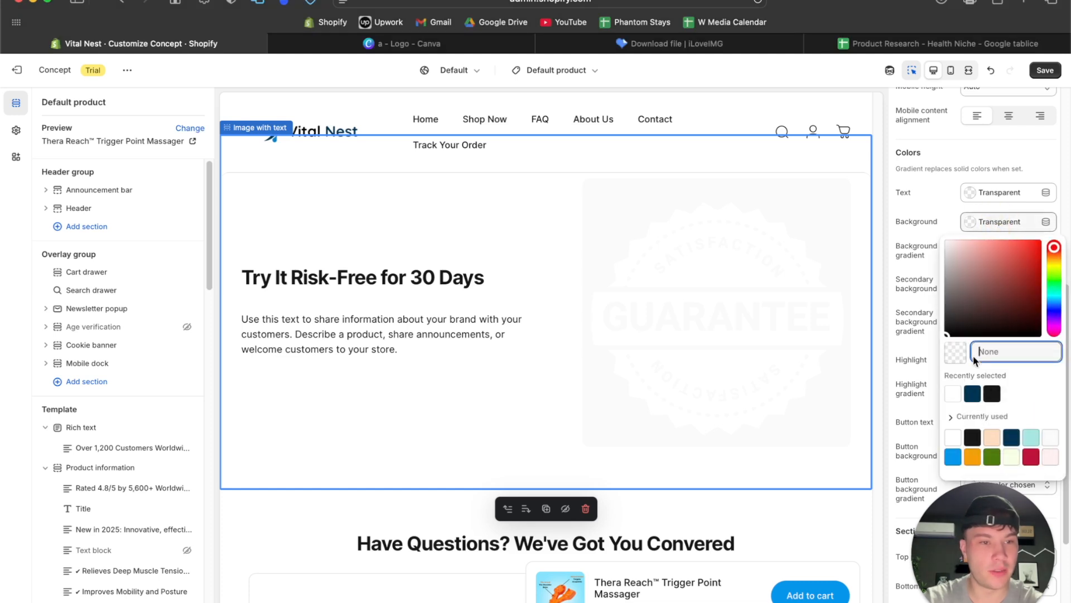
{"action": "left_click", "coordinate": [971, 394]}
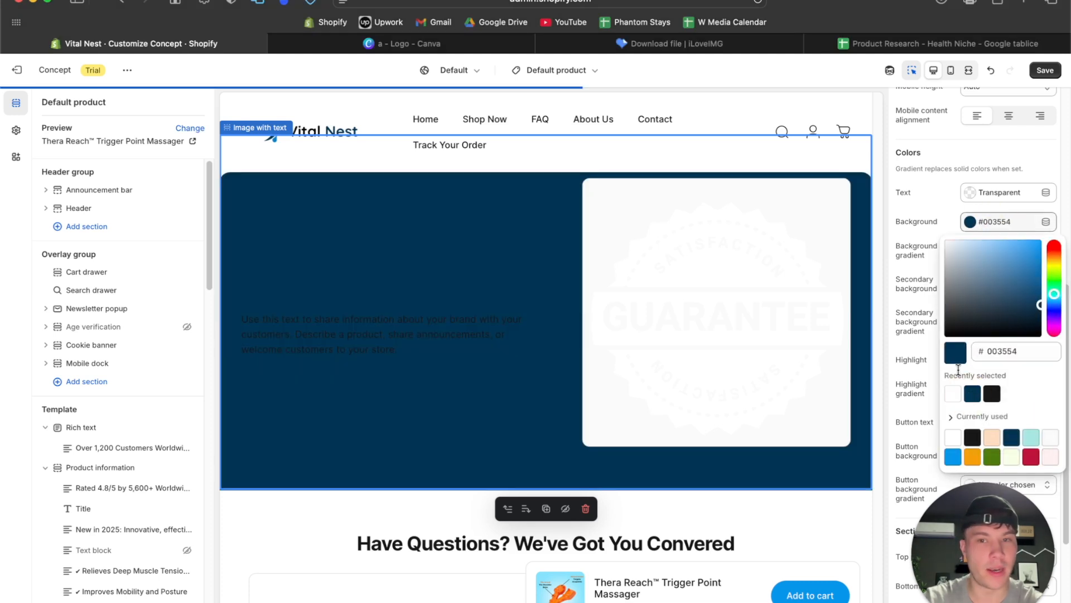
Set the risk-free section's text colour to white #FFFFFF and check the section in the preview
{"action": "left_click", "coordinate": [981, 192]}
{"action": "left_click_drag", "start_coordinate": [946, 231], "coordinate": [935, 202]}
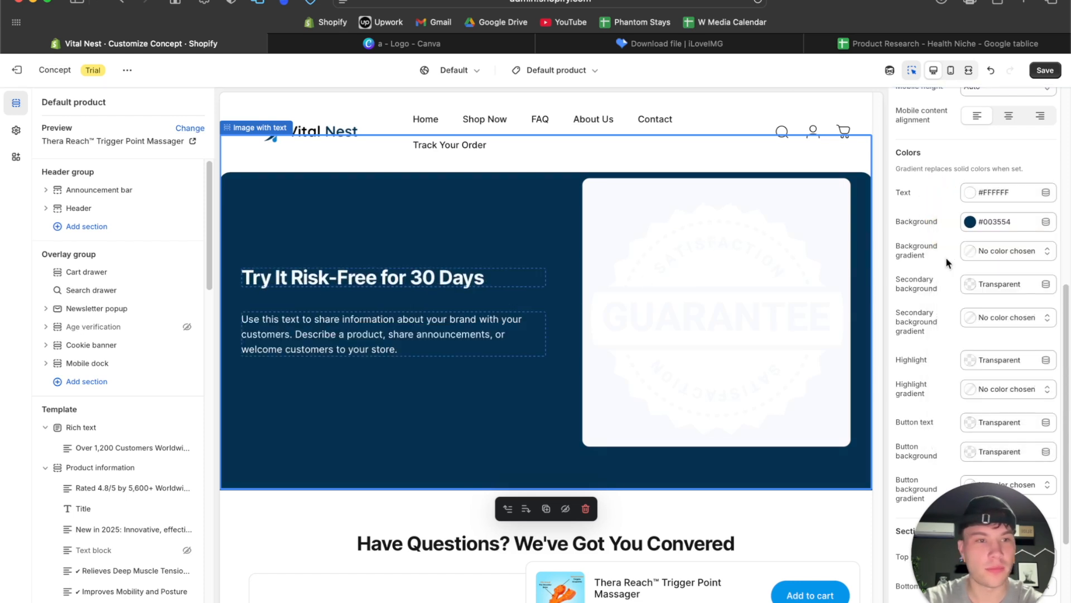
{"action": "scroll", "coordinate": [1004, 279], "scroll_direction": "up", "scroll_amount": 8}
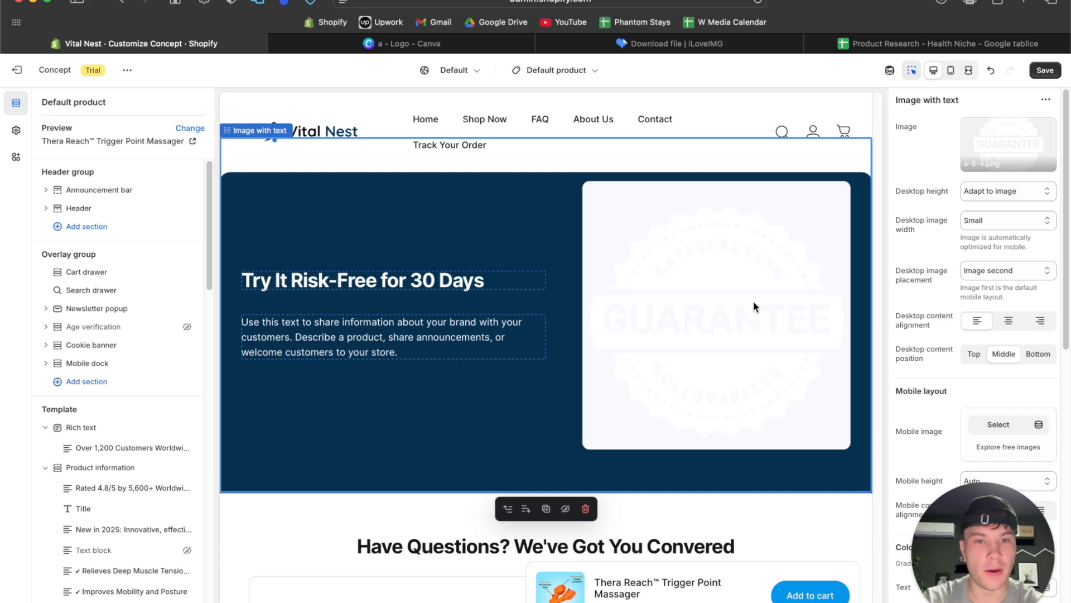
{"action": "scroll", "coordinate": [753, 301], "scroll_direction": "up", "scroll_amount": 2}
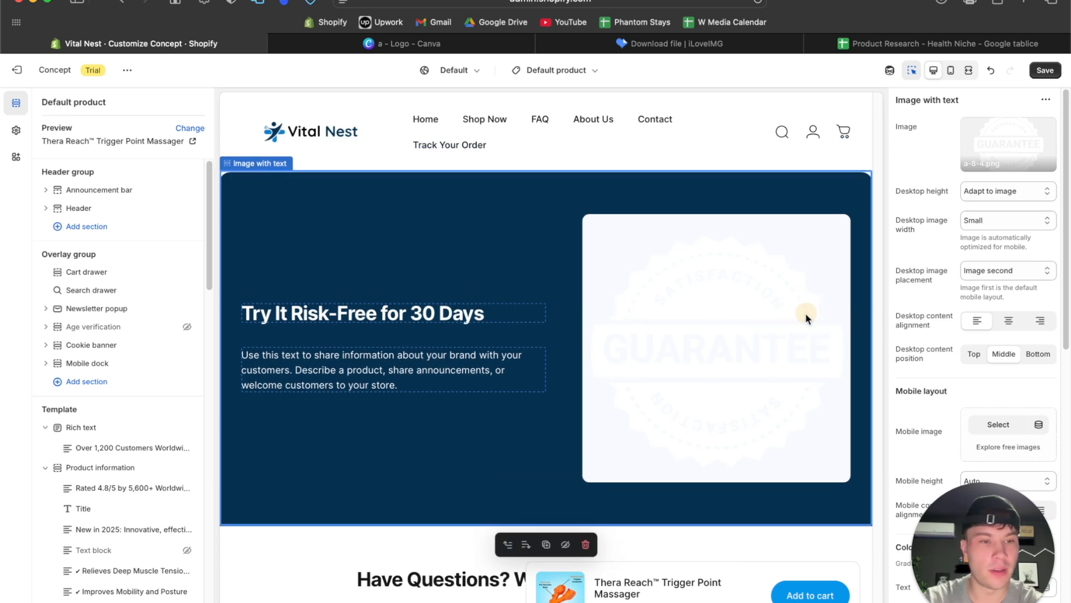
Switch to Canva and download the guarantee badge as a 1,000 × 1,000 px PNG with transparent background and no compression
{"action": "left_click", "coordinate": [681, 43]}
{"action": "left_click", "coordinate": [467, 43]}
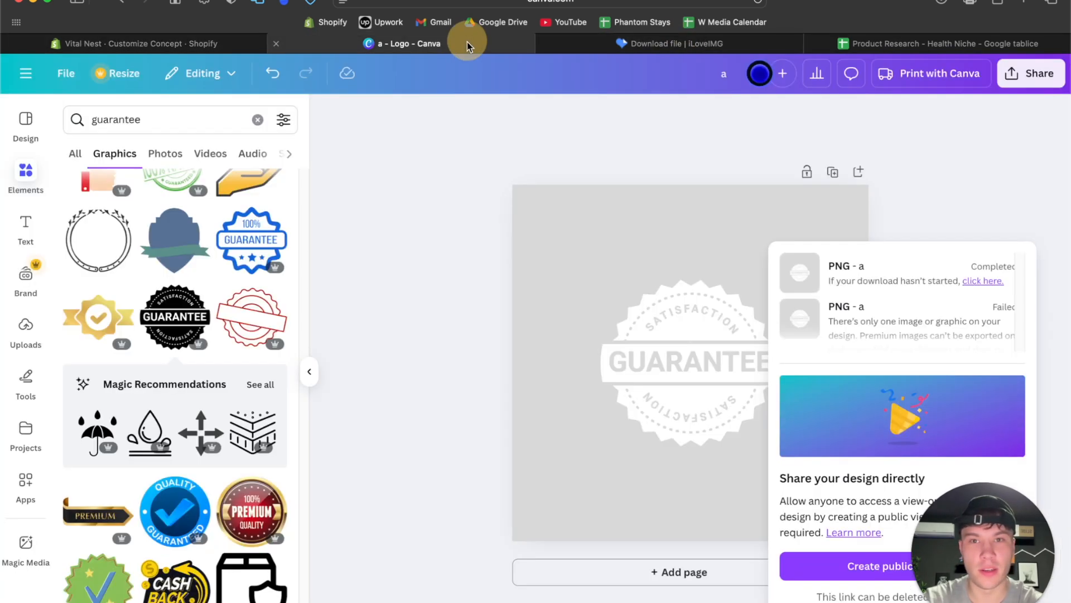
{"action": "left_click", "coordinate": [647, 258]}
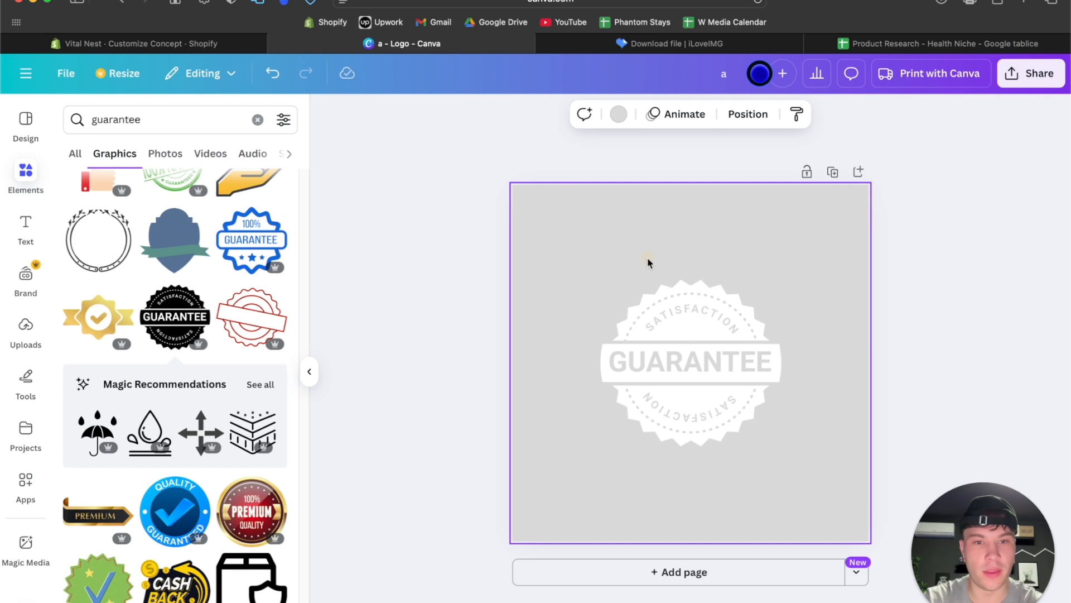
{"action": "left_click", "coordinate": [1045, 77]}
{"action": "left_click", "coordinate": [809, 372]}
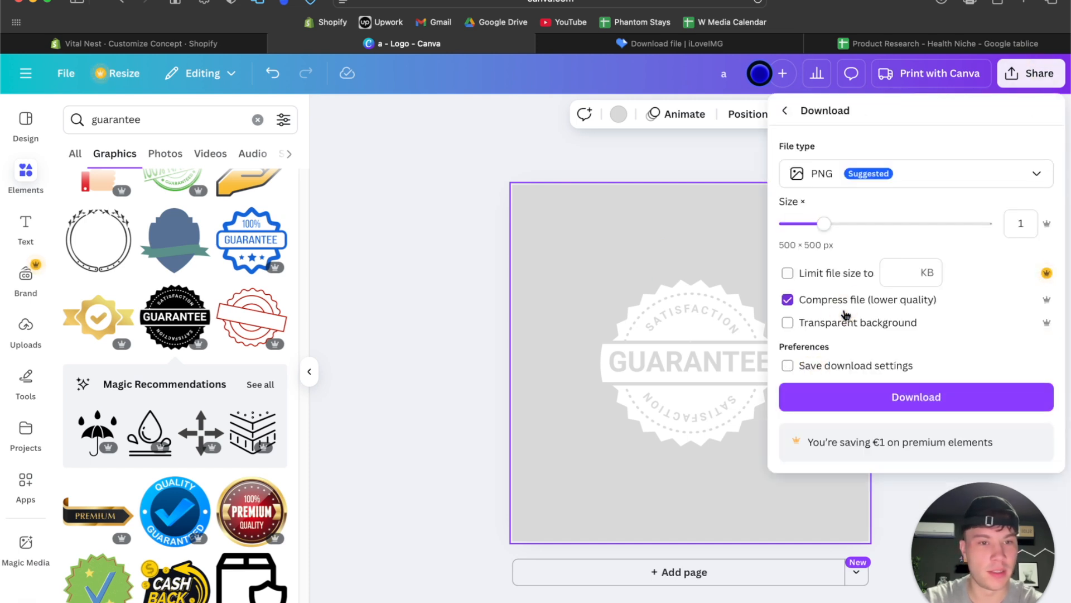
{"action": "left_click_drag", "start_coordinate": [826, 226], "coordinate": [899, 226]}
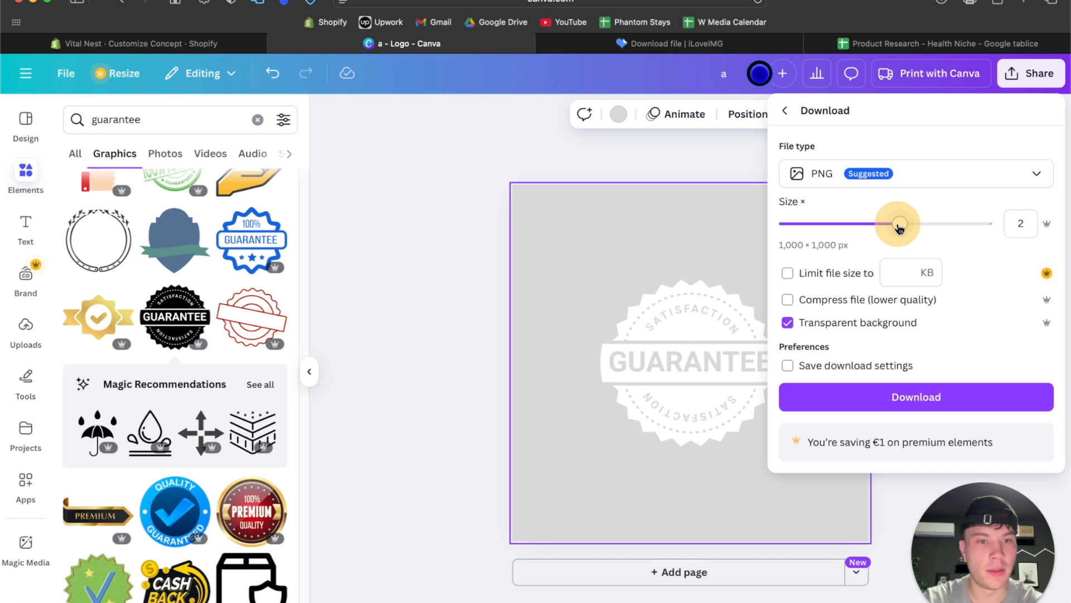
{"action": "left_click", "coordinate": [897, 397]}
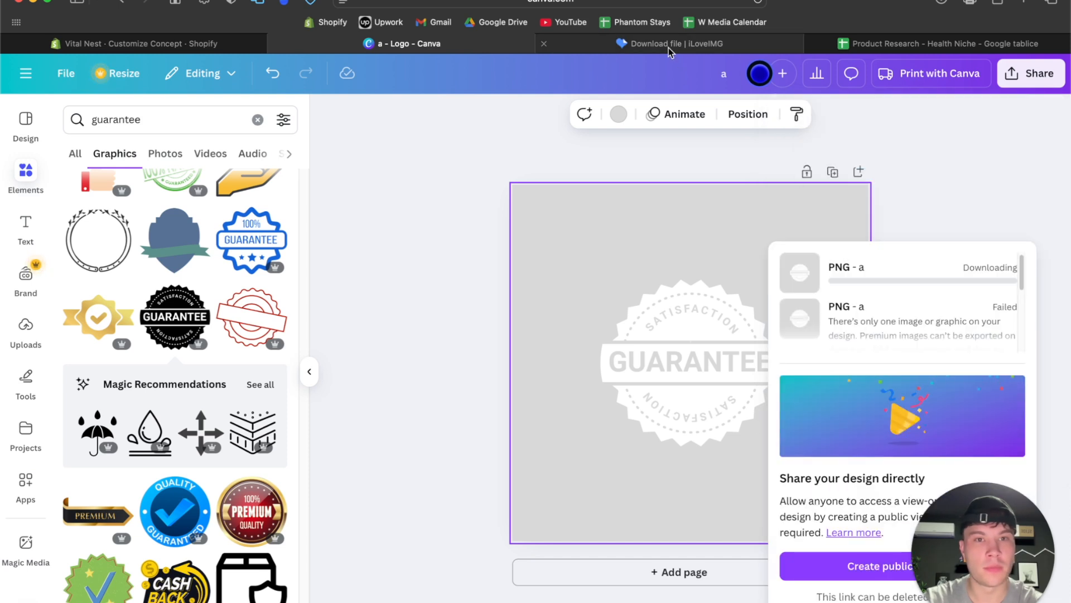
Switch to iLoveIMG and upload the newly downloaded transparent badge PNG from Downloads into a new image crop
{"action": "left_click", "coordinate": [670, 44]}
{"action": "left_click", "coordinate": [353, 192]}
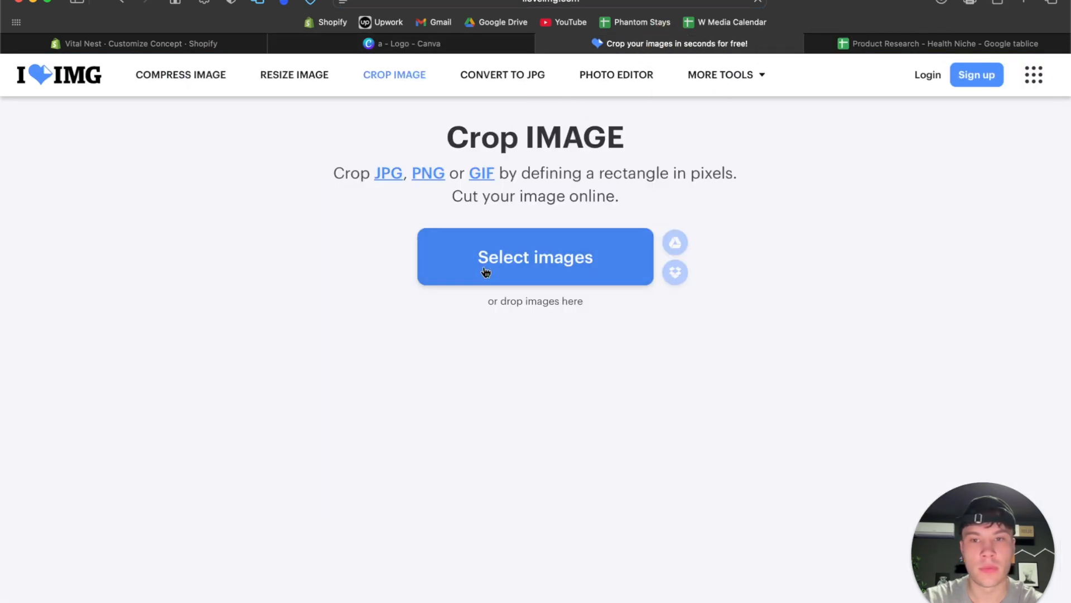
{"action": "left_click", "coordinate": [498, 260]}
{"action": "left_click", "coordinate": [349, 155]}
{"action": "key", "text": "space"}
{"action": "key", "text": "space"}
{"action": "left_click", "coordinate": [893, 549]}
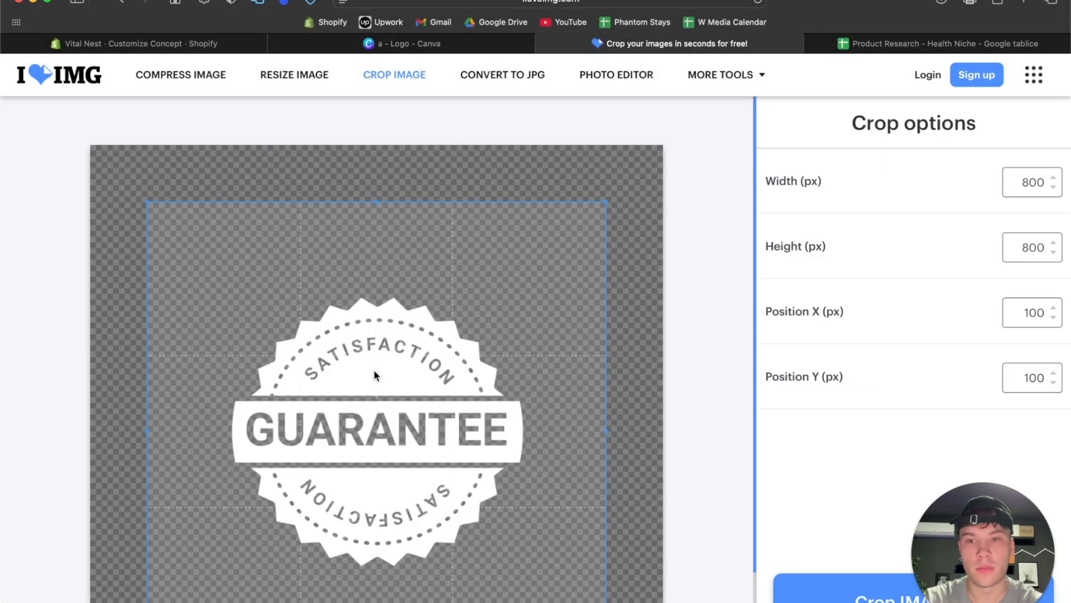
Crop the badge image across its full width from position X 0, Y 170, trimming empty space above and below, and download it
{"action": "left_click_drag", "start_coordinate": [145, 200], "coordinate": [77, 244]}
{"action": "scroll", "coordinate": [335, 407], "scroll_direction": "down", "scroll_amount": 3}
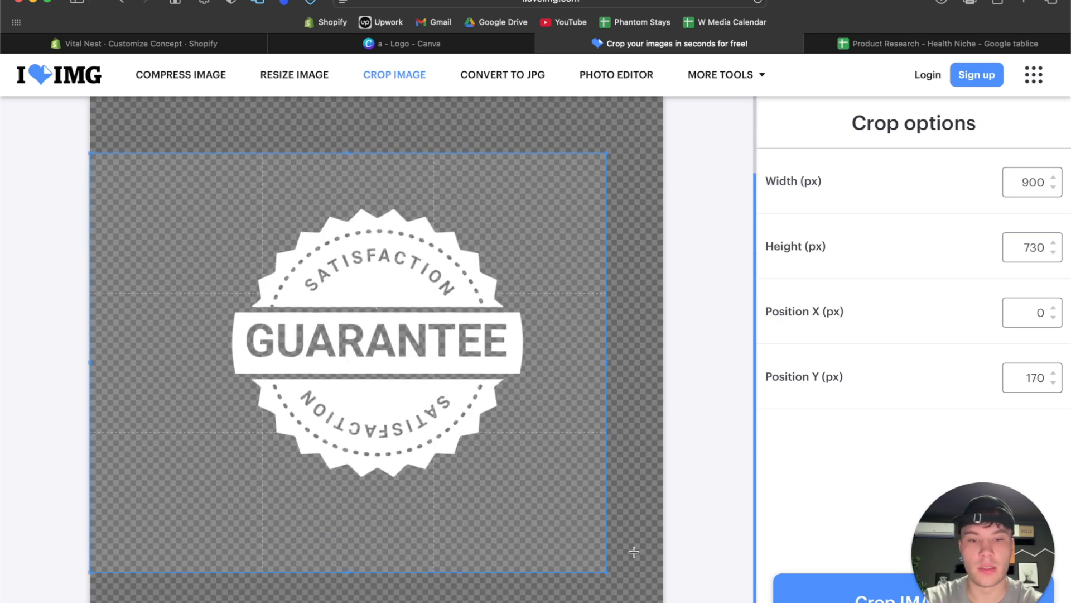
{"action": "left_click_drag", "start_coordinate": [608, 574], "coordinate": [725, 524]}
{"action": "left_click", "coordinate": [809, 589]}
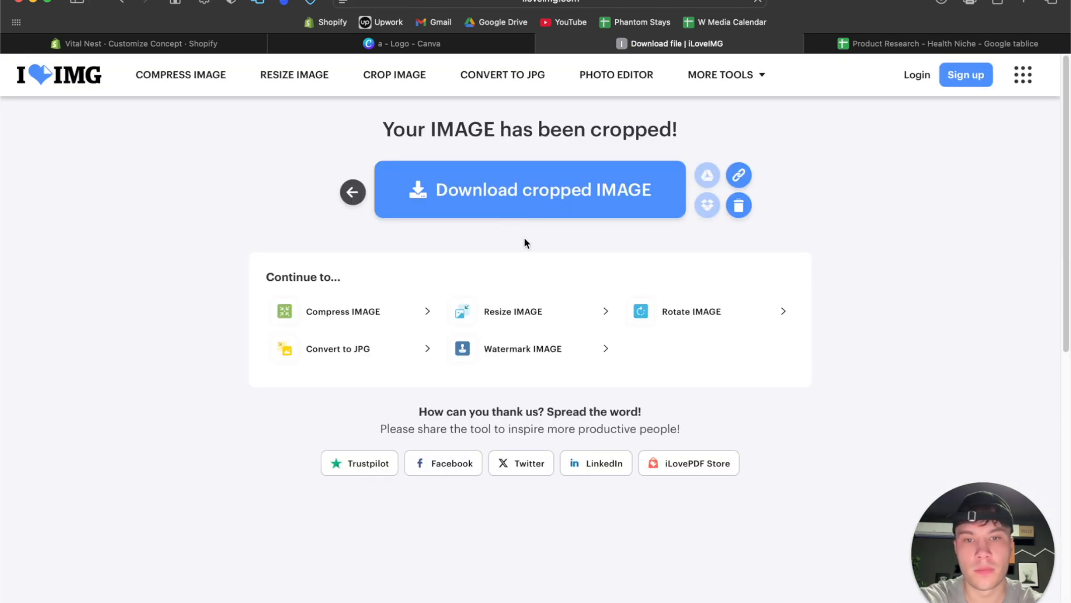
Switch to the Shopify theme editor and replace the risk-free section's image with the newly cropped a-9-2.png from Downloads
{"action": "left_click", "coordinate": [208, 45]}
{"action": "left_click", "coordinate": [995, 154]}
{"action": "left_click", "coordinate": [968, 188]}
{"action": "left_click", "coordinate": [535, 239]}
{"action": "left_click", "coordinate": [882, 541]}
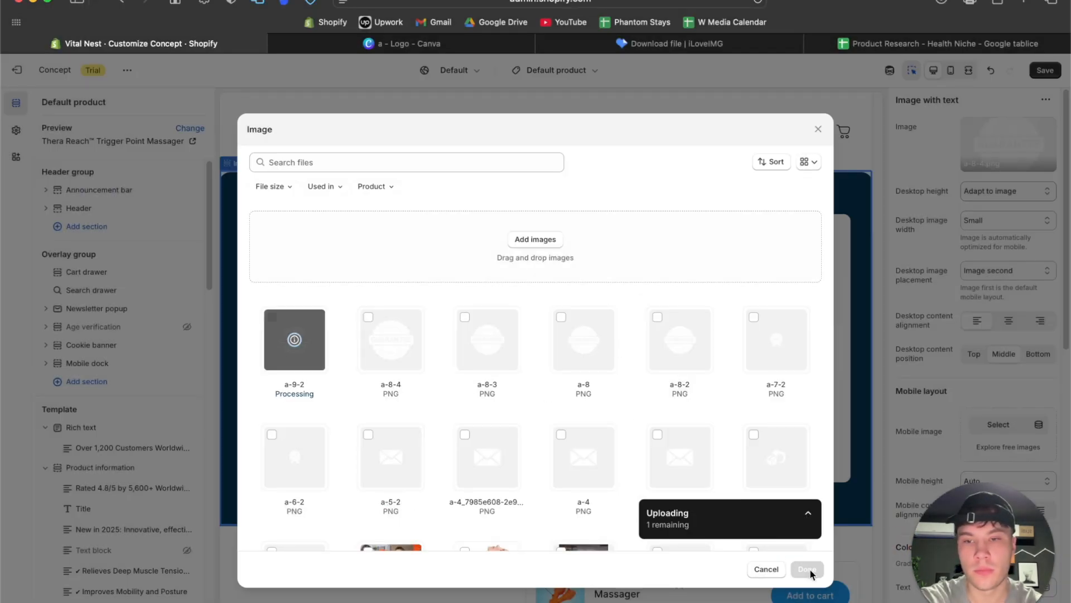
{"action": "left_click", "coordinate": [812, 573]}
Examine the dark blue risk-free section with its new badge in the fullscreen preview and return to the desktop view
{"action": "left_click", "coordinate": [969, 70]}
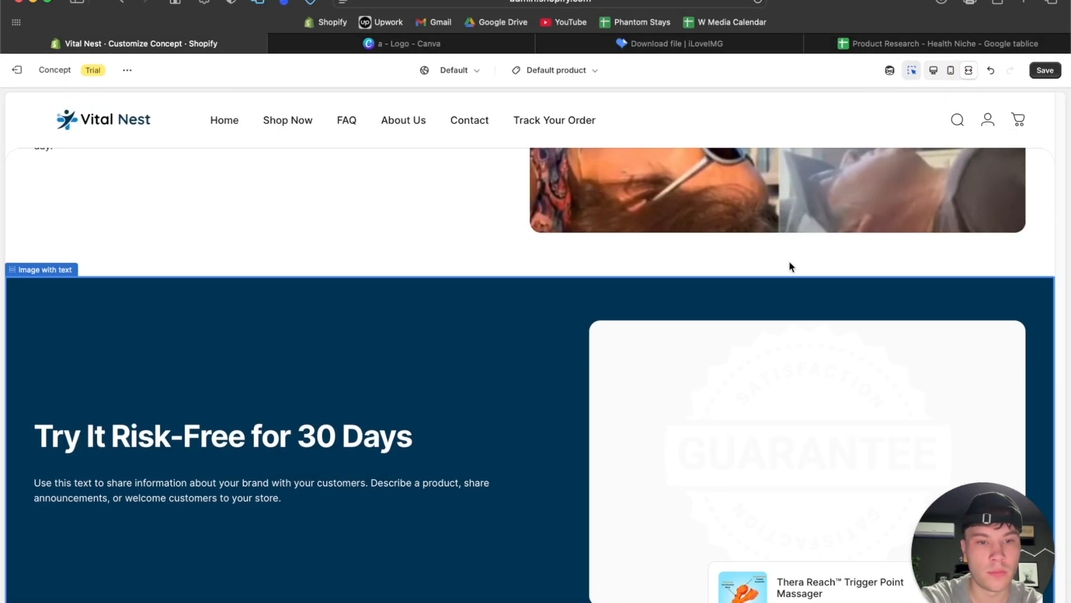
{"action": "scroll", "coordinate": [789, 267], "scroll_direction": "down", "scroll_amount": 2}
{"action": "left_click", "coordinate": [934, 70]}
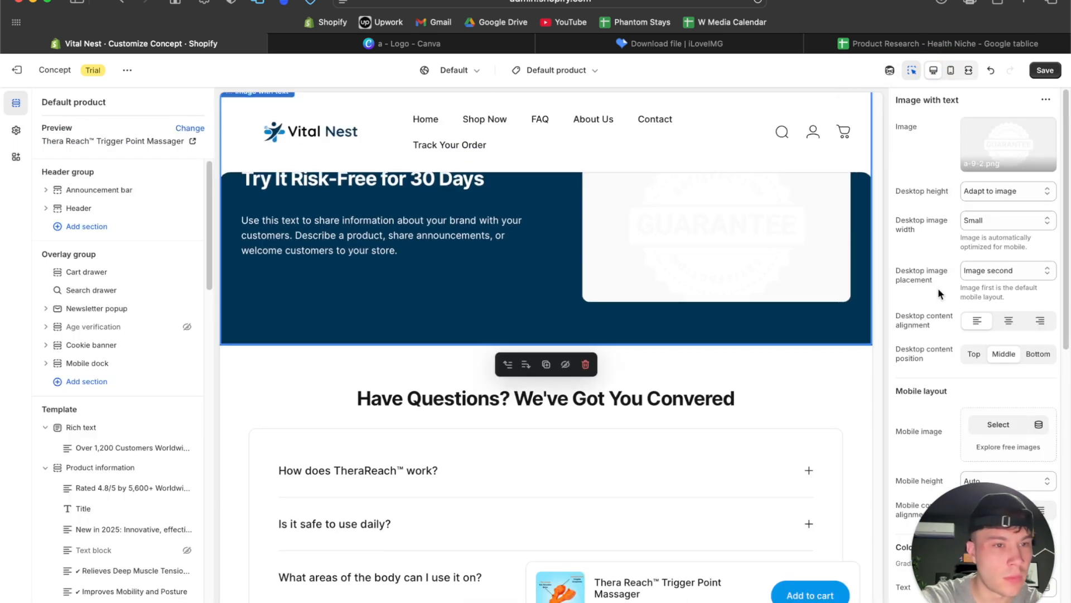
Look through the risk-free Image with text section's image, layout, color and padding settings for what controls the image's background
{"action": "scroll", "coordinate": [943, 312], "scroll_direction": "down", "scroll_amount": 10}
{"action": "left_click_drag", "start_coordinate": [972, 524], "coordinate": [1012, 524]}
{"action": "scroll", "coordinate": [995, 215], "scroll_direction": "up", "scroll_amount": 2}
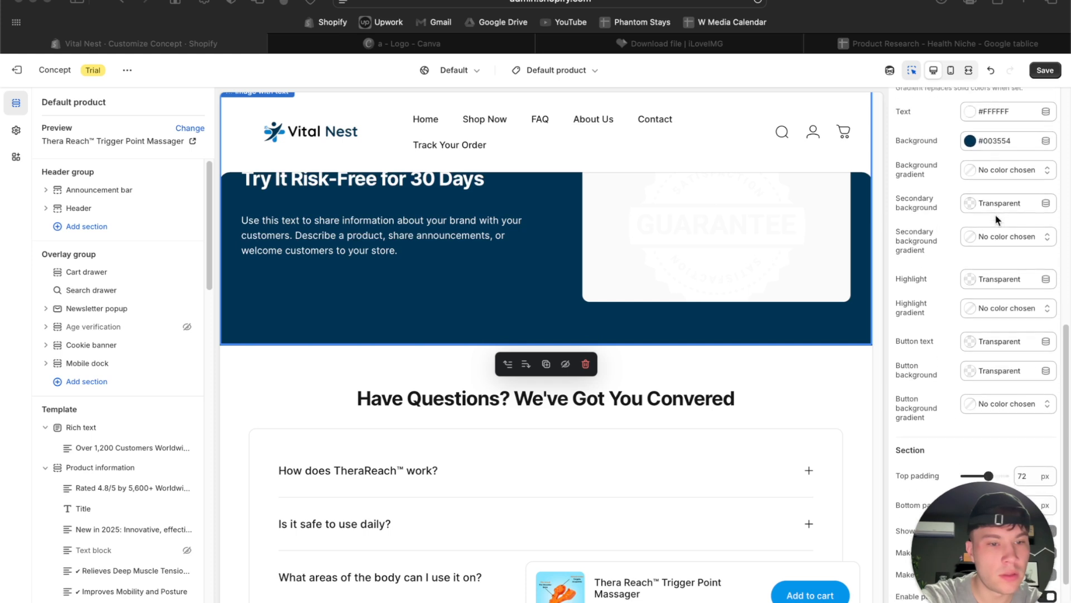
{"action": "scroll", "coordinate": [996, 216], "scroll_direction": "down", "scroll_amount": 1}
{"action": "scroll", "coordinate": [768, 301], "scroll_direction": "up", "scroll_amount": 3}
{"action": "scroll", "coordinate": [962, 237], "scroll_direction": "up", "scroll_amount": 3}
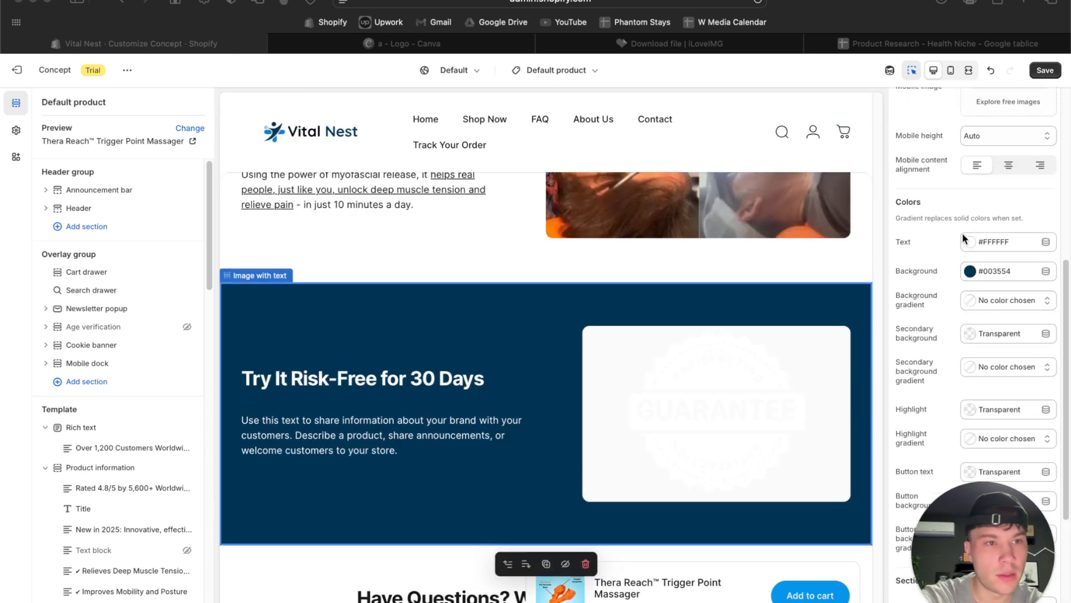
{"action": "scroll", "coordinate": [962, 237], "scroll_direction": "up", "scroll_amount": 5}
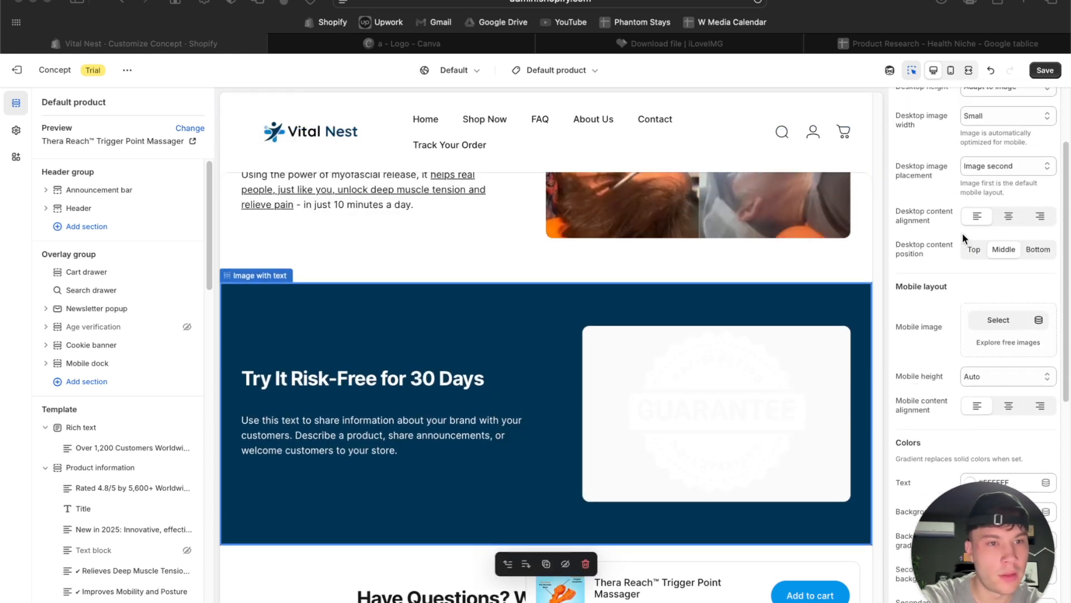
{"action": "scroll", "coordinate": [963, 237], "scroll_direction": "up", "scroll_amount": 3}
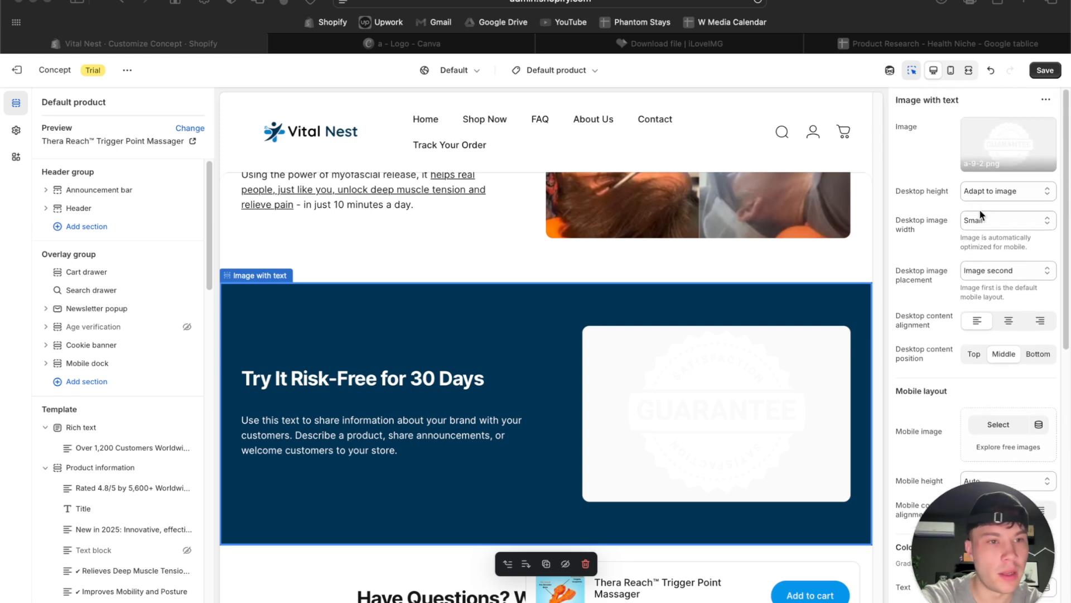
{"action": "scroll", "coordinate": [952, 269], "scroll_direction": "down", "scroll_amount": 6}
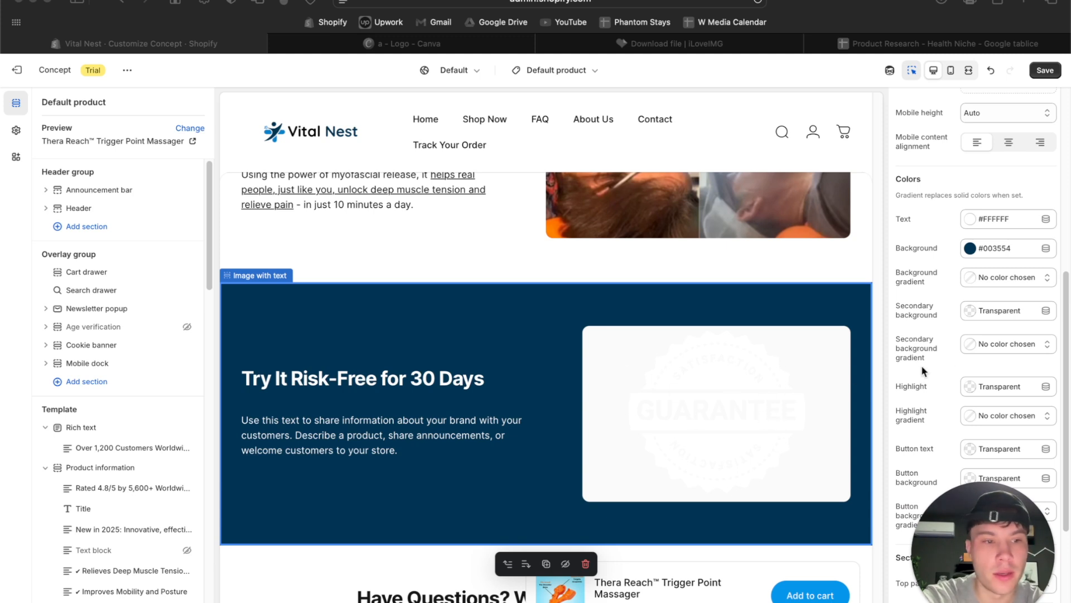
{"action": "scroll", "coordinate": [961, 366], "scroll_direction": "down", "scroll_amount": 3}
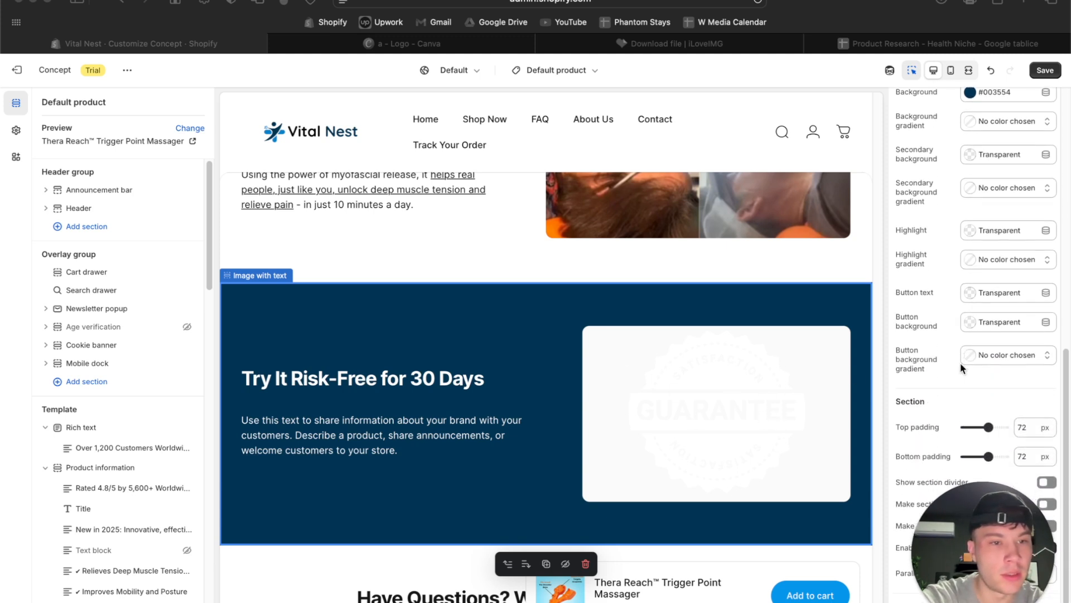
{"action": "scroll", "coordinate": [973, 286], "scroll_direction": "up", "scroll_amount": 3}
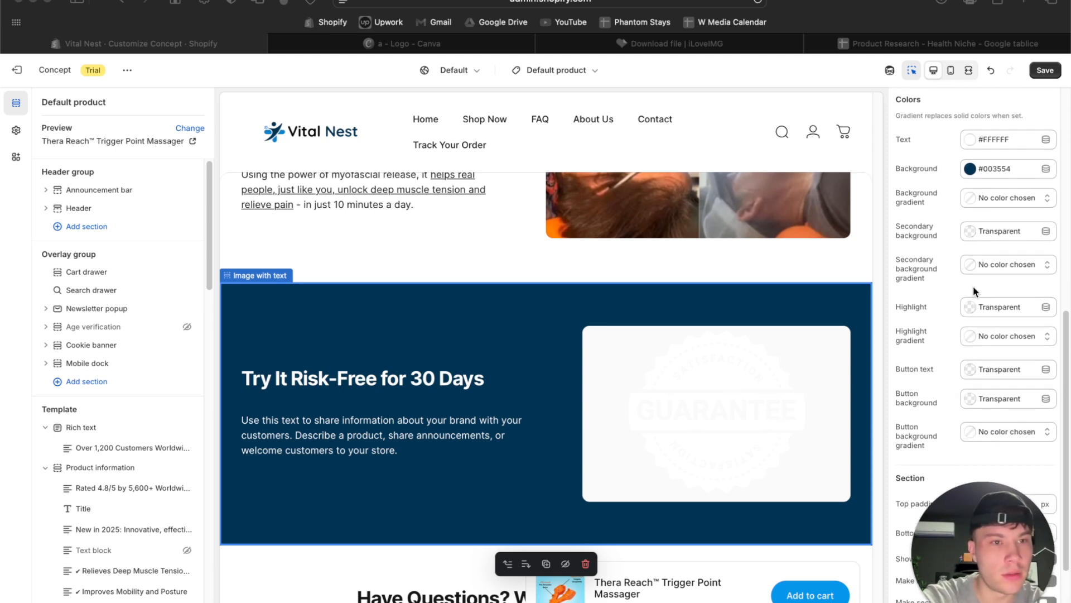
{"action": "scroll", "coordinate": [950, 235], "scroll_direction": "down", "scroll_amount": 3}
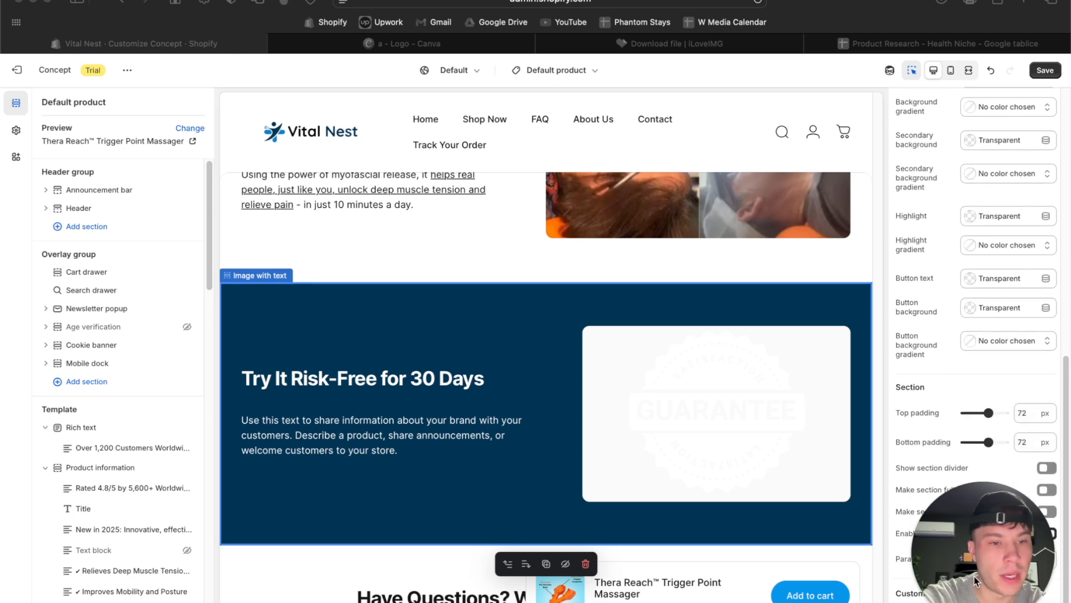
{"action": "scroll", "coordinate": [986, 138], "scroll_direction": "up", "scroll_amount": 10}
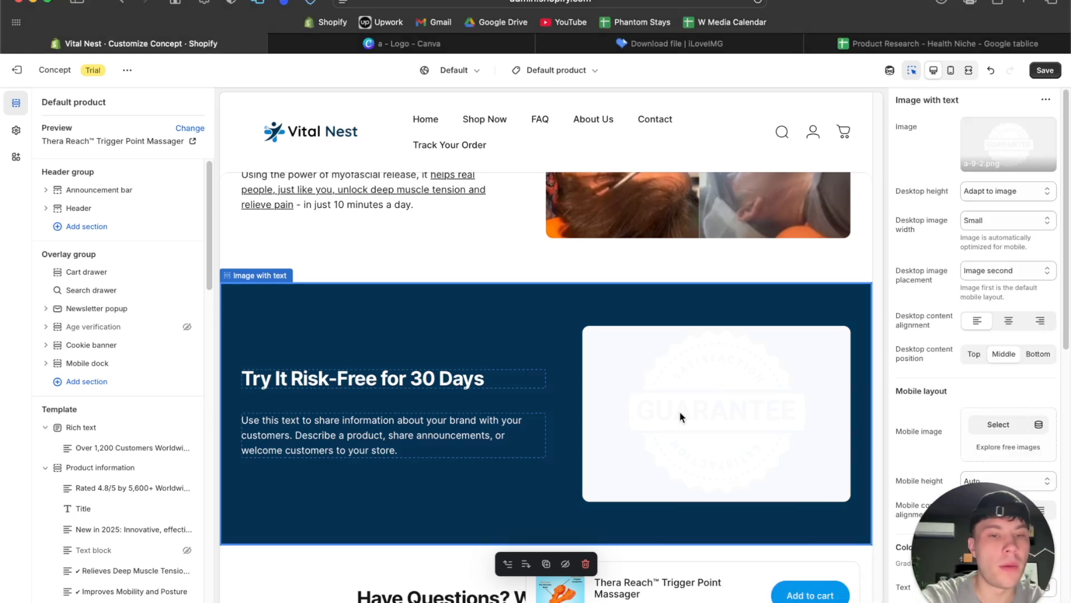
Open the background color of the badge design in Canva and get the risk-free section's background color code from the Shopify theme editor
{"action": "left_click", "coordinate": [467, 45]}
{"action": "left_click", "coordinate": [619, 114]}
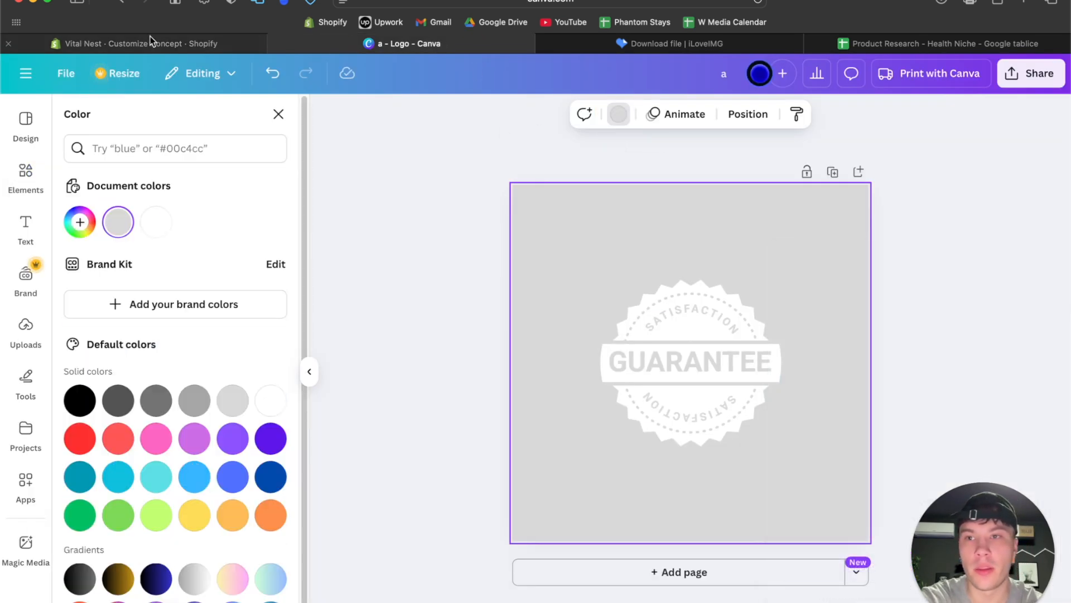
{"action": "left_click", "coordinate": [151, 44]}
{"action": "scroll", "coordinate": [988, 223], "scroll_direction": "down", "scroll_amount": 10}
{"action": "scroll", "coordinate": [987, 170], "scroll_direction": "up", "scroll_amount": 2}
{"action": "scroll", "coordinate": [988, 170], "scroll_direction": "up", "scroll_amount": 2}
{"action": "left_click", "coordinate": [998, 197]}
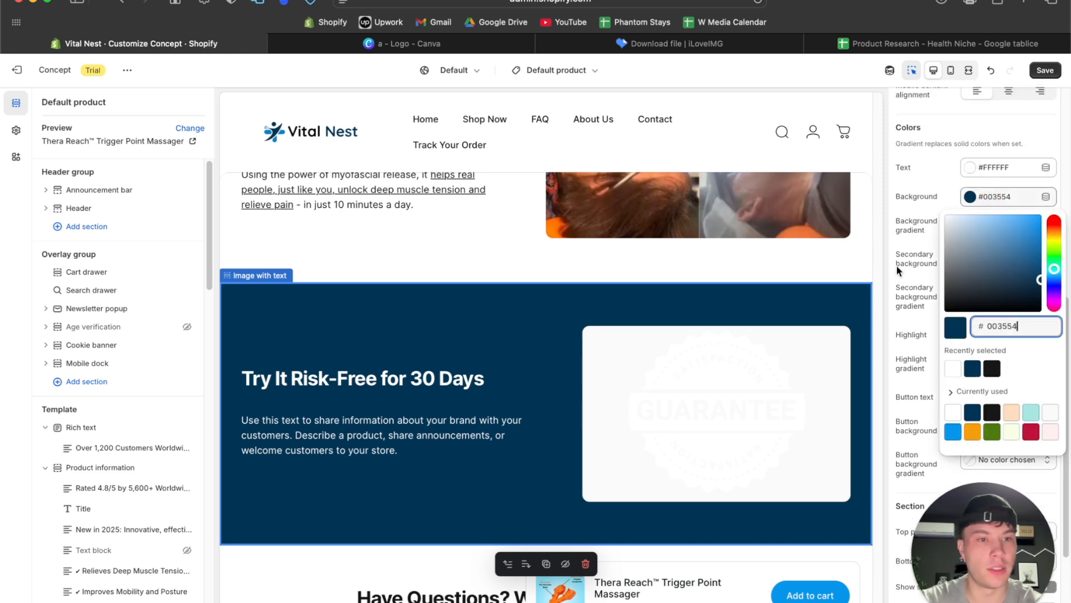
Switch to Canva and set the badge design's page background to dark blue #003554
{"action": "left_click", "coordinate": [469, 49]}
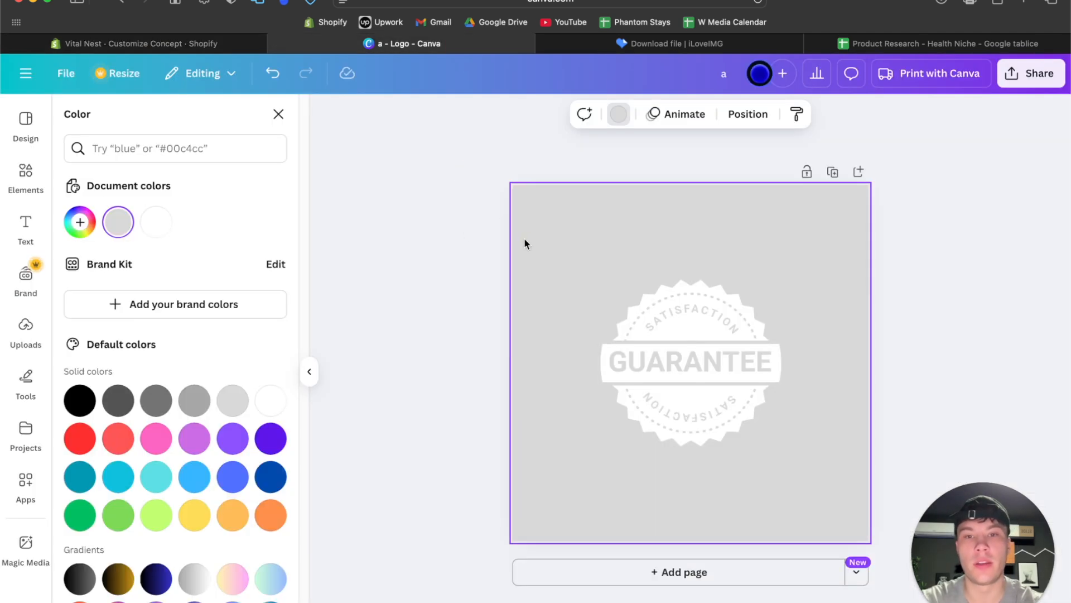
{"action": "left_click", "coordinate": [618, 114]}
{"action": "left_click", "coordinate": [618, 114]}
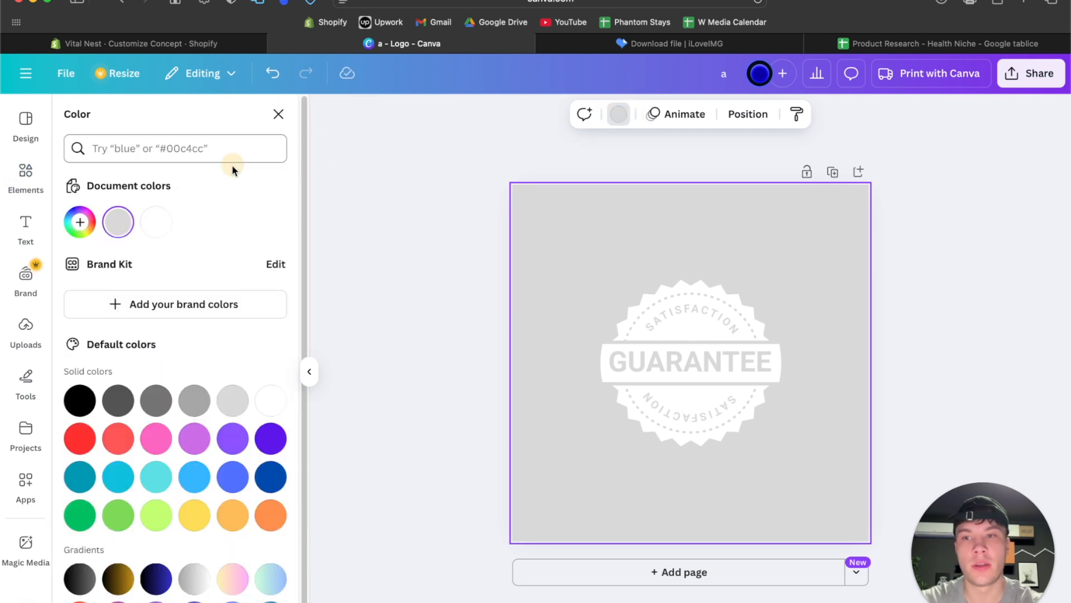
{"action": "left_click", "coordinate": [118, 223]}
{"action": "left_click", "coordinate": [453, 241]}
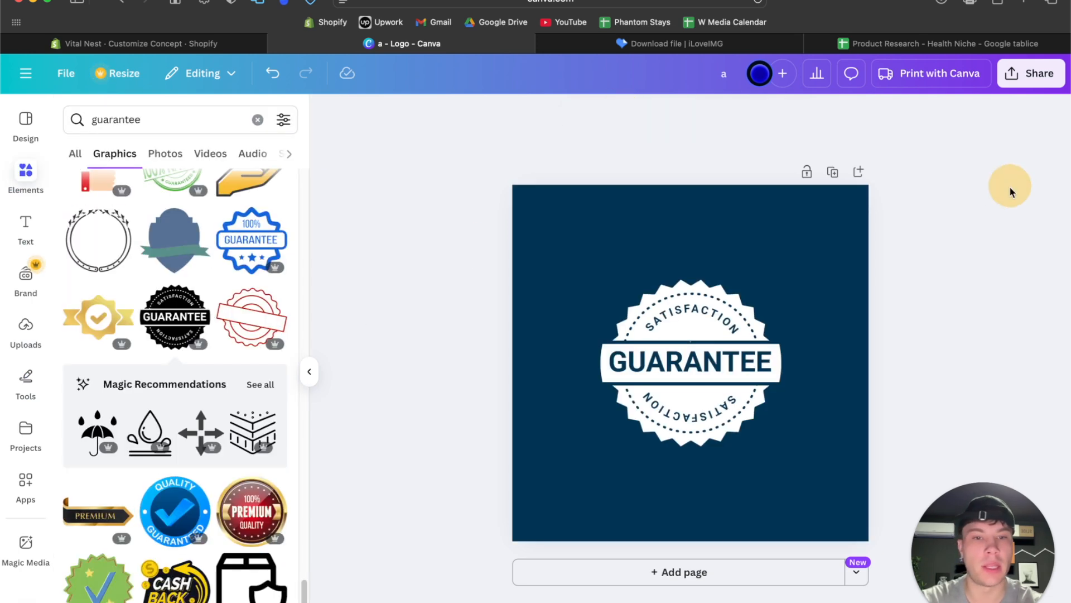
Download the badge design as a PNG 1000 px wide with the transparent background option turned off
{"action": "left_click", "coordinate": [1032, 74]}
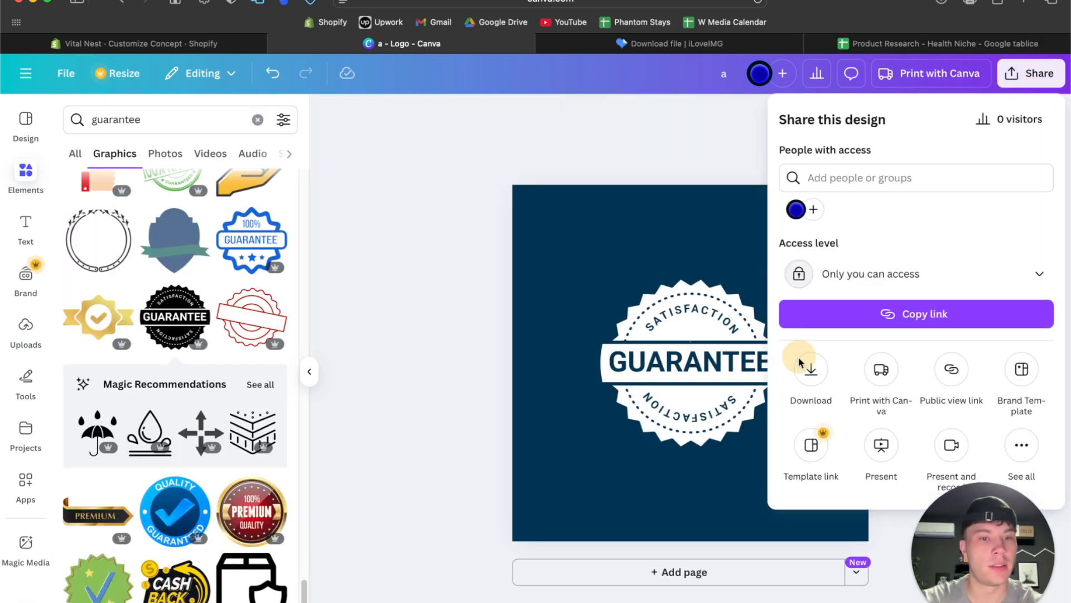
{"action": "left_click", "coordinate": [811, 377]}
{"action": "left_click", "coordinate": [833, 329]}
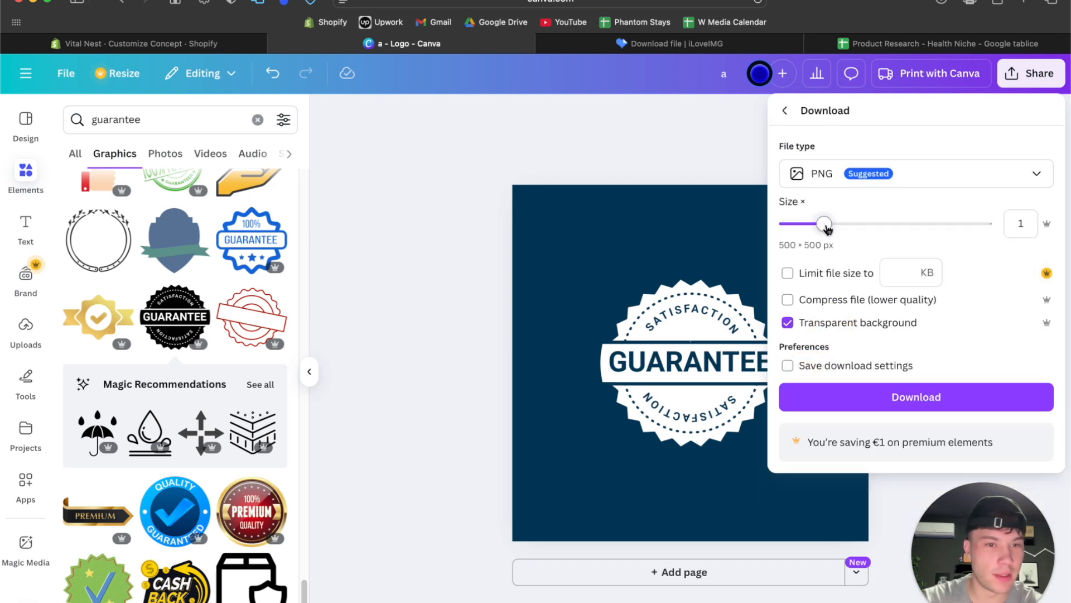
{"action": "left_click_drag", "start_coordinate": [824, 226], "coordinate": [893, 225]}
{"action": "left_click", "coordinate": [903, 396]}
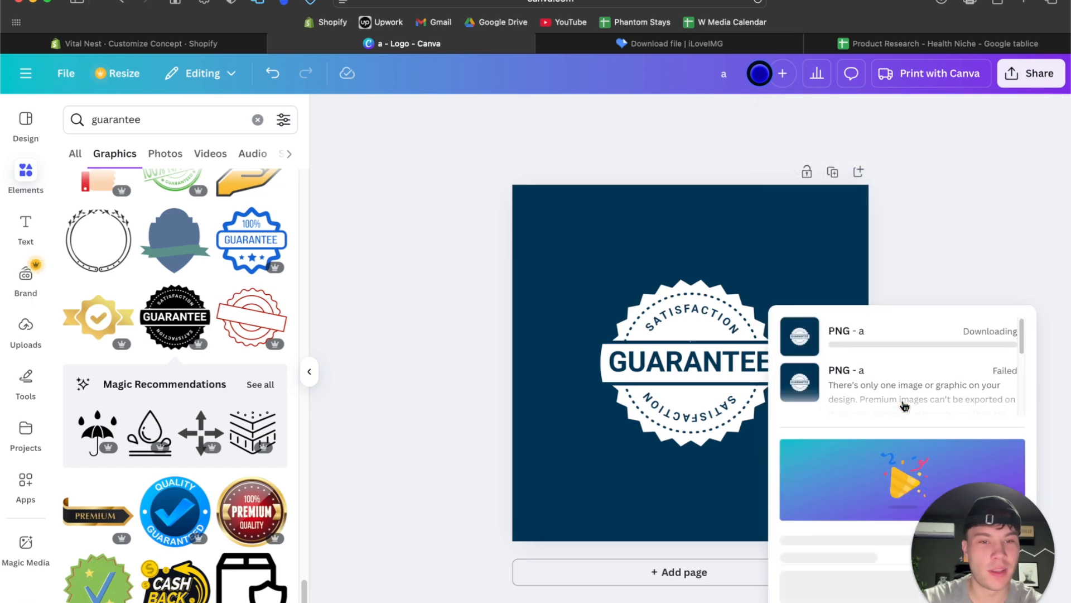
Switch to iLoveIMG, crop the new dark blue badge PNG to 1000 × 621 px at position X 0, Y 184, and download it
{"action": "left_click", "coordinate": [698, 49]}
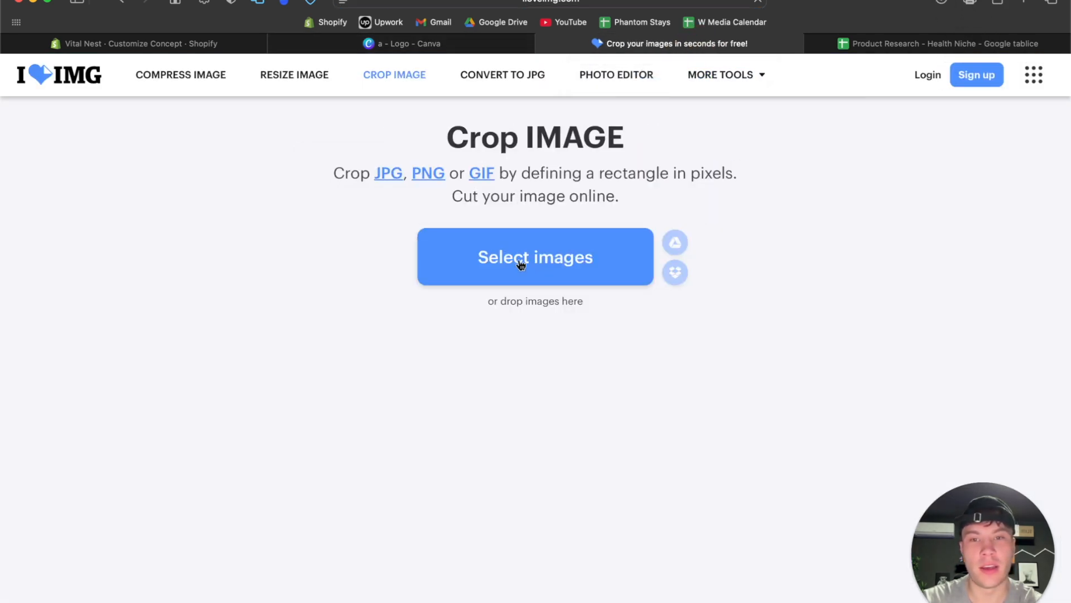
{"action": "left_click", "coordinate": [520, 235]}
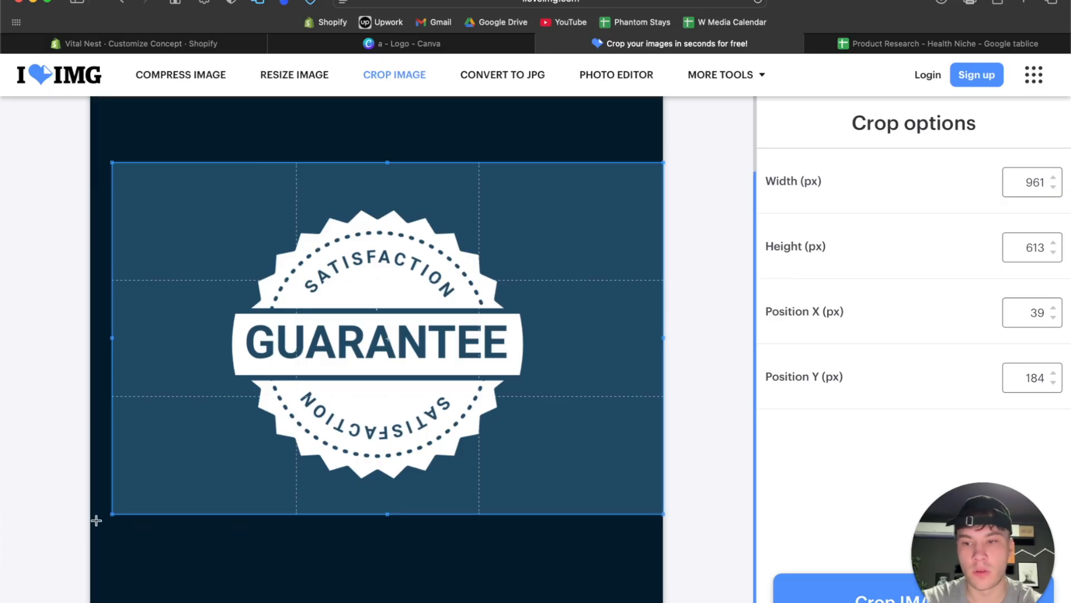
{"action": "left_click_drag", "start_coordinate": [110, 517], "coordinate": [72, 523]}
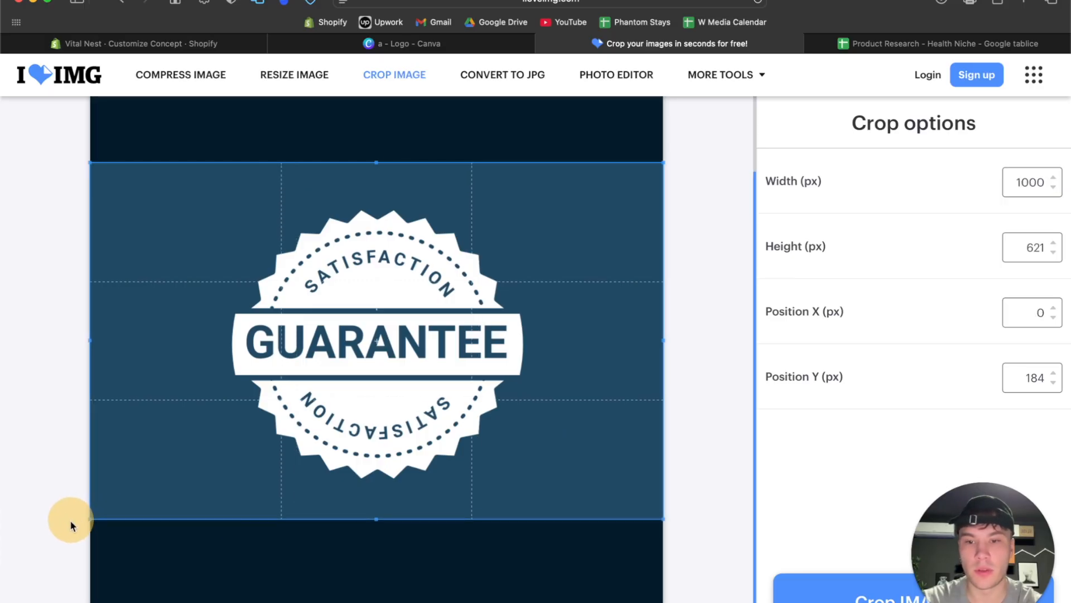
{"action": "left_click", "coordinate": [848, 591]}
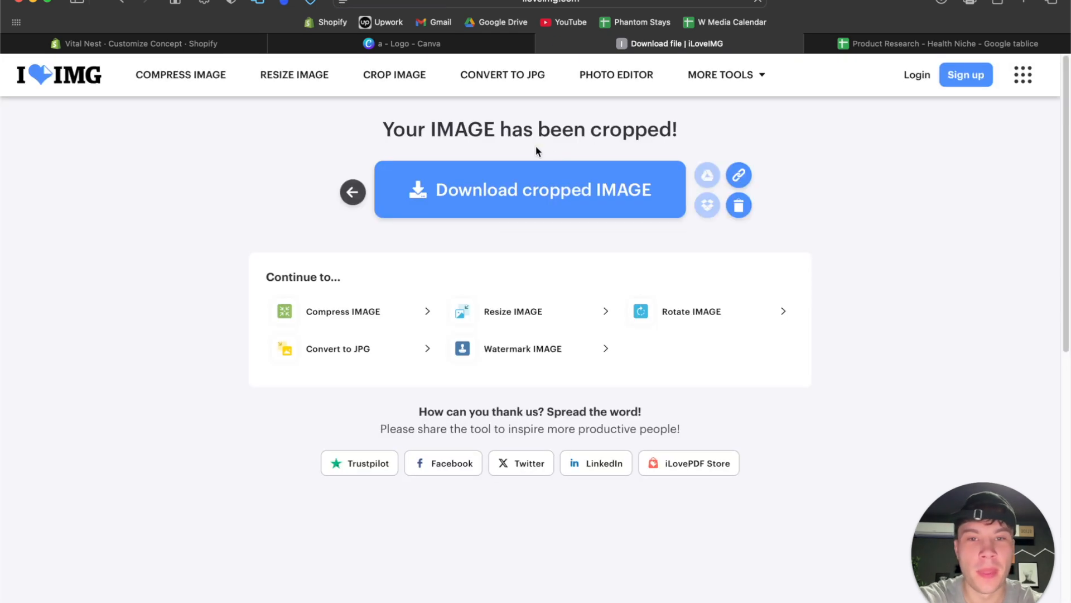
{"action": "left_click", "coordinate": [527, 195]}
Switch to the Shopify theme editor and replace the risk-free section's image with a-10-2.png uploaded from Downloads
{"action": "left_click", "coordinate": [207, 45]}
{"action": "left_click", "coordinate": [935, 181]}
{"action": "scroll", "coordinate": [942, 195], "scroll_direction": "up", "scroll_amount": 8}
{"action": "left_click", "coordinate": [982, 142]}
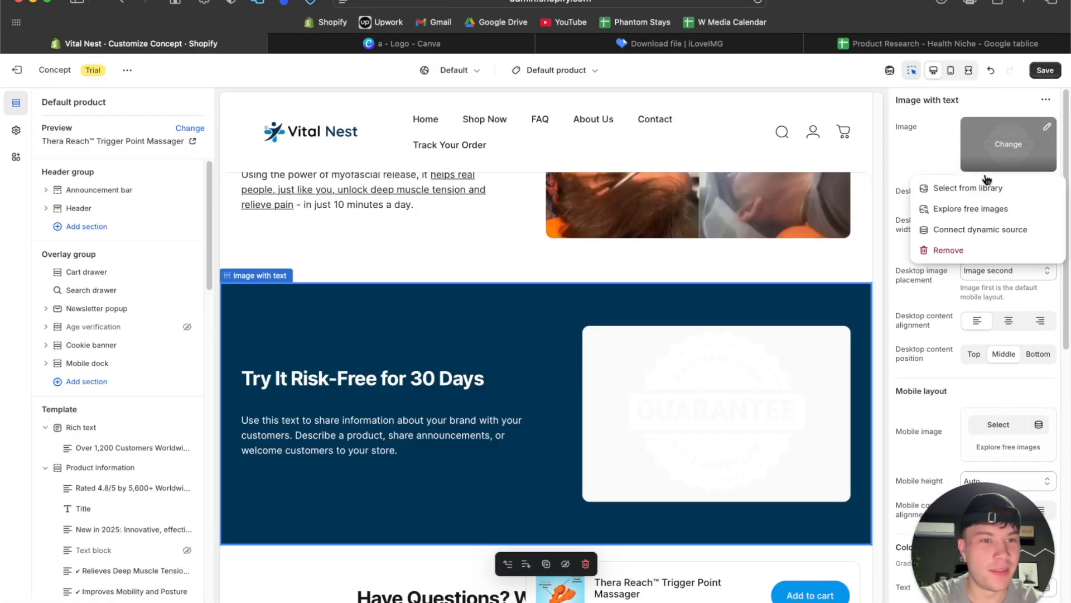
{"action": "left_click", "coordinate": [974, 189]}
{"action": "left_click", "coordinate": [470, 243]}
{"action": "left_click", "coordinate": [471, 148]}
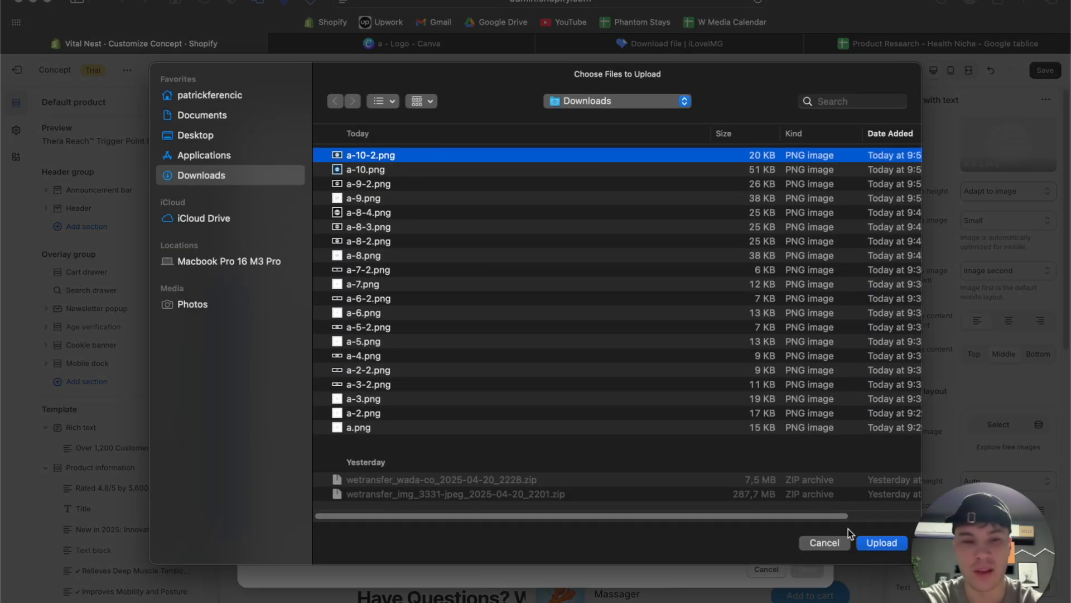
{"action": "left_click", "coordinate": [882, 535]}
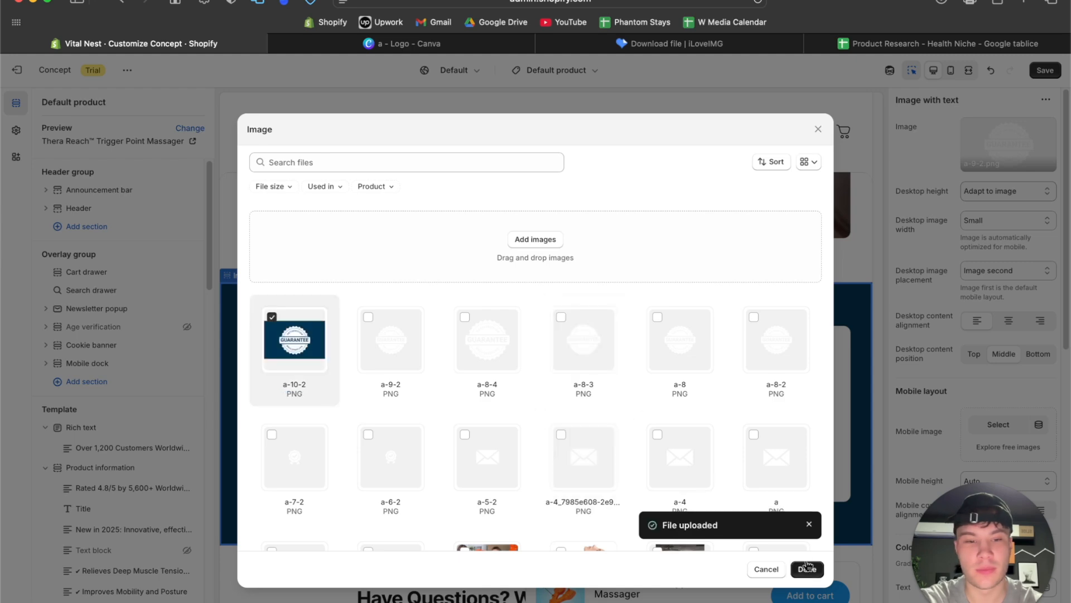
{"action": "left_click", "coordinate": [808, 569]}
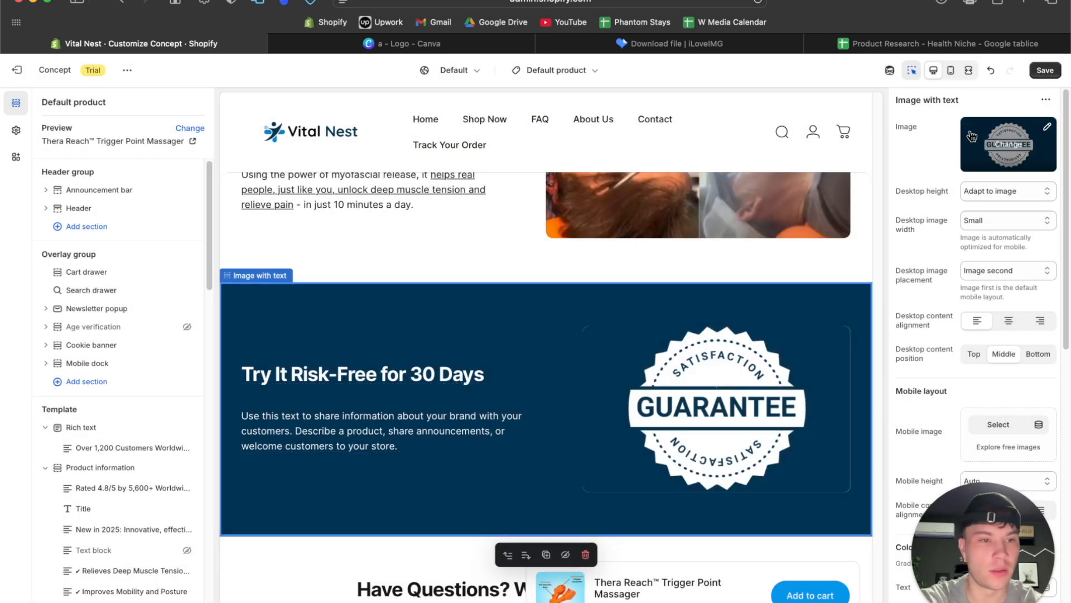
Examine how the dark blue badge image blends into the risk-free section in the fullscreen preview
{"action": "left_click", "coordinate": [969, 69]}
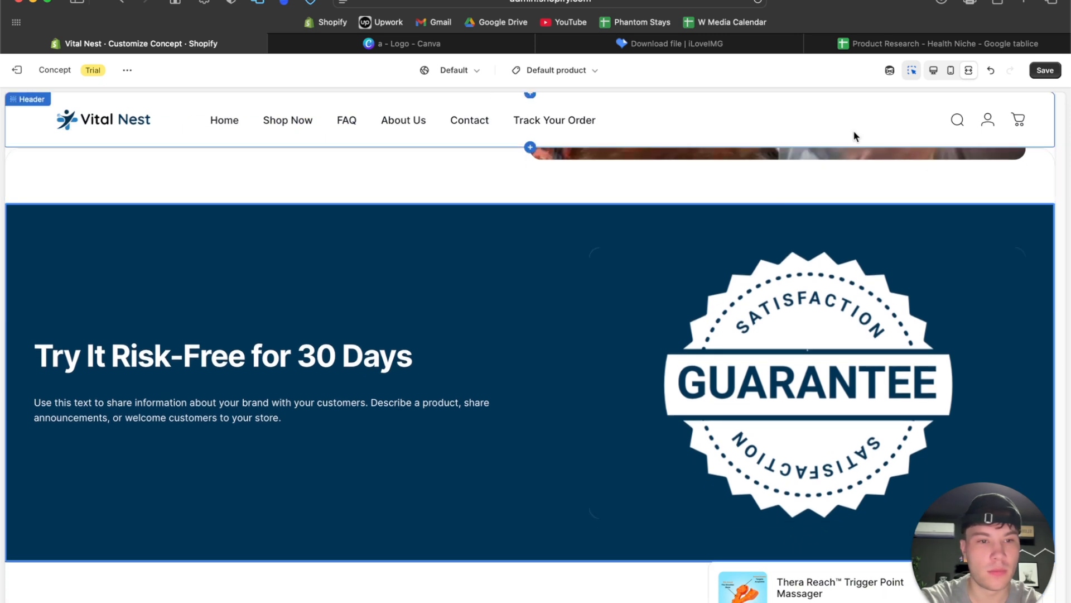
{"action": "scroll", "coordinate": [593, 242], "scroll_direction": "up", "scroll_amount": 2}
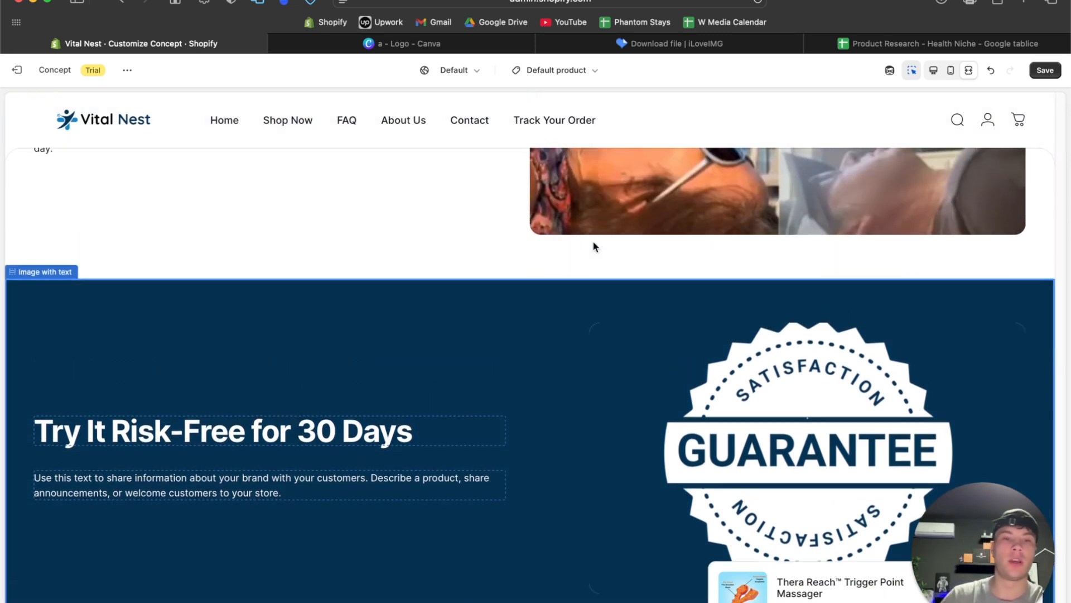
{"action": "scroll", "coordinate": [594, 245], "scroll_direction": "down", "scroll_amount": 3}
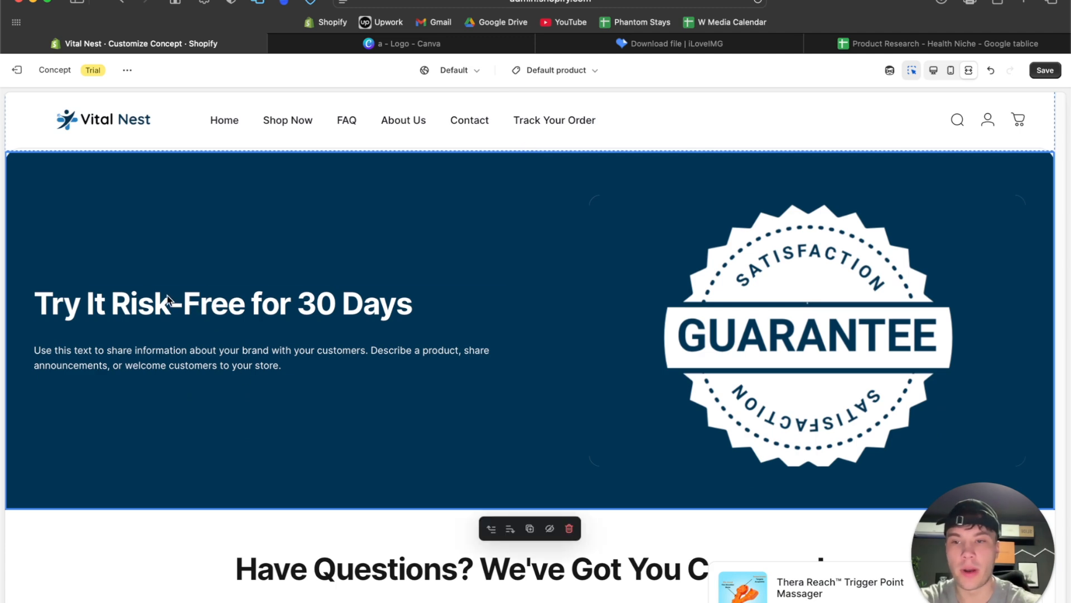
Switch to ChatGPT and request body text for the "try it risk free for 30 days" section, specifying the product called trigger point massager
{"action": "left_click", "coordinate": [529, 598]}
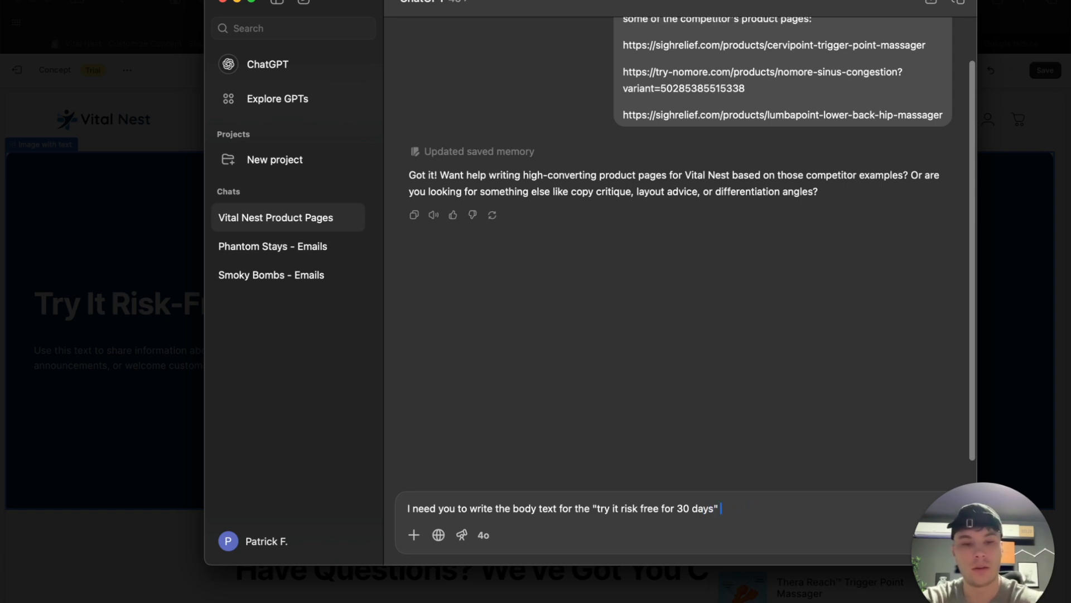
{"action": "key", "text": "Return"}
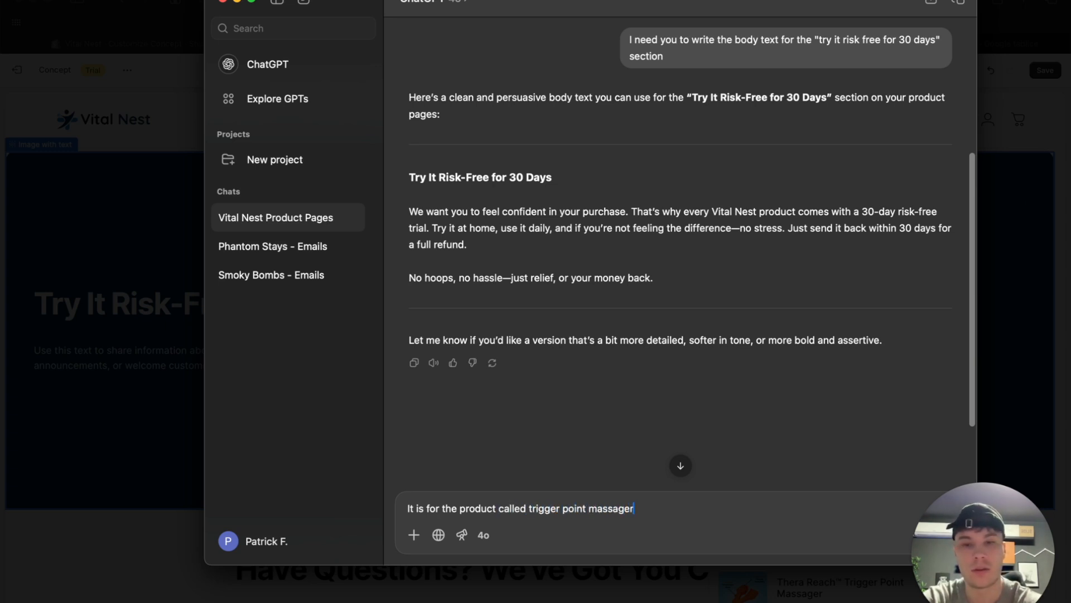
{"action": "key", "text": "Return"}
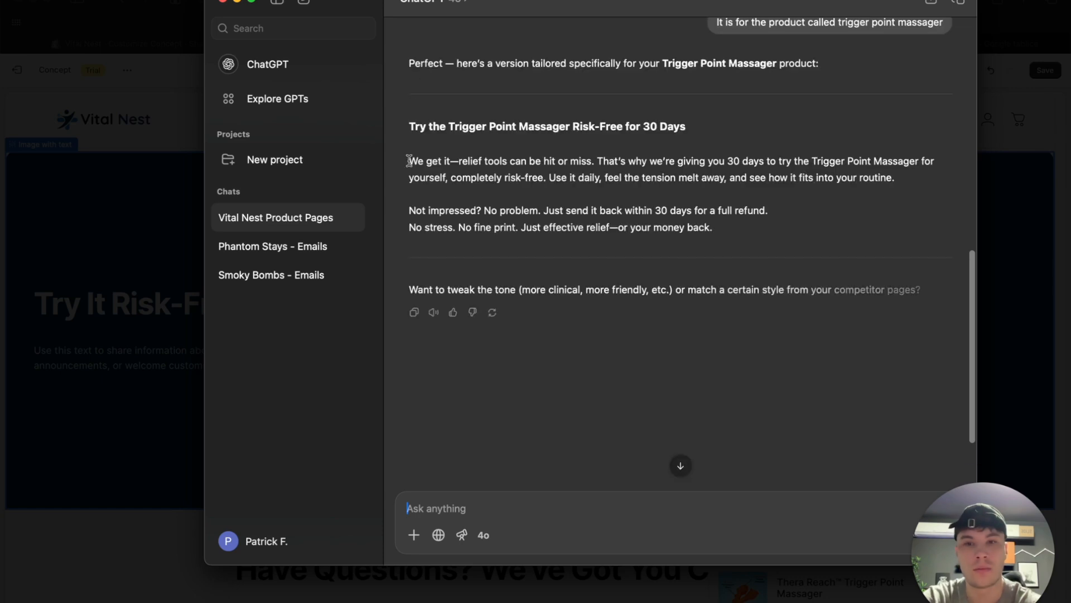
Copy ChatGPT's tailored body text starting "We get it" and replace the risk-free section's placeholder paragraph with it in the Shopify desktop view
{"action": "left_click_drag", "start_coordinate": [411, 161], "coordinate": [777, 226]}
{"action": "key", "text": "super+c"}
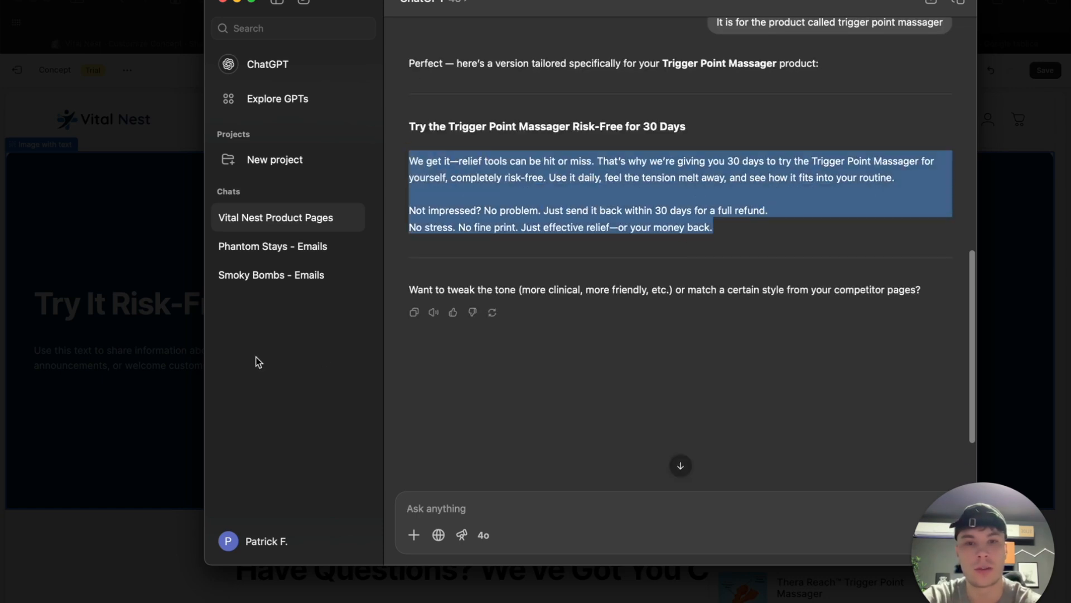
{"action": "left_click", "coordinate": [124, 320]}
{"action": "left_click", "coordinate": [172, 360]}
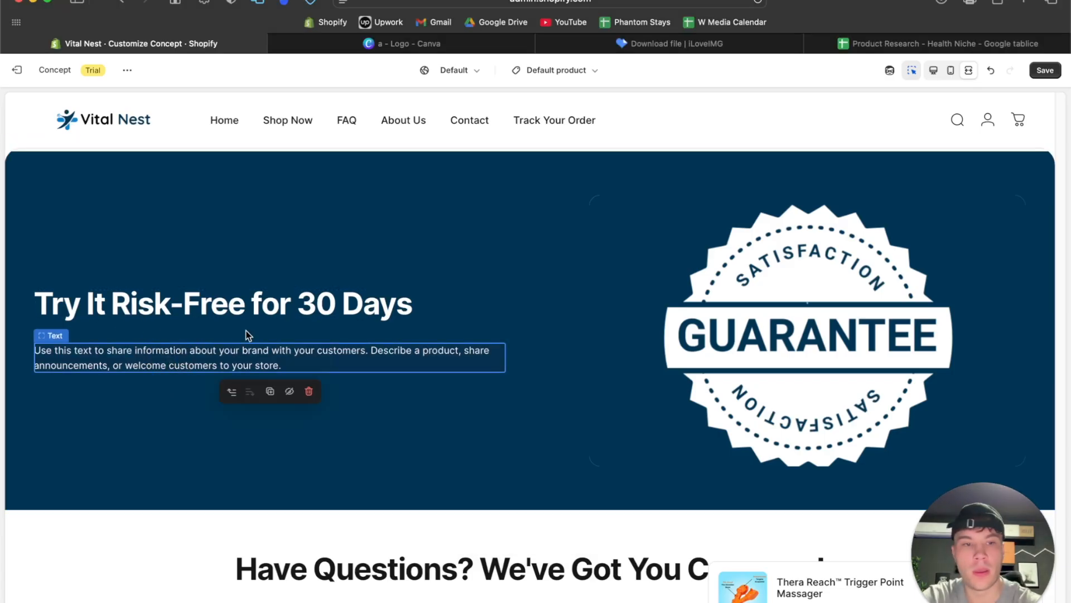
{"action": "left_click", "coordinate": [939, 73]}
{"action": "left_click", "coordinate": [976, 231]}
{"action": "key", "text": "super+a"}
{"action": "key", "text": "super+v"}
Remove the extra blank paragraph from the risk-free body text and replace the dash after "We get it" with a spaced hyphen
{"action": "left_click", "coordinate": [939, 225]}
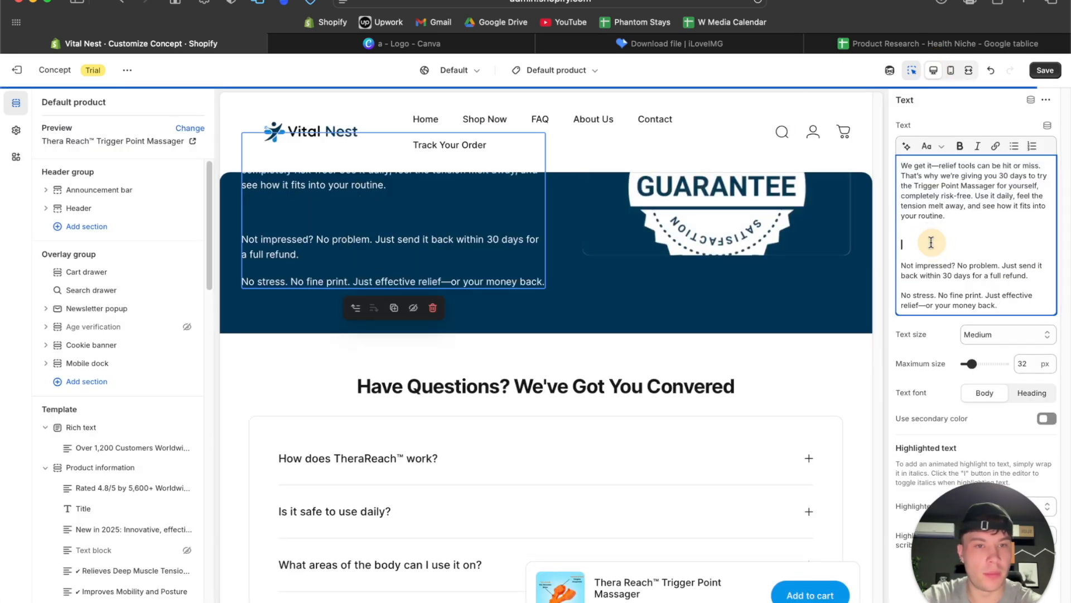
{"action": "key", "text": "BackSpace"}
{"action": "key", "text": "BackSpace"}
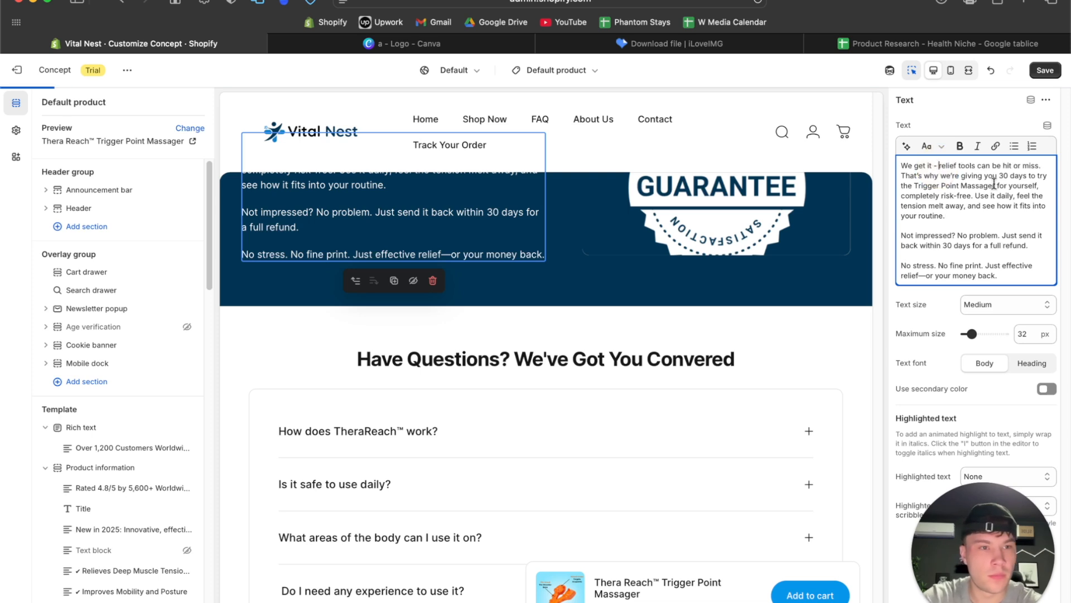
Start a new paragraph at "Use it daily", join "Not impressed?" onto it, and replace the dash after "effective relief" with a spaced hyphen
{"action": "left_click", "coordinate": [974, 193]}
{"action": "key", "text": "Return"}
{"action": "left_click", "coordinate": [1010, 226]}
{"action": "key", "text": "Delete"}
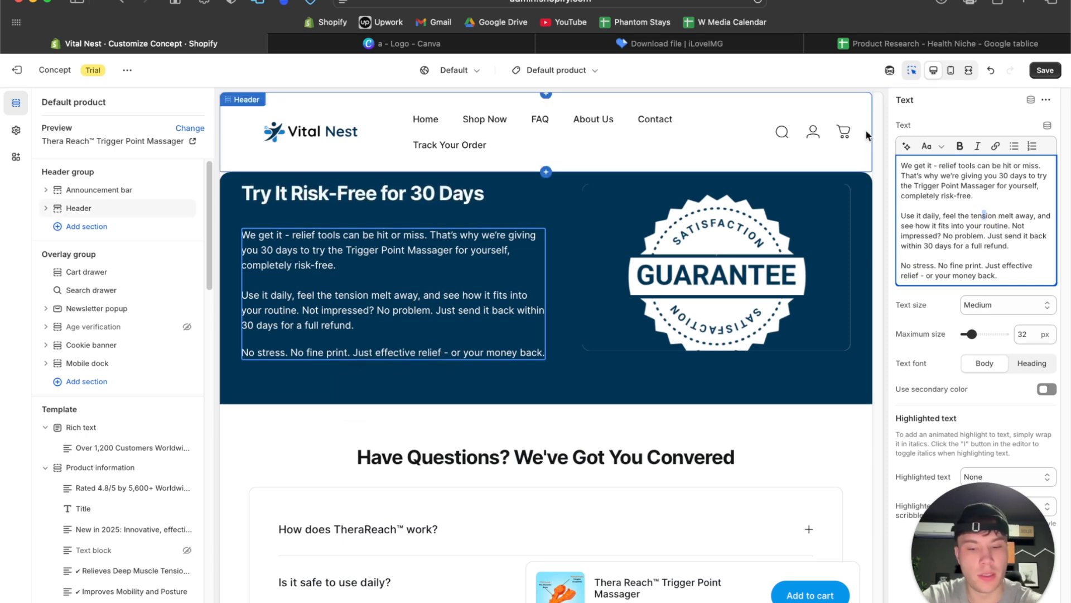
Make "Trigger Point Massager" and "30 days to try" bold in the first paragraph of the risk-free body text
{"action": "key", "text": "super+plus"}
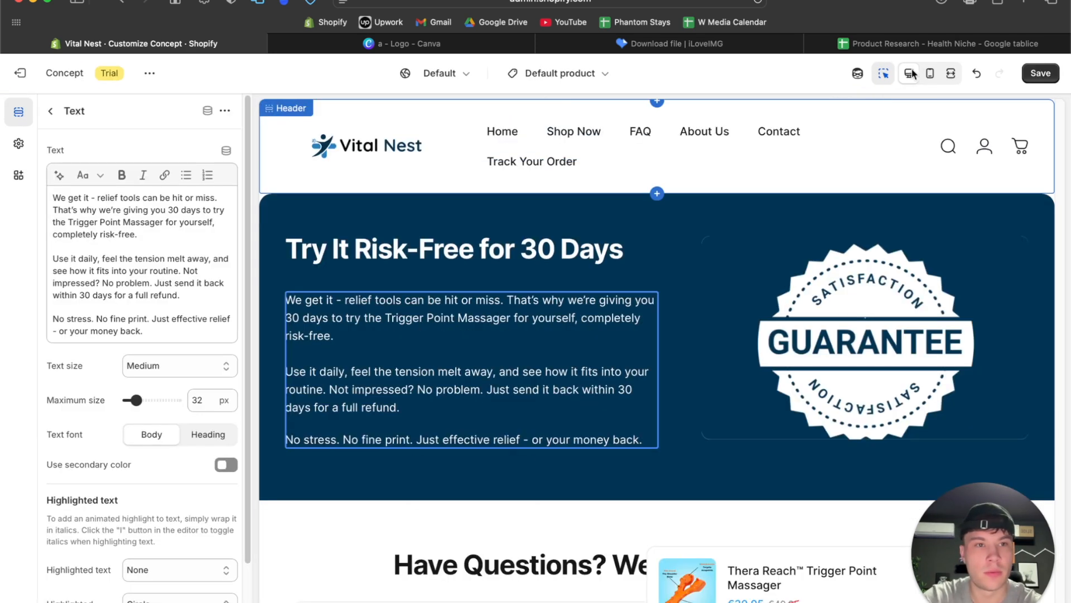
{"action": "left_click", "coordinate": [192, 250]}
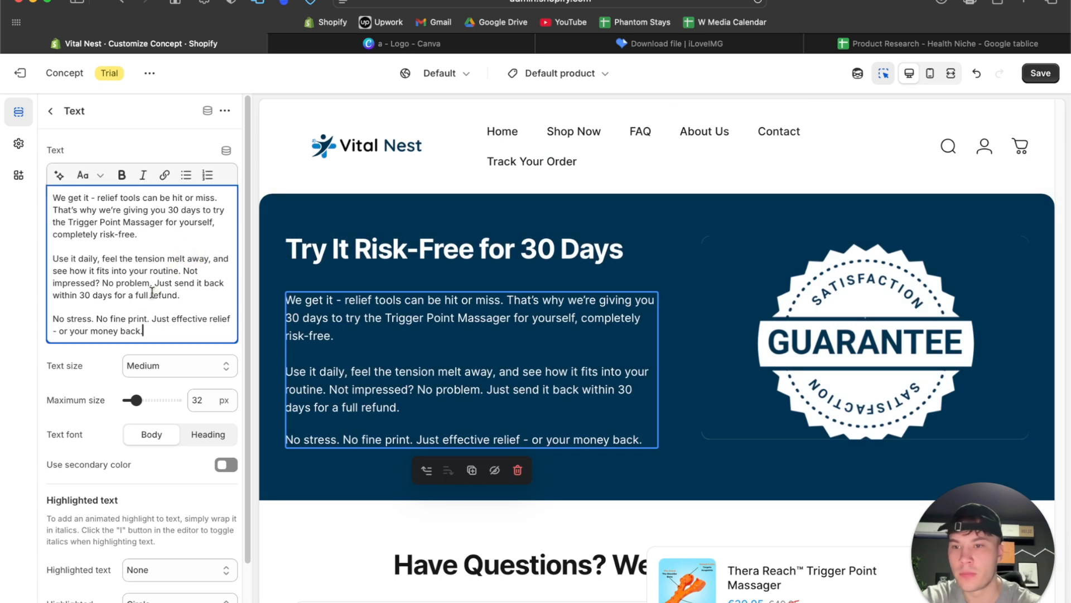
{"action": "scroll", "coordinate": [147, 301], "scroll_direction": "down", "scroll_amount": 1}
{"action": "scroll", "coordinate": [145, 302], "scroll_direction": "up", "scroll_amount": 1}
{"action": "scroll", "coordinate": [144, 304], "scroll_direction": "up", "scroll_amount": 1}
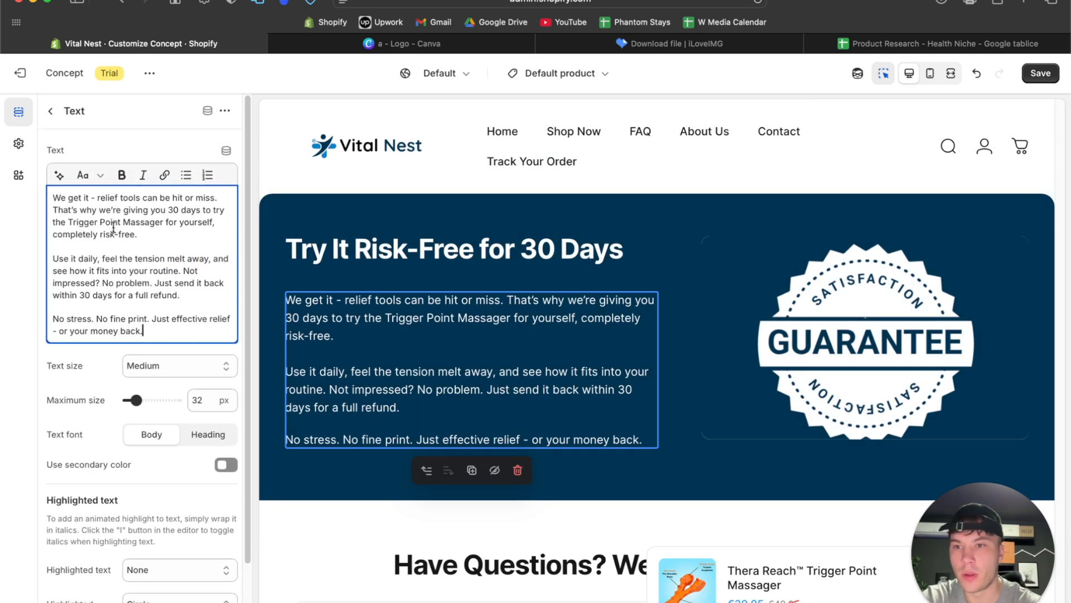
{"action": "left_click_drag", "start_coordinate": [134, 222], "coordinate": [170, 218]}
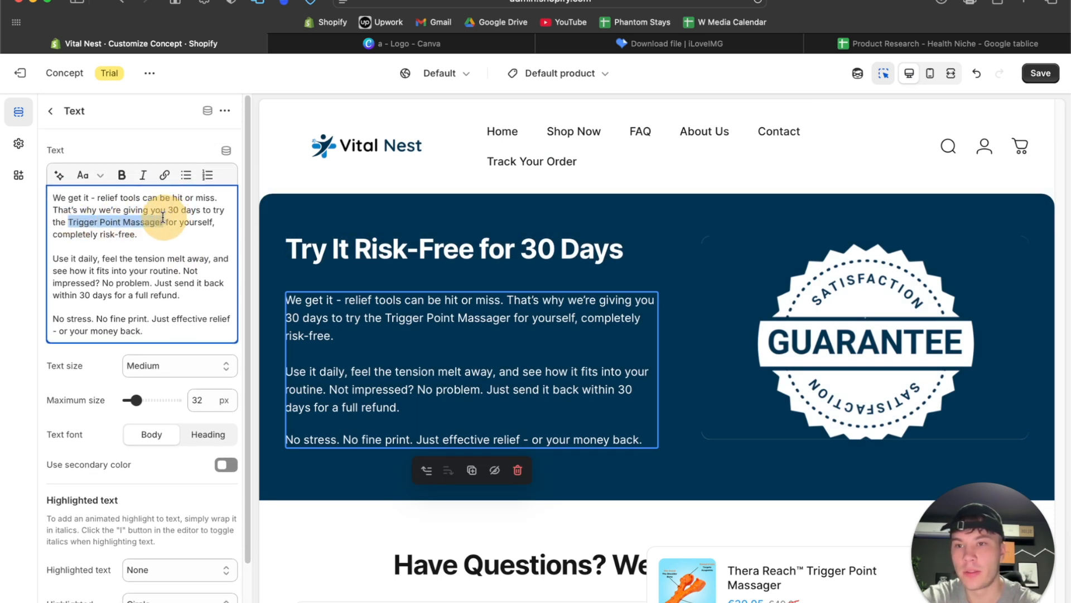
{"action": "left_click", "coordinate": [123, 170]}
{"action": "left_click_drag", "start_coordinate": [169, 211], "coordinate": [220, 204]}
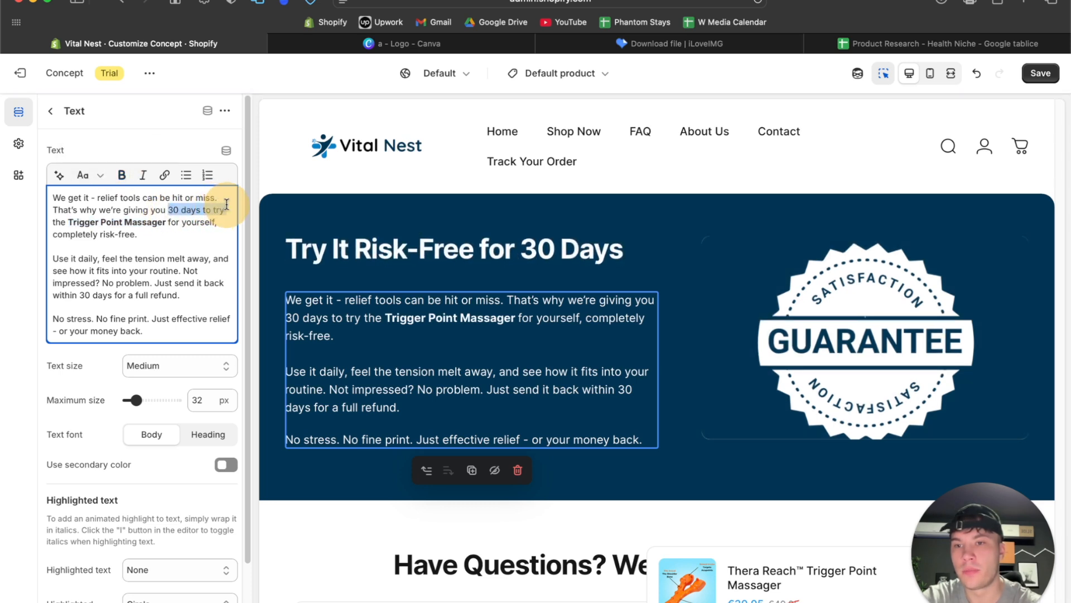
{"action": "left_click", "coordinate": [123, 176]}
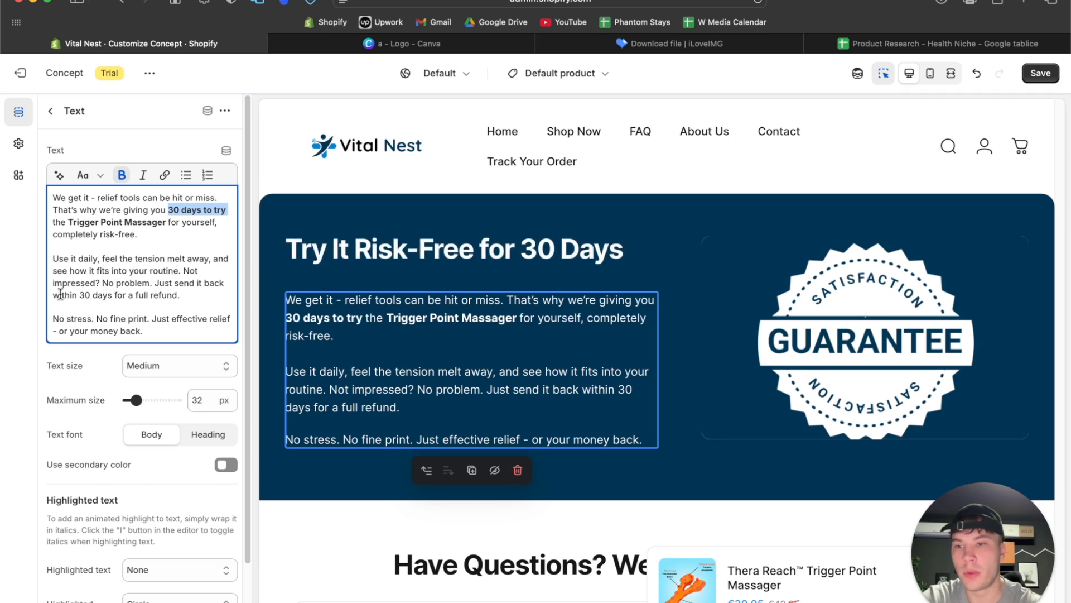
Make "send it back within 30 days for a full refund." and "effective relief - or your money back." bold in the body text
{"action": "left_click_drag", "start_coordinate": [190, 282], "coordinate": [205, 298]}
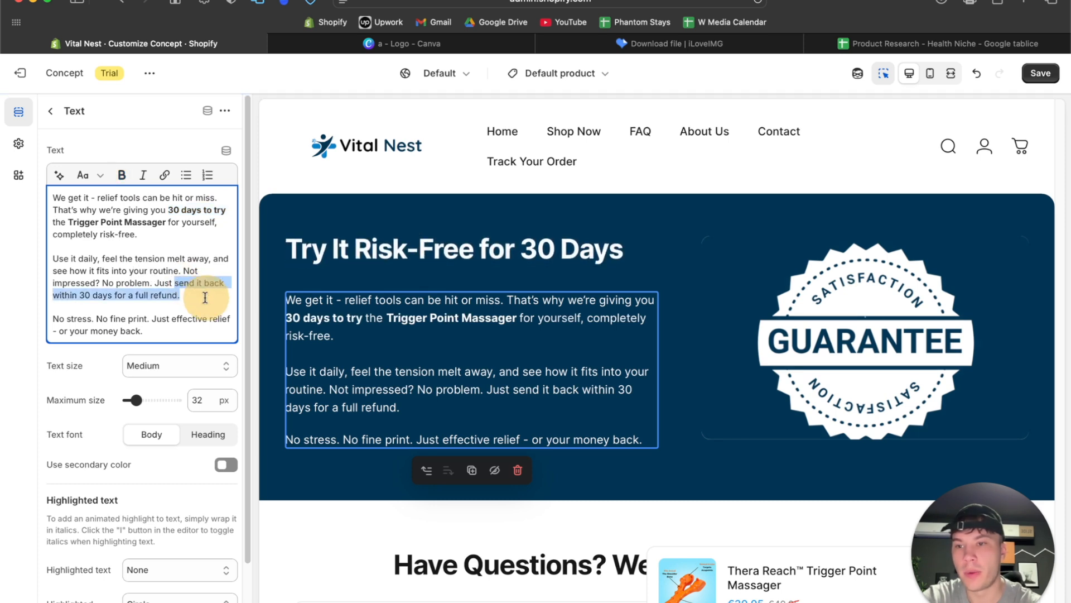
{"action": "left_click", "coordinate": [129, 308]}
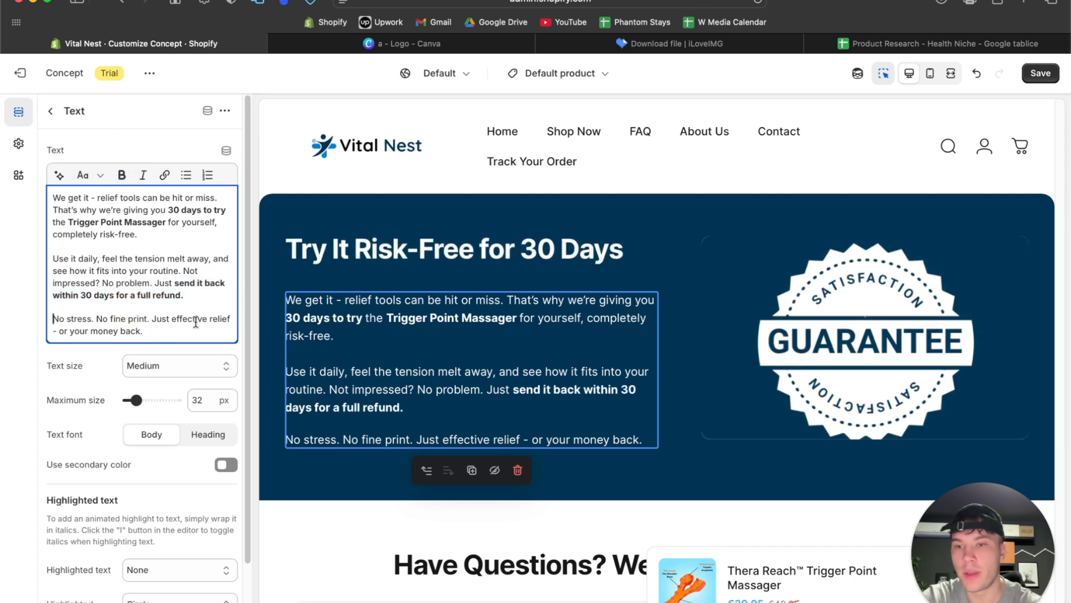
{"action": "left_click_drag", "start_coordinate": [173, 323], "coordinate": [186, 326]}
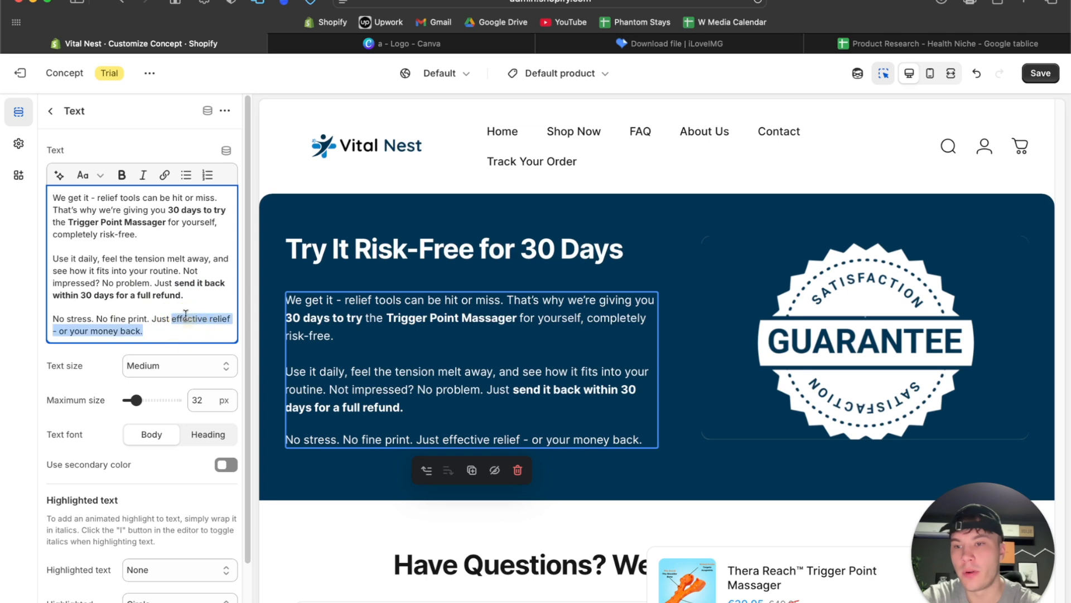
{"action": "left_click", "coordinate": [121, 177]}
{"action": "left_click", "coordinate": [148, 282]}
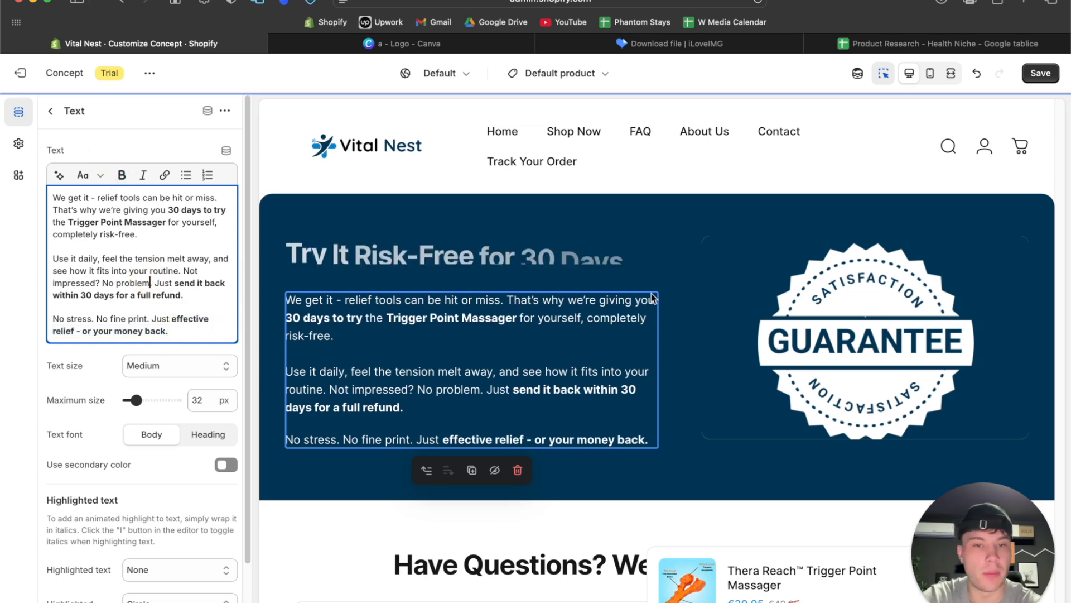
Set the body text base size to 18 px in the theme's typography settings and check it on the page sections
{"action": "scroll", "coordinate": [651, 293], "scroll_direction": "up", "scroll_amount": 6}
{"action": "scroll", "coordinate": [651, 297], "scroll_direction": "up", "scroll_amount": 6}
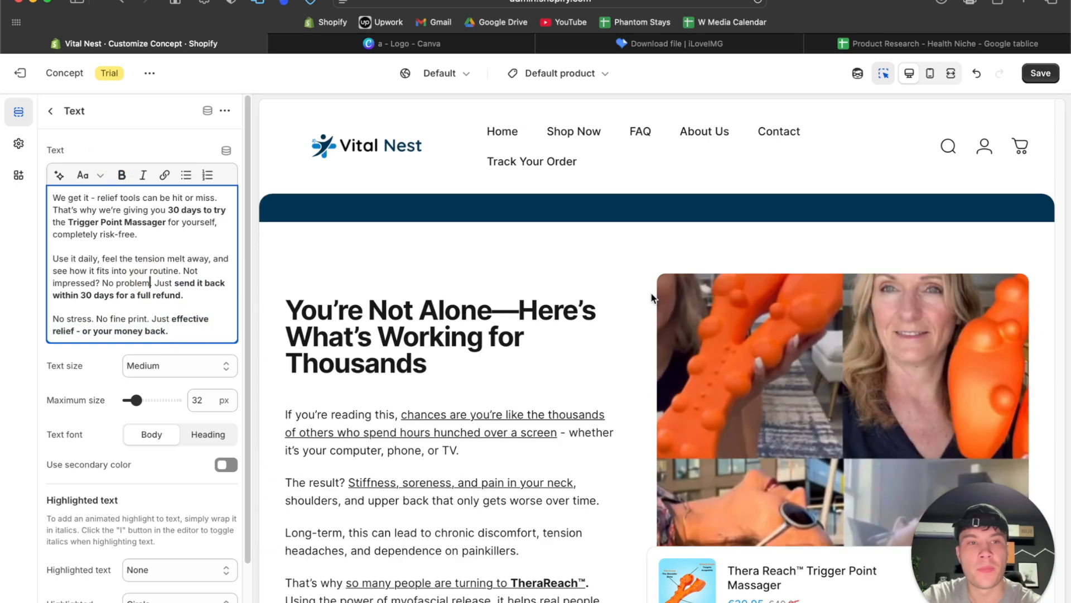
{"action": "scroll", "coordinate": [438, 295], "scroll_direction": "down", "scroll_amount": 12}
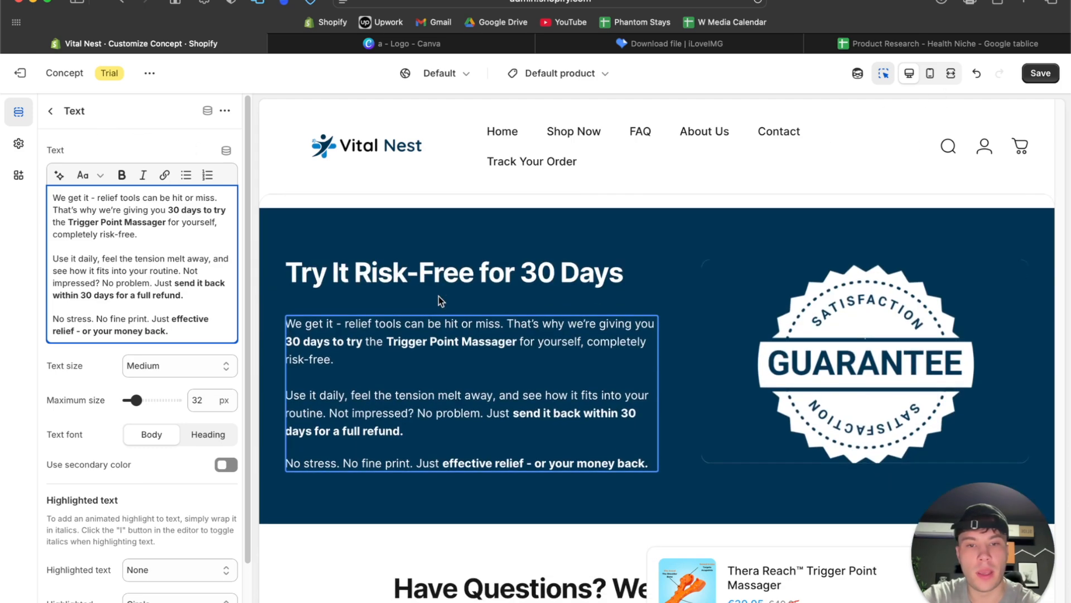
{"action": "scroll", "coordinate": [438, 295], "scroll_direction": "up", "scroll_amount": 6}
{"action": "scroll", "coordinate": [438, 296], "scroll_direction": "up", "scroll_amount": 5}
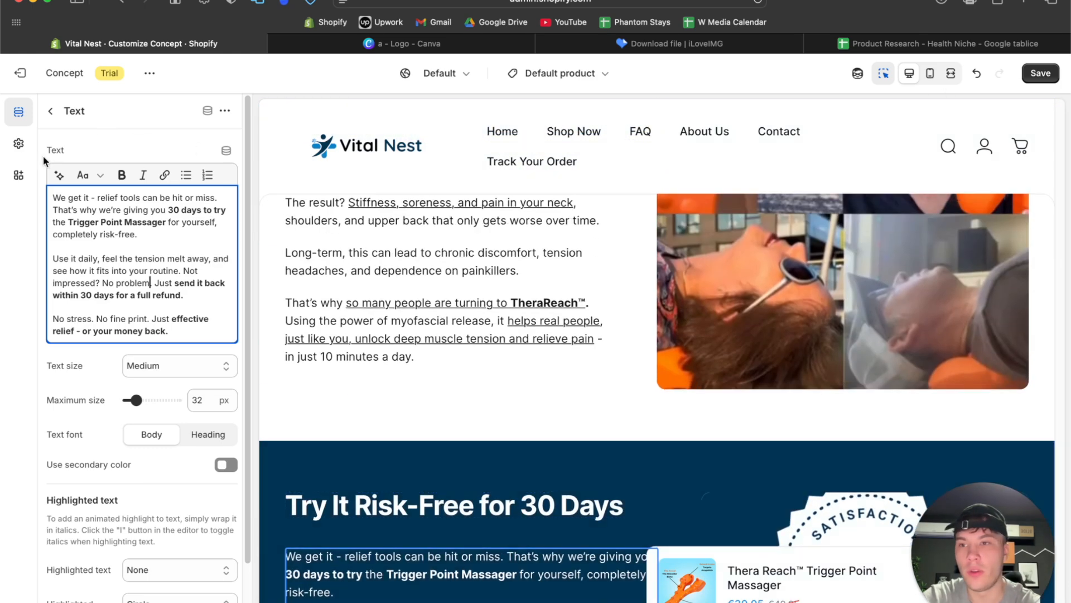
{"action": "left_click", "coordinate": [18, 144]}
{"action": "left_click", "coordinate": [106, 175]}
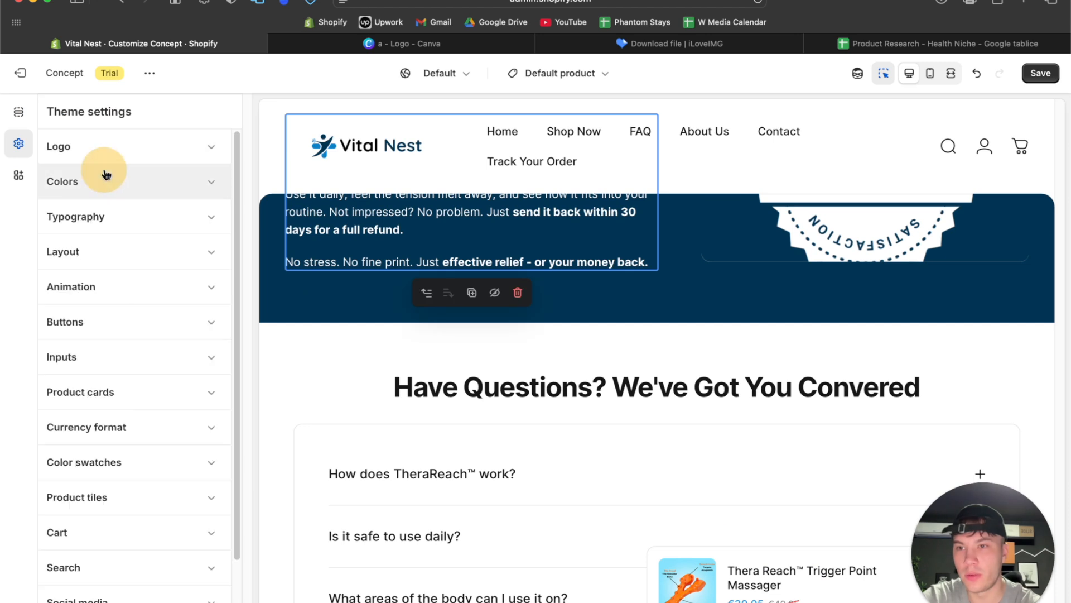
{"action": "left_click", "coordinate": [108, 224]}
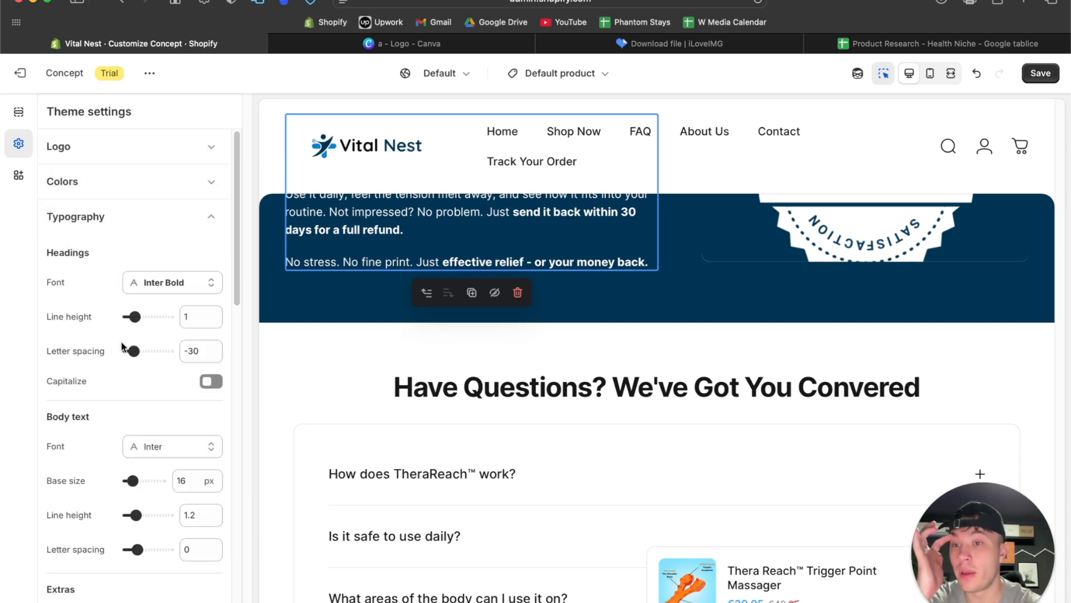
{"action": "scroll", "coordinate": [123, 347], "scroll_direction": "down", "scroll_amount": 3}
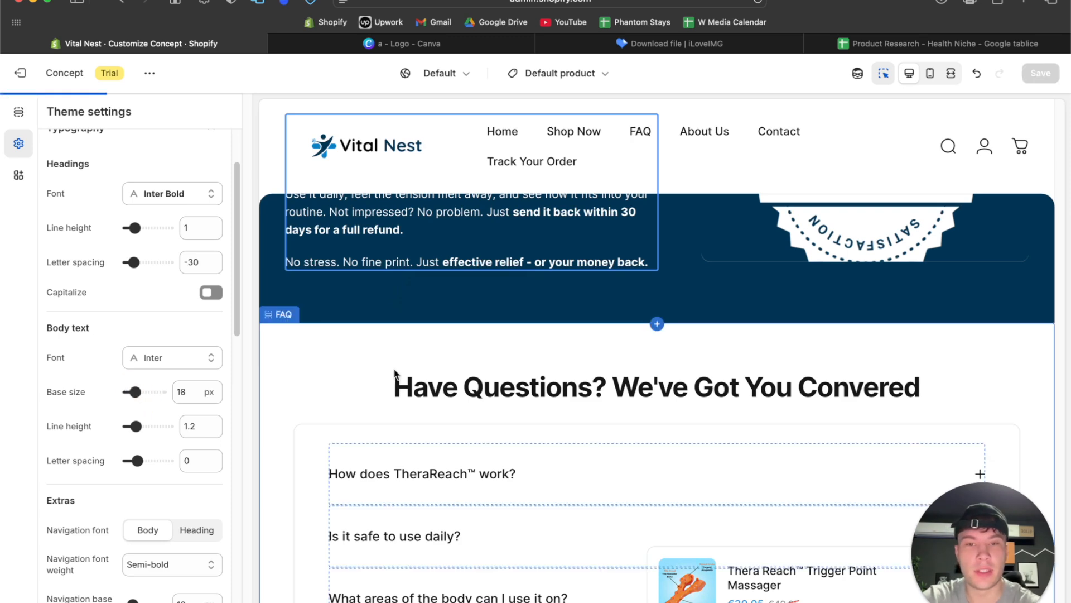
{"action": "scroll", "coordinate": [394, 370], "scroll_direction": "up", "scroll_amount": 10}
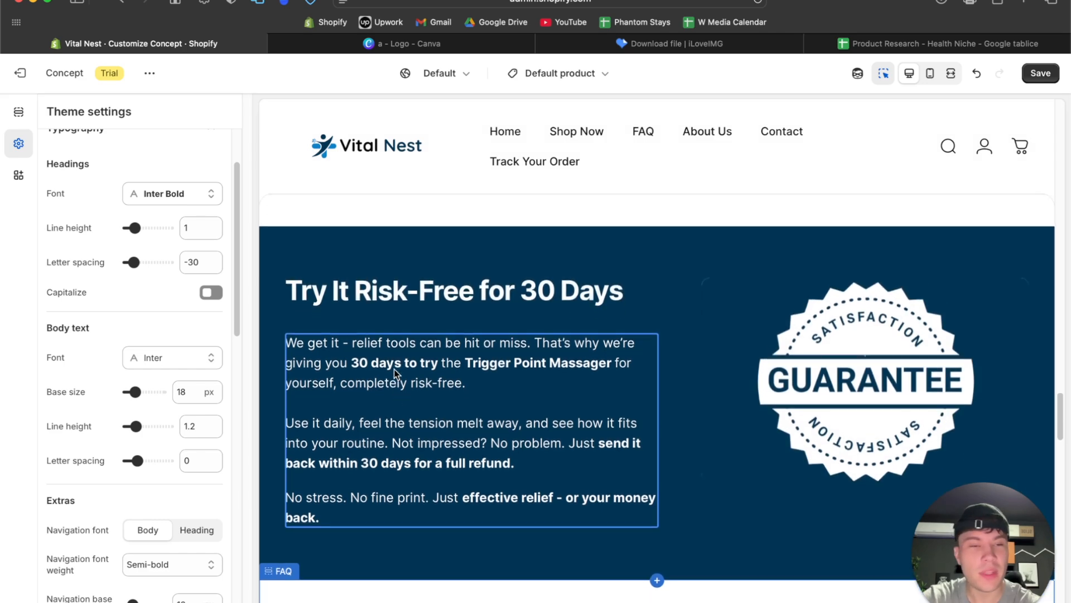
{"action": "scroll", "coordinate": [393, 370], "scroll_direction": "up", "scroll_amount": 8}
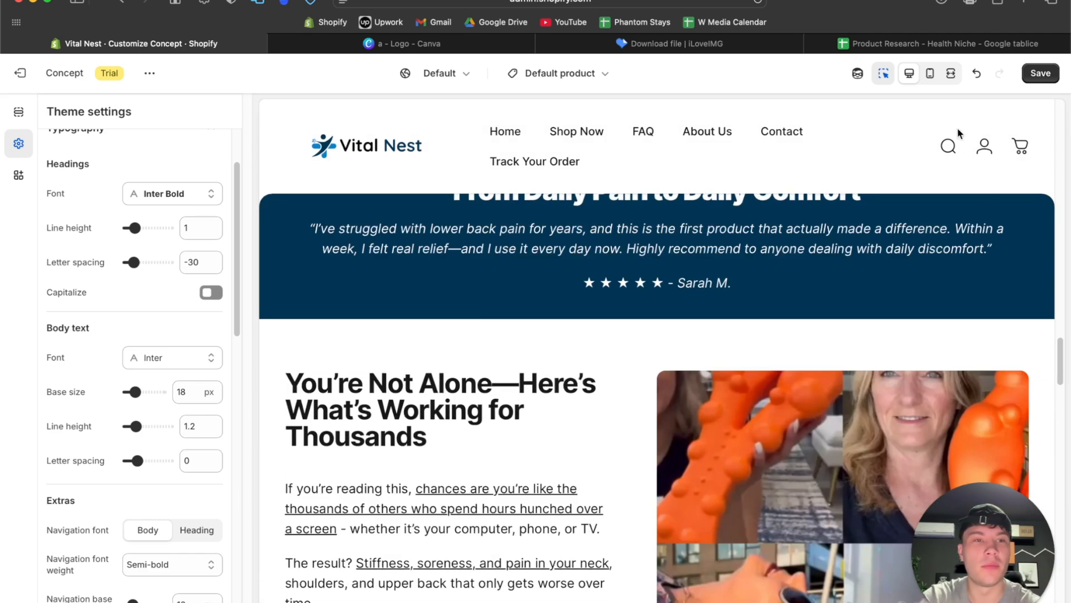
Review the product page in the fullscreen preview, from the announcement bar down to the "You're Not Alone" section
{"action": "left_click", "coordinate": [948, 84]}
{"action": "scroll", "coordinate": [751, 228], "scroll_direction": "up", "scroll_amount": 15}
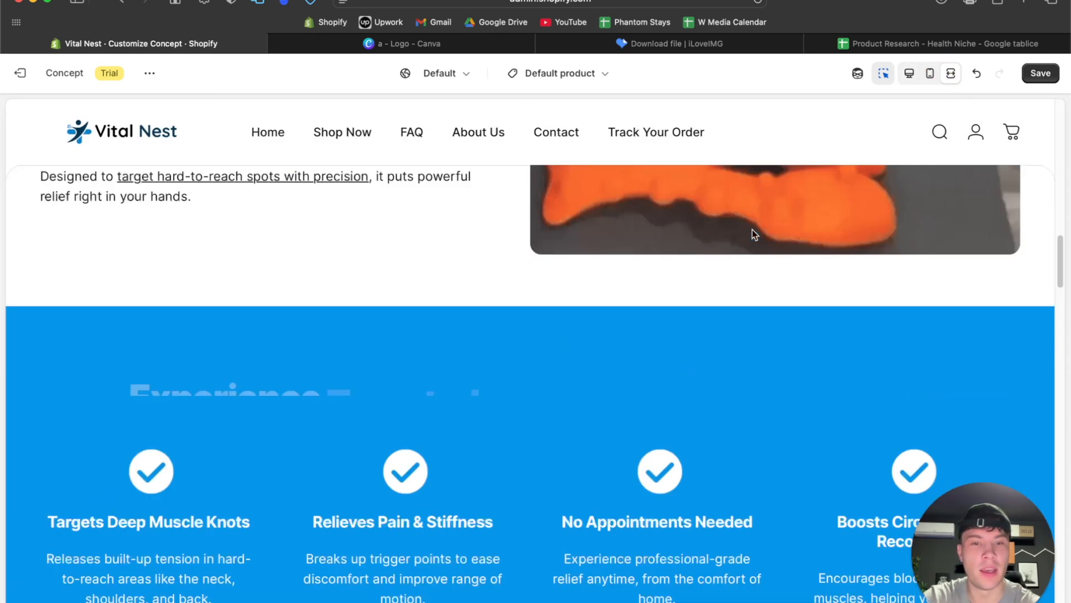
{"action": "scroll", "coordinate": [752, 229], "scroll_direction": "up", "scroll_amount": 10}
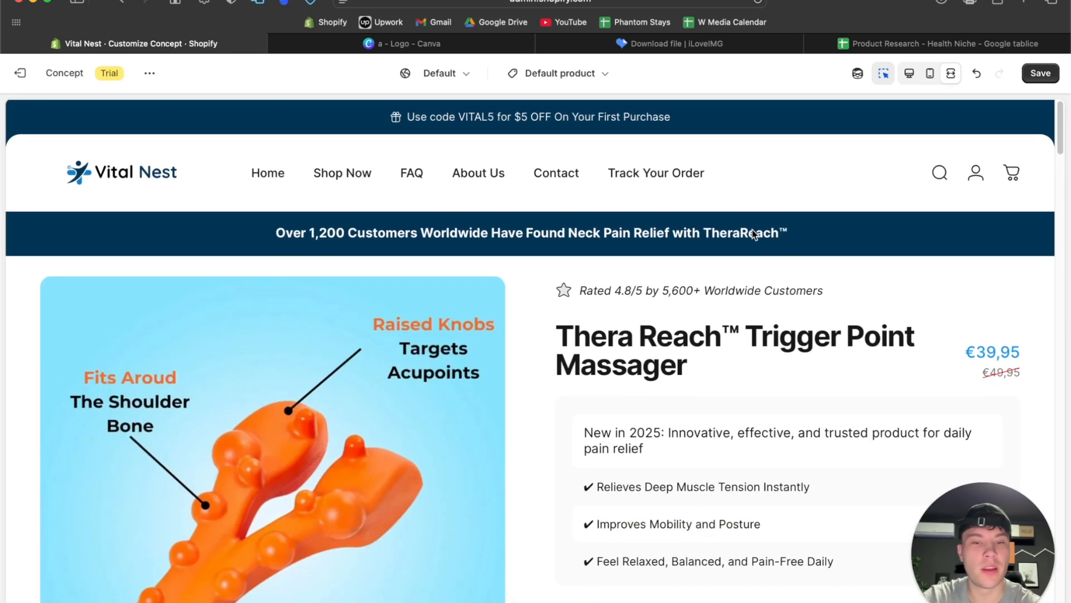
{"action": "scroll", "coordinate": [752, 230], "scroll_direction": "down", "scroll_amount": 5}
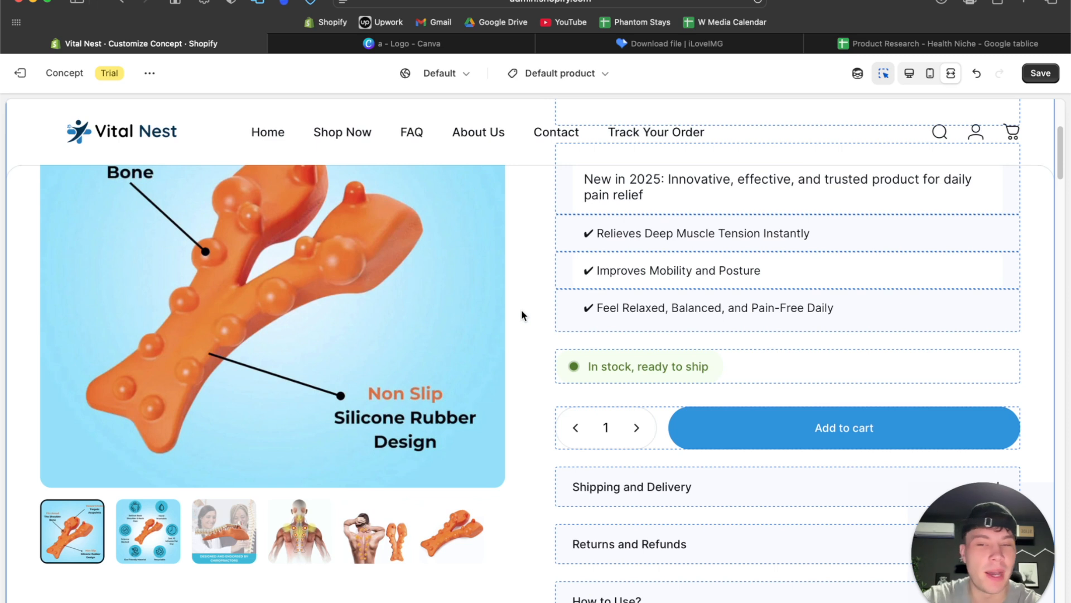
{"action": "scroll", "coordinate": [522, 313], "scroll_direction": "down", "scroll_amount": 2}
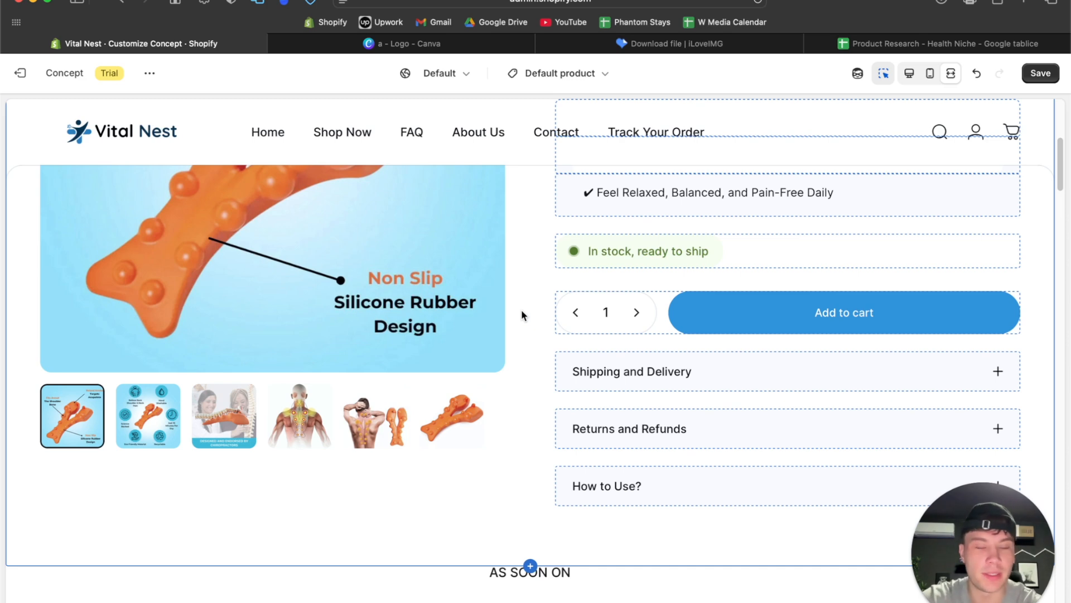
{"action": "scroll", "coordinate": [476, 363], "scroll_direction": "down", "scroll_amount": 7}
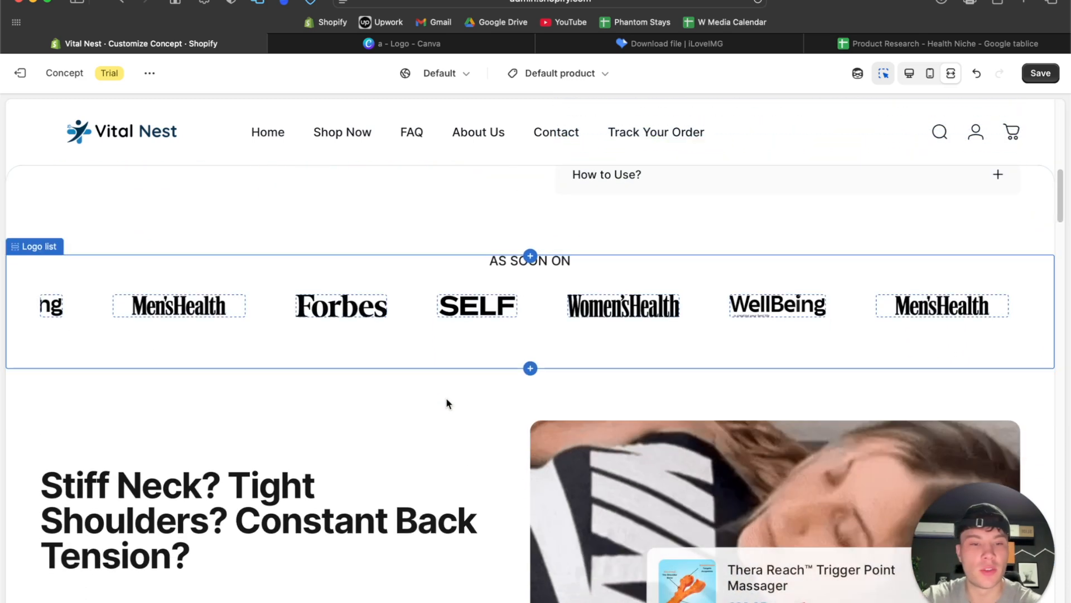
{"action": "scroll", "coordinate": [446, 397], "scroll_direction": "down", "scroll_amount": 3}
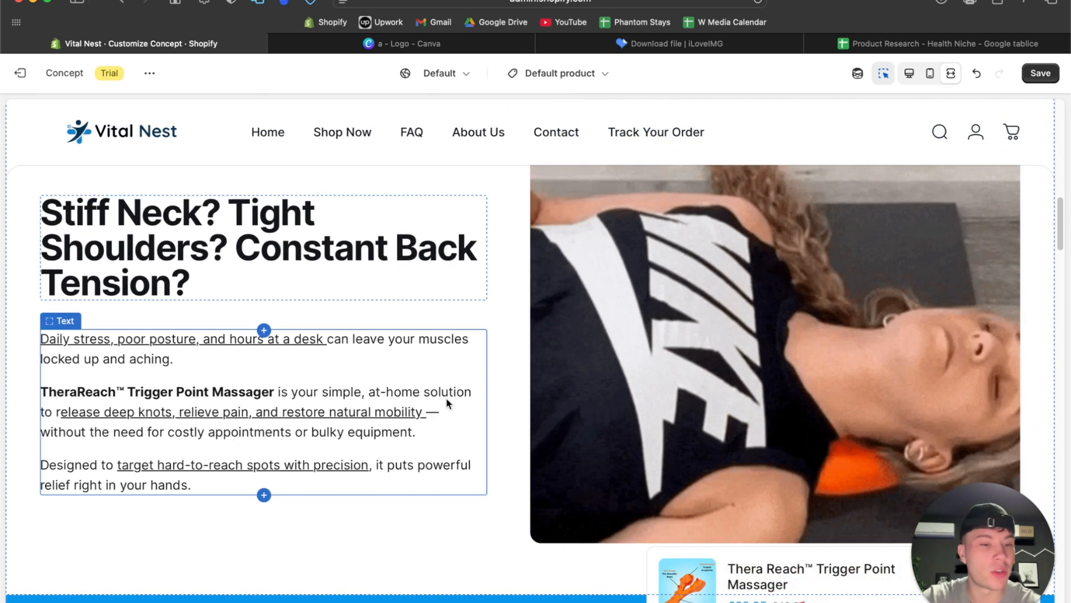
{"action": "scroll", "coordinate": [446, 397], "scroll_direction": "down", "scroll_amount": 10}
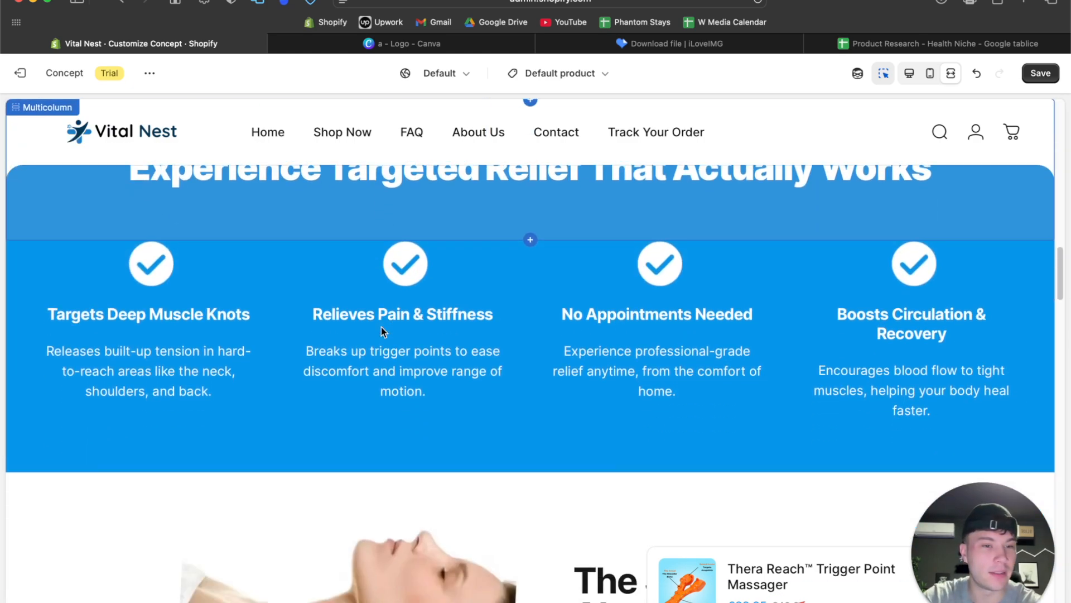
{"action": "scroll", "coordinate": [381, 327], "scroll_direction": "down", "scroll_amount": 20}
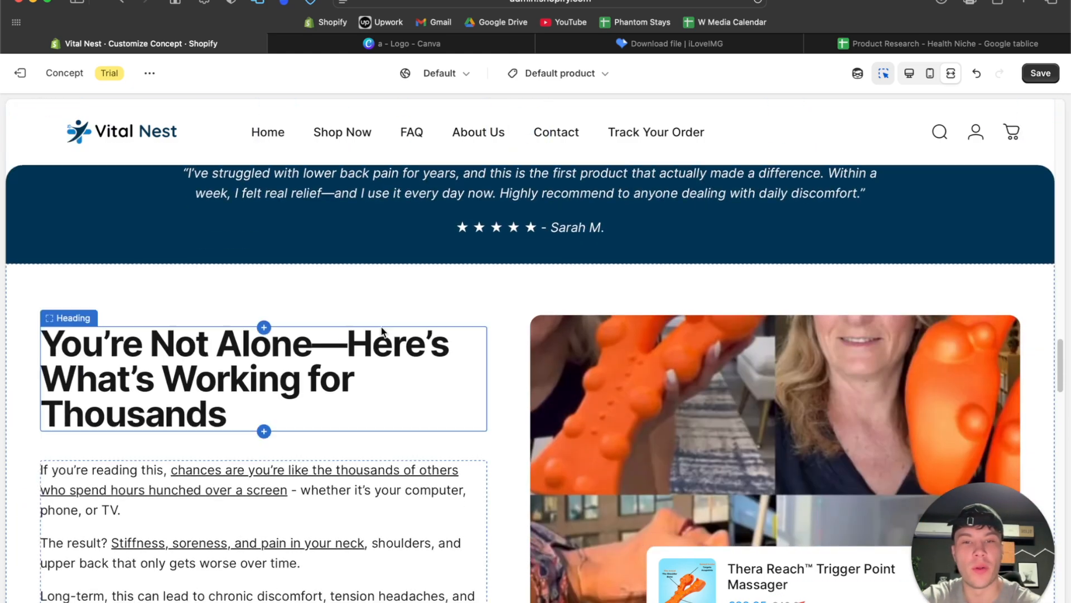
Examine how the risk-free section fits between its neighbouring sections, and review the rest of the page through the customer reviews
{"action": "scroll", "coordinate": [381, 330], "scroll_direction": "down", "scroll_amount": 2}
{"action": "scroll", "coordinate": [381, 330], "scroll_direction": "up", "scroll_amount": 10}
{"action": "scroll", "coordinate": [381, 331], "scroll_direction": "down", "scroll_amount": 15}
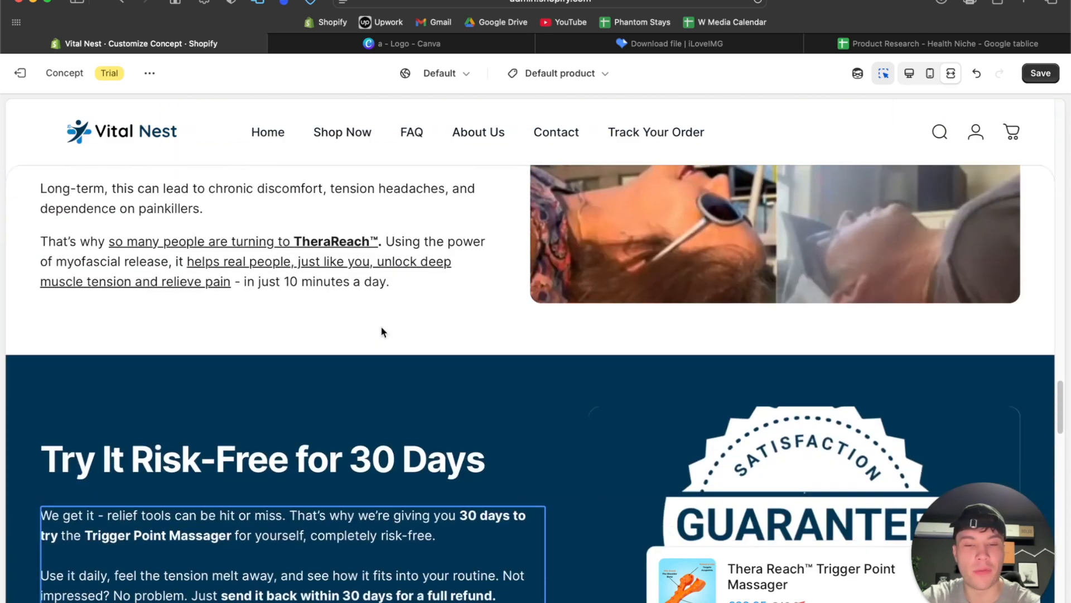
{"action": "scroll", "coordinate": [381, 330], "scroll_direction": "down", "scroll_amount": 1}
{"action": "scroll", "coordinate": [601, 317], "scroll_direction": "up", "scroll_amount": 5}
{"action": "scroll", "coordinate": [598, 312], "scroll_direction": "down", "scroll_amount": 4}
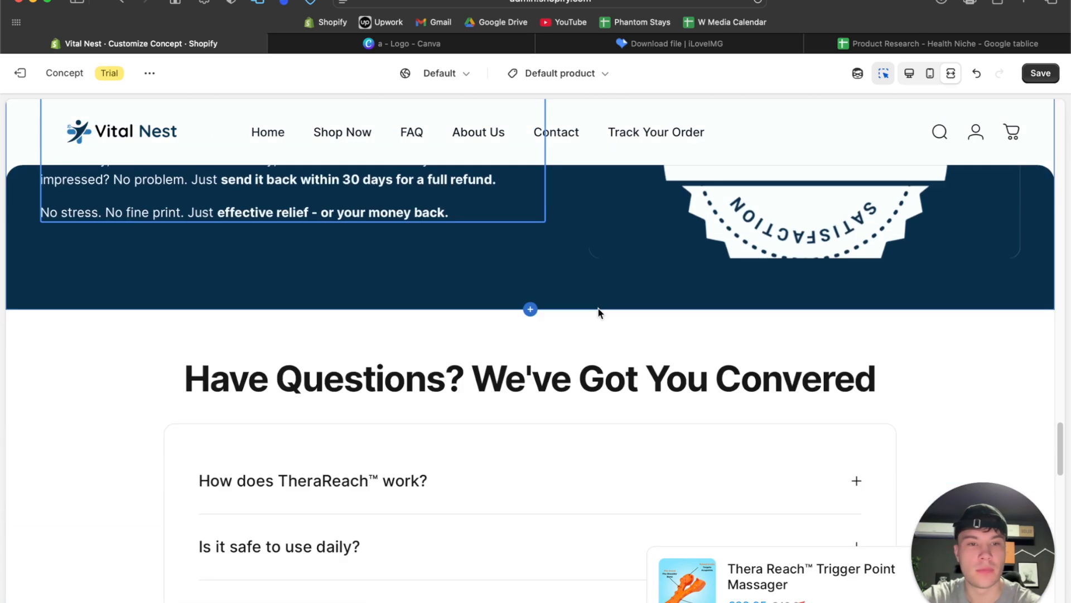
{"action": "scroll", "coordinate": [597, 307], "scroll_direction": "up", "scroll_amount": 8}
{"action": "scroll", "coordinate": [598, 310], "scroll_direction": "down", "scroll_amount": 6}
{"action": "scroll", "coordinate": [599, 310], "scroll_direction": "up", "scroll_amount": 3}
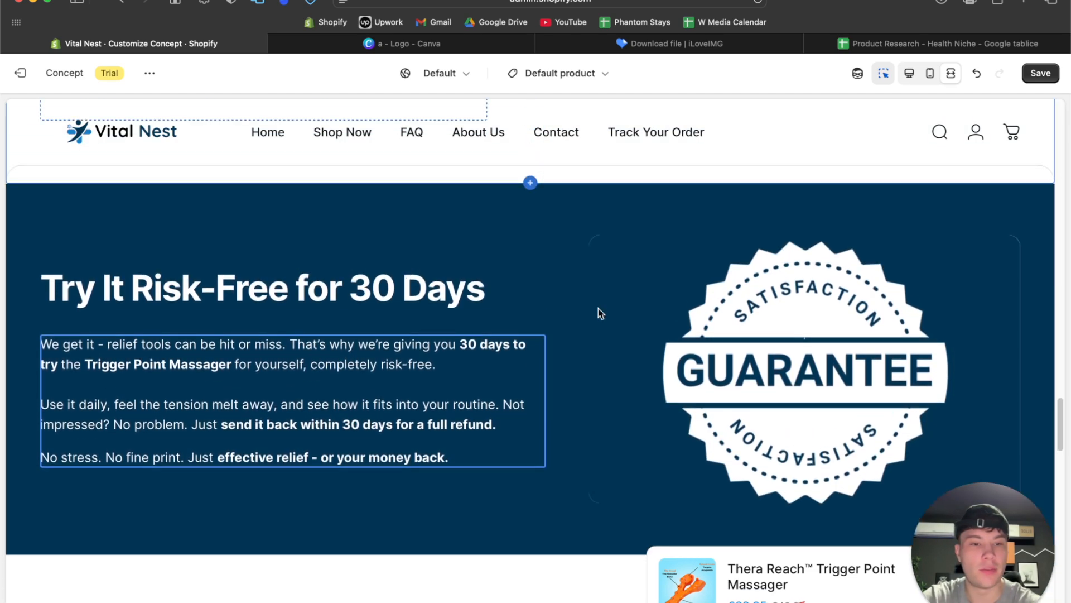
{"action": "scroll", "coordinate": [838, 335], "scroll_direction": "up", "scroll_amount": 2}
{"action": "scroll", "coordinate": [836, 323], "scroll_direction": "down", "scroll_amount": 8}
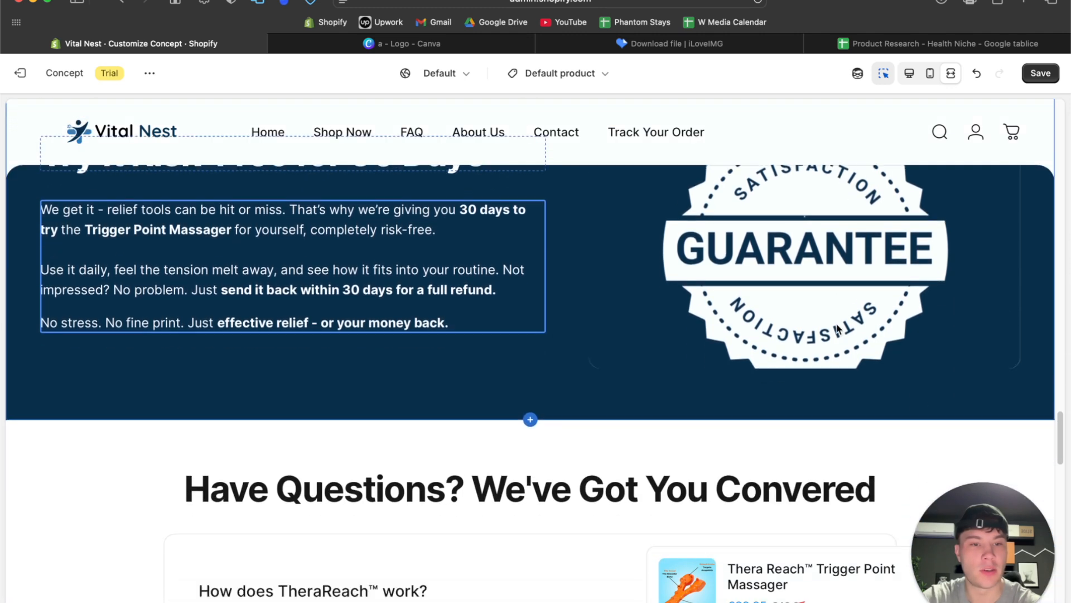
{"action": "scroll", "coordinate": [809, 335], "scroll_direction": "up", "scroll_amount": 4}
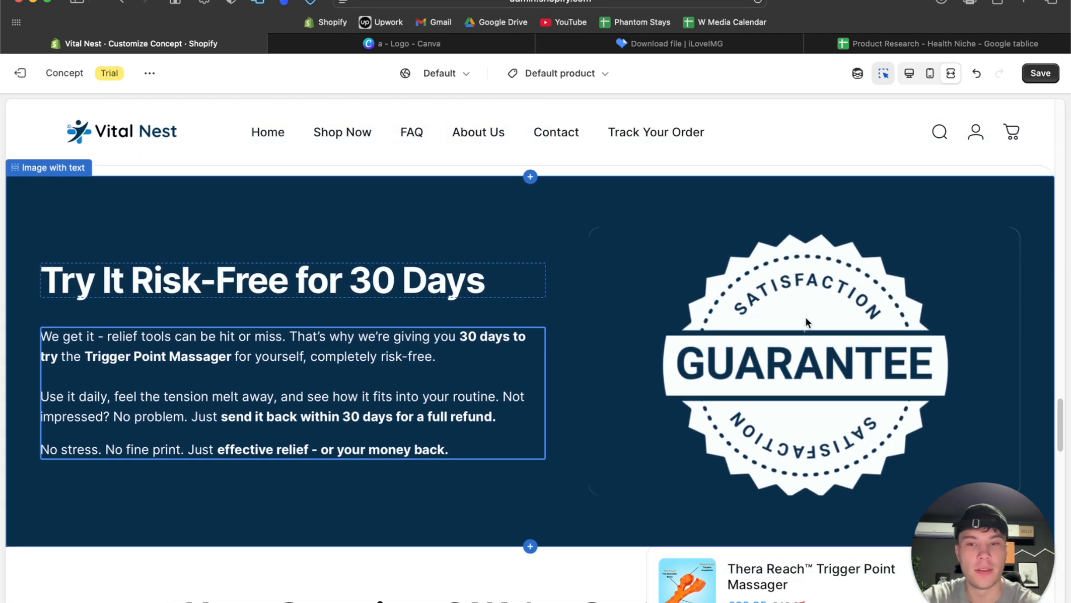
{"action": "scroll", "coordinate": [547, 363], "scroll_direction": "down", "scroll_amount": 15}
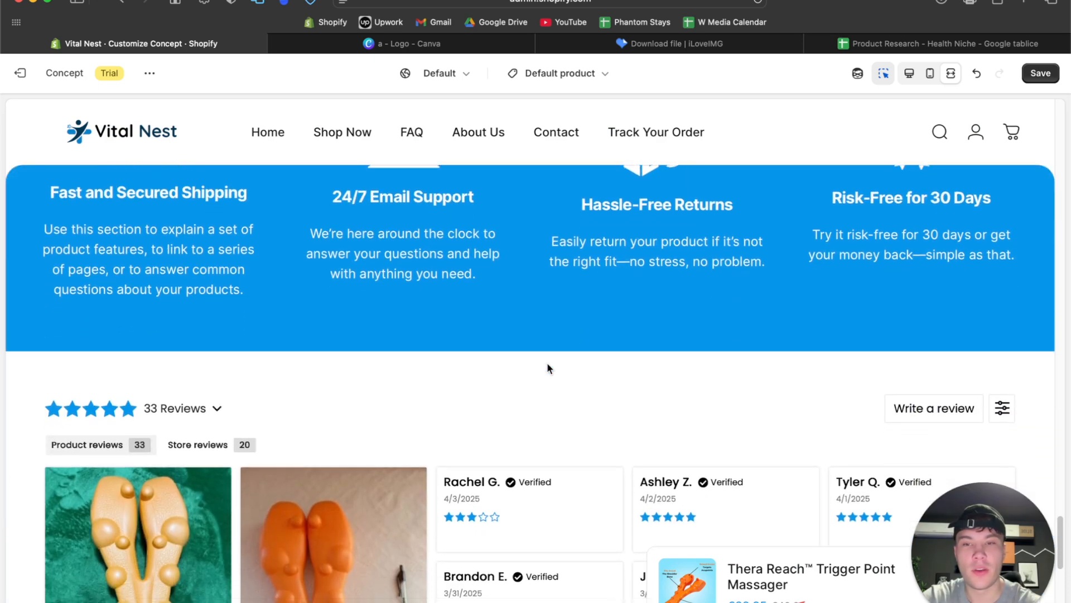
{"action": "scroll", "coordinate": [548, 367], "scroll_direction": "down", "scroll_amount": 2}
{"action": "scroll", "coordinate": [547, 374], "scroll_direction": "up", "scroll_amount": 20}
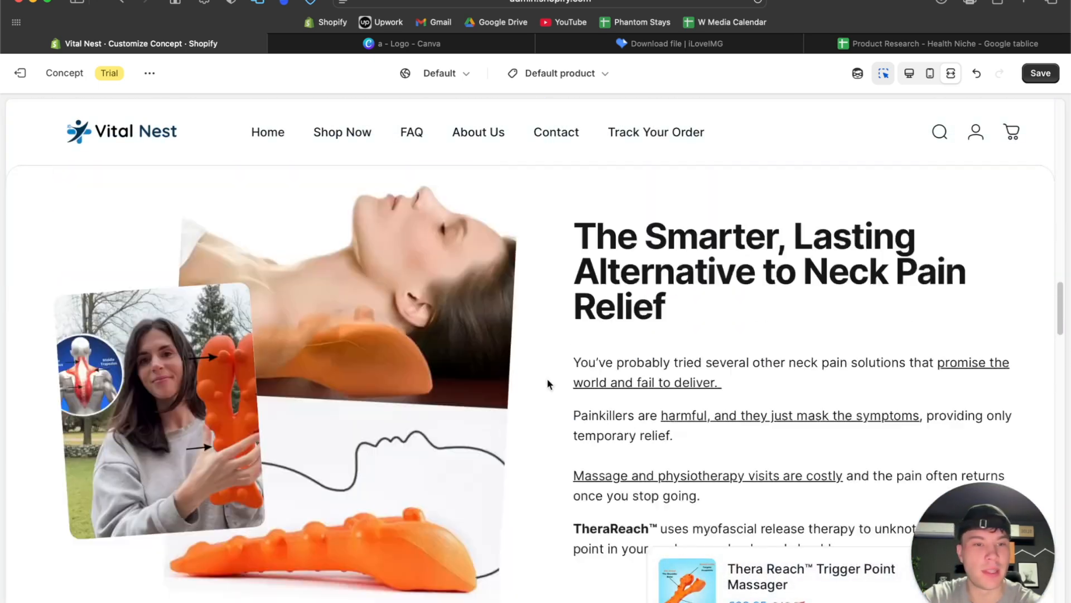
{"action": "scroll", "coordinate": [548, 380], "scroll_direction": "up", "scroll_amount": 5}
{"action": "scroll", "coordinate": [548, 380], "scroll_direction": "down", "scroll_amount": 10}
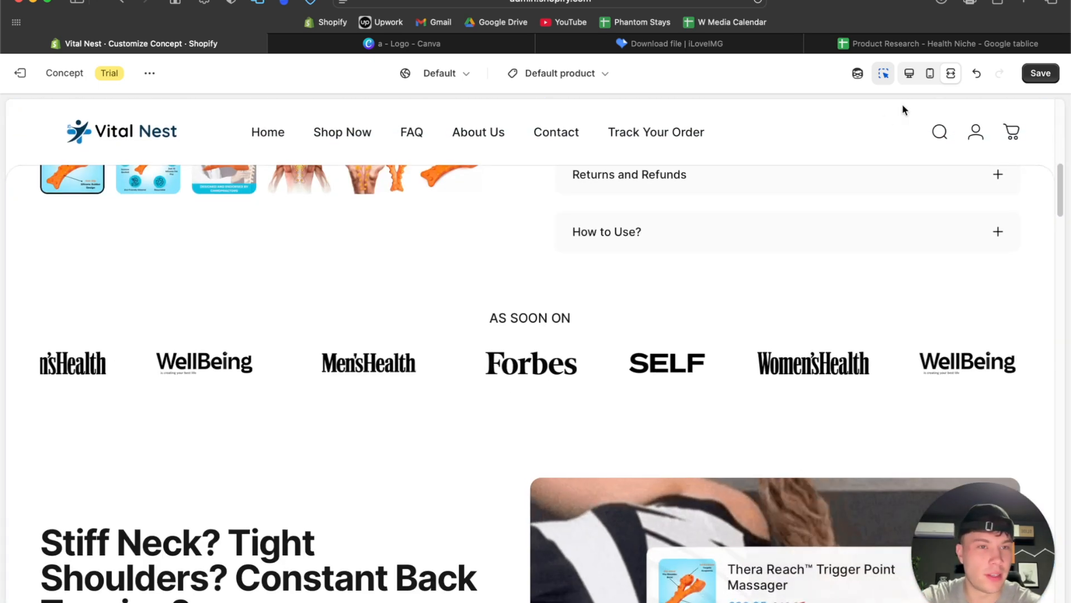
Review the section spacing in the fullscreen preview, from the press logos down to the "Have Questions?" section
{"action": "left_click", "coordinate": [909, 79]}
{"action": "scroll", "coordinate": [647, 297], "scroll_direction": "down", "scroll_amount": 3}
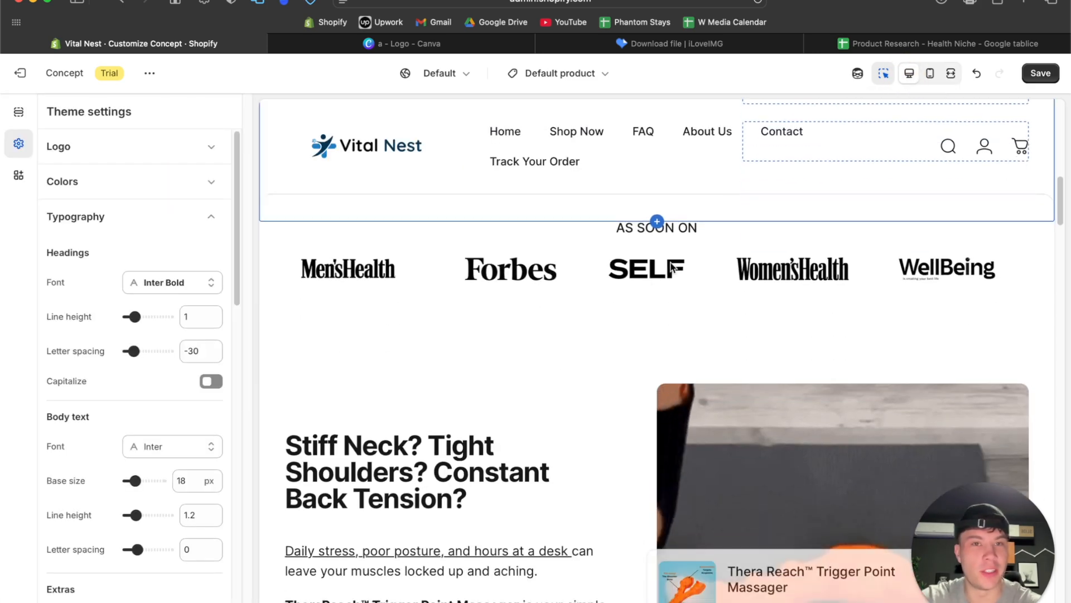
{"action": "left_click", "coordinate": [951, 73]}
{"action": "scroll", "coordinate": [683, 232], "scroll_direction": "down", "scroll_amount": 3}
{"action": "scroll", "coordinate": [684, 232], "scroll_direction": "down", "scroll_amount": 10}
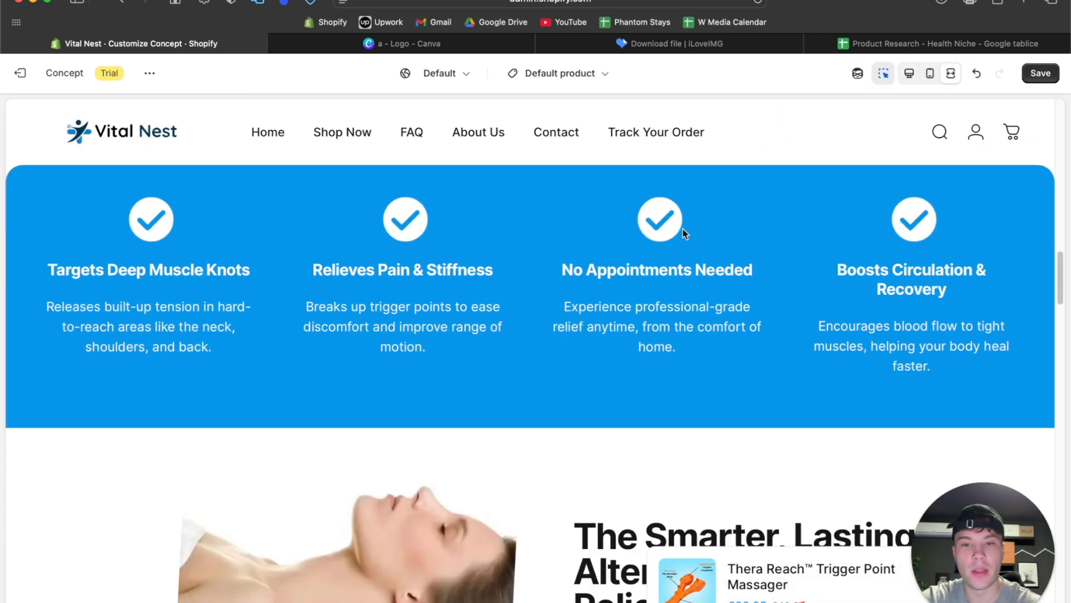
{"action": "scroll", "coordinate": [684, 233], "scroll_direction": "up", "scroll_amount": 5}
{"action": "scroll", "coordinate": [685, 234], "scroll_direction": "up", "scroll_amount": 8}
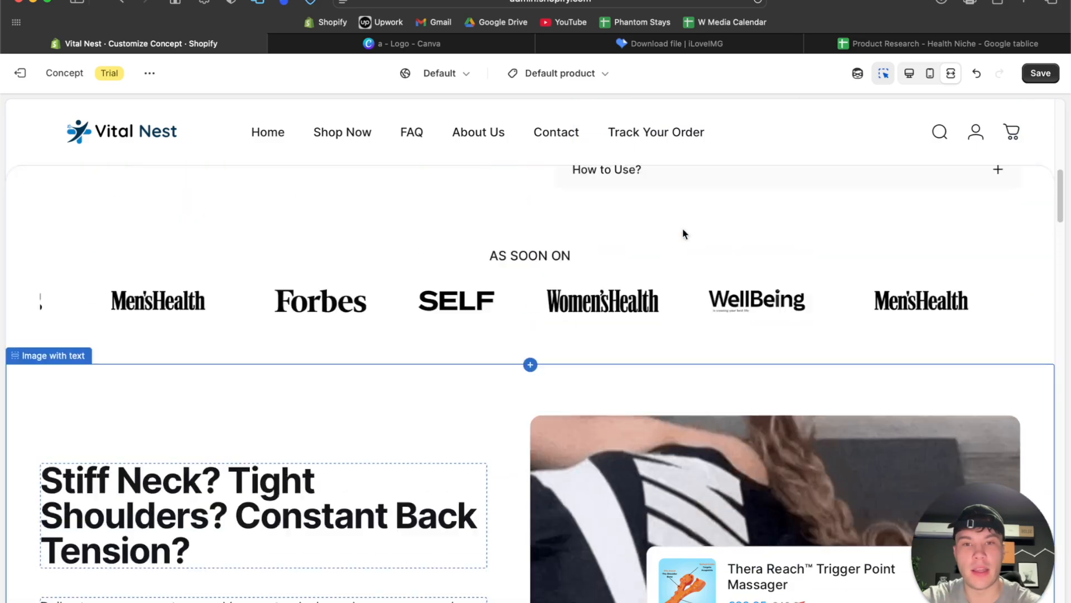
{"action": "scroll", "coordinate": [685, 233], "scroll_direction": "down", "scroll_amount": 12}
{"action": "scroll", "coordinate": [685, 233], "scroll_direction": "down", "scroll_amount": 7}
{"action": "scroll", "coordinate": [502, 249], "scroll_direction": "up", "scroll_amount": 3}
{"action": "scroll", "coordinate": [502, 249], "scroll_direction": "down", "scroll_amount": 3}
{"action": "scroll", "coordinate": [502, 250], "scroll_direction": "down", "scroll_amount": 8}
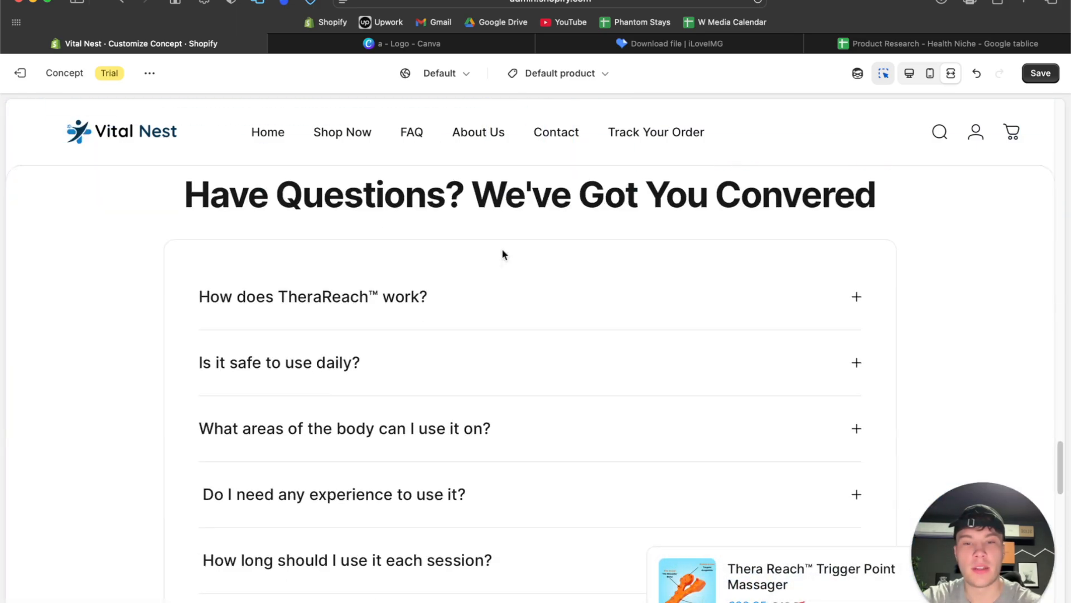
{"action": "scroll", "coordinate": [502, 251], "scroll_direction": "up", "scroll_amount": 9}
{"action": "scroll", "coordinate": [476, 307], "scroll_direction": "up", "scroll_amount": 3}
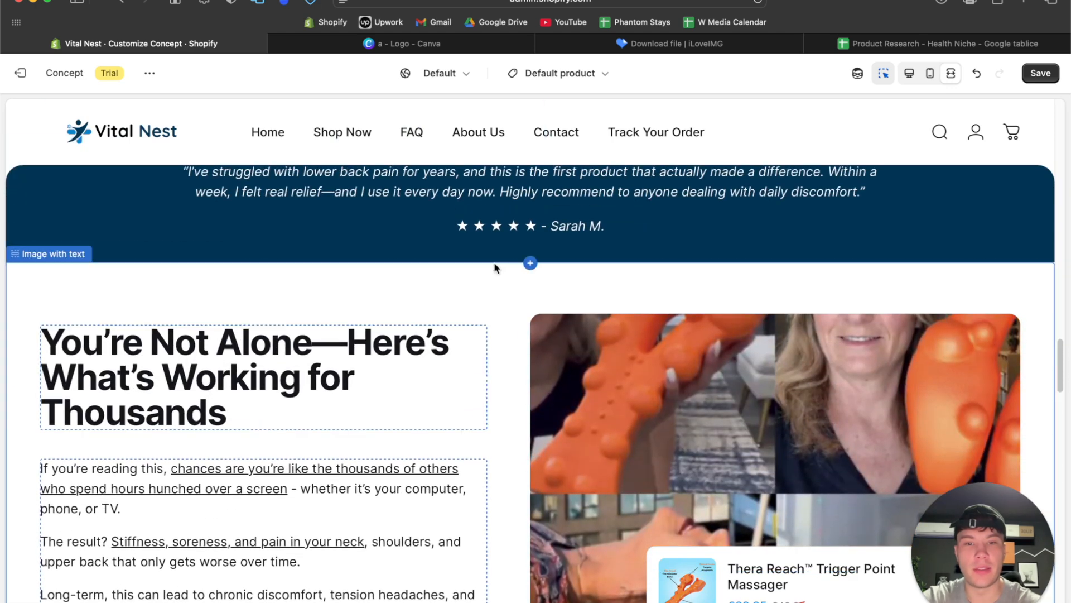
Set both the top and bottom padding of the "You're Not Alone" image-with-text section to 84 px
{"action": "left_click", "coordinate": [909, 74]}
{"action": "scroll", "coordinate": [578, 250], "scroll_direction": "down", "scroll_amount": 3}
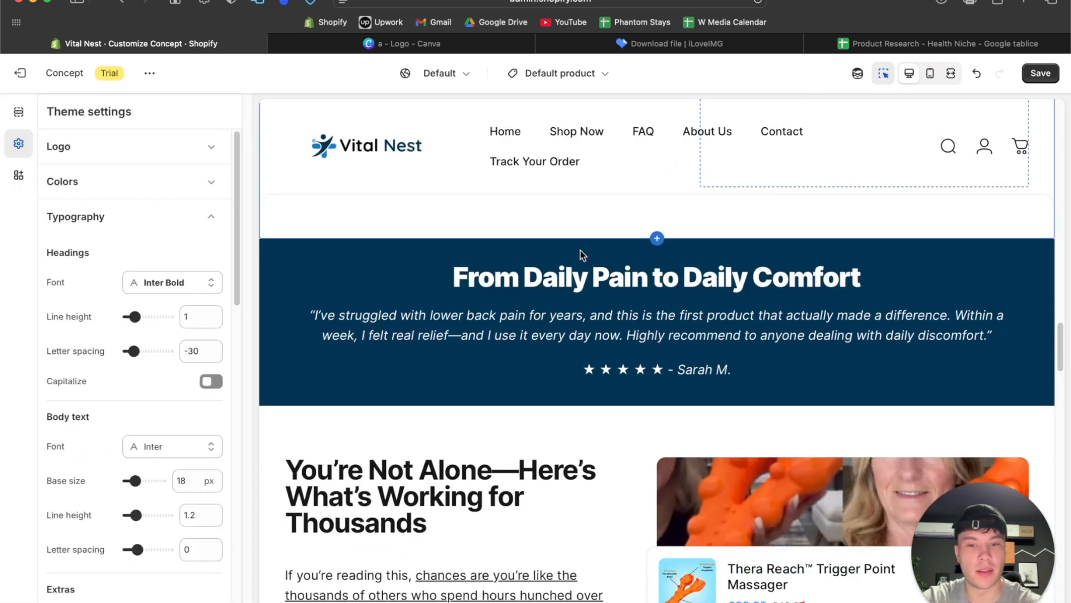
{"action": "left_click", "coordinate": [570, 327]}
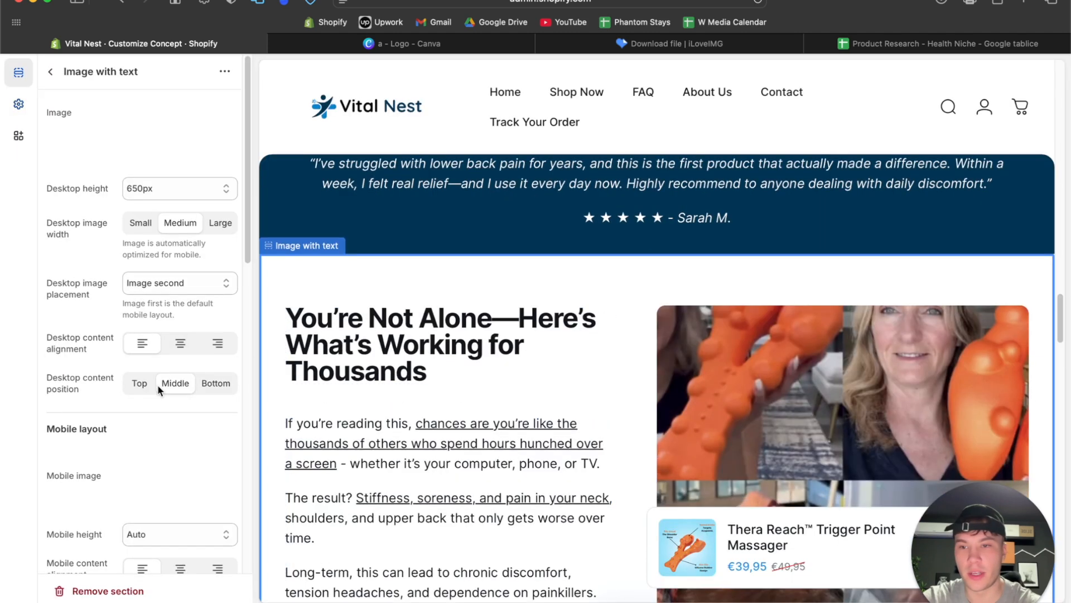
{"action": "scroll", "coordinate": [157, 384], "scroll_direction": "down", "scroll_amount": 10}
{"action": "scroll", "coordinate": [158, 384], "scroll_direction": "up", "scroll_amount": 1}
{"action": "left_click_drag", "start_coordinate": [158, 370], "coordinate": [156, 368]}
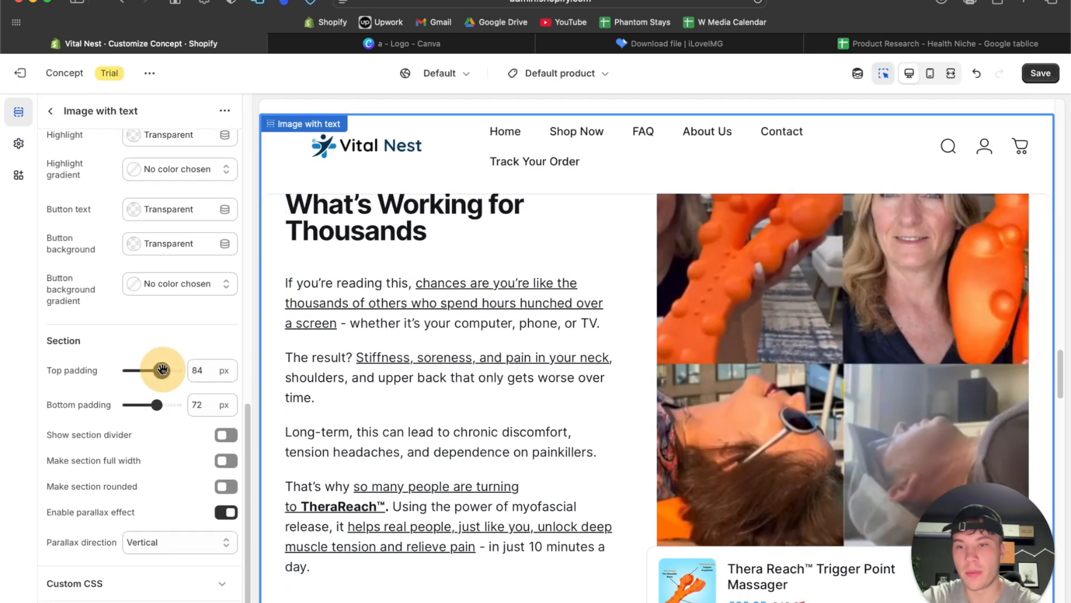
{"action": "left_click_drag", "start_coordinate": [156, 405], "coordinate": [160, 407]}
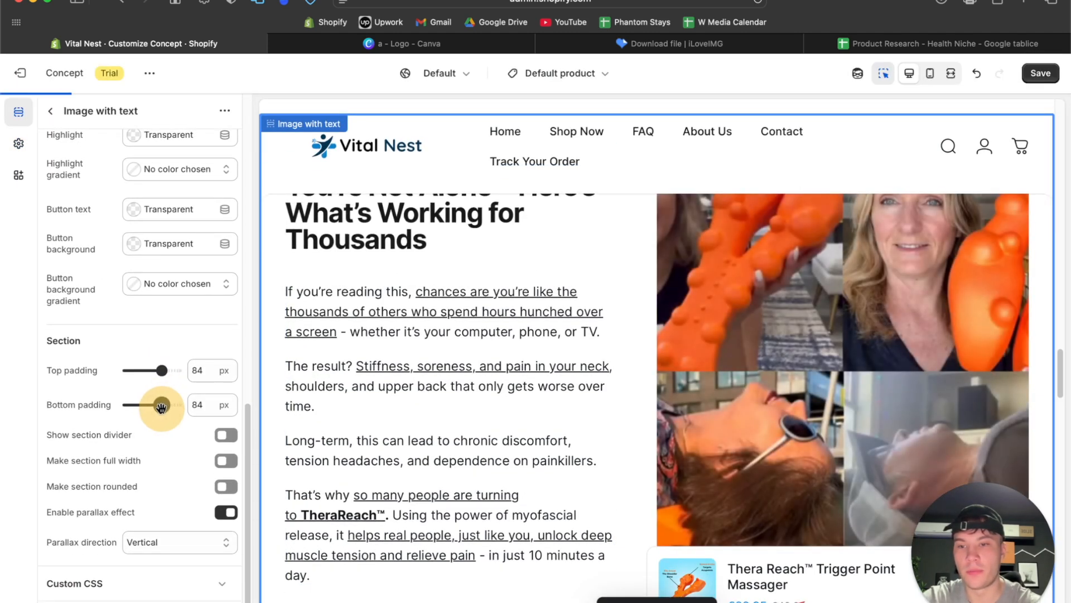
Examine the spacing from the 30-day risk-free section through the FAQ to the blue shipping and returns columns
{"action": "scroll", "coordinate": [548, 293], "scroll_direction": "down", "scroll_amount": 6}
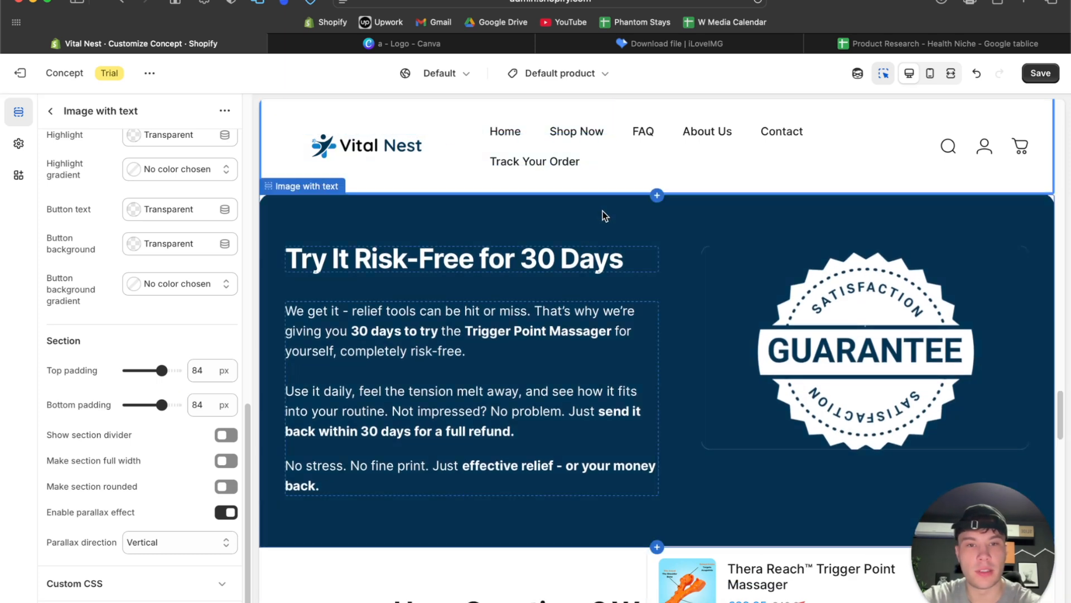
{"action": "scroll", "coordinate": [603, 216], "scroll_direction": "down", "scroll_amount": 1}
{"action": "scroll", "coordinate": [641, 268], "scroll_direction": "up", "scroll_amount": 3}
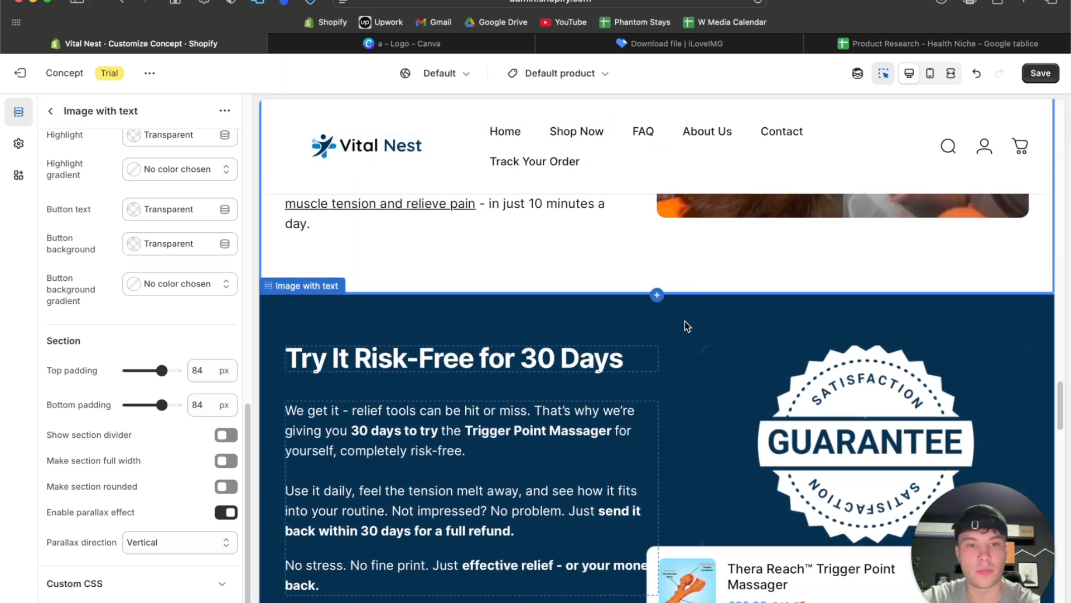
{"action": "scroll", "coordinate": [684, 320], "scroll_direction": "down", "scroll_amount": 10}
{"action": "scroll", "coordinate": [503, 344], "scroll_direction": "up", "scroll_amount": 4}
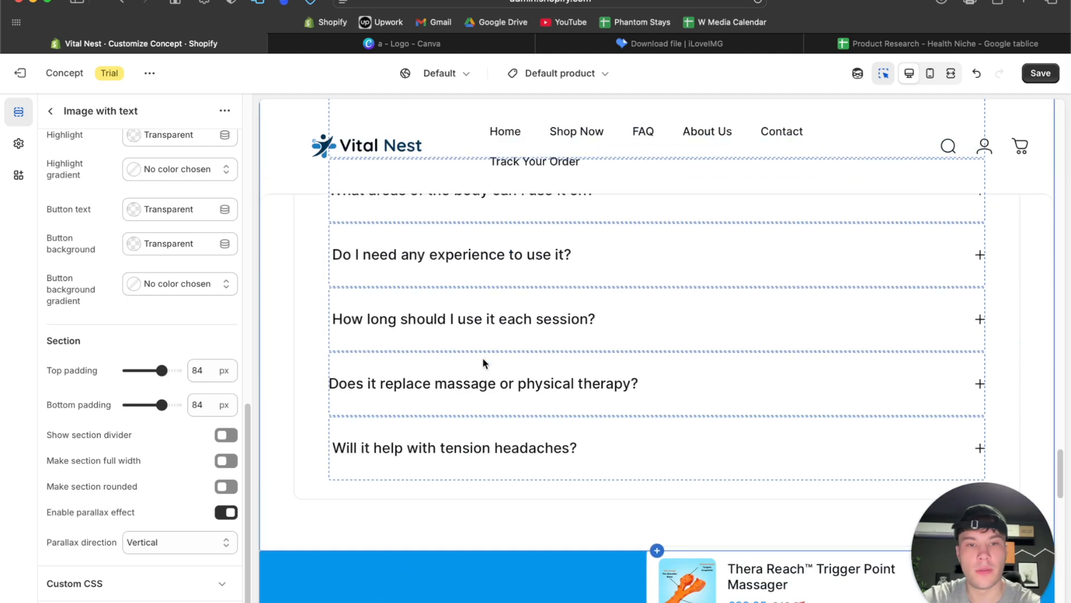
{"action": "scroll", "coordinate": [483, 362], "scroll_direction": "down", "scroll_amount": 8}
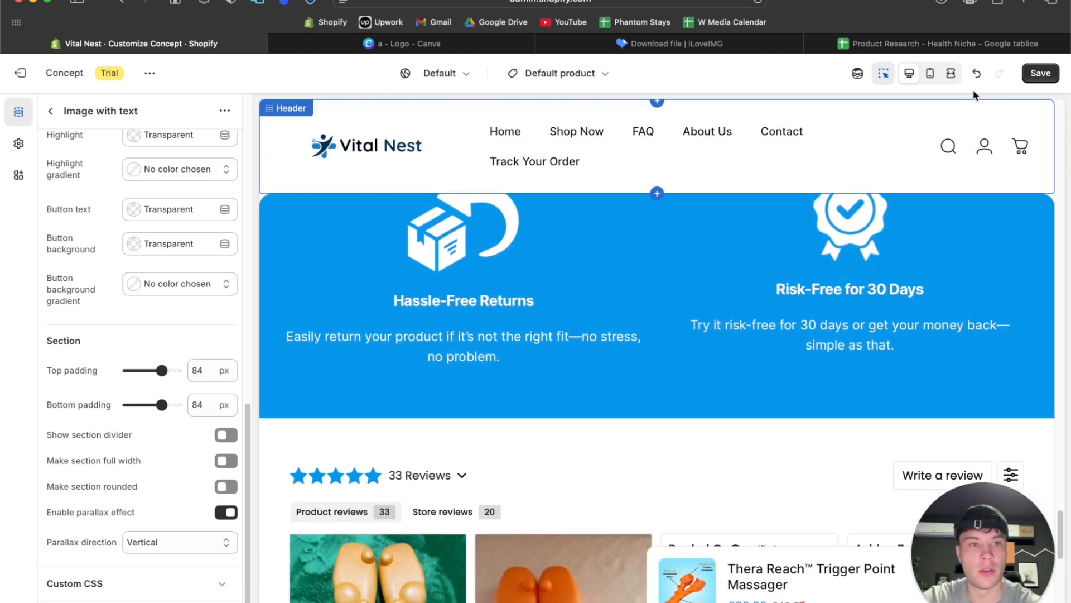
{"action": "left_click", "coordinate": [950, 73]}
{"action": "scroll", "coordinate": [575, 350], "scroll_direction": "up", "scroll_amount": 10}
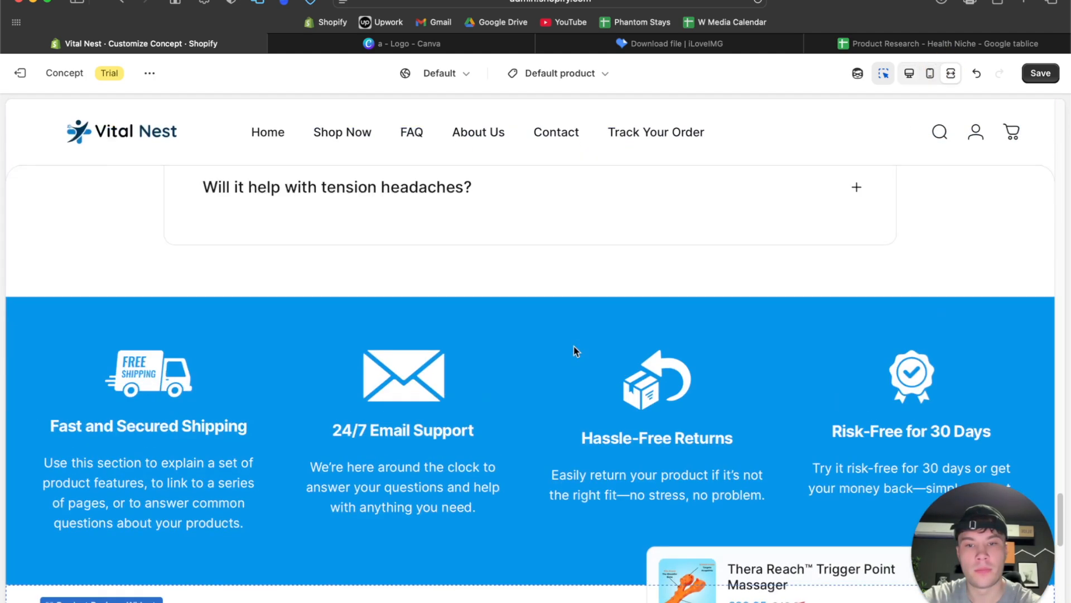
{"action": "scroll", "coordinate": [574, 350], "scroll_direction": "down", "scroll_amount": 3}
{"action": "scroll", "coordinate": [380, 329], "scroll_direction": "up", "scroll_amount": 5}
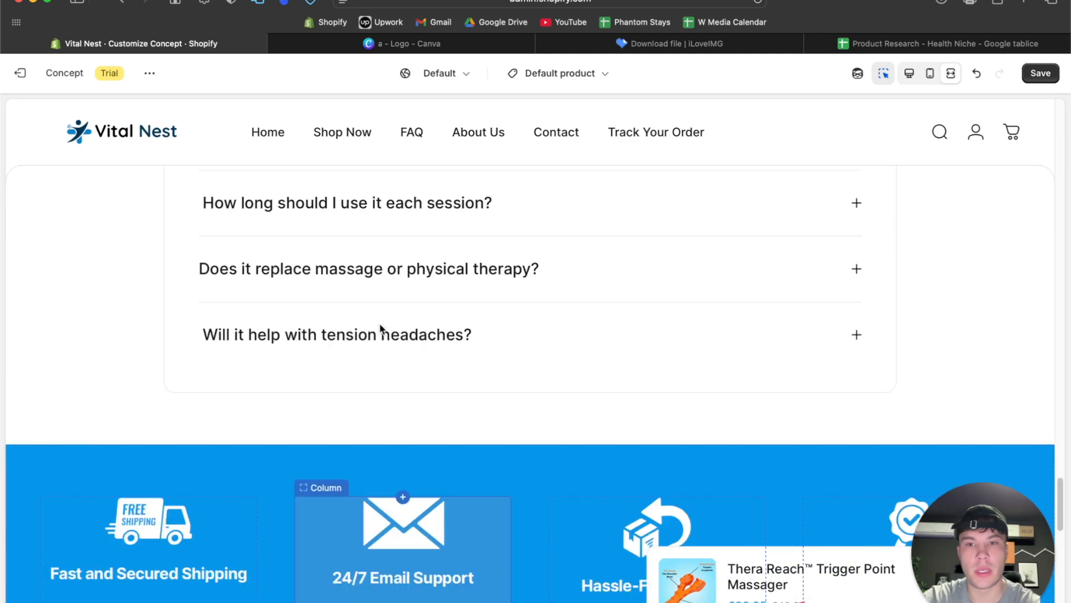
Set the bottom padding of the check-mark multicolumn section under "Experience Targeted Relief That Actually Works" to 64 px
{"action": "scroll", "coordinate": [381, 329], "scroll_direction": "up", "scroll_amount": 15}
{"action": "scroll", "coordinate": [380, 328], "scroll_direction": "up", "scroll_amount": 12}
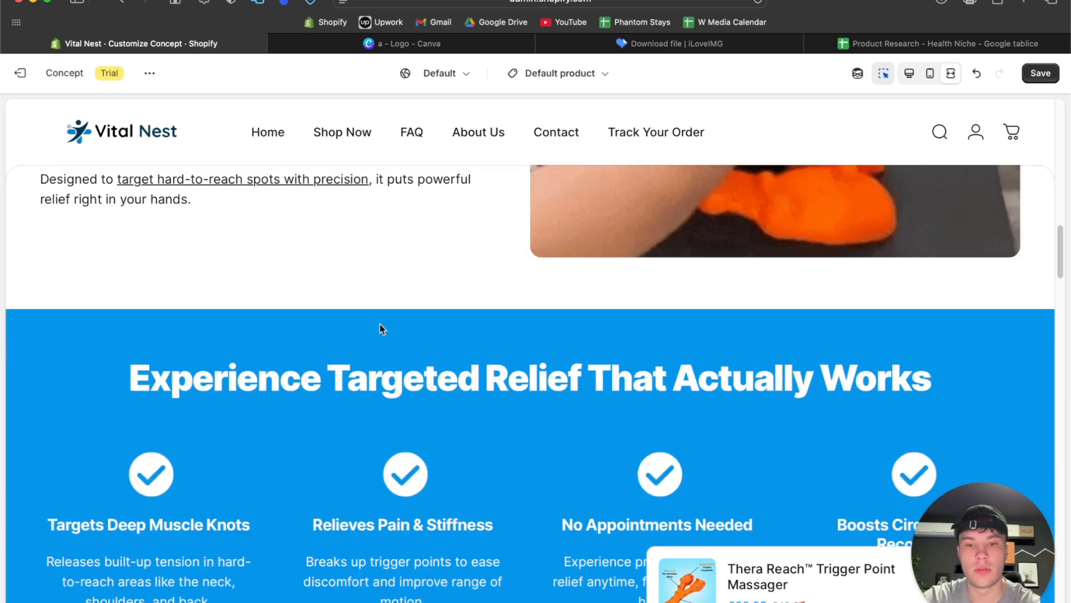
{"action": "scroll", "coordinate": [379, 326], "scroll_direction": "down", "scroll_amount": 4}
{"action": "scroll", "coordinate": [380, 326], "scroll_direction": "up", "scroll_amount": 9}
{"action": "scroll", "coordinate": [379, 326], "scroll_direction": "down", "scroll_amount": 12}
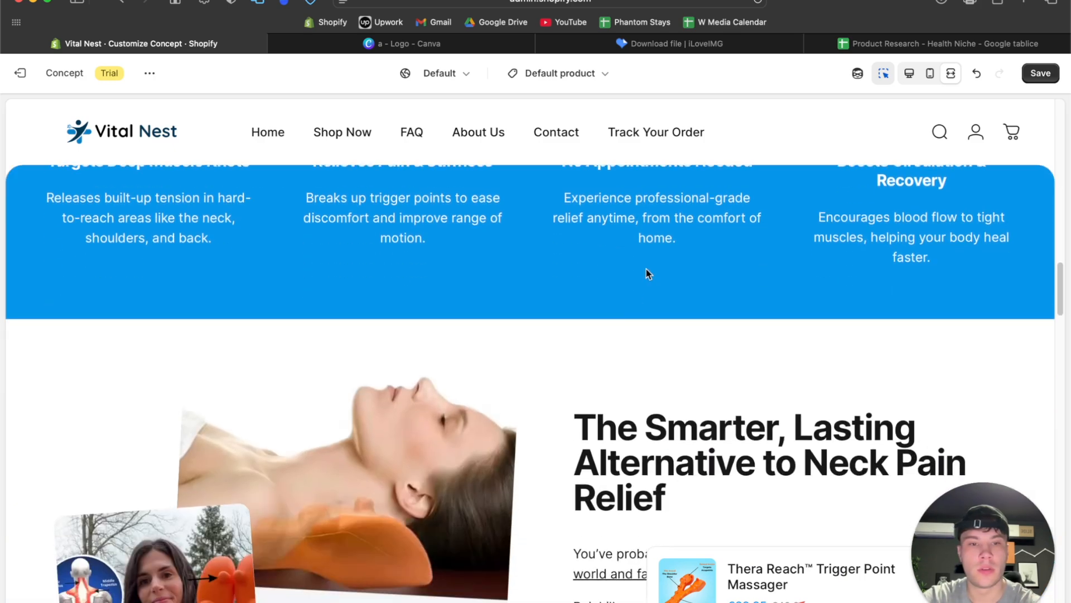
{"action": "scroll", "coordinate": [641, 267], "scroll_direction": "up", "scroll_amount": 3}
{"action": "left_click", "coordinate": [910, 75]}
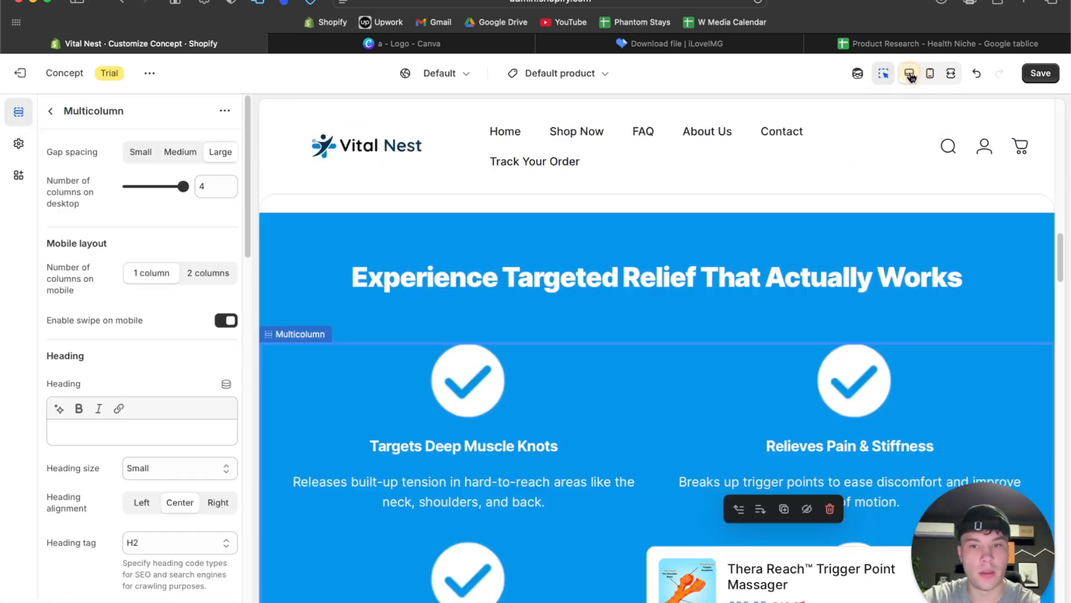
{"action": "scroll", "coordinate": [169, 346], "scroll_direction": "down", "scroll_amount": 10}
{"action": "left_click_drag", "start_coordinate": [158, 430], "coordinate": [154, 430]}
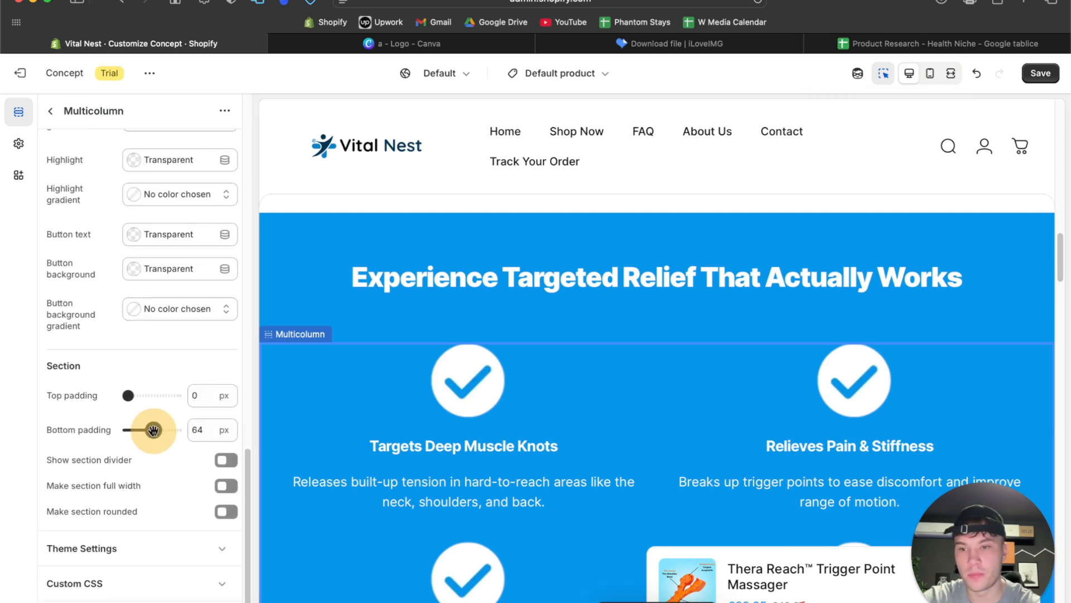
{"action": "scroll", "coordinate": [490, 318], "scroll_direction": "down", "scroll_amount": 4}
{"action": "left_click", "coordinate": [950, 74]}
{"action": "scroll", "coordinate": [795, 219], "scroll_direction": "up", "scroll_amount": 10}
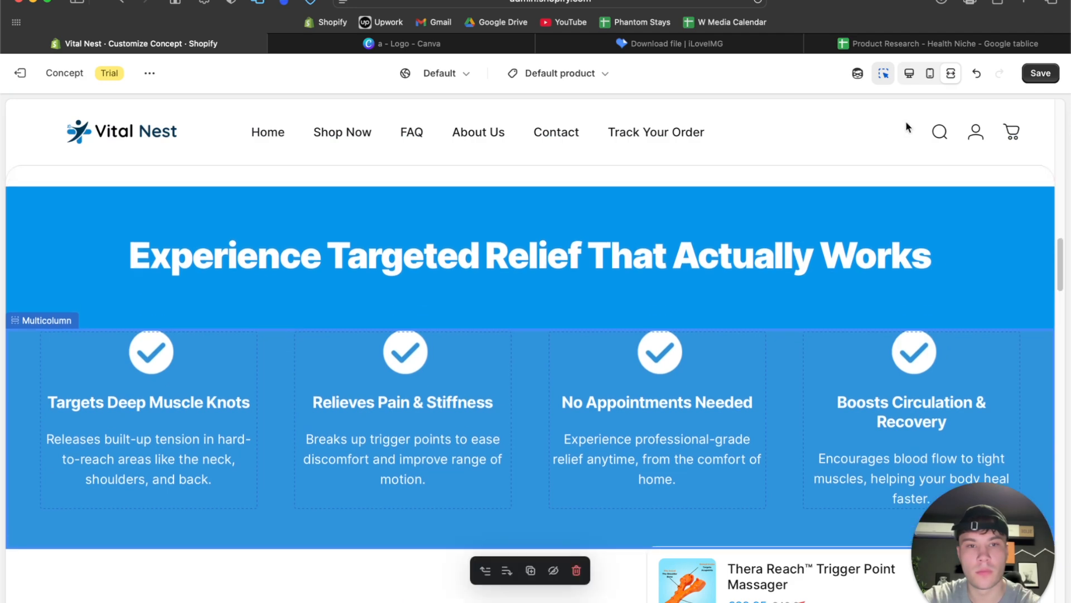
Set the top padding of the "Stiff Neck? Tight Shoulders?" image-with-text section to 40 px and check it in the fullscreen preview
{"action": "scroll", "coordinate": [829, 252], "scroll_direction": "up", "scroll_amount": 4}
{"action": "scroll", "coordinate": [829, 252], "scroll_direction": "down", "scroll_amount": 2}
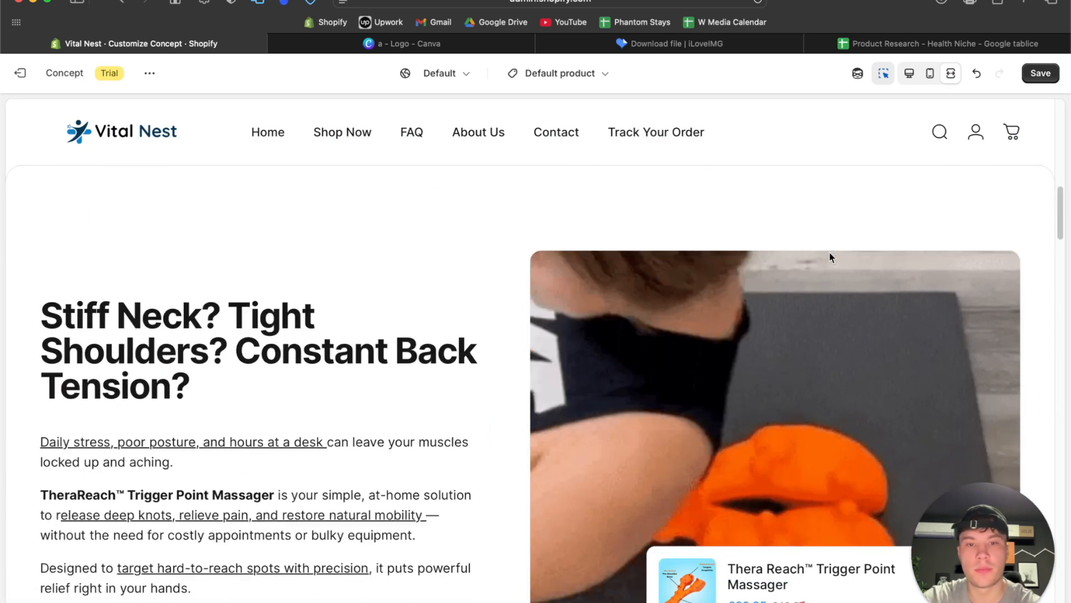
{"action": "scroll", "coordinate": [829, 252], "scroll_direction": "up", "scroll_amount": 3}
{"action": "scroll", "coordinate": [602, 292], "scroll_direction": "down", "scroll_amount": 3}
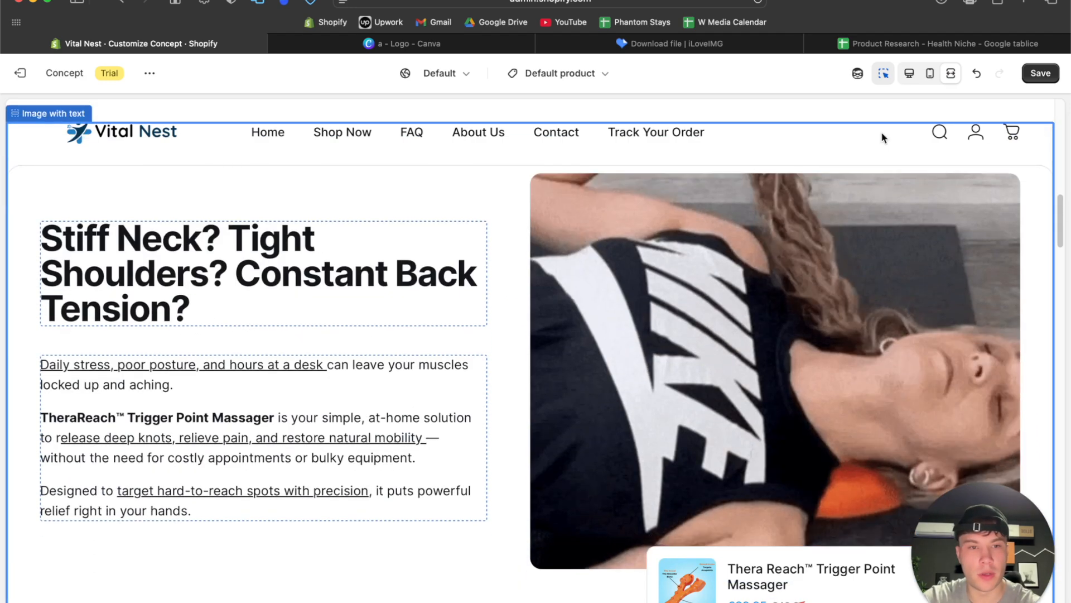
{"action": "left_click", "coordinate": [914, 77]}
{"action": "scroll", "coordinate": [145, 335], "scroll_direction": "down", "scroll_amount": 10}
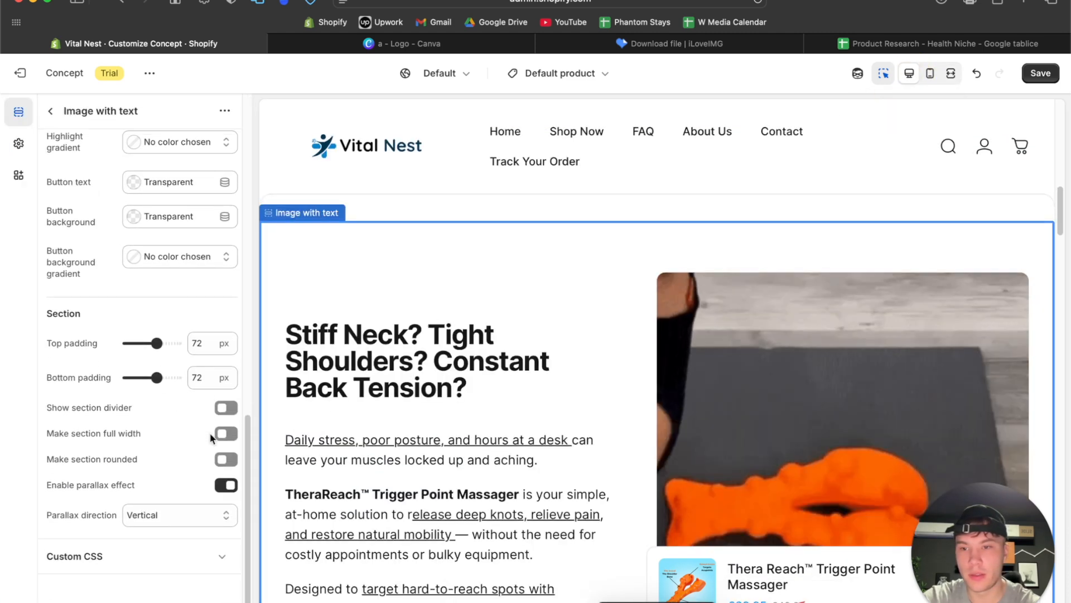
{"action": "left_click_drag", "start_coordinate": [157, 371], "coordinate": [146, 373]}
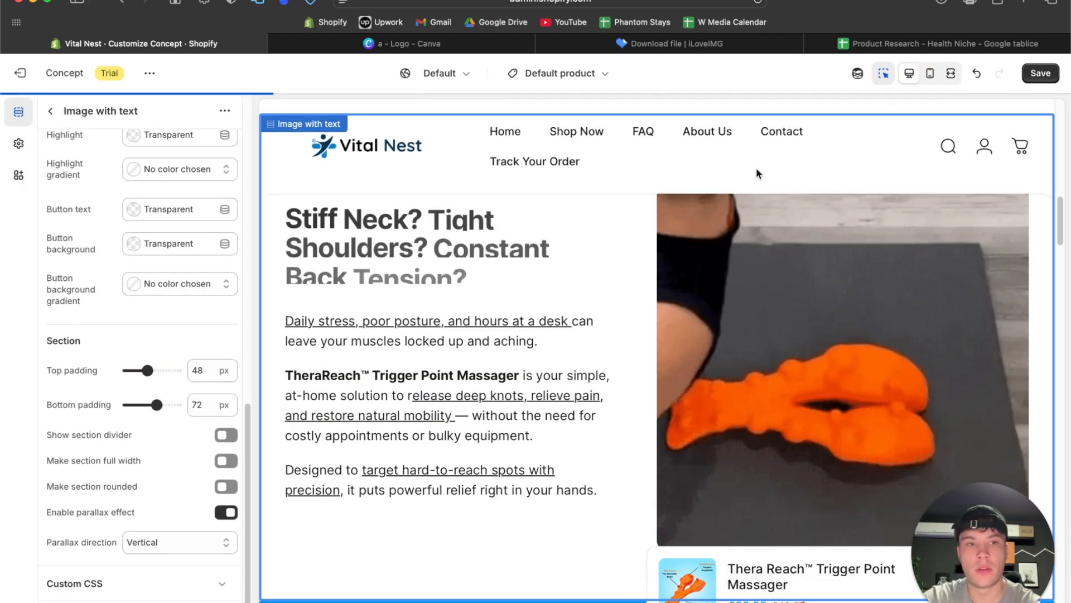
{"action": "left_click", "coordinate": [951, 74]}
{"action": "scroll", "coordinate": [749, 247], "scroll_direction": "up", "scroll_amount": 6}
{"action": "scroll", "coordinate": [749, 248], "scroll_direction": "up", "scroll_amount": 2}
{"action": "left_click", "coordinate": [951, 73]}
{"action": "scroll", "coordinate": [191, 335], "scroll_direction": "down", "scroll_amount": 10}
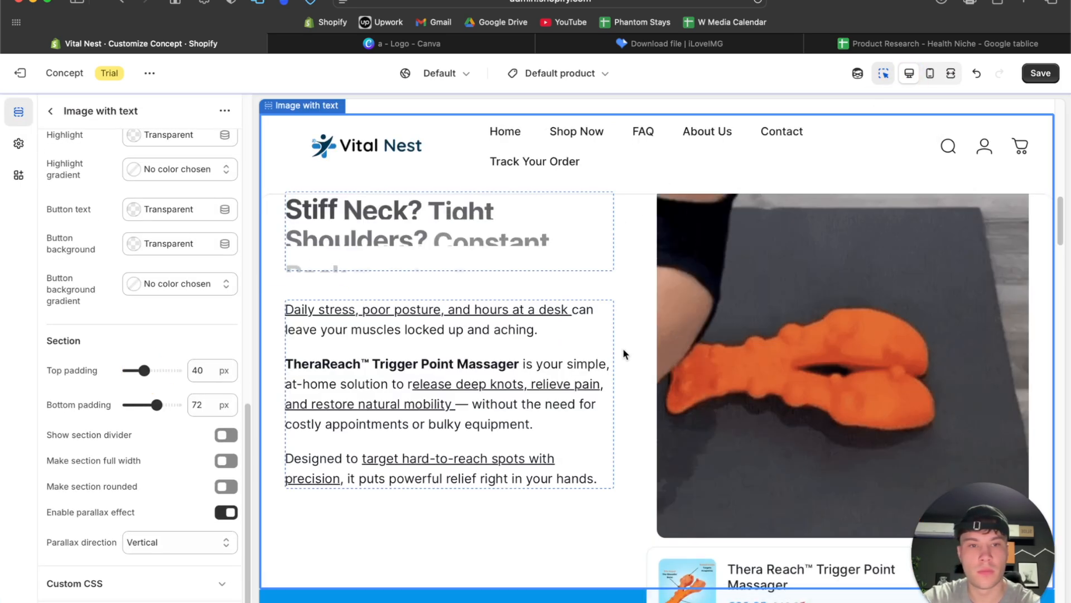
{"action": "left_click", "coordinate": [951, 74]}
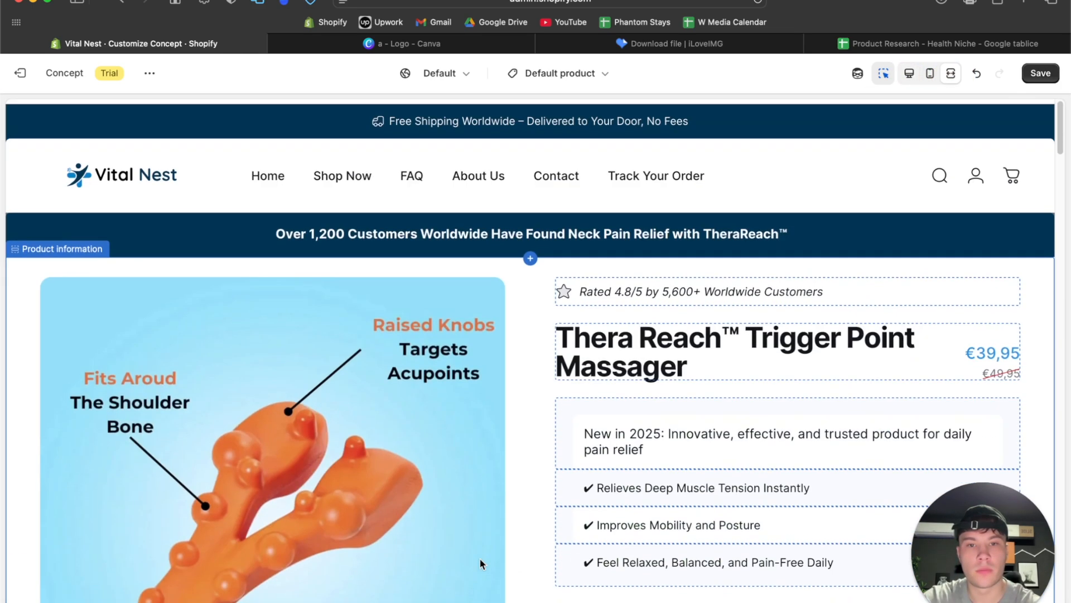
Review the whole product page in the fullscreen preview, from the product information down to the customer reviews and back up
{"action": "scroll", "coordinate": [480, 557], "scroll_direction": "down", "scroll_amount": 20}
{"action": "scroll", "coordinate": [481, 559], "scroll_direction": "down", "scroll_amount": 20}
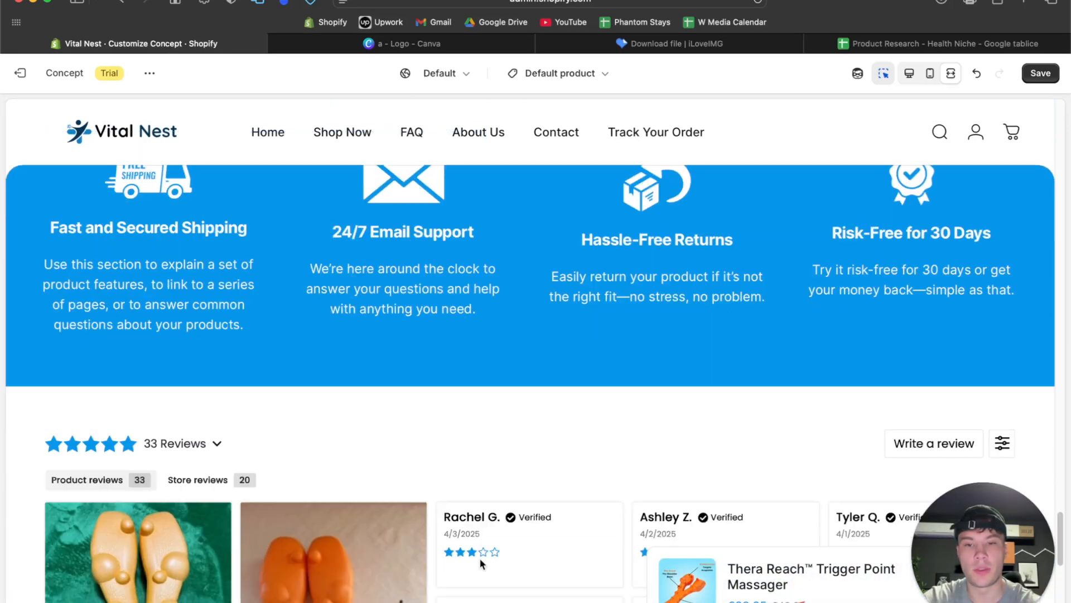
{"action": "scroll", "coordinate": [480, 559], "scroll_direction": "up", "scroll_amount": 20}
{"action": "scroll", "coordinate": [480, 558], "scroll_direction": "up", "scroll_amount": 20}
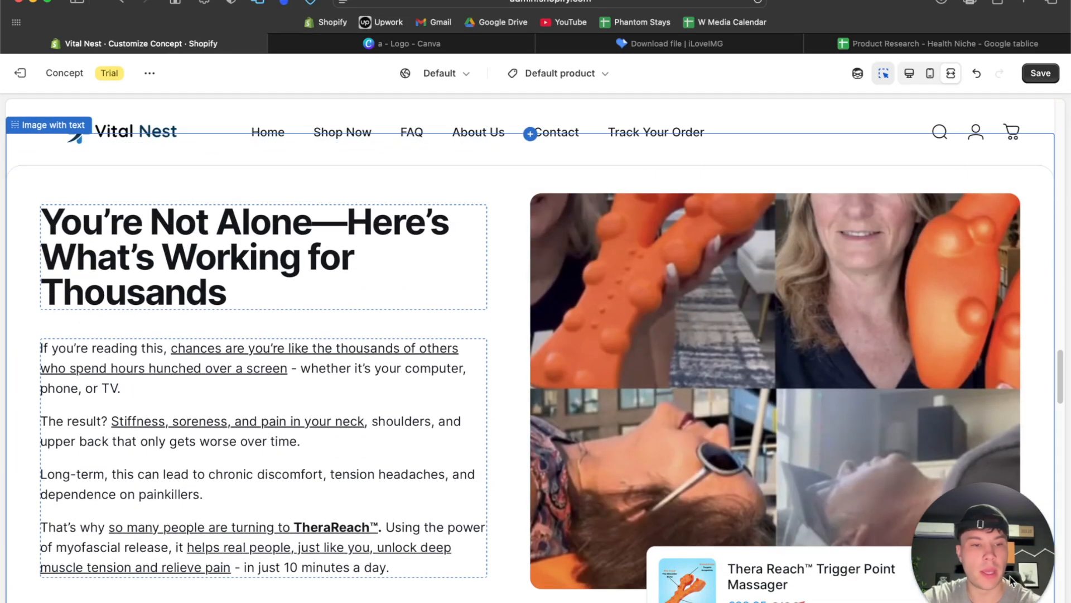
{"action": "left_click_drag", "start_coordinate": [1018, 576], "coordinate": [548, 576]}
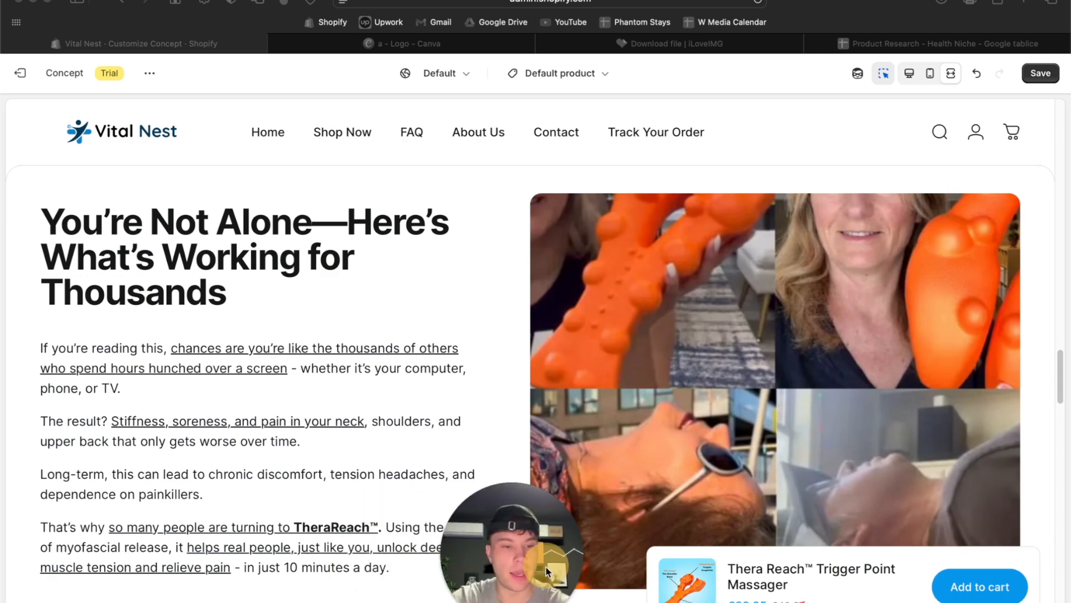
{"action": "scroll", "coordinate": [842, 396], "scroll_direction": "down", "scroll_amount": 20}
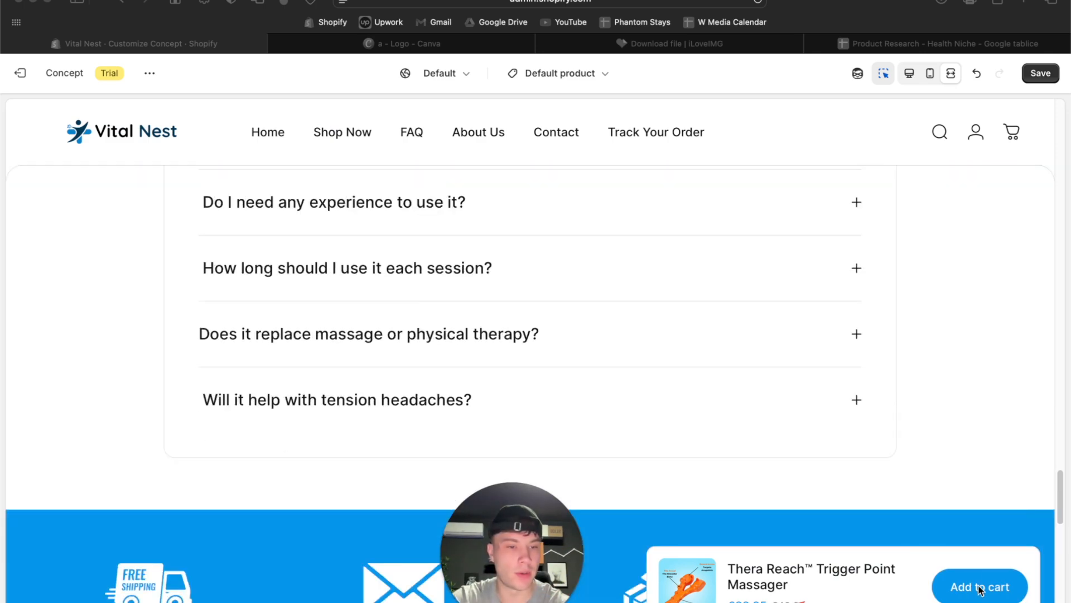
{"action": "scroll", "coordinate": [842, 263], "scroll_direction": "down", "scroll_amount": 10}
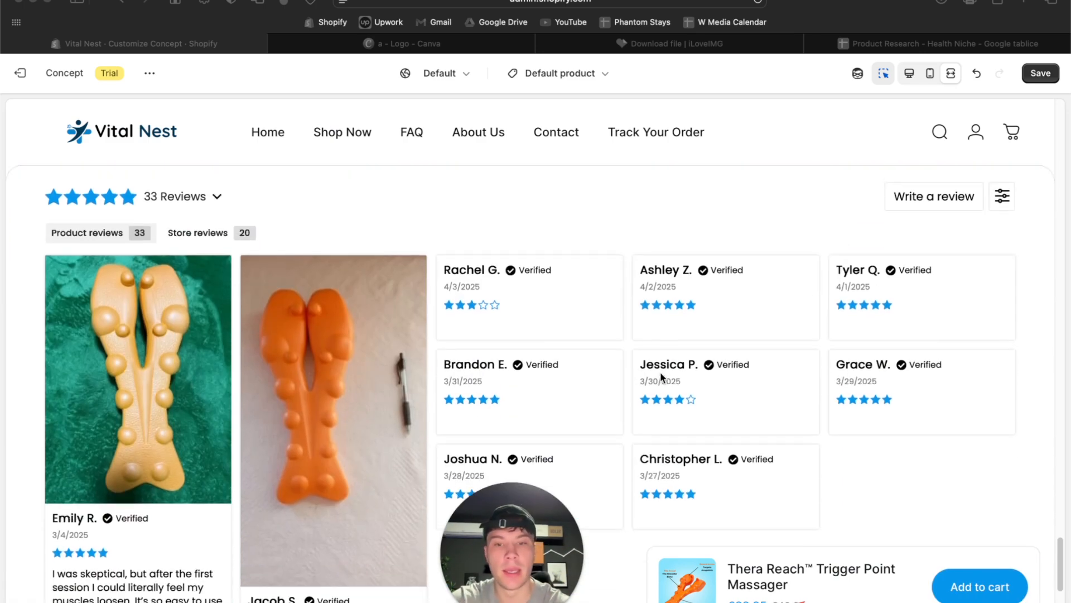
{"action": "scroll", "coordinate": [661, 372], "scroll_direction": "down", "scroll_amount": 10}
{"action": "scroll", "coordinate": [711, 340], "scroll_direction": "up", "scroll_amount": 20}
{"action": "scroll", "coordinate": [711, 346], "scroll_direction": "up", "scroll_amount": 15}
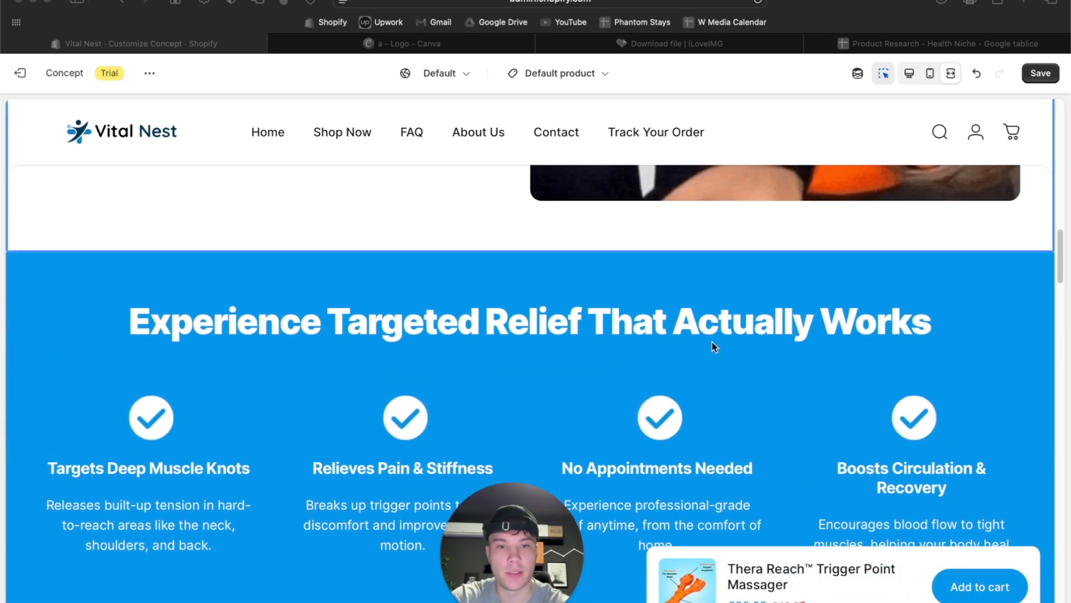
{"action": "scroll", "coordinate": [711, 342], "scroll_direction": "up", "scroll_amount": 20}
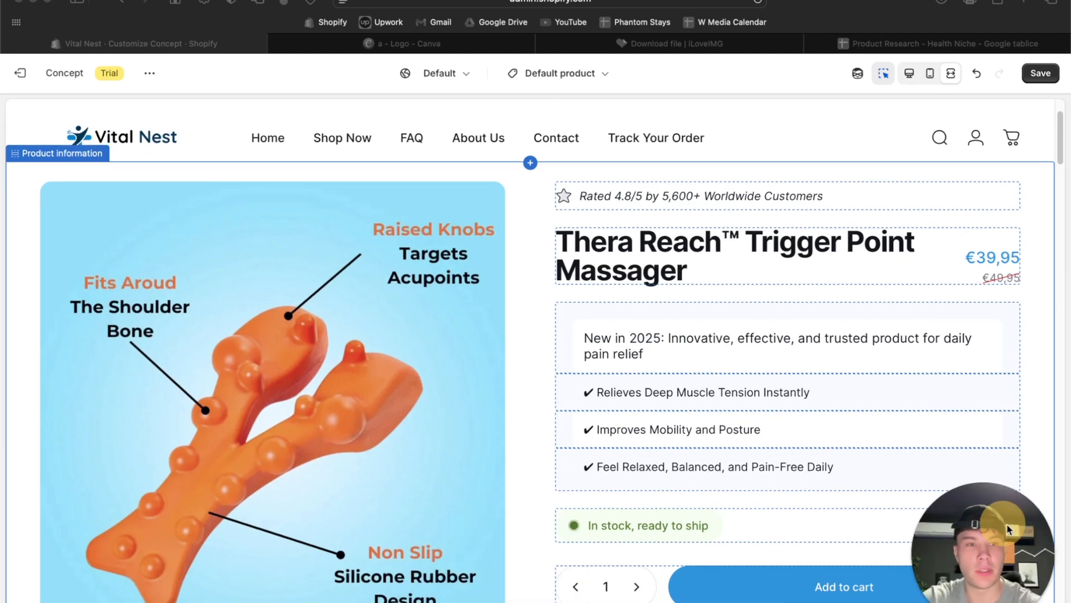
{"action": "scroll", "coordinate": [850, 388], "scroll_direction": "down", "scroll_amount": 15}
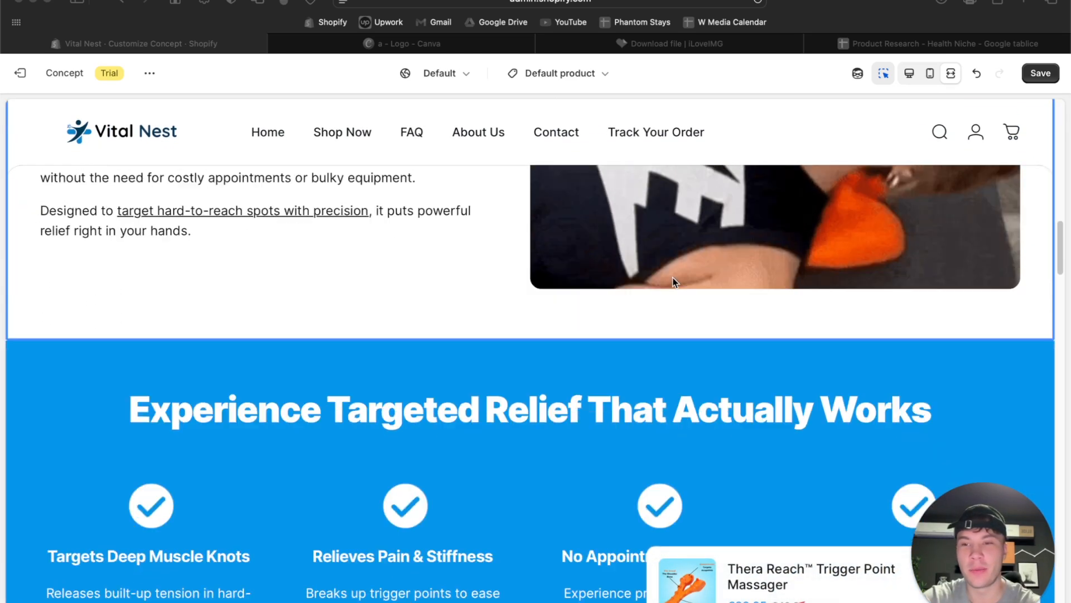
{"action": "scroll", "coordinate": [672, 281], "scroll_direction": "down", "scroll_amount": 10}
{"action": "scroll", "coordinate": [714, 260], "scroll_direction": "up", "scroll_amount": 20}
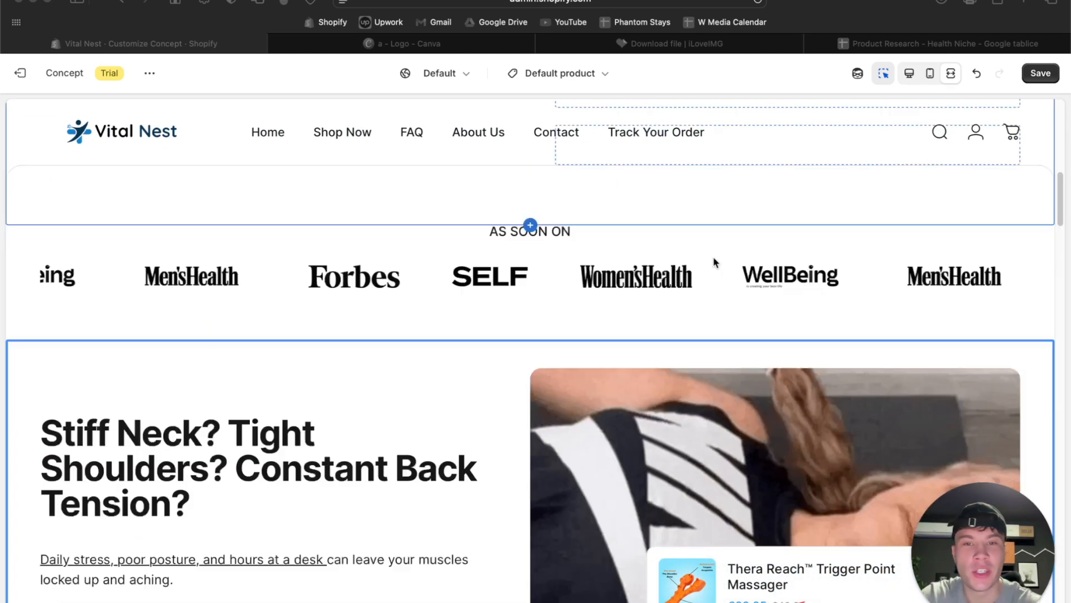
Leave the fullscreen preview and switch the product page preview to the mobile layout
{"action": "scroll", "coordinate": [809, 223], "scroll_direction": "down", "scroll_amount": 2}
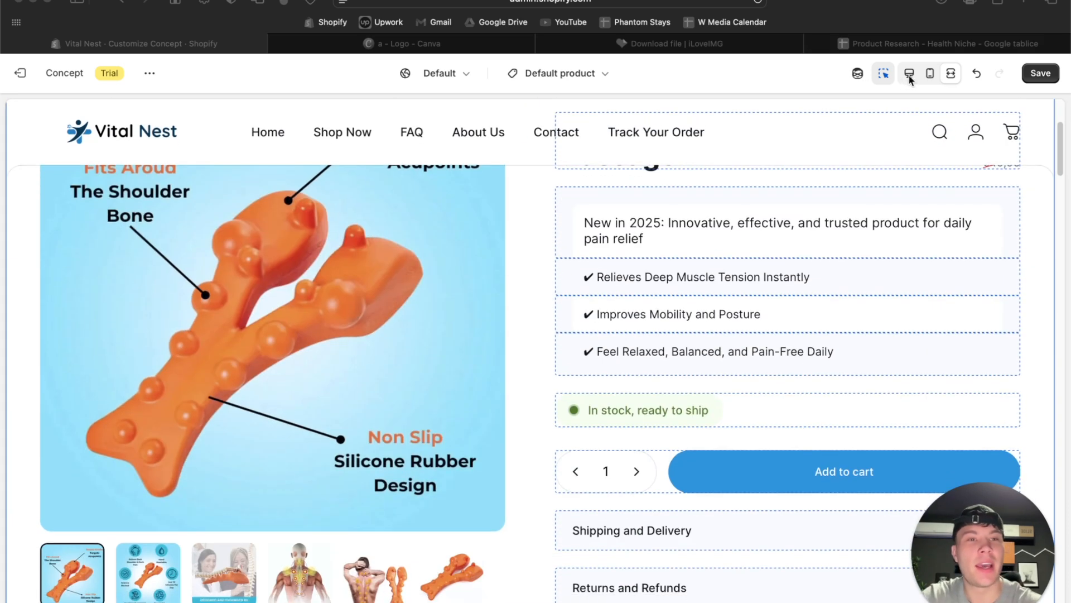
{"action": "left_click", "coordinate": [908, 73]}
{"action": "left_click", "coordinate": [909, 73]}
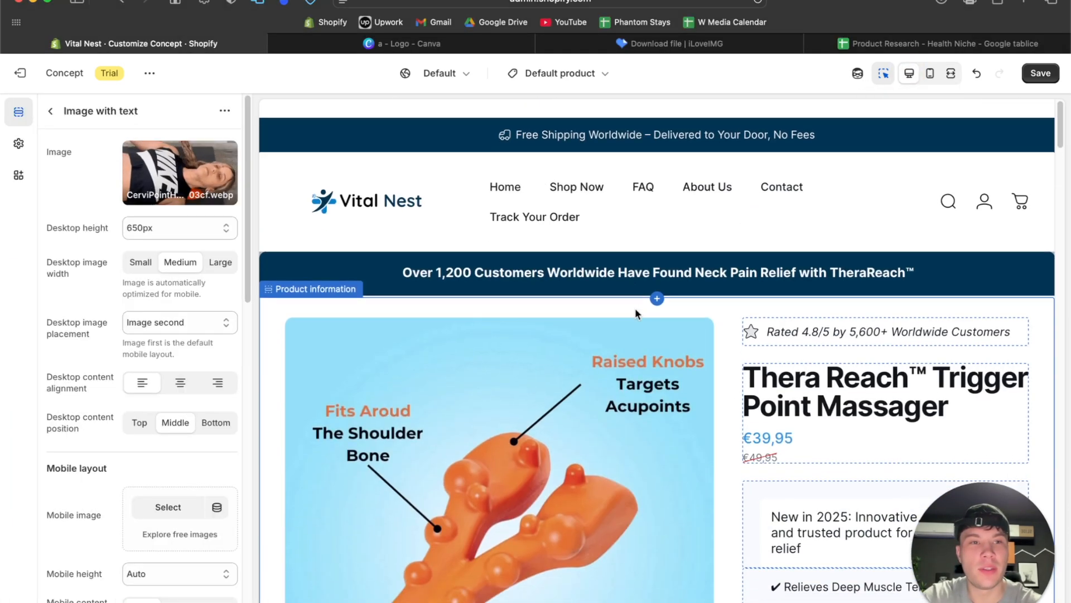
{"action": "left_click", "coordinate": [930, 73]}
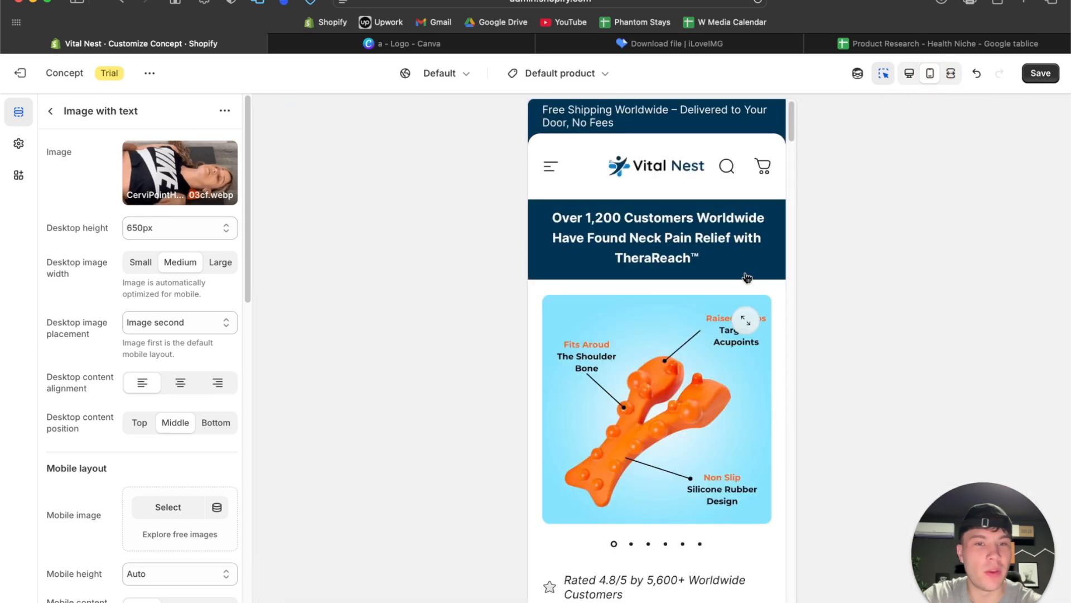
Review the mobile layout from the product gallery through the check-mark columns down to the dark blue "From Daily Pain to Daily Comfort" testimonial
{"action": "scroll", "coordinate": [638, 349], "scroll_direction": "down", "scroll_amount": 3}
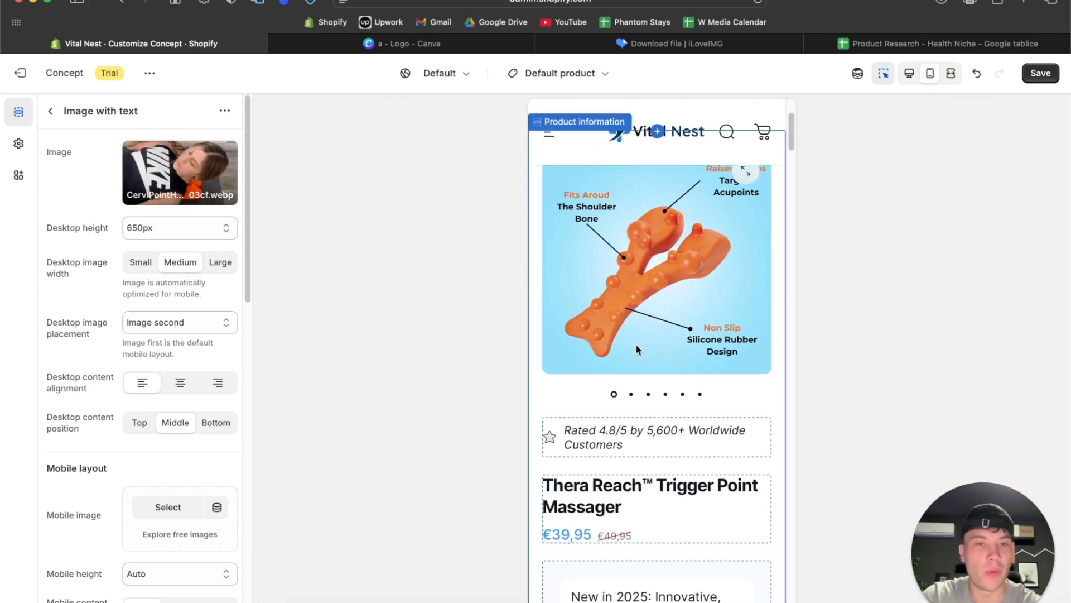
{"action": "scroll", "coordinate": [638, 348], "scroll_direction": "down", "scroll_amount": 5}
{"action": "scroll", "coordinate": [638, 347], "scroll_direction": "down", "scroll_amount": 5}
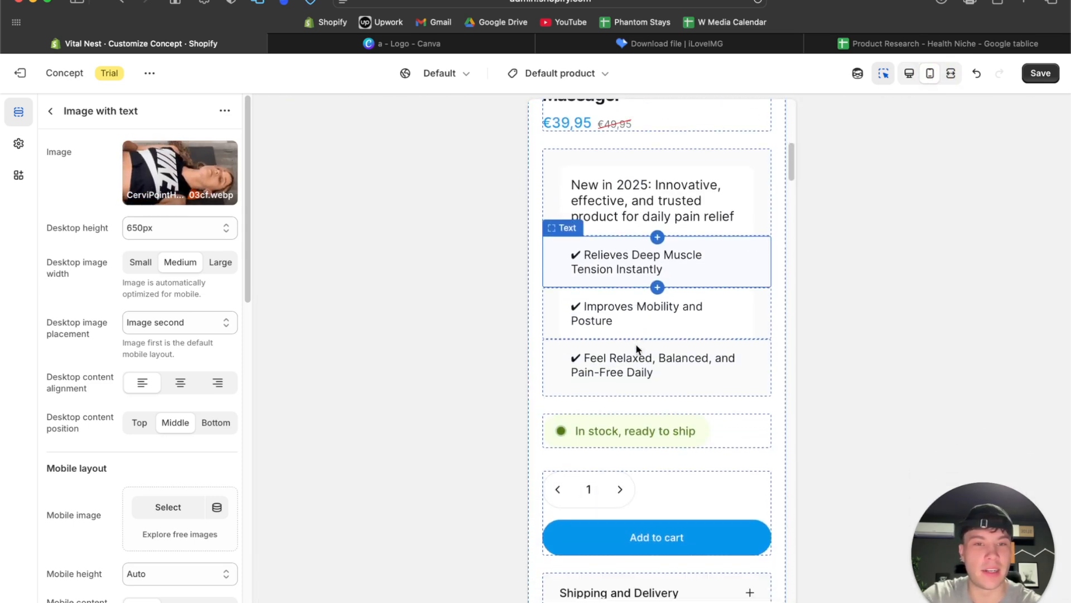
{"action": "left_click", "coordinate": [704, 212]}
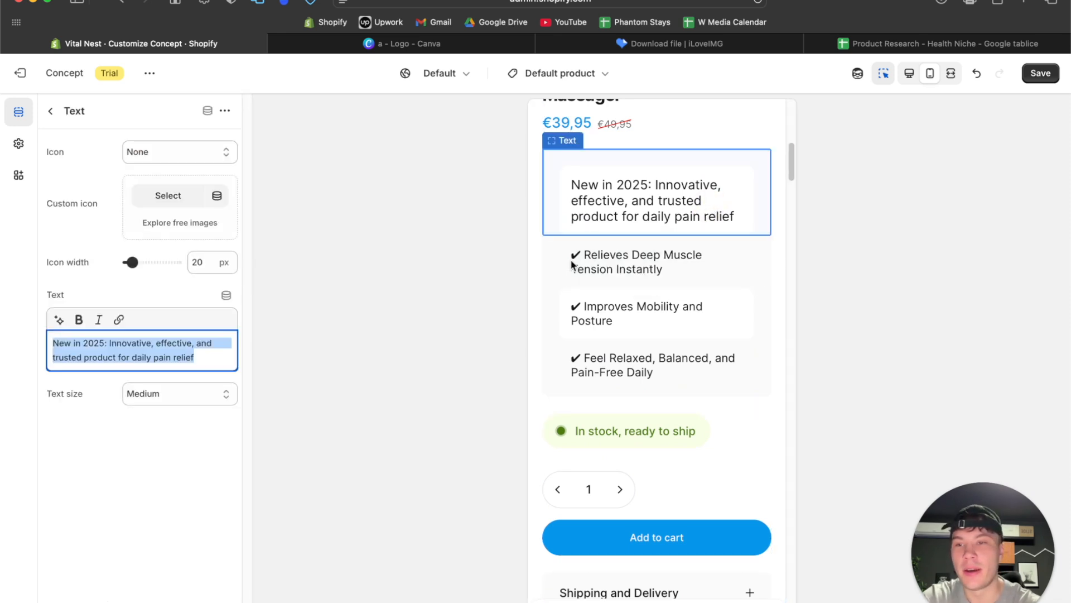
{"action": "scroll", "coordinate": [621, 317], "scroll_direction": "down", "scroll_amount": 2}
{"action": "scroll", "coordinate": [623, 320], "scroll_direction": "down", "scroll_amount": 10}
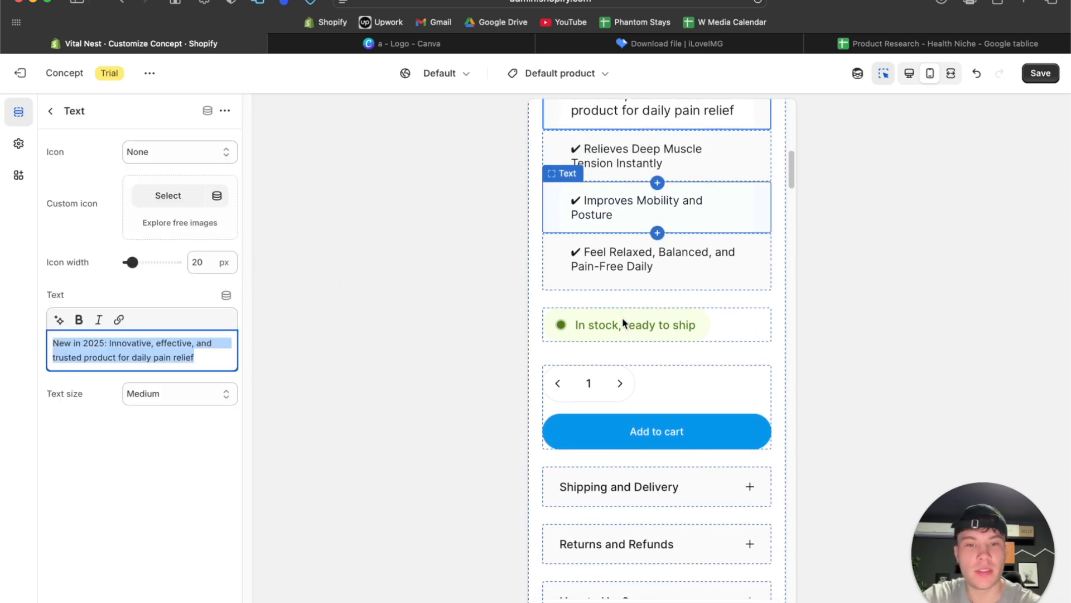
{"action": "scroll", "coordinate": [621, 317], "scroll_direction": "down", "scroll_amount": 20}
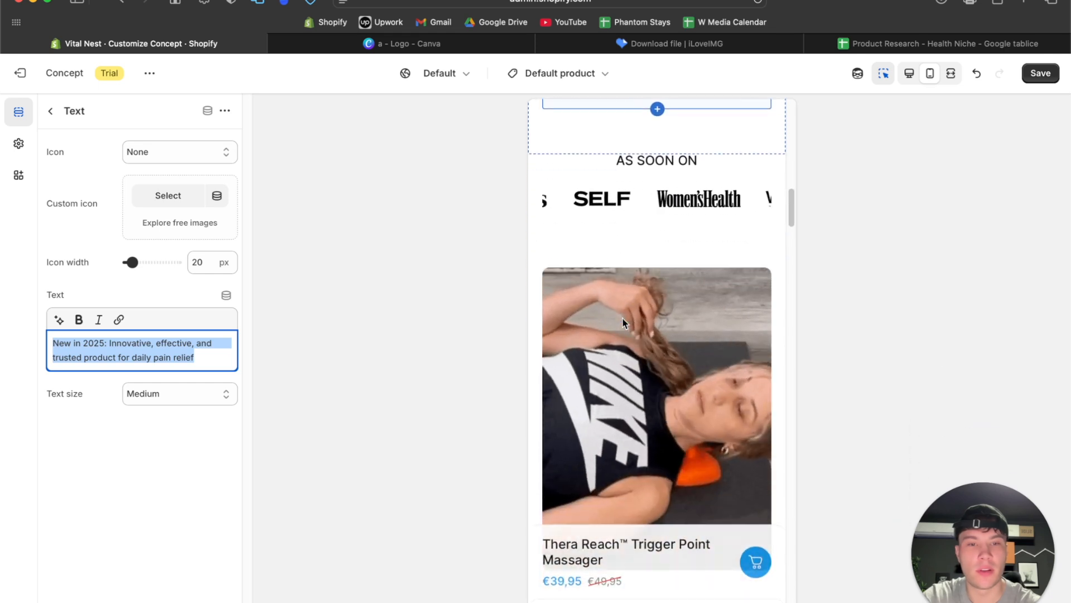
{"action": "scroll", "coordinate": [651, 275], "scroll_direction": "down", "scroll_amount": 11}
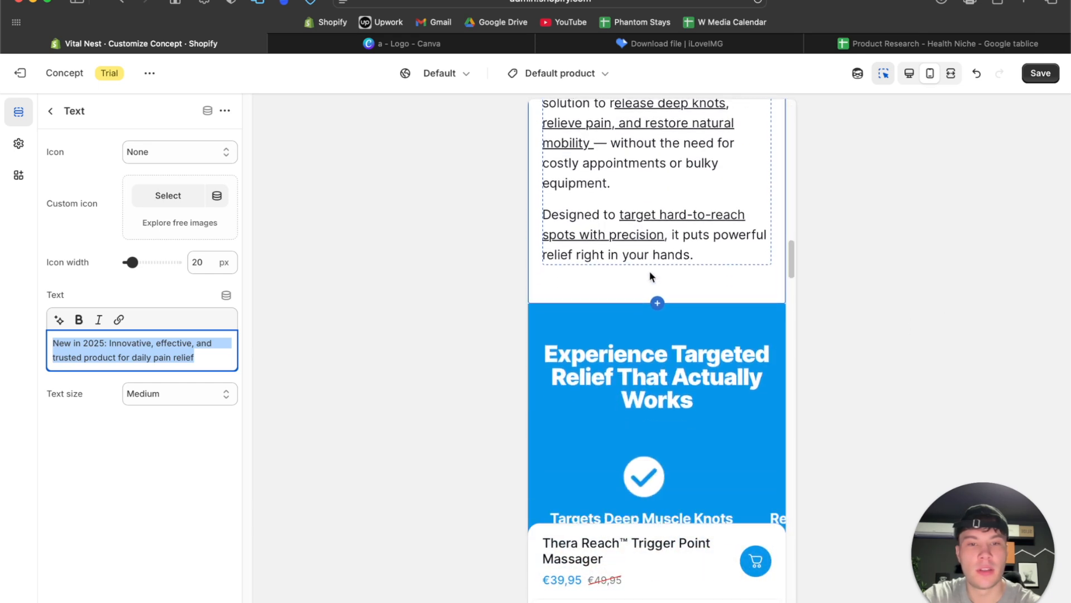
{"action": "scroll", "coordinate": [688, 272], "scroll_direction": "up", "scroll_amount": 1}
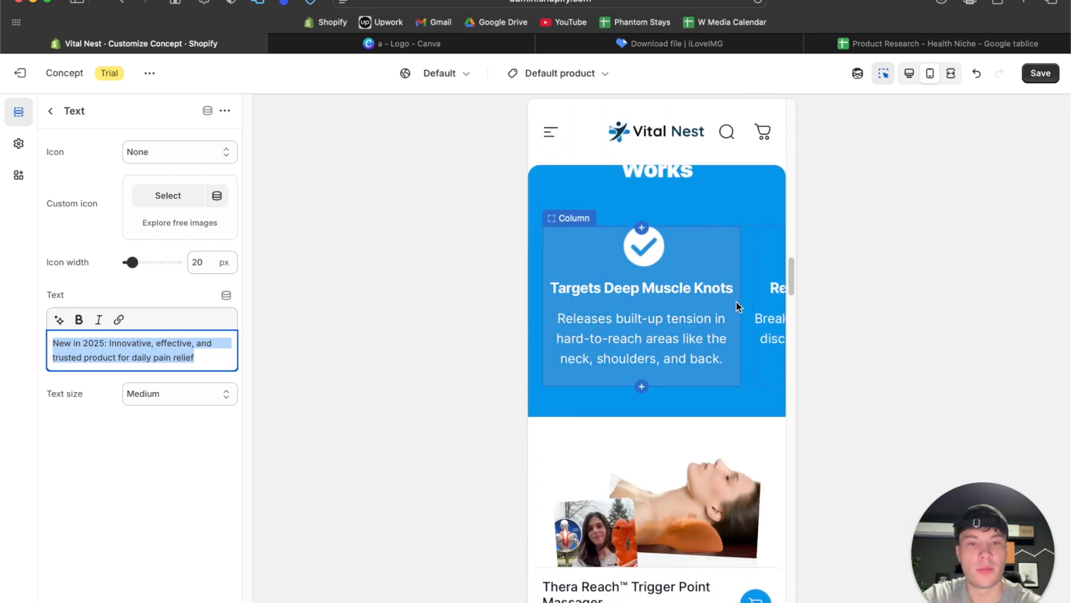
{"action": "left_click", "coordinate": [667, 360]}
{"action": "scroll", "coordinate": [665, 357], "scroll_direction": "down", "scroll_amount": 5}
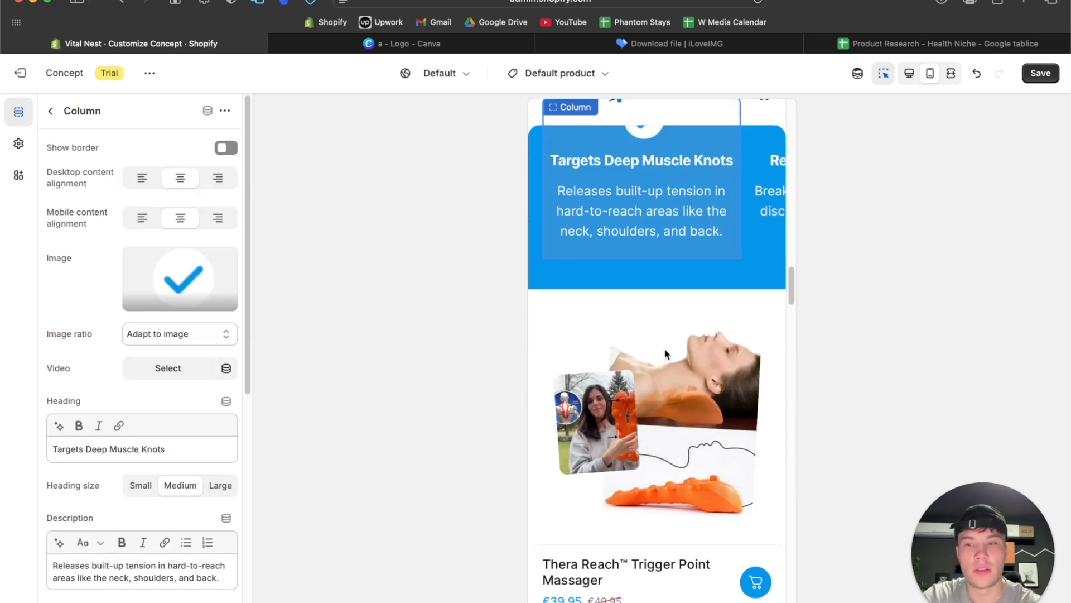
{"action": "scroll", "coordinate": [678, 250], "scroll_direction": "up", "scroll_amount": 3}
{"action": "scroll", "coordinate": [677, 249], "scroll_direction": "right", "scroll_amount": 10}
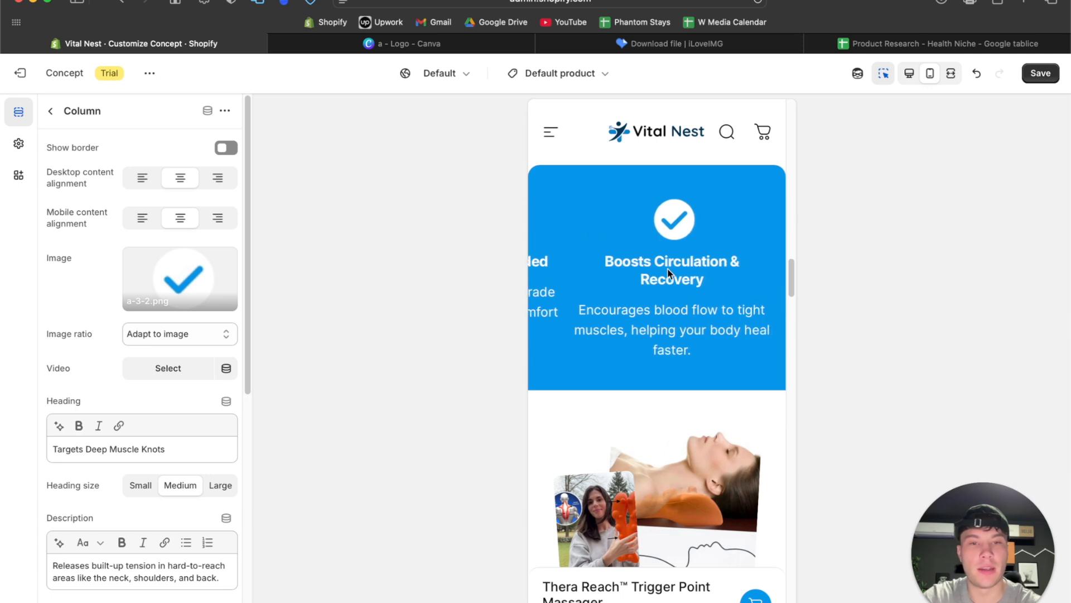
{"action": "scroll", "coordinate": [664, 343], "scroll_direction": "down", "scroll_amount": 15}
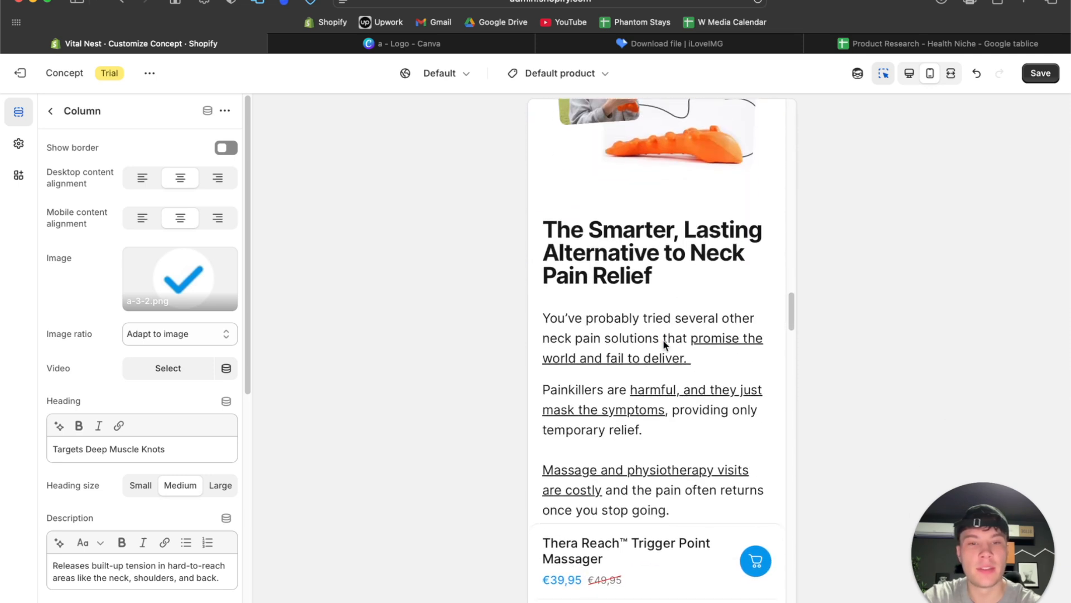
{"action": "scroll", "coordinate": [665, 345], "scroll_direction": "down", "scroll_amount": 3}
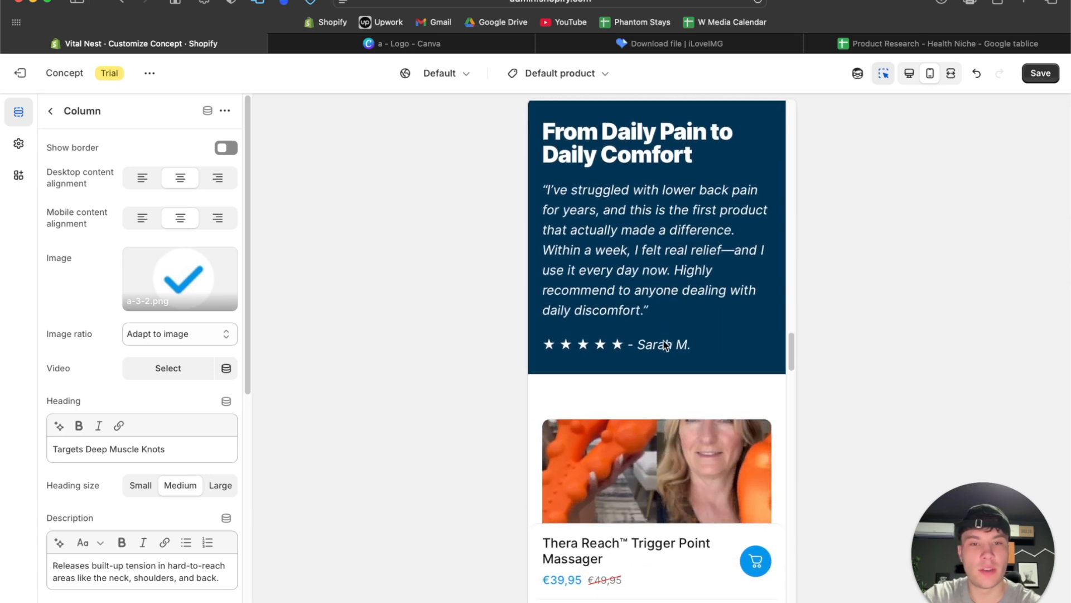
Center the mobile content alignment of the "From Daily Pain to Daily Comfort" rich text section
{"action": "left_click", "coordinate": [683, 179]}
{"action": "scroll", "coordinate": [107, 453], "scroll_direction": "down", "scroll_amount": 2}
{"action": "scroll", "coordinate": [107, 453], "scroll_direction": "down", "scroll_amount": 20}
{"action": "scroll", "coordinate": [155, 226], "scroll_direction": "down", "scroll_amount": 4}
{"action": "scroll", "coordinate": [155, 223], "scroll_direction": "up", "scroll_amount": 15}
{"action": "scroll", "coordinate": [162, 206], "scroll_direction": "down", "scroll_amount": 1}
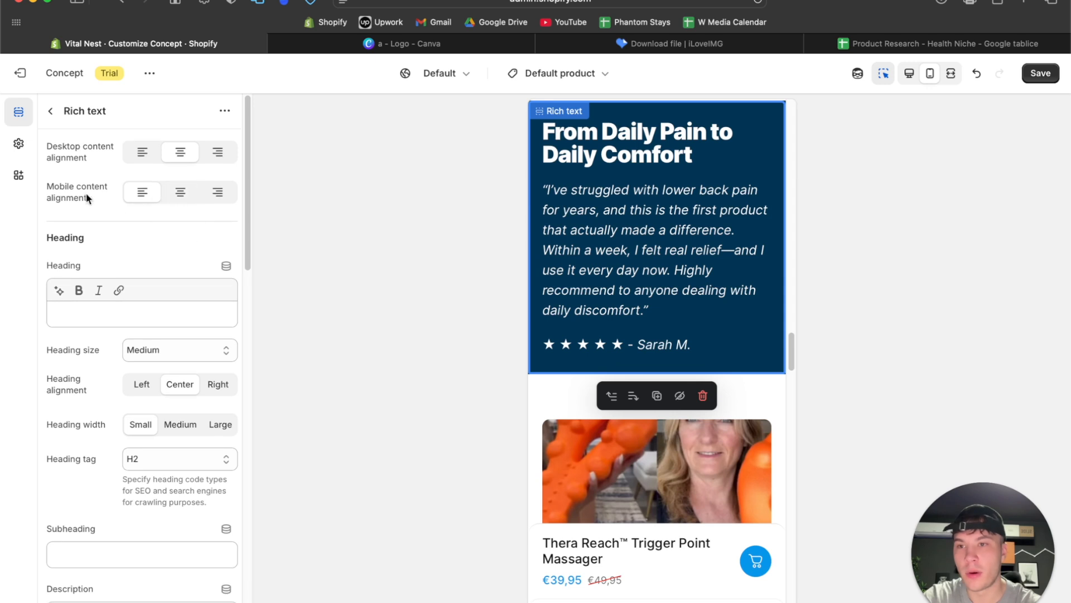
{"action": "left_click", "coordinate": [182, 192]}
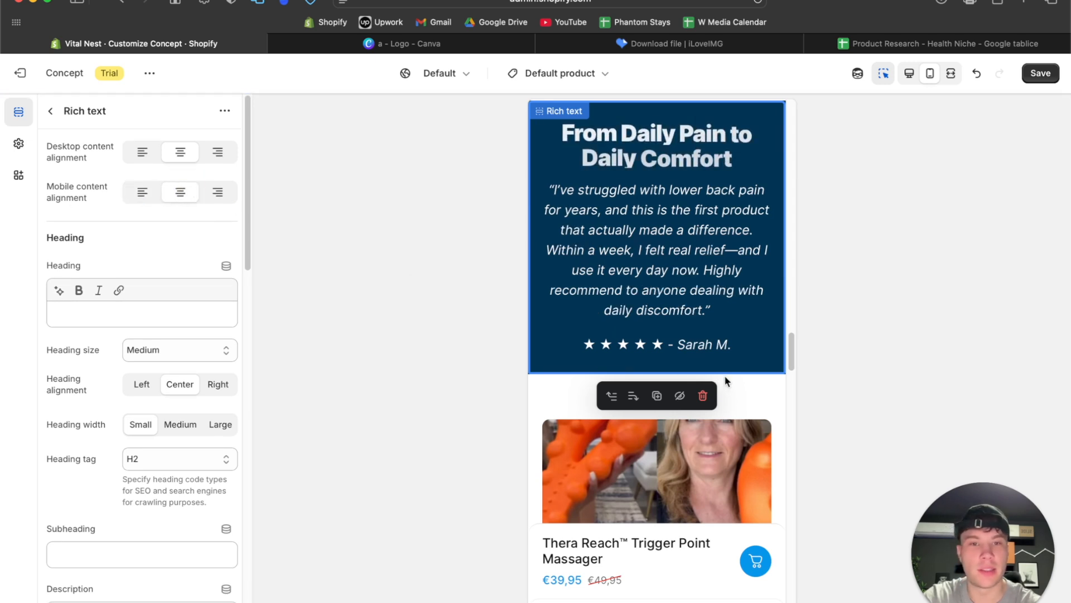
Disable the parallax effect on the "Try It Risk-Free for 30 Days" image-with-text section
{"action": "scroll", "coordinate": [664, 256], "scroll_direction": "down", "scroll_amount": 3}
{"action": "scroll", "coordinate": [664, 255], "scroll_direction": "down", "scroll_amount": 6}
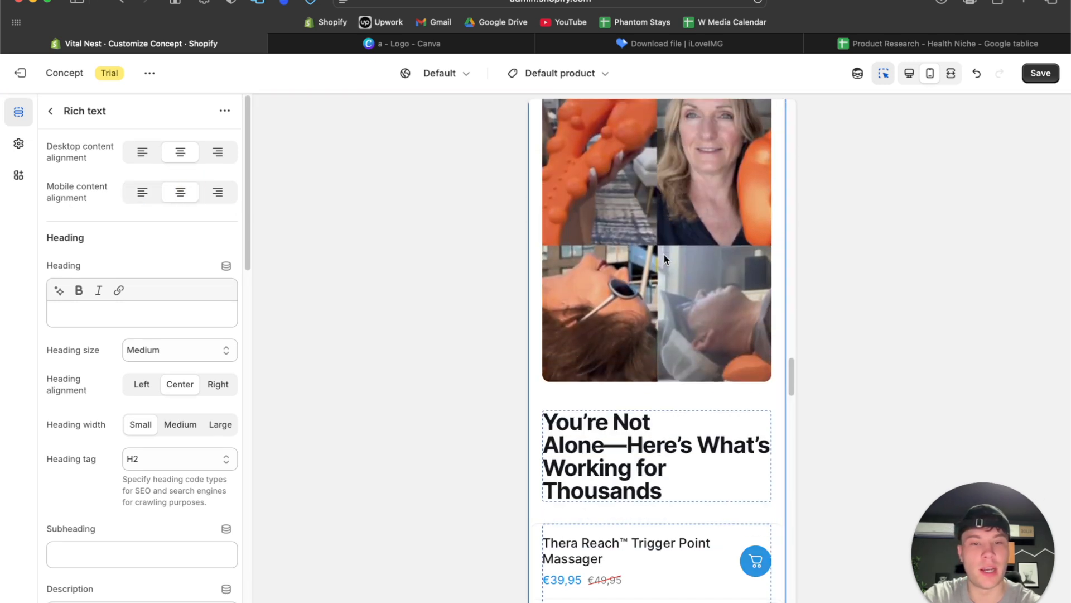
{"action": "scroll", "coordinate": [664, 255], "scroll_direction": "down", "scroll_amount": 8}
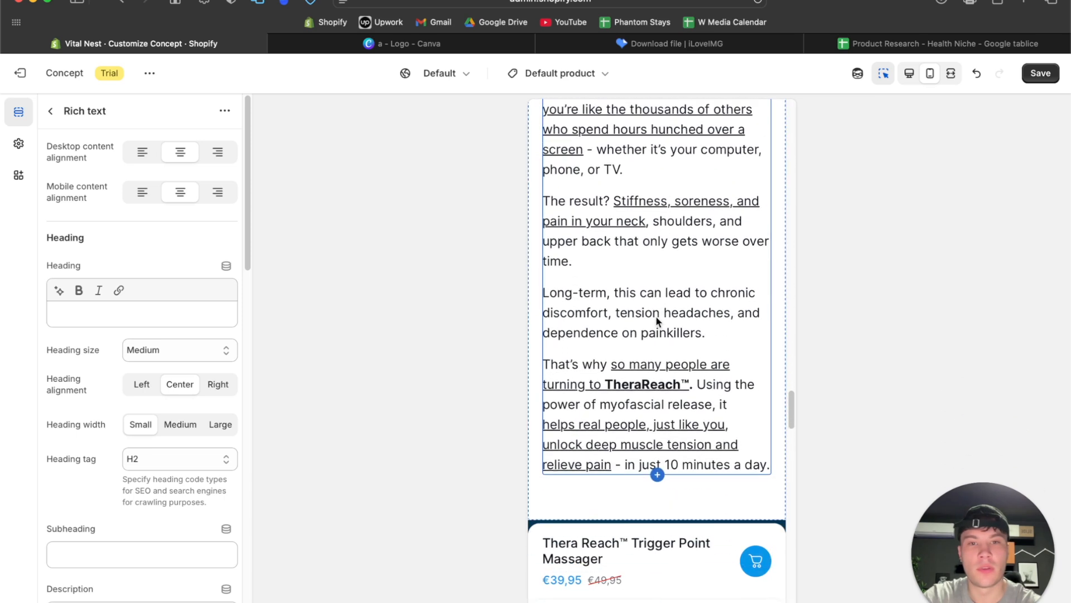
{"action": "scroll", "coordinate": [658, 322], "scroll_direction": "up", "scroll_amount": 6}
{"action": "double_click", "coordinate": [684, 451]}
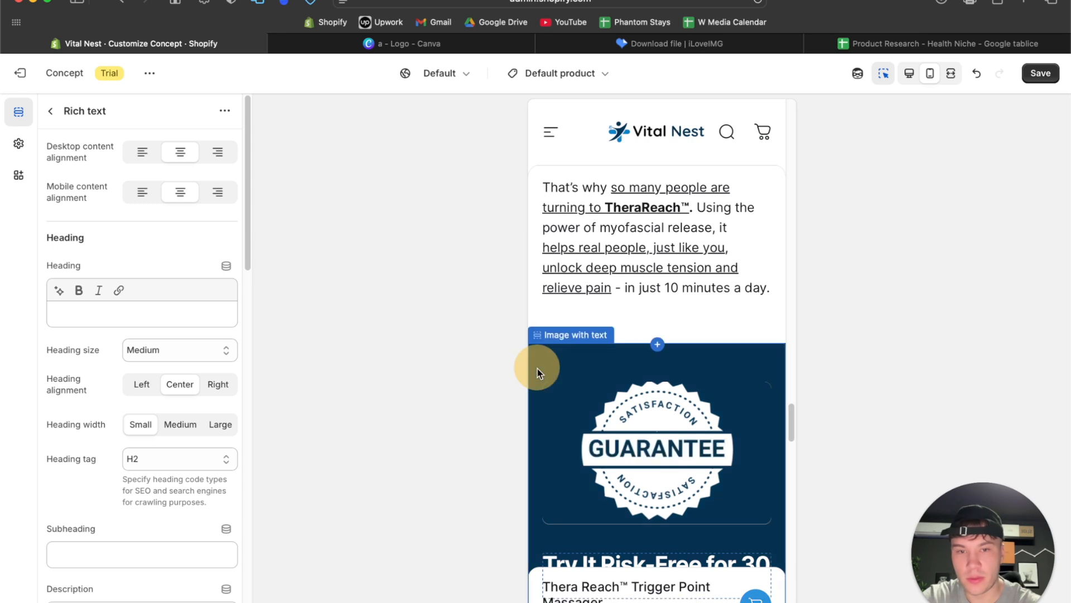
{"action": "left_click", "coordinate": [537, 369]}
{"action": "scroll", "coordinate": [166, 320], "scroll_direction": "down", "scroll_amount": 5}
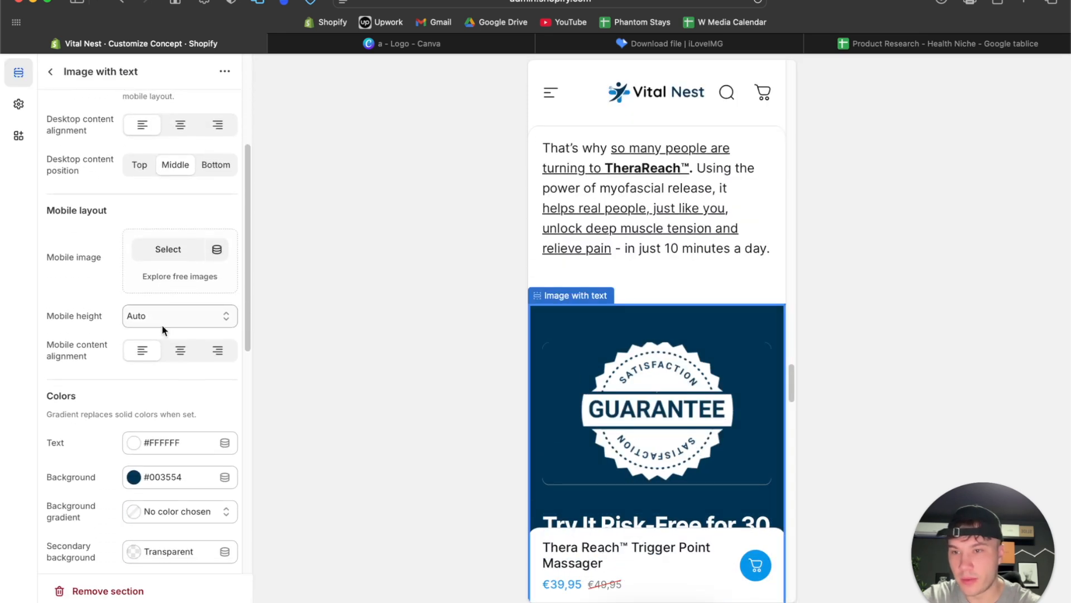
{"action": "scroll", "coordinate": [129, 369], "scroll_direction": "down", "scroll_amount": 10}
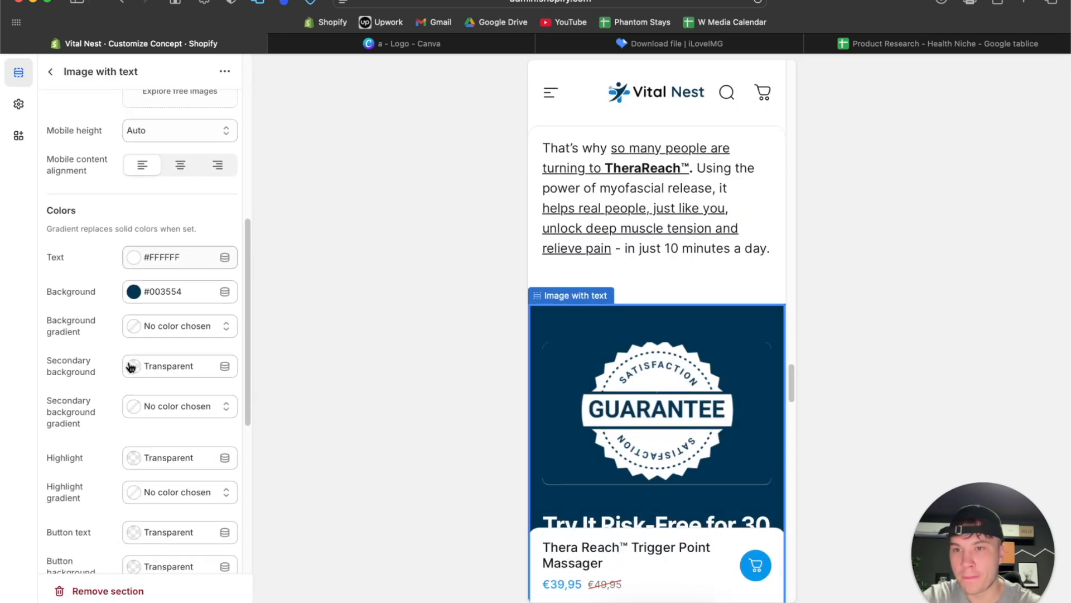
{"action": "scroll", "coordinate": [130, 366], "scroll_direction": "down", "scroll_amount": 2}
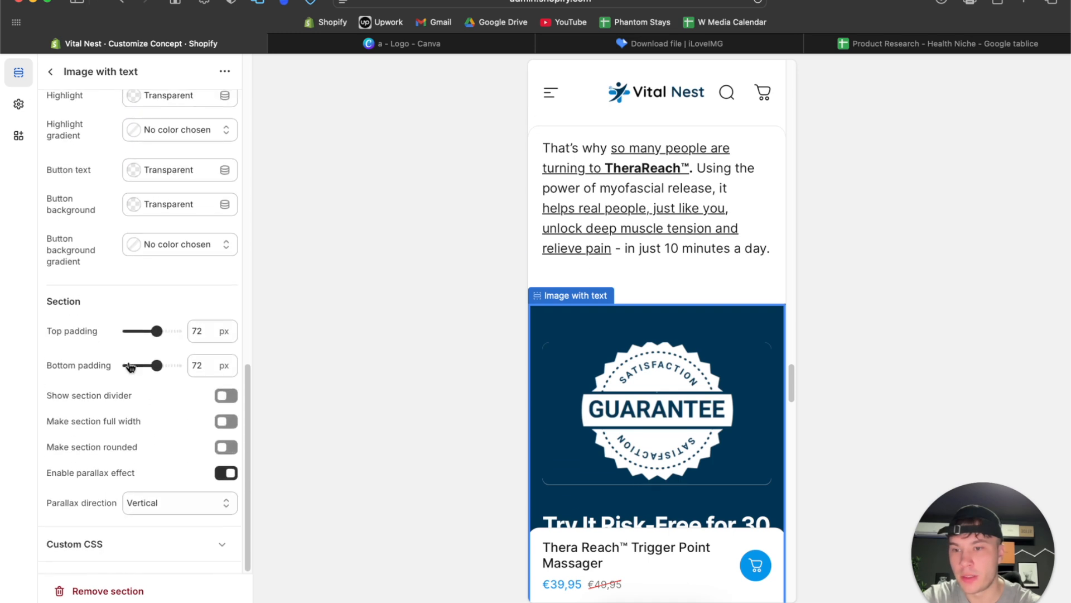
{"action": "left_click", "coordinate": [225, 473]}
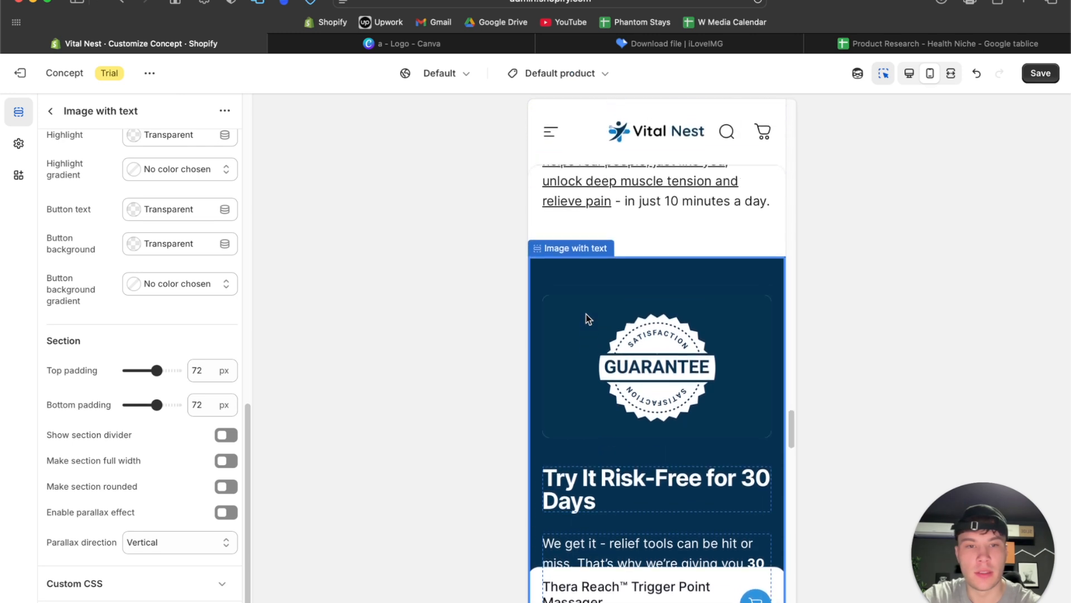
Try centering the "Try It Risk-Free for 30 Days" text through the section's desktop content alignment
{"action": "scroll", "coordinate": [586, 313], "scroll_direction": "down", "scroll_amount": 3}
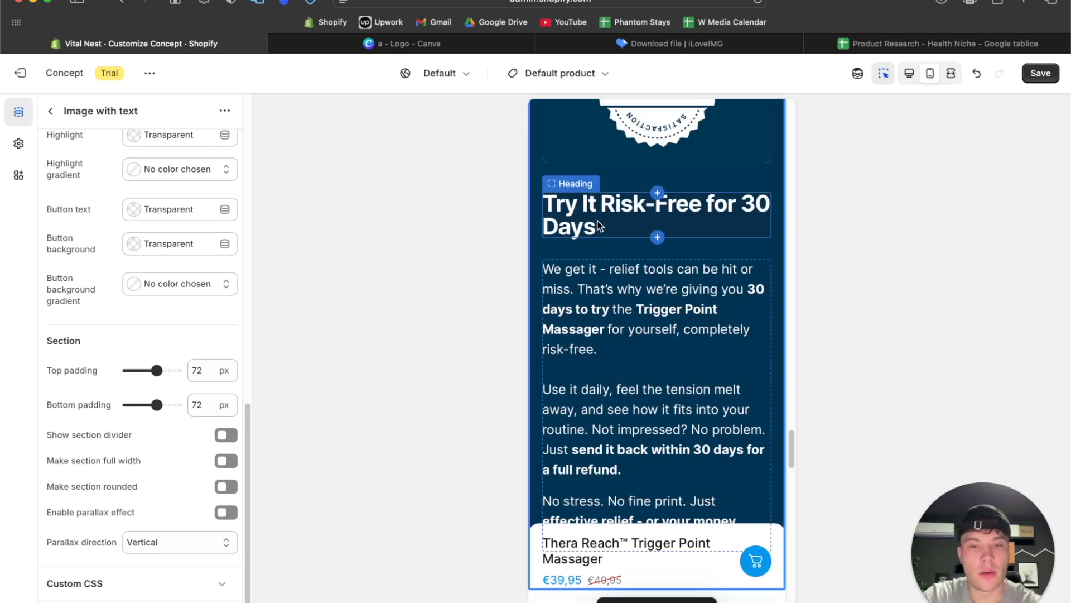
{"action": "left_click", "coordinate": [598, 221]}
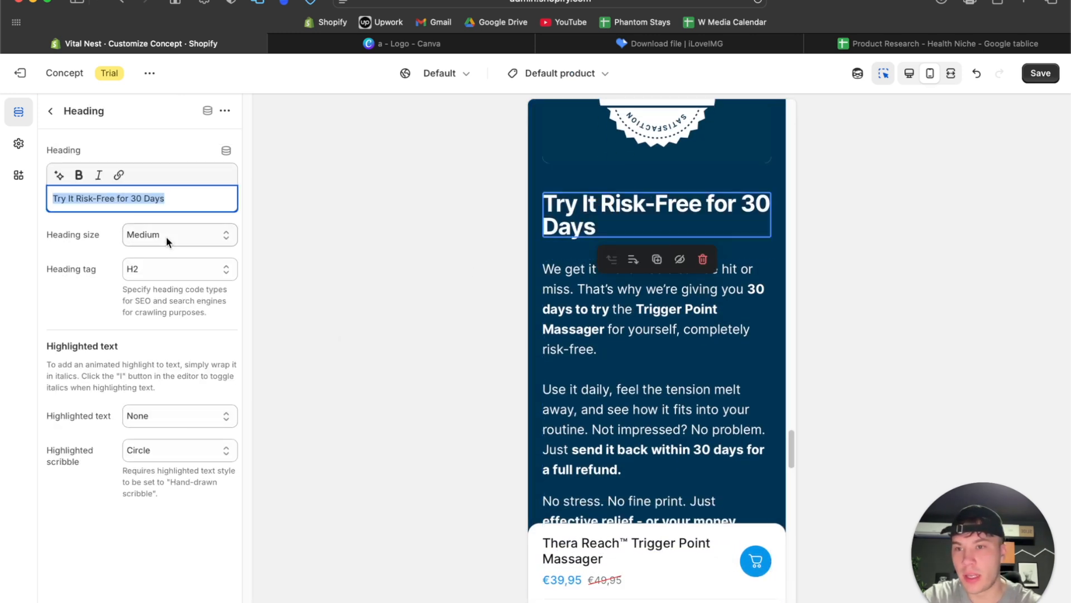
{"action": "left_click", "coordinate": [609, 317]}
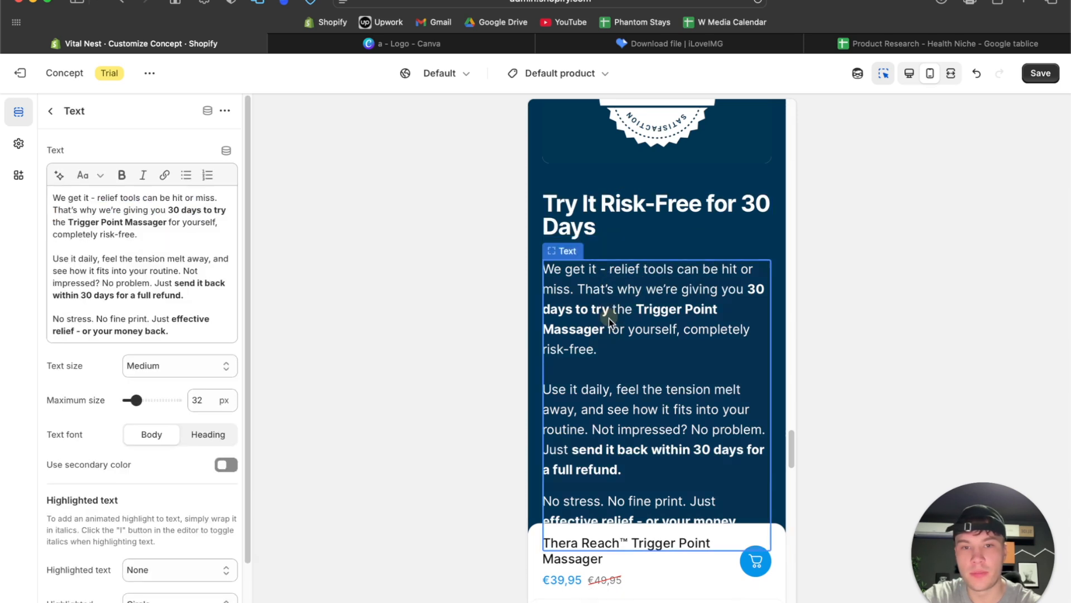
{"action": "scroll", "coordinate": [168, 431], "scroll_direction": "down", "scroll_amount": 1}
{"action": "scroll", "coordinate": [167, 430], "scroll_direction": "up", "scroll_amount": 2}
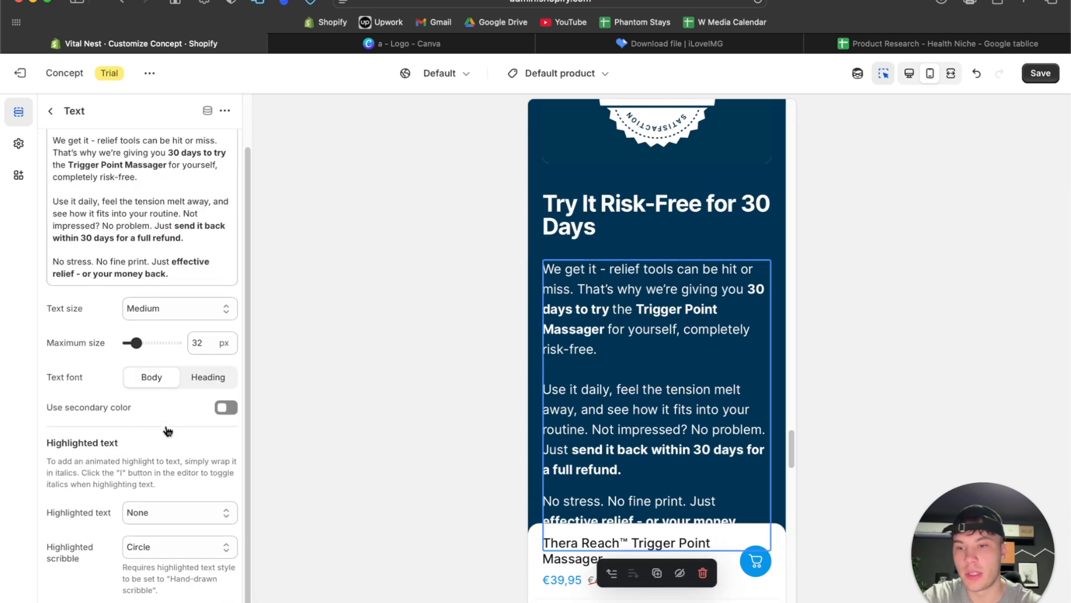
{"action": "left_click", "coordinate": [49, 112]}
{"action": "left_click", "coordinate": [101, 373]}
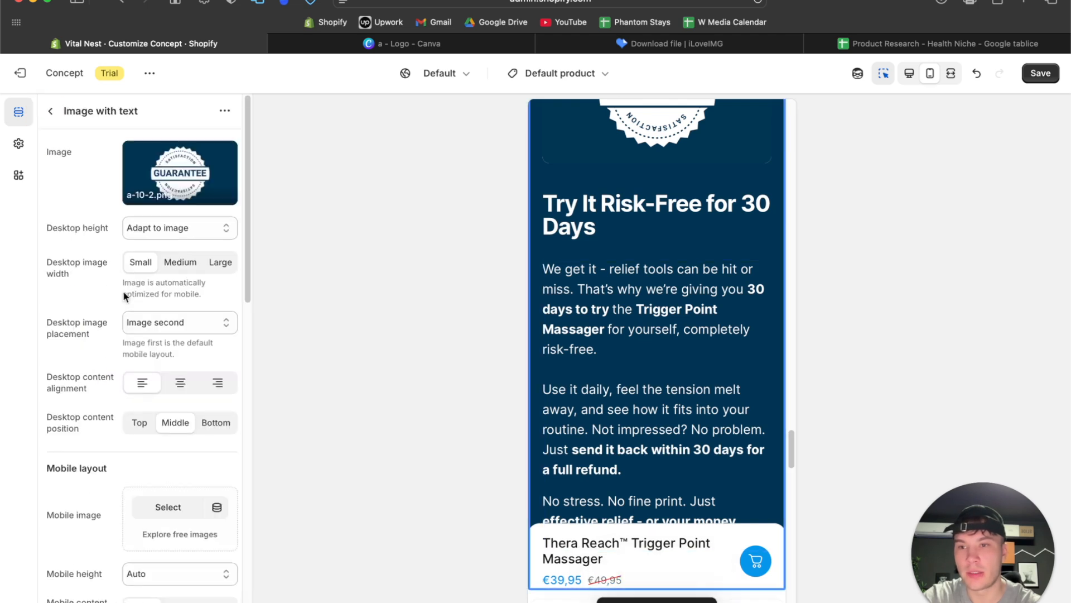
{"action": "left_click", "coordinate": [178, 385]}
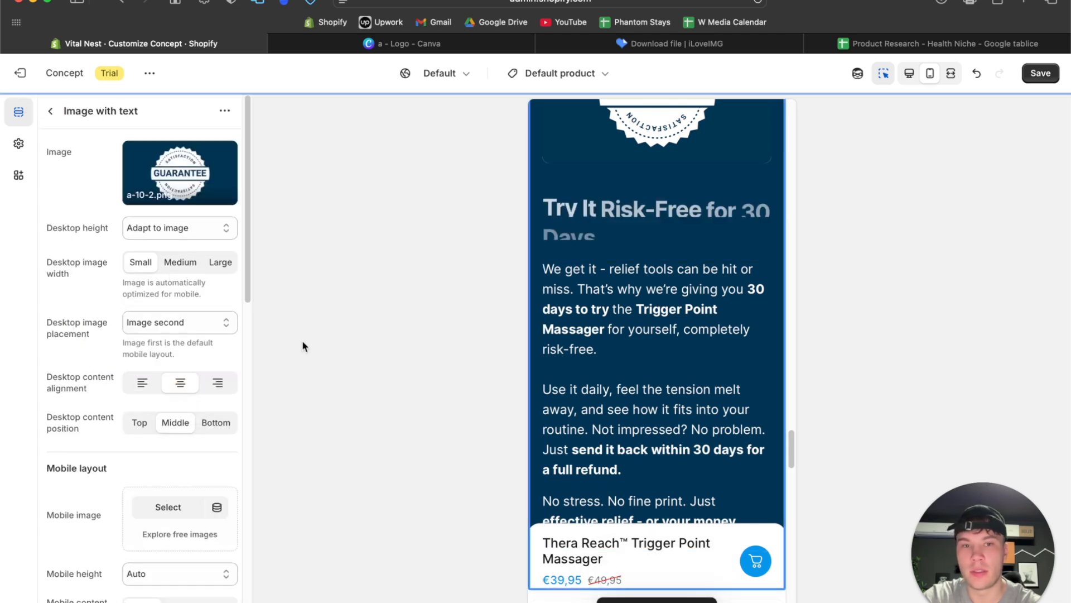
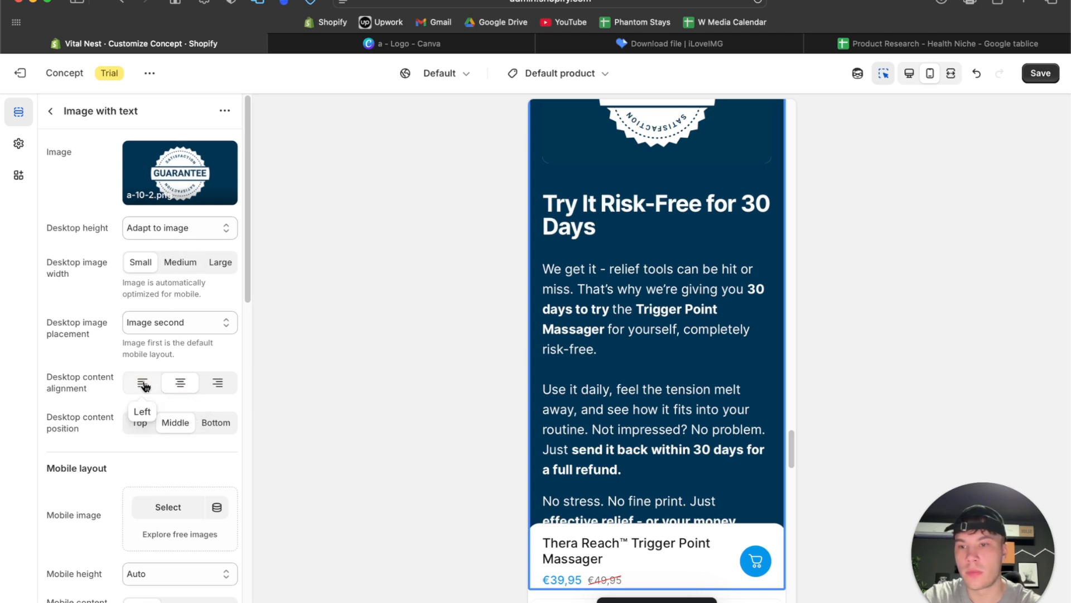
Keep the risk-free section's desktop content aligned left and set its mobile content alignment to center
{"action": "scroll", "coordinate": [106, 396], "scroll_direction": "down", "scroll_amount": 3}
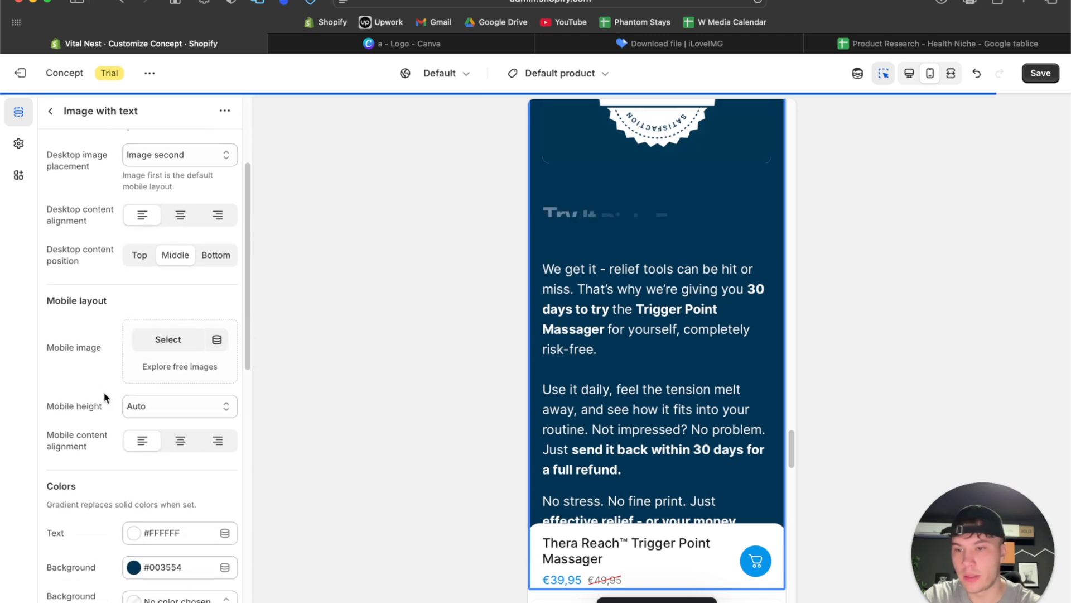
{"action": "left_click", "coordinate": [174, 425]}
{"action": "scroll", "coordinate": [584, 393], "scroll_direction": "down", "scroll_amount": 3}
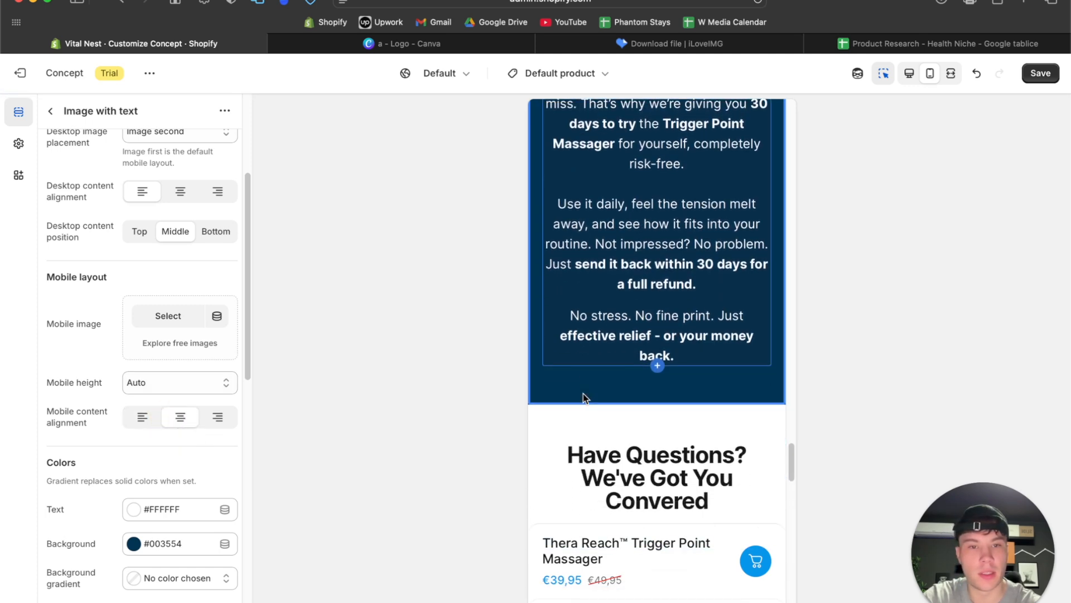
Set the blue shipping and support multicolumn section to 2 columns on mobile
{"action": "scroll", "coordinate": [584, 393], "scroll_direction": "down", "scroll_amount": 5}
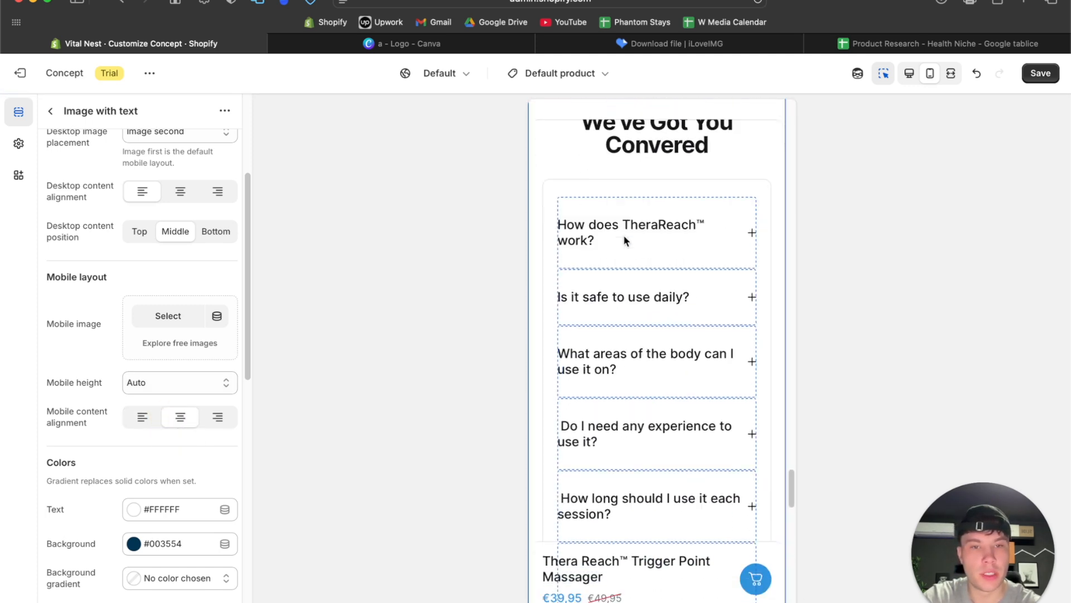
{"action": "scroll", "coordinate": [624, 237], "scroll_direction": "down", "scroll_amount": 10}
{"action": "scroll", "coordinate": [669, 240], "scroll_direction": "up", "scroll_amount": 1}
{"action": "scroll", "coordinate": [674, 240], "scroll_direction": "up", "scroll_amount": 3}
{"action": "left_click", "coordinate": [556, 263]}
{"action": "scroll", "coordinate": [139, 380], "scroll_direction": "down", "scroll_amount": 8}
{"action": "scroll", "coordinate": [142, 369], "scroll_direction": "down", "scroll_amount": 8}
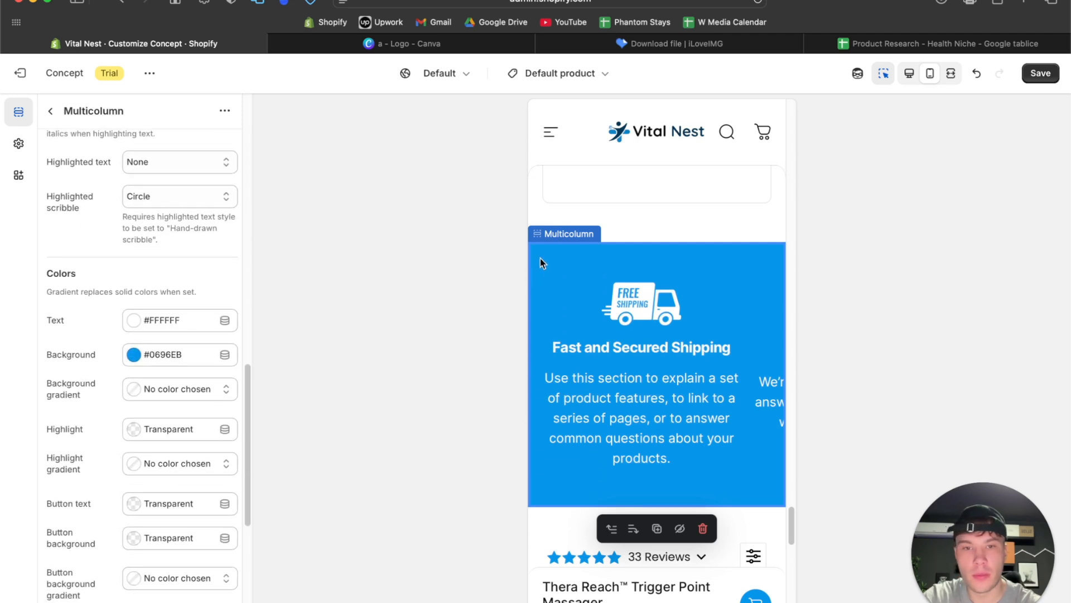
{"action": "scroll", "coordinate": [133, 371], "scroll_direction": "down", "scroll_amount": 5}
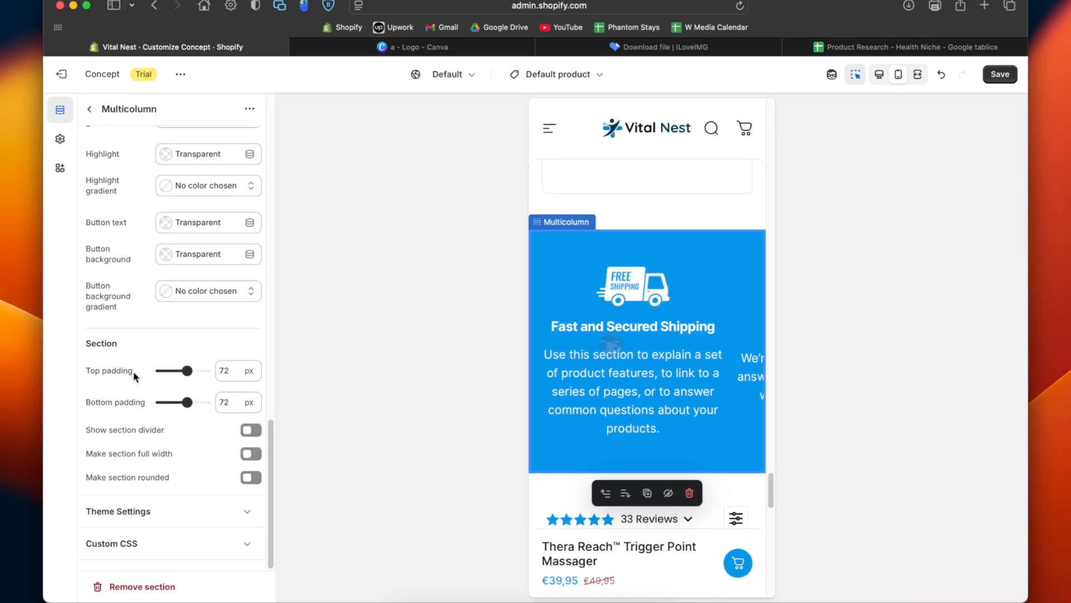
{"action": "scroll", "coordinate": [177, 315], "scroll_direction": "up", "scroll_amount": 10}
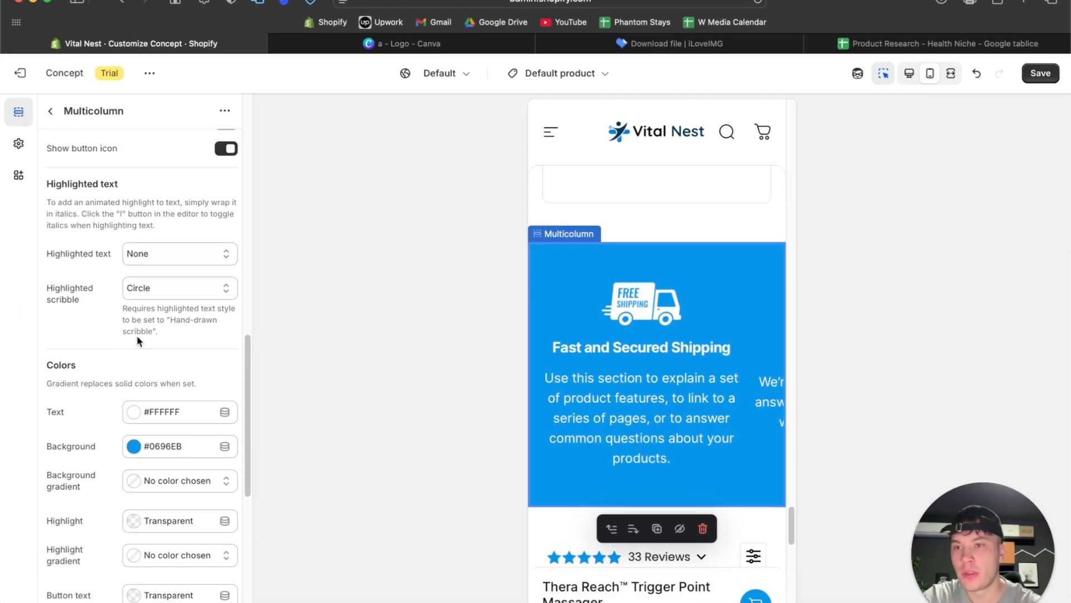
{"action": "scroll", "coordinate": [138, 341], "scroll_direction": "up", "scroll_amount": 9}
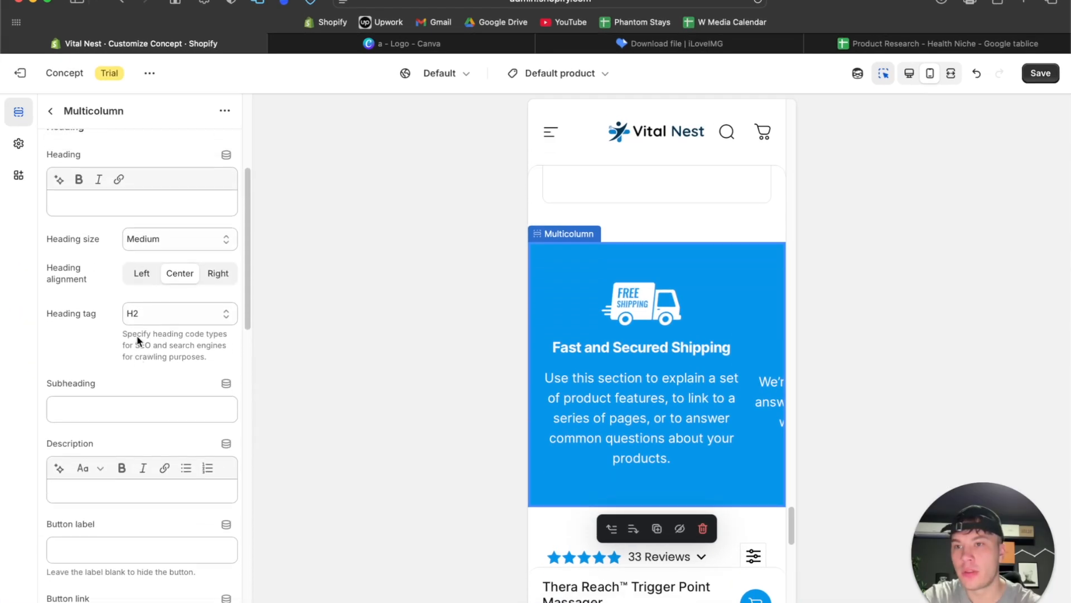
{"action": "scroll", "coordinate": [138, 341], "scroll_direction": "up", "scroll_amount": 3}
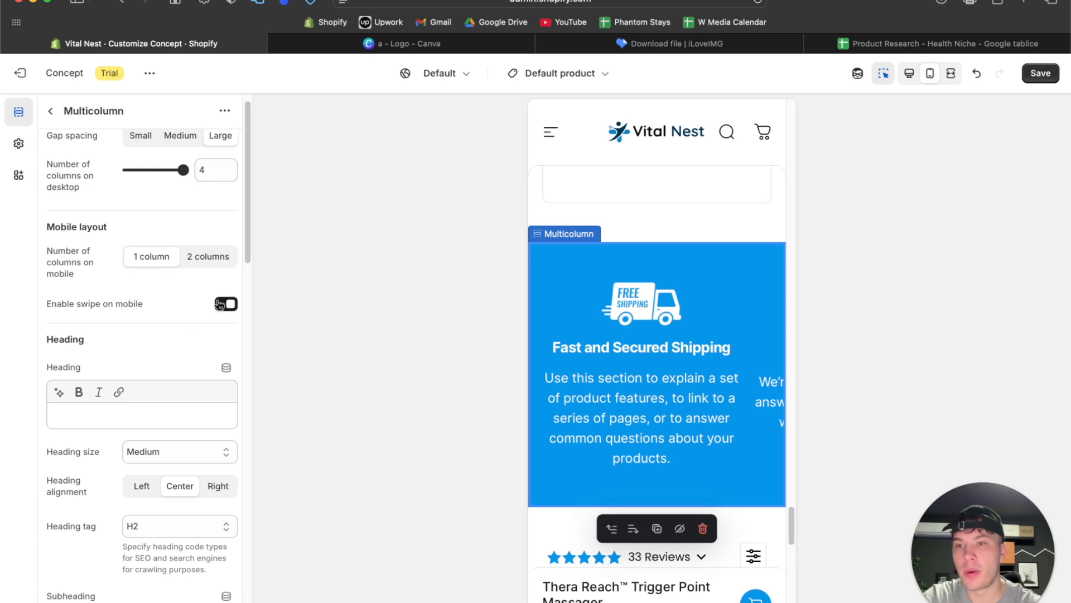
{"action": "left_click", "coordinate": [211, 260]}
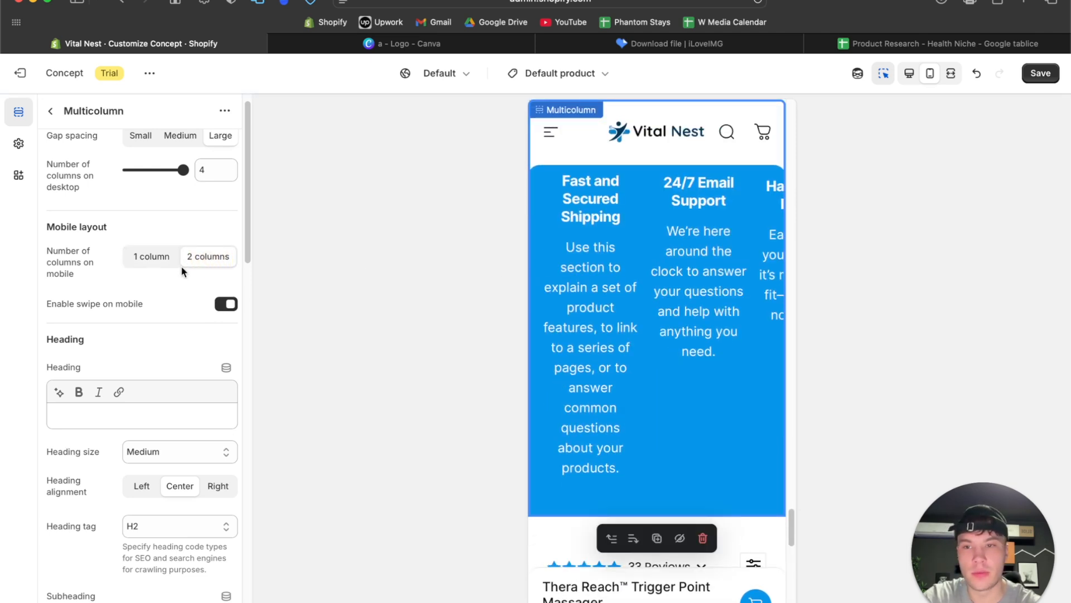
Disable swipe on mobile for the multicolumn section, check its stacked columns, and switch the preview to desktop view
{"action": "left_click", "coordinate": [227, 304]}
{"action": "scroll", "coordinate": [615, 419], "scroll_direction": "down", "scroll_amount": 6}
{"action": "scroll", "coordinate": [617, 419], "scroll_direction": "up", "scroll_amount": 6}
{"action": "scroll", "coordinate": [616, 420], "scroll_direction": "up", "scroll_amount": 1}
{"action": "scroll", "coordinate": [616, 420], "scroll_direction": "down", "scroll_amount": 5}
{"action": "scroll", "coordinate": [615, 420], "scroll_direction": "up", "scroll_amount": 6}
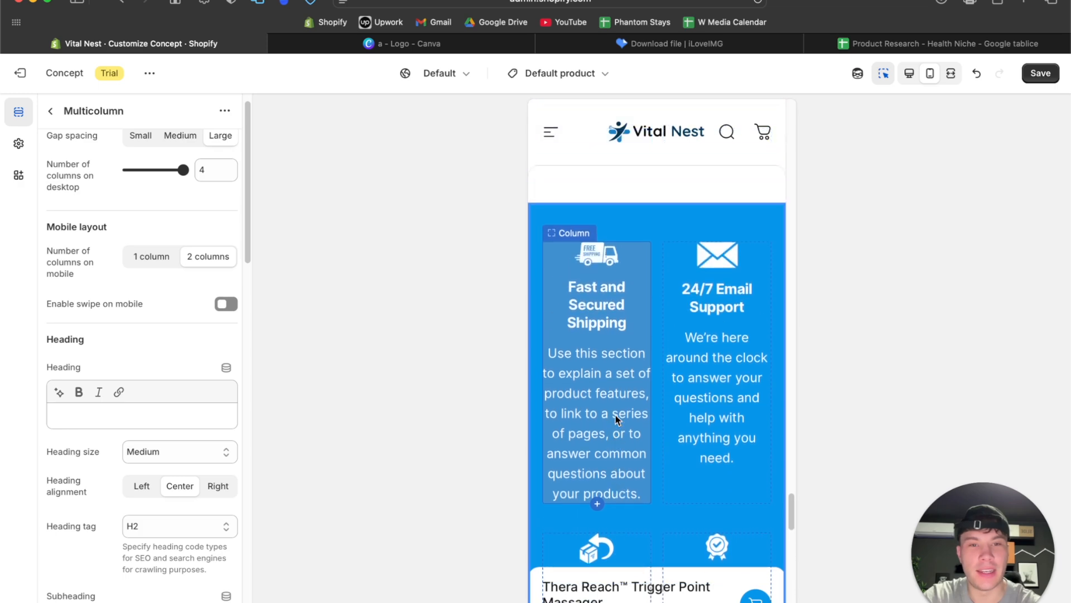
{"action": "left_click", "coordinate": [909, 79]}
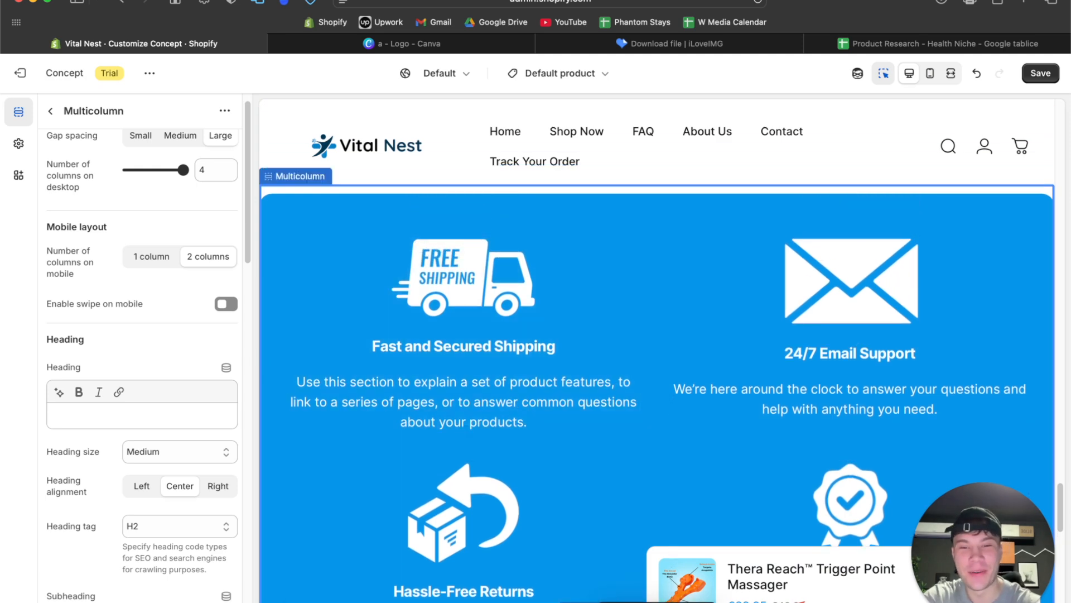
Switch to ChatGPT, request 5-6 words of body text for fast and free shipping, and ask it to "Make a bit longer"
{"action": "left_click", "coordinate": [527, 598]}
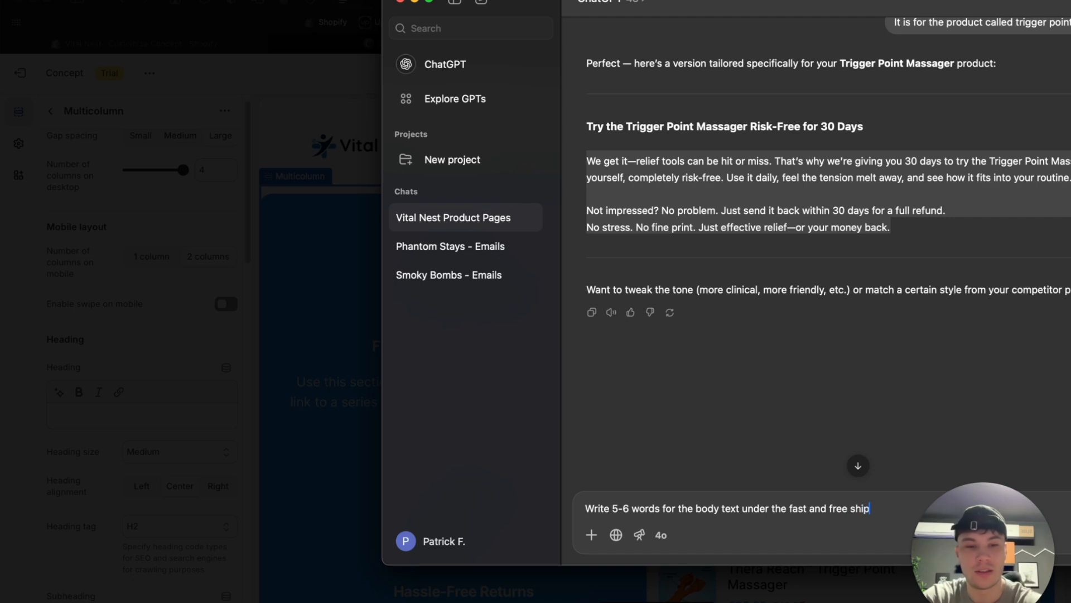
{"action": "type", "text": "ding"}
{"action": "key", "text": "Return"}
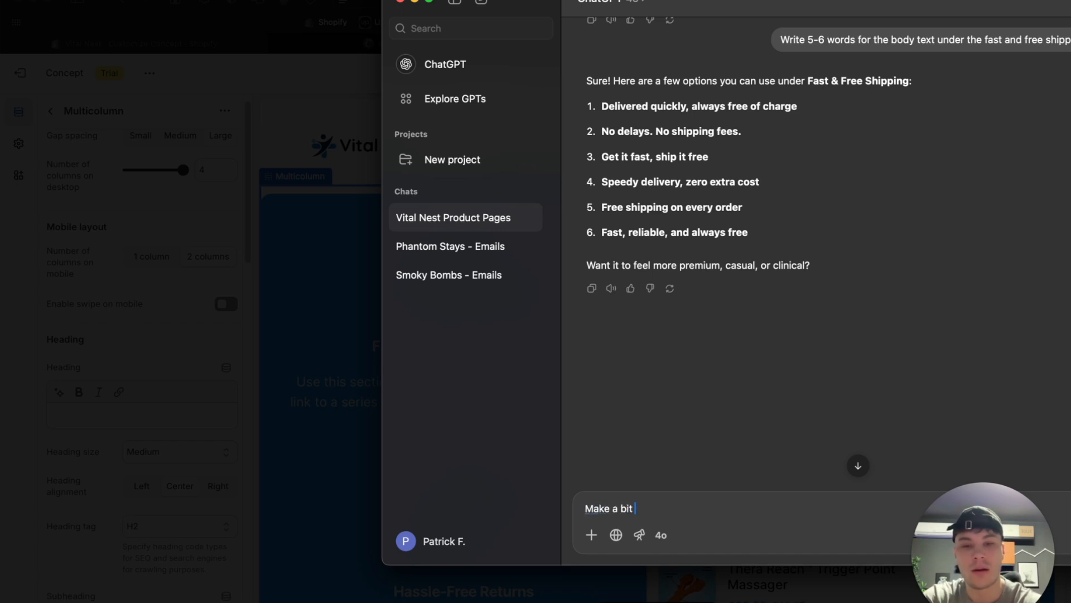
{"action": "type", "text": "r"}
{"action": "key", "text": "Return"}
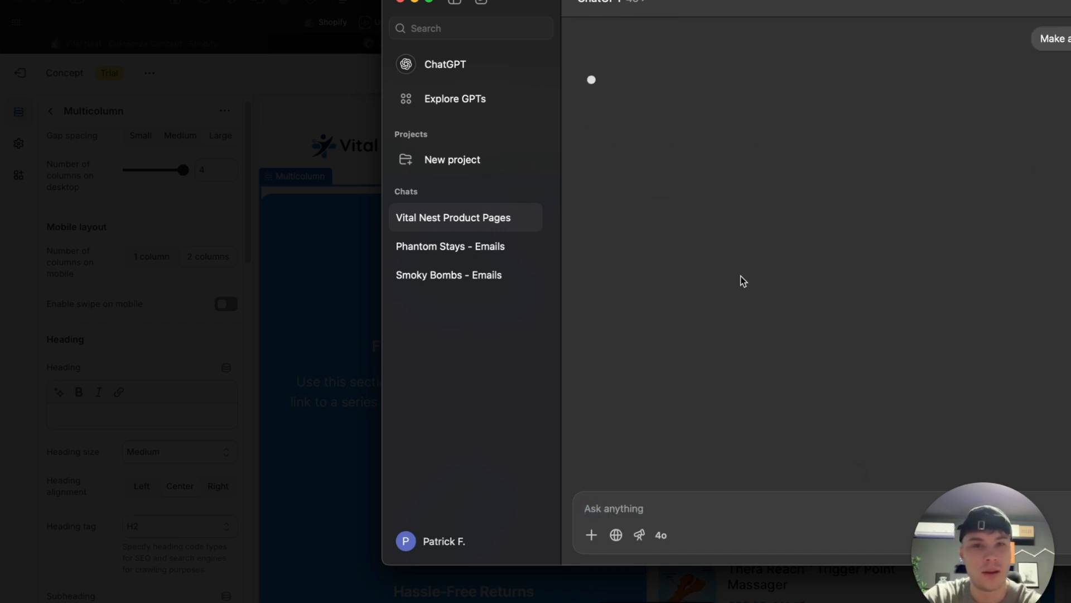
{"action": "left_click_drag", "start_coordinate": [789, 10], "coordinate": [633, 40]}
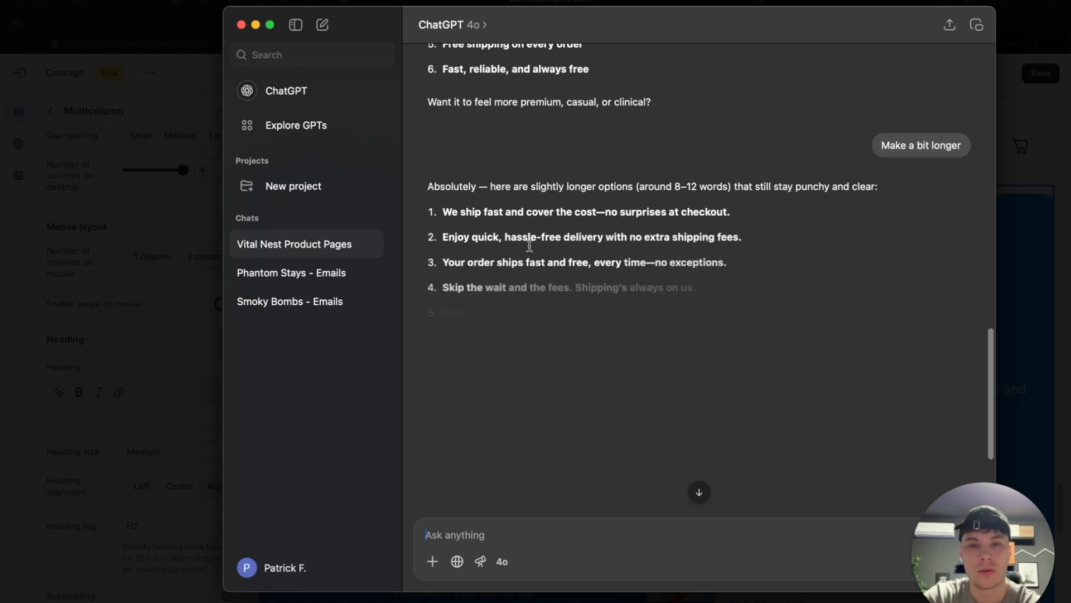
Replace the Fast and Secured Shipping column's description with "Enjoy quick, hassle-free delivery with no extra shipping fees." in plain, unnumbered text
{"action": "left_click_drag", "start_coordinate": [437, 237], "coordinate": [731, 230]}
{"action": "left_click", "coordinate": [1031, 272]}
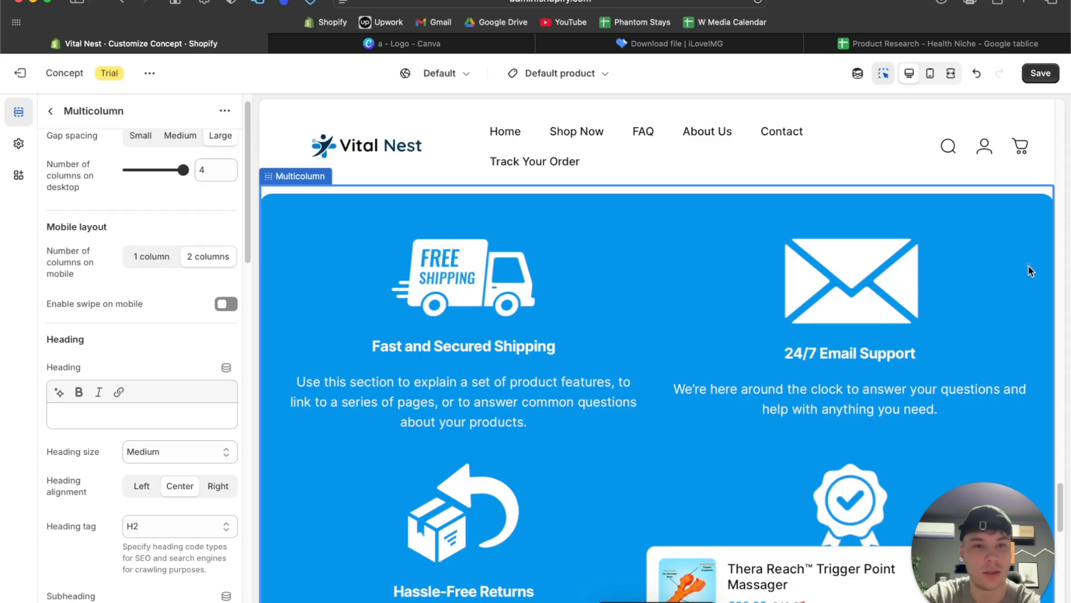
{"action": "left_click", "coordinate": [486, 400]}
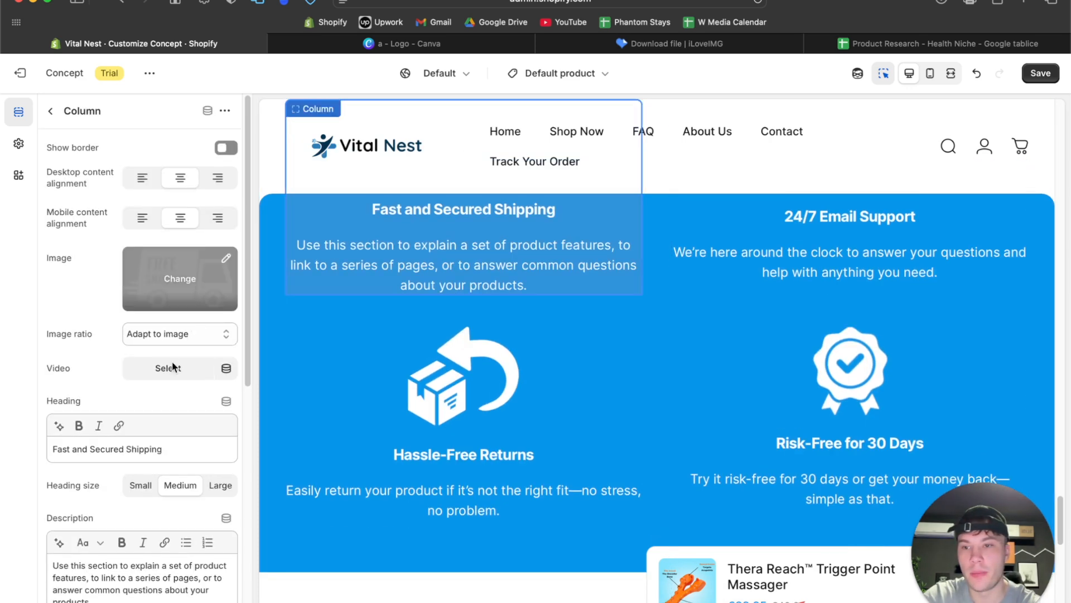
{"action": "left_click", "coordinate": [111, 575]}
{"action": "key", "text": "ctrl+a"}
{"action": "type", "text": "Enjoy quick, hassle-free delivery with no extra shipping fees."}
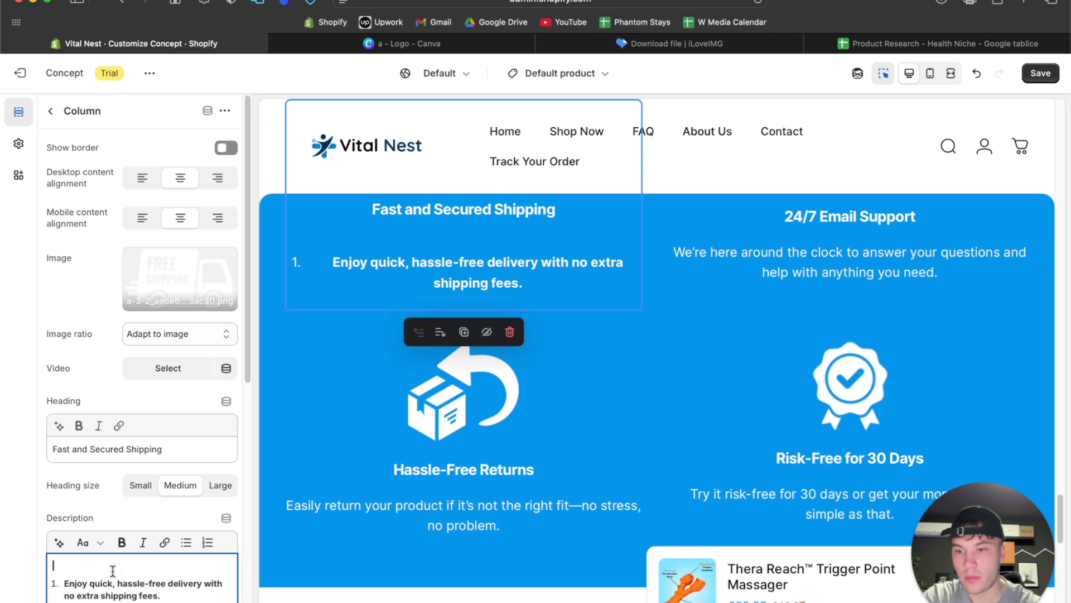
{"action": "key", "text": "ctrl+a"}
{"action": "left_click", "coordinate": [122, 542]}
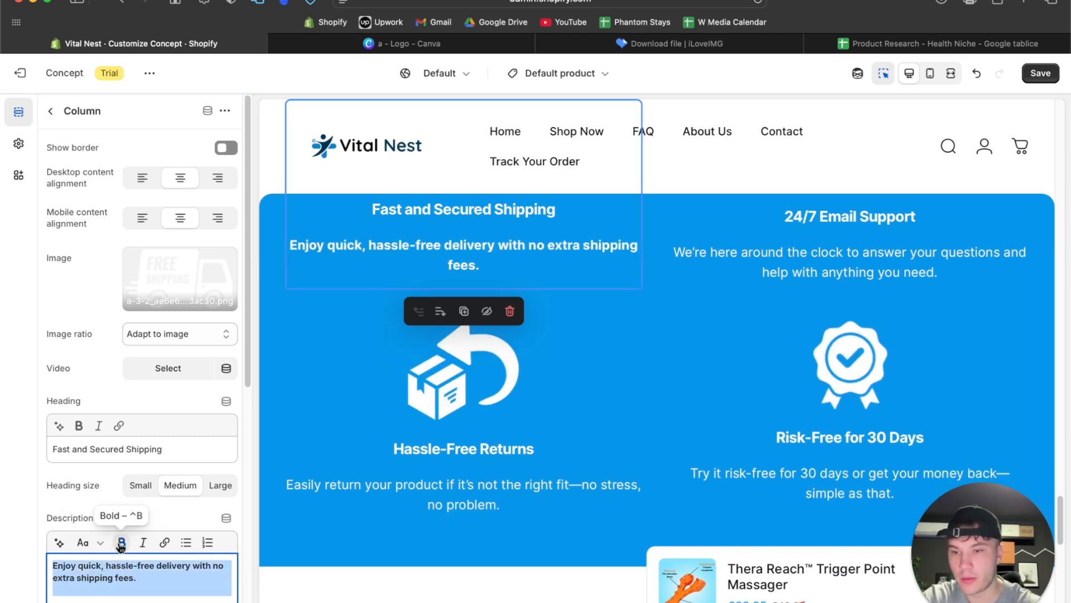
{"action": "left_click", "coordinate": [137, 569]}
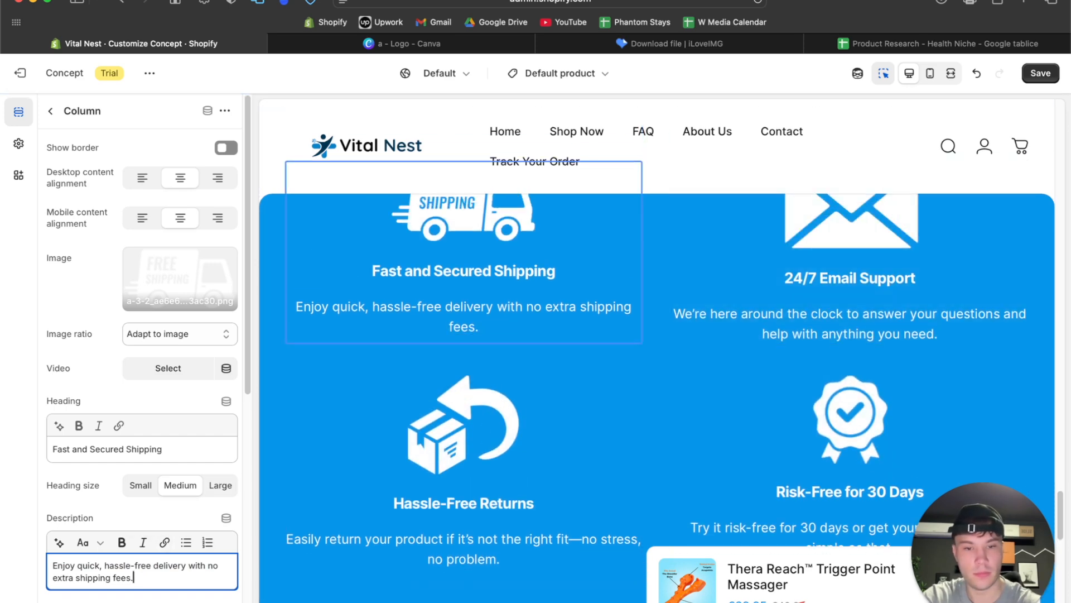
Ask ChatGPT for "24/7 email support" text and copy the line "Questions? Our team's always just an email away—24/7."
{"action": "left_click", "coordinate": [524, 597]}
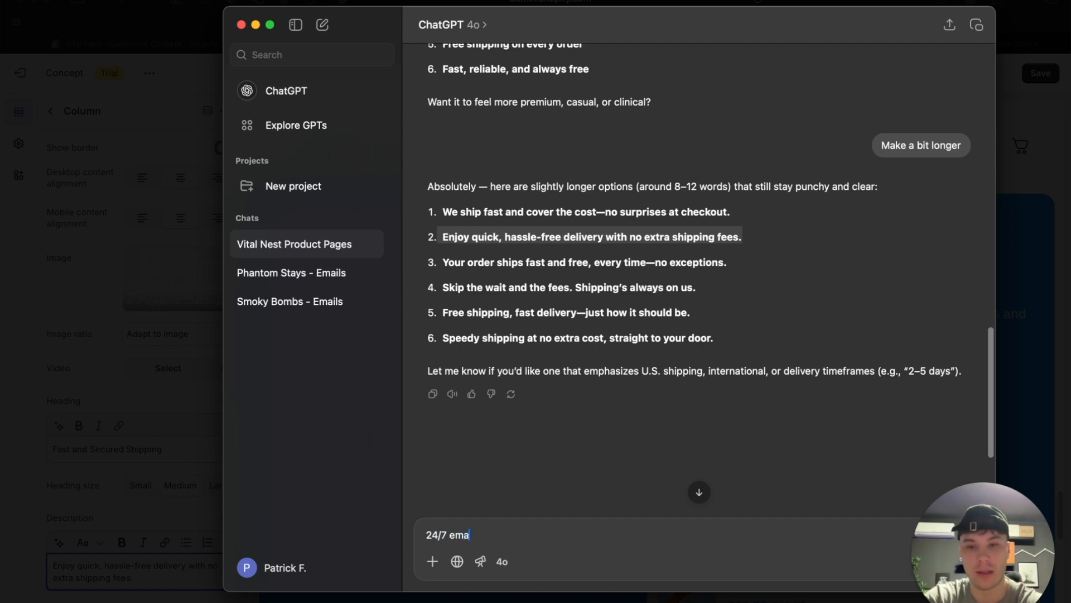
{"action": "key", "text": "Return"}
{"action": "left_click_drag", "start_coordinate": [443, 132], "coordinate": [780, 131]}
{"action": "key", "text": "super+c"}
{"action": "left_click", "coordinate": [164, 433]}
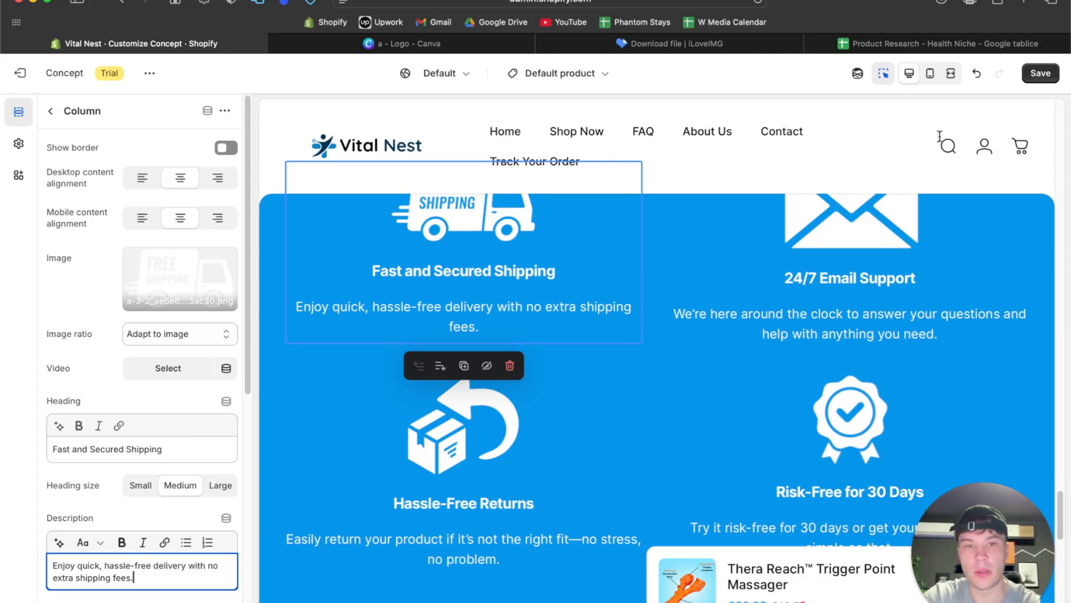
{"action": "left_click", "coordinate": [858, 254]}
{"action": "left_click", "coordinate": [836, 323]}
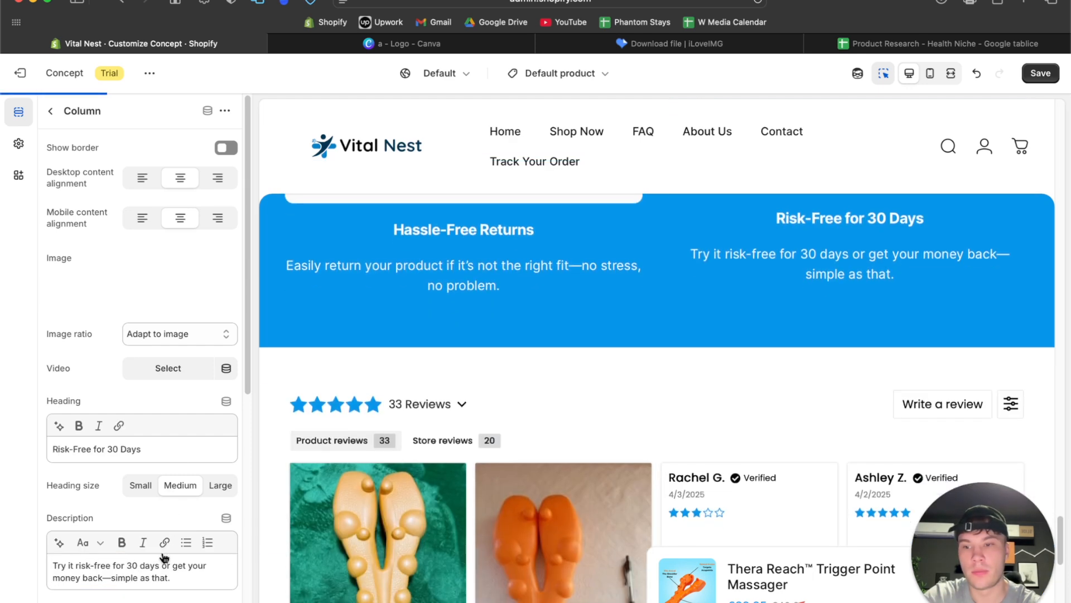
{"action": "left_click", "coordinate": [837, 245]}
{"action": "left_click", "coordinate": [221, 578]}
{"action": "scroll", "coordinate": [550, 337], "scroll_direction": "up", "scroll_amount": 10}
{"action": "scroll", "coordinate": [550, 337], "scroll_direction": "down", "scroll_amount": 8}
{"action": "left_click", "coordinate": [805, 401]}
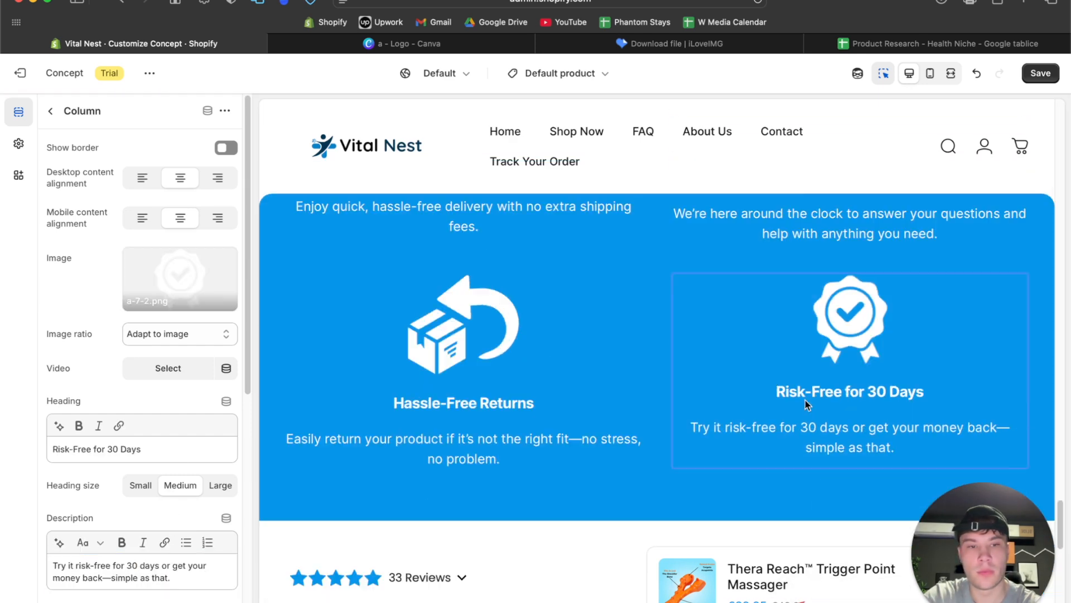
Replace the 24/7 Email Support column's description with "Questions? Our team's always just an email away—24/7." in plain, unnumbered text
{"action": "scroll", "coordinate": [787, 296], "scroll_direction": "up", "scroll_amount": 2}
{"action": "left_click", "coordinate": [787, 296]}
{"action": "scroll", "coordinate": [156, 474], "scroll_direction": "down", "scroll_amount": 1}
{"action": "triple_click", "coordinate": [88, 499]}
{"action": "key", "text": "super+v"}
{"action": "key", "text": "ctrl+super+space"}
{"action": "key", "text": "Escape"}
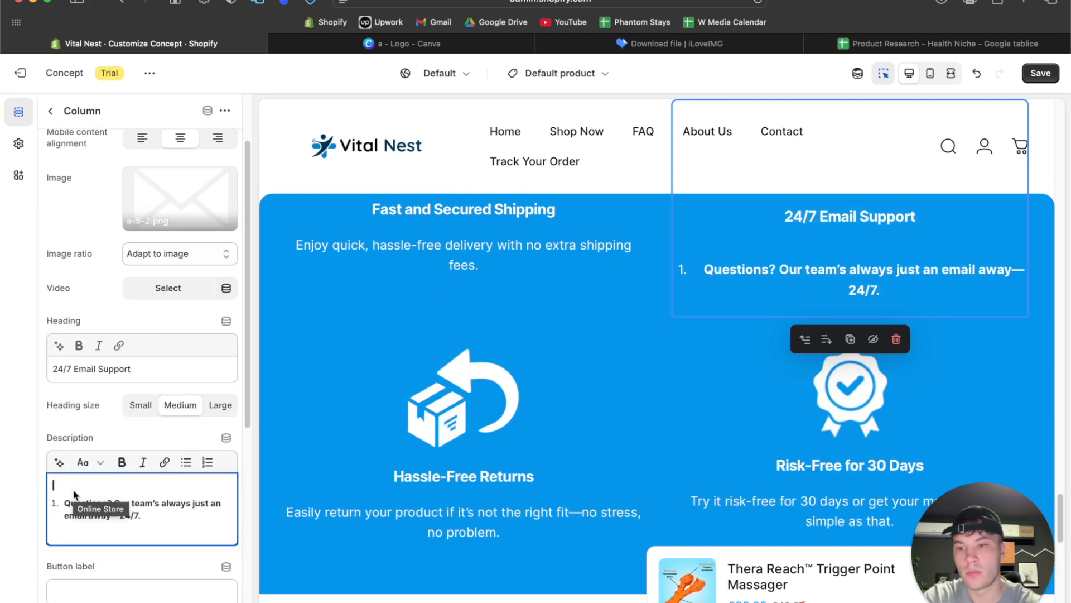
{"action": "key", "text": "Delete"}
{"action": "key", "text": "ctrl+super+space"}
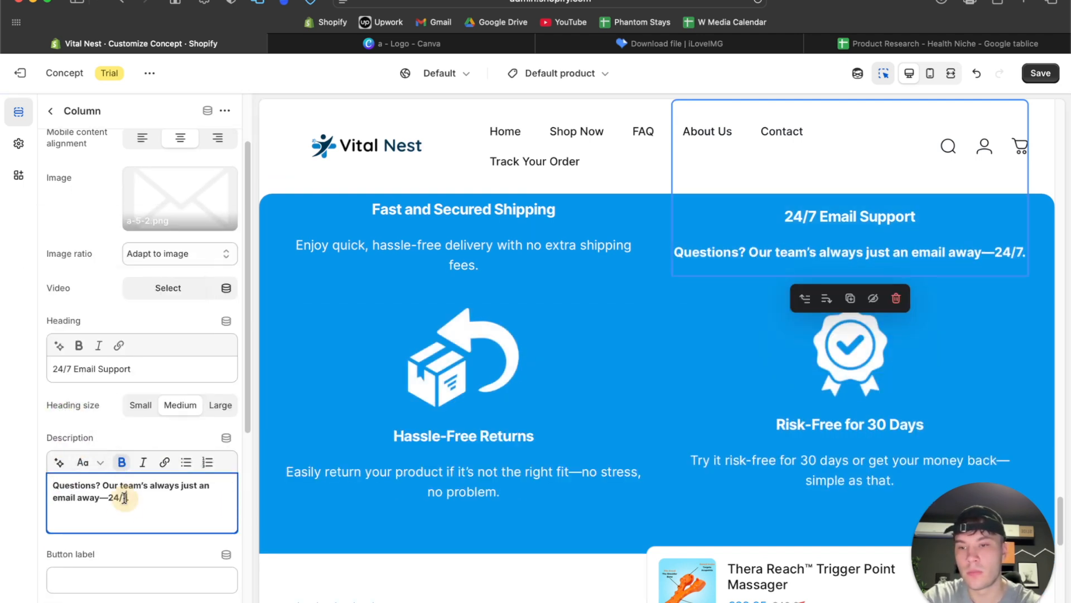
{"action": "key", "text": "super+a"}
{"action": "left_click", "coordinate": [121, 462]}
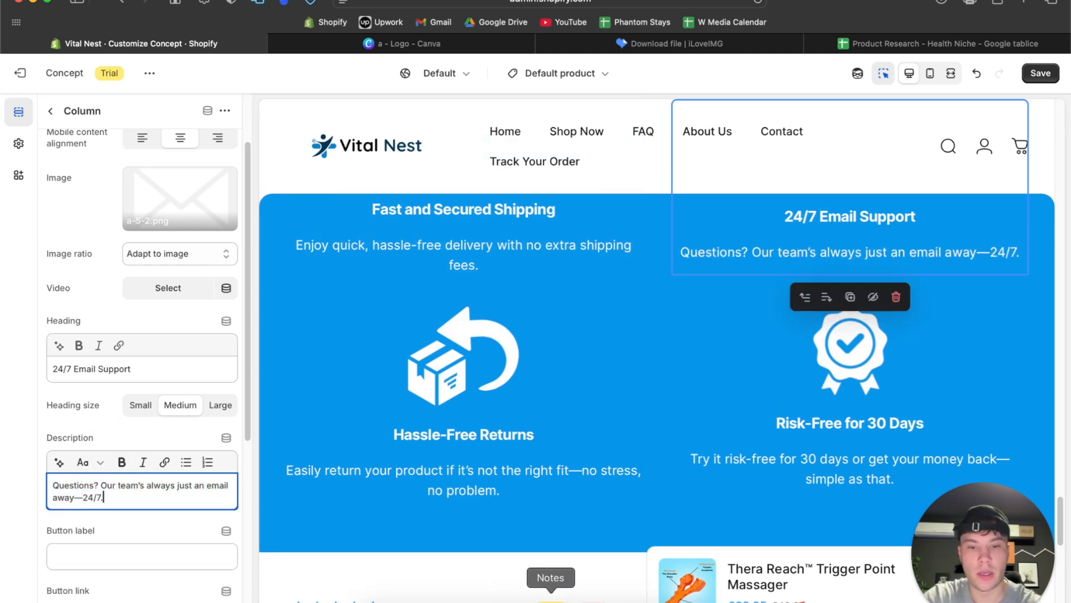
Send ChatGPT the prompt "Now hassle free returns", copy its first suggestion, and draft "And now risk free for 30 days"
{"action": "left_click", "coordinate": [535, 599]}
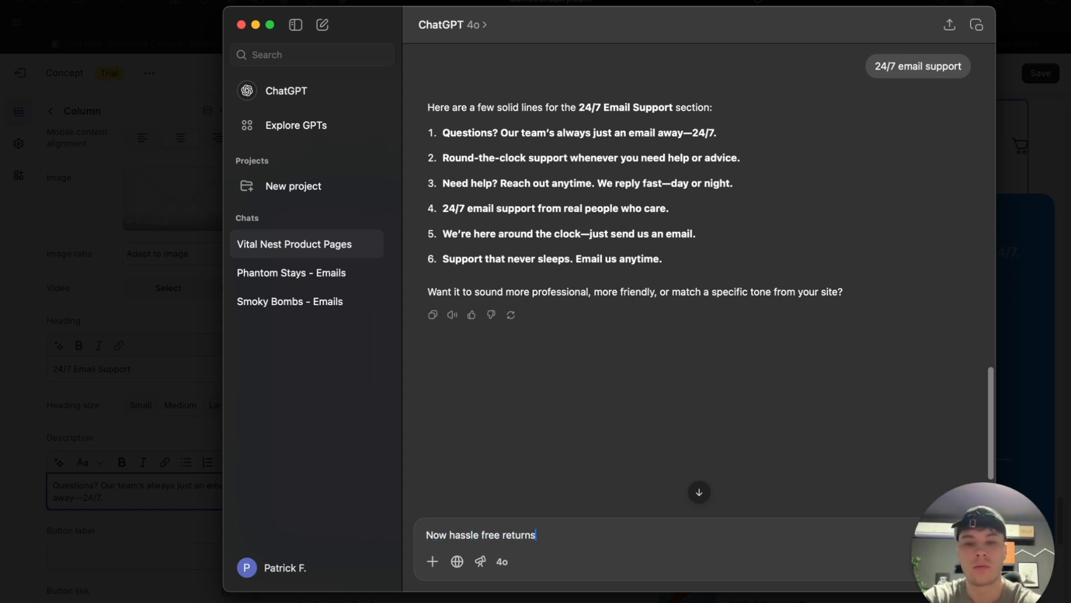
{"action": "type", "text": "s"}
{"action": "key", "text": "Return"}
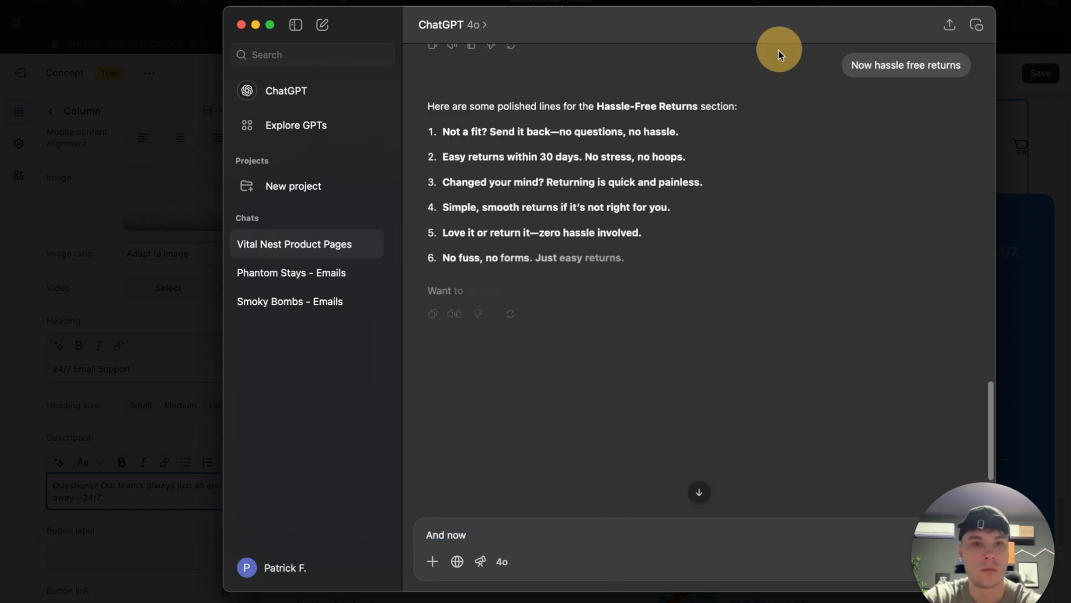
{"action": "mouse_move", "coordinate": [811, 35]}
{"action": "left_mouse_down"}
{"action": "mouse_move", "coordinate": [530, 28]}
{"action": "mouse_move", "coordinate": [796, 34]}
{"action": "left_mouse_up"}
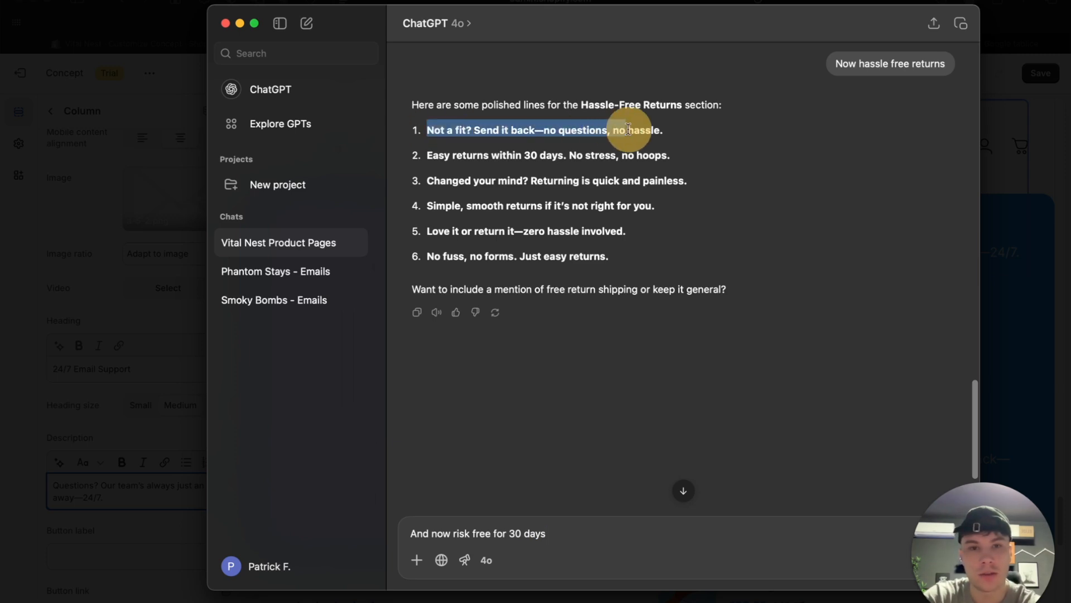
{"action": "left_click", "coordinate": [118, 496]}
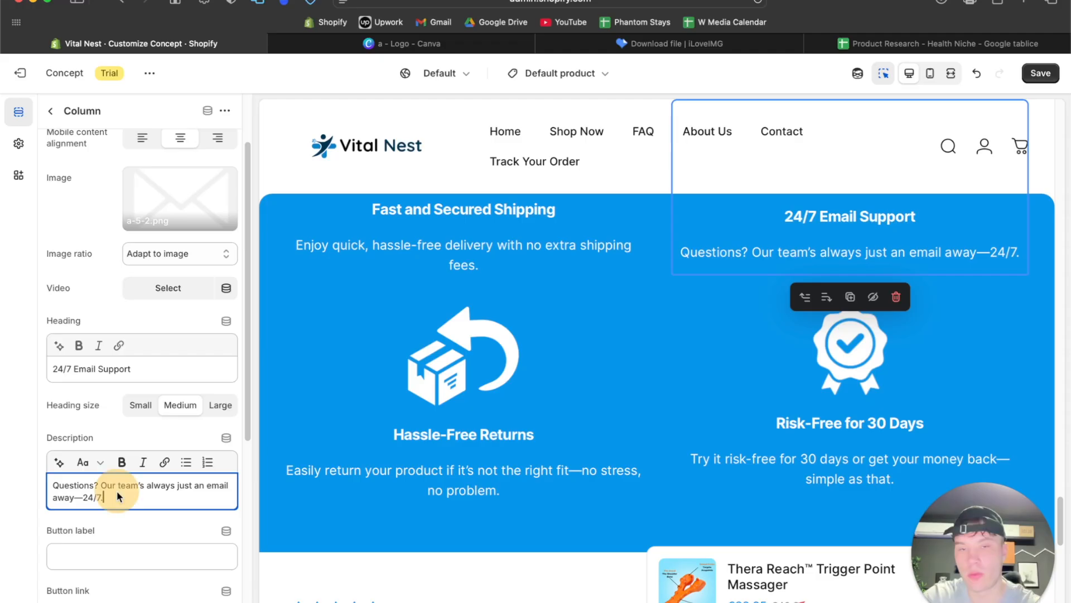
Replace the Hassle-Free Returns column's description with "Not a fit? Send it back—no questions, no hassle." in plain, unnumbered text
{"action": "left_click", "coordinate": [480, 448]}
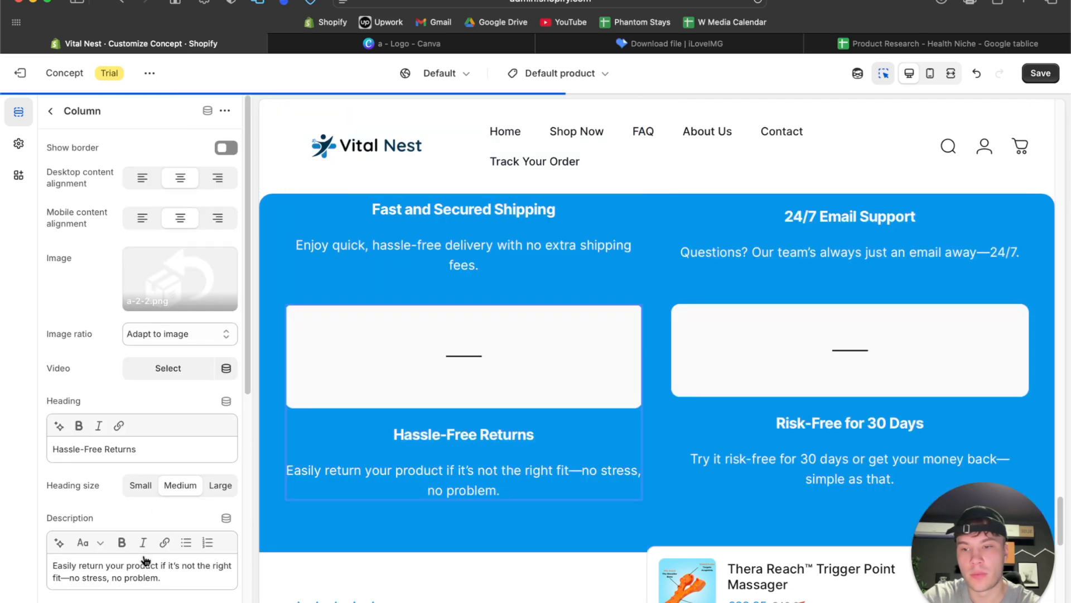
{"action": "triple_click", "coordinate": [140, 571]}
{"action": "type", "text": "Not a fit? Send it back—no questions, no hassle"}
{"action": "key", "text": "BackSpace"}
{"action": "key", "text": "super+a"}
{"action": "left_click", "coordinate": [122, 542]}
{"action": "left_click", "coordinate": [99, 576]}
{"action": "type", "text": "."}
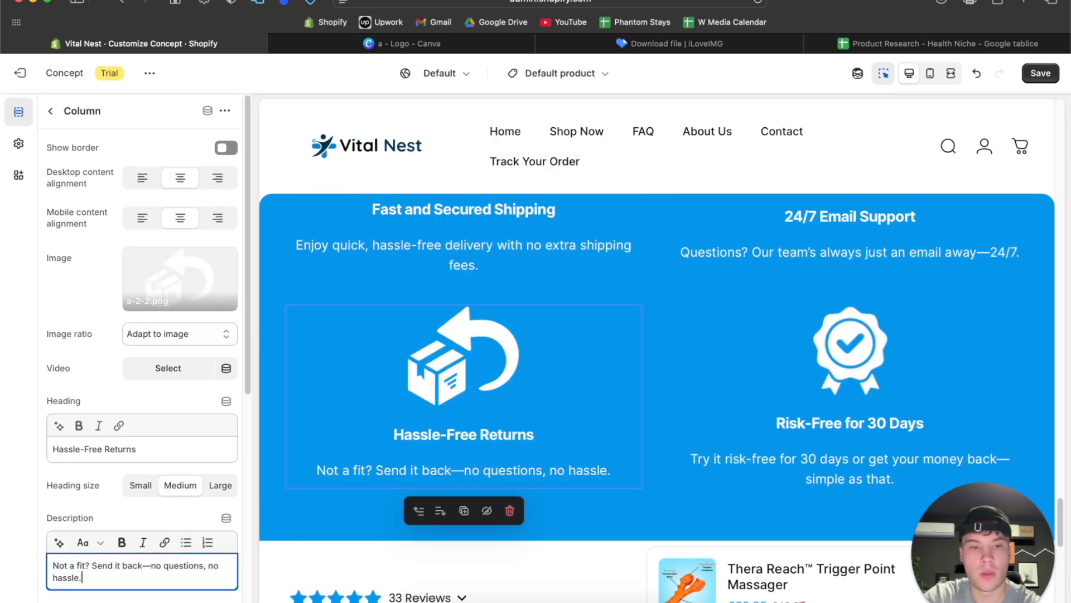
Replace the Risk-Free for 30 Days column's description with ChatGPT's line "Try it for 30 days—love it or get a full refund." in plain, unnumbered text
{"action": "left_click", "coordinate": [529, 600]}
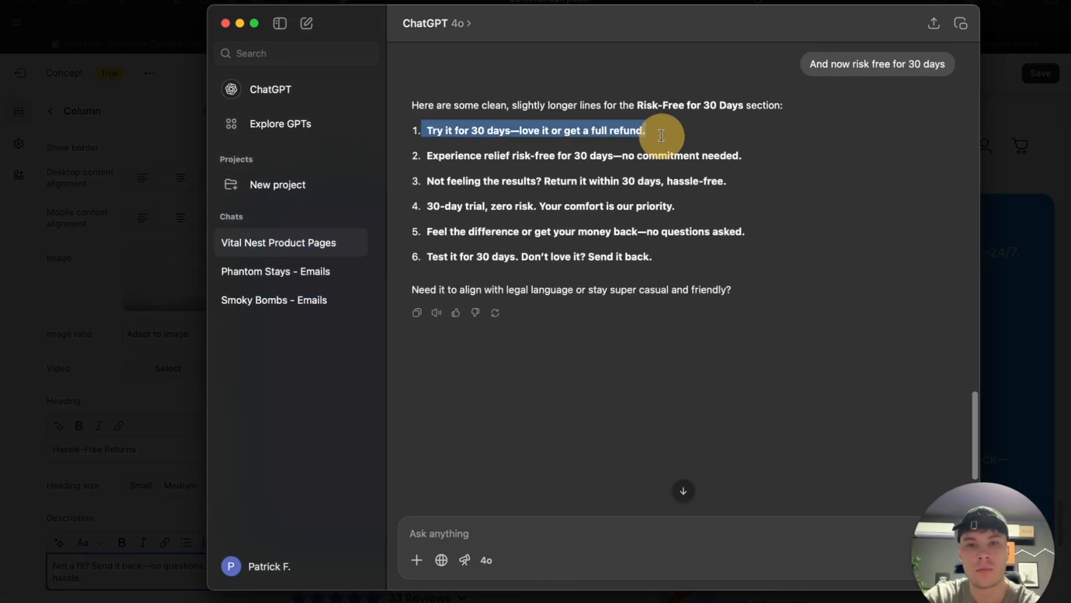
{"action": "left_click", "coordinate": [156, 394]}
{"action": "left_click", "coordinate": [853, 457]}
{"action": "scroll", "coordinate": [172, 469], "scroll_direction": "down", "scroll_amount": 2}
{"action": "left_click", "coordinate": [198, 509]}
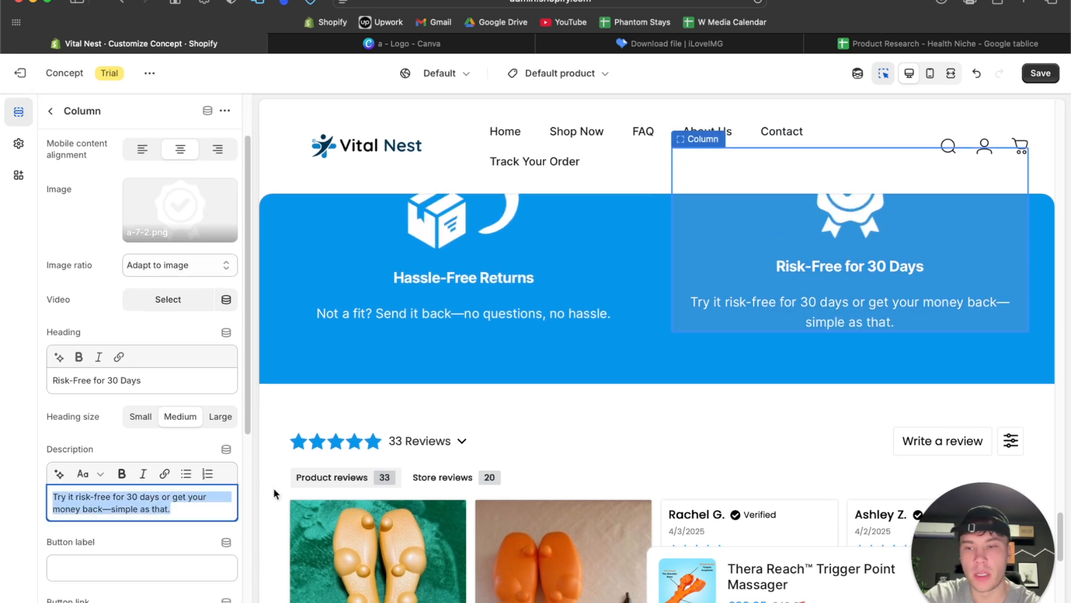
{"action": "type", "text": "Try it for 30 days—love it or get a full refund."}
{"action": "left_click", "coordinate": [109, 498]}
{"action": "key", "text": "BackSpace"}
{"action": "key", "text": "BackSpace"}
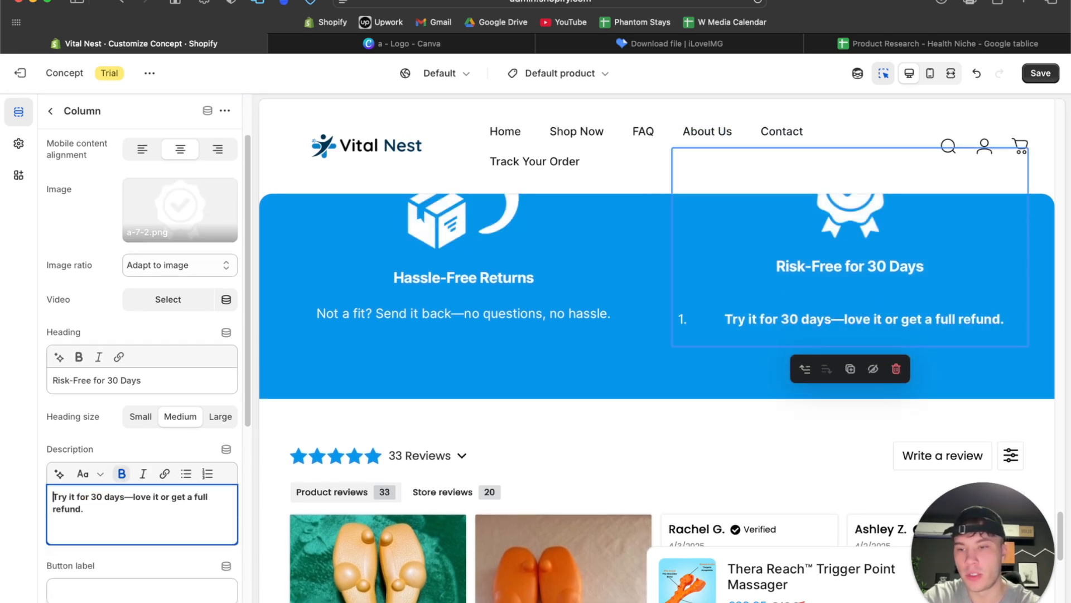
{"action": "key", "text": "super+a"}
{"action": "left_click", "coordinate": [121, 475]}
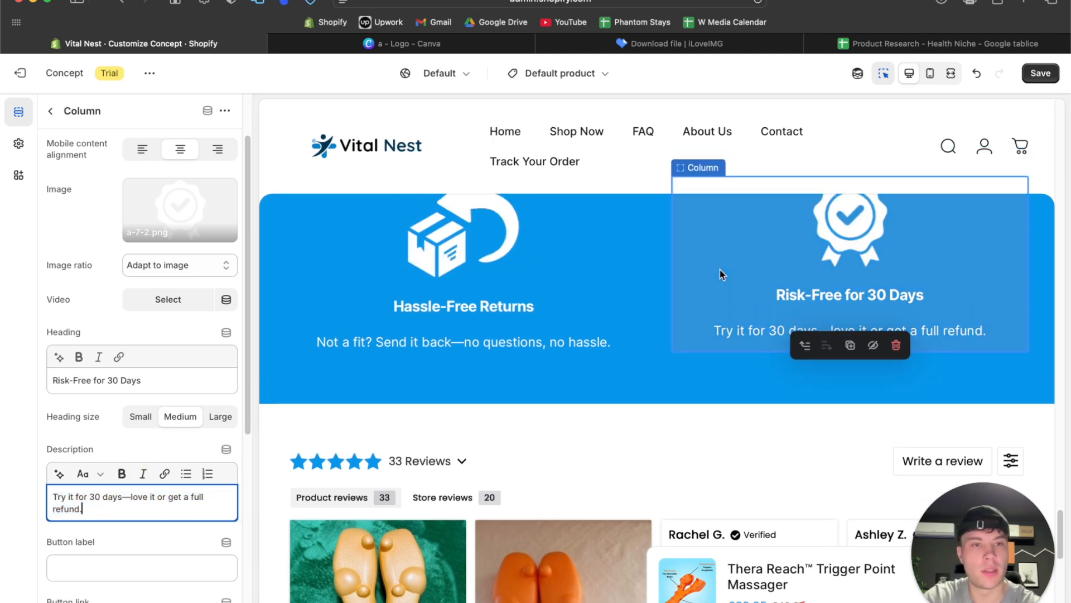
In the mobile preview, set the shipping and support multicolumn section to 1 column on mobile and enable swipe
{"action": "left_click", "coordinate": [931, 78]}
{"action": "scroll", "coordinate": [614, 311], "scroll_direction": "down", "scroll_amount": 10}
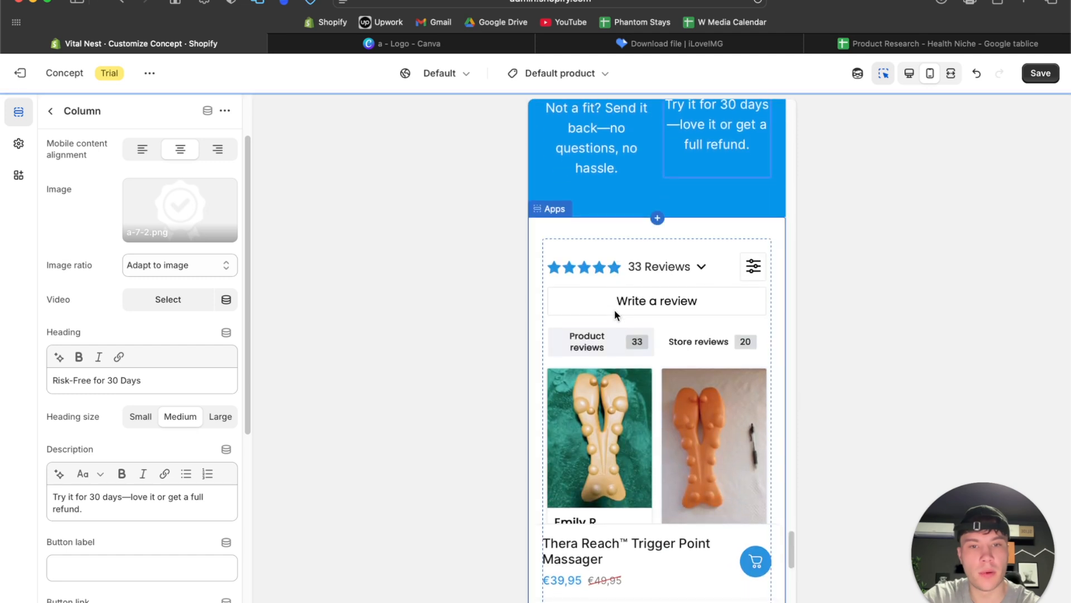
{"action": "scroll", "coordinate": [614, 310], "scroll_direction": "up", "scroll_amount": 5}
{"action": "scroll", "coordinate": [615, 315], "scroll_direction": "up", "scroll_amount": 4}
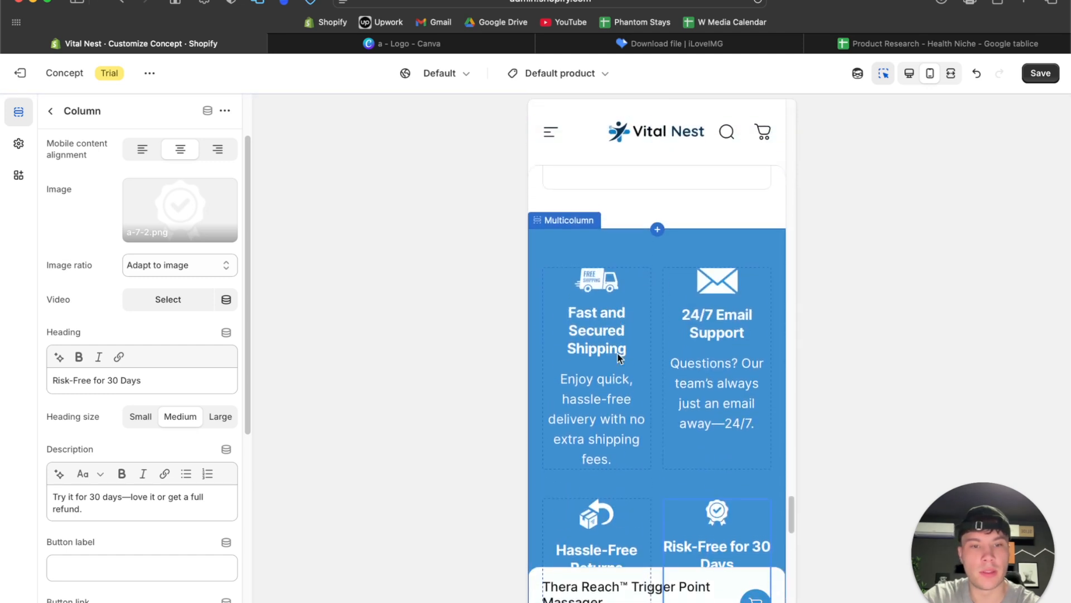
{"action": "scroll", "coordinate": [618, 353], "scroll_direction": "down", "scroll_amount": 2}
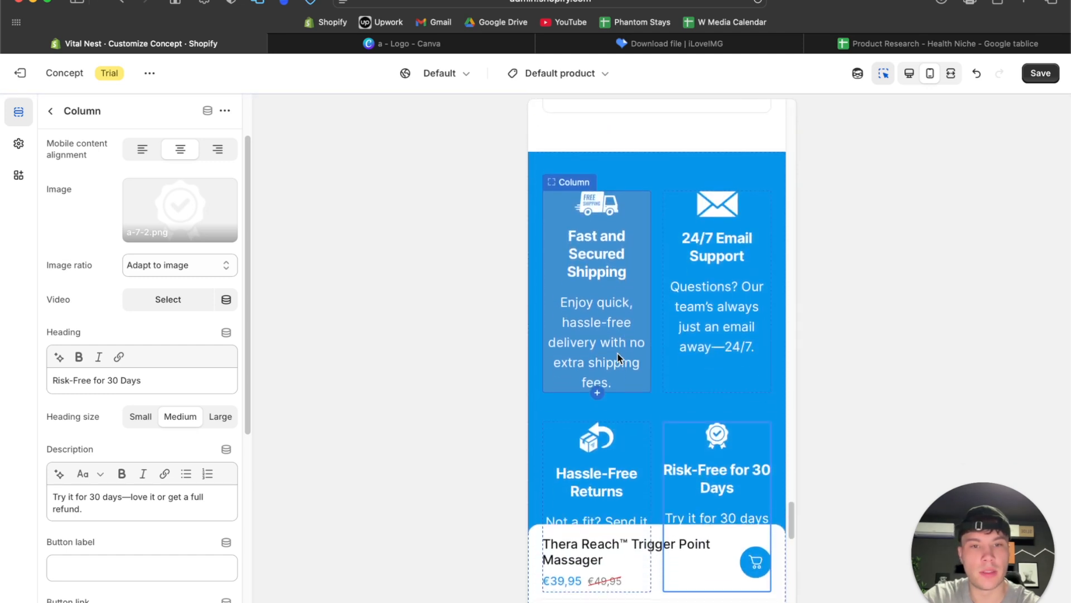
{"action": "left_click", "coordinate": [621, 166]}
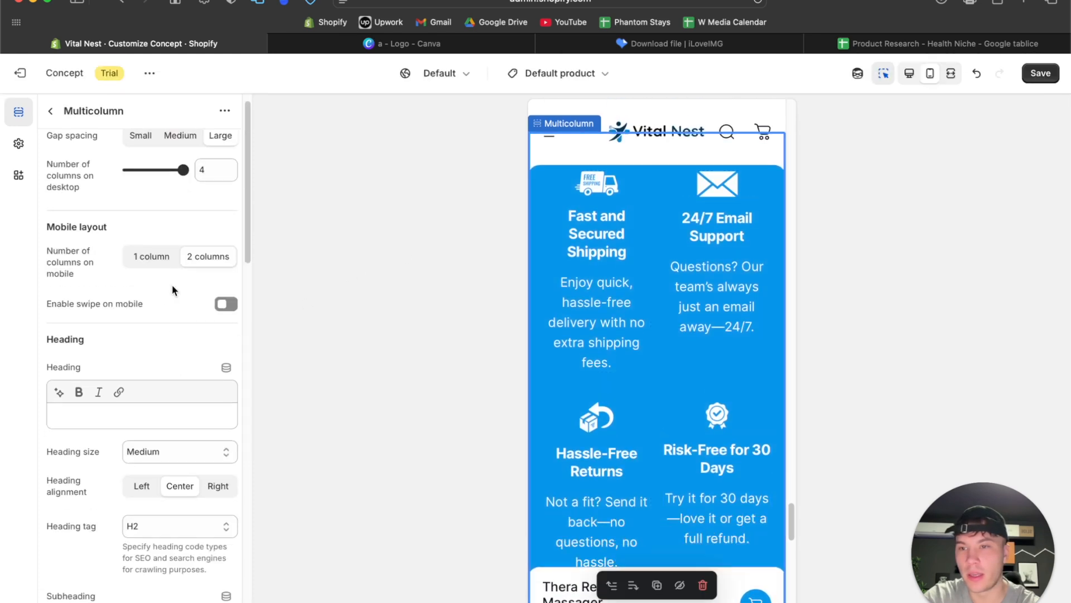
{"action": "left_click", "coordinate": [139, 254]}
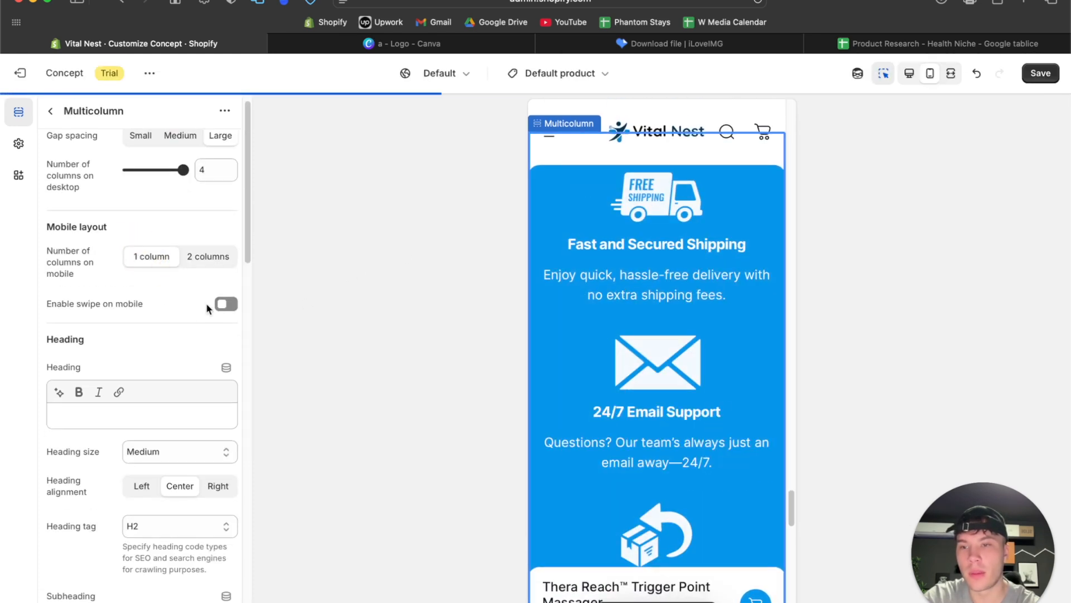
{"action": "left_click", "coordinate": [226, 305]}
Examine the mobile preview from the swipeable columns through the reviews and footer, and back at the product information
{"action": "scroll", "coordinate": [613, 376], "scroll_direction": "down", "scroll_amount": 10}
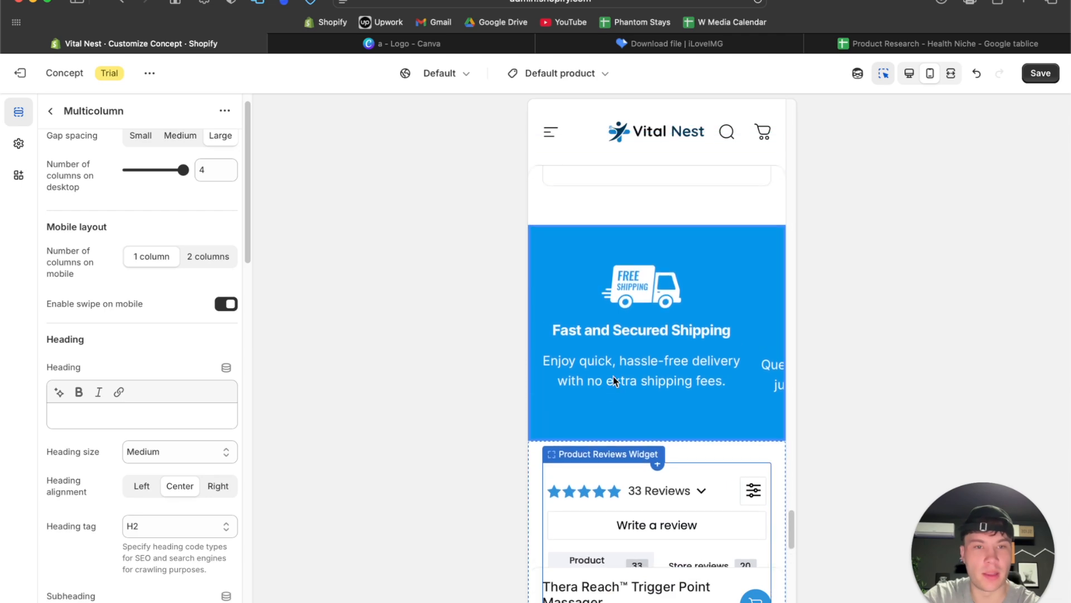
{"action": "scroll", "coordinate": [612, 382], "scroll_direction": "down", "scroll_amount": 2}
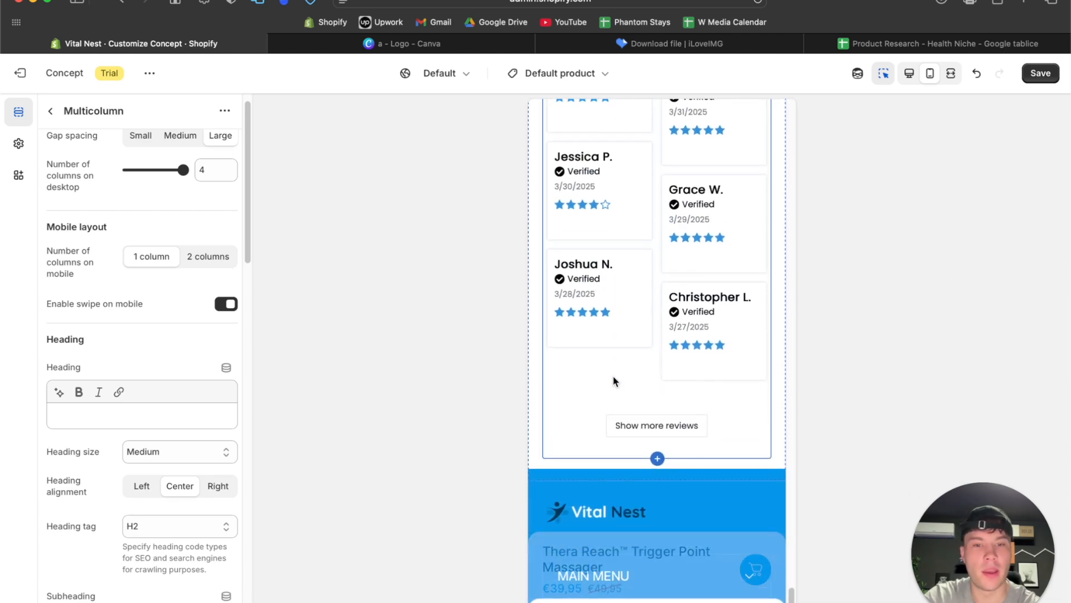
{"action": "scroll", "coordinate": [614, 380], "scroll_direction": "up", "scroll_amount": 10}
{"action": "scroll", "coordinate": [607, 382], "scroll_direction": "down", "scroll_amount": 2}
{"action": "scroll", "coordinate": [607, 382], "scroll_direction": "up", "scroll_amount": 10}
{"action": "scroll", "coordinate": [609, 383], "scroll_direction": "up", "scroll_amount": 6}
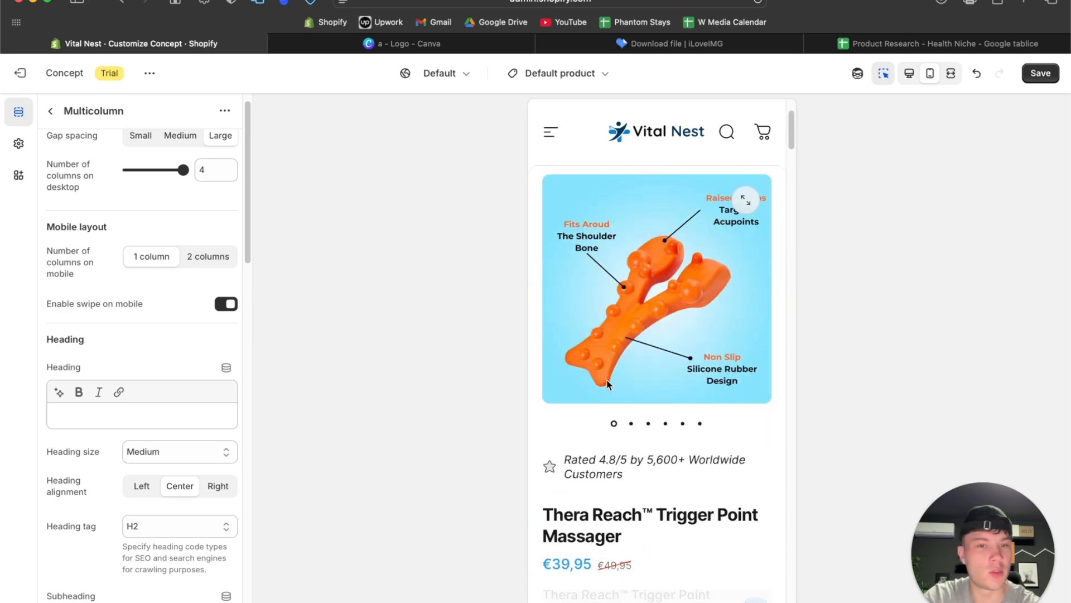
{"action": "scroll", "coordinate": [607, 379], "scroll_direction": "down", "scroll_amount": 4}
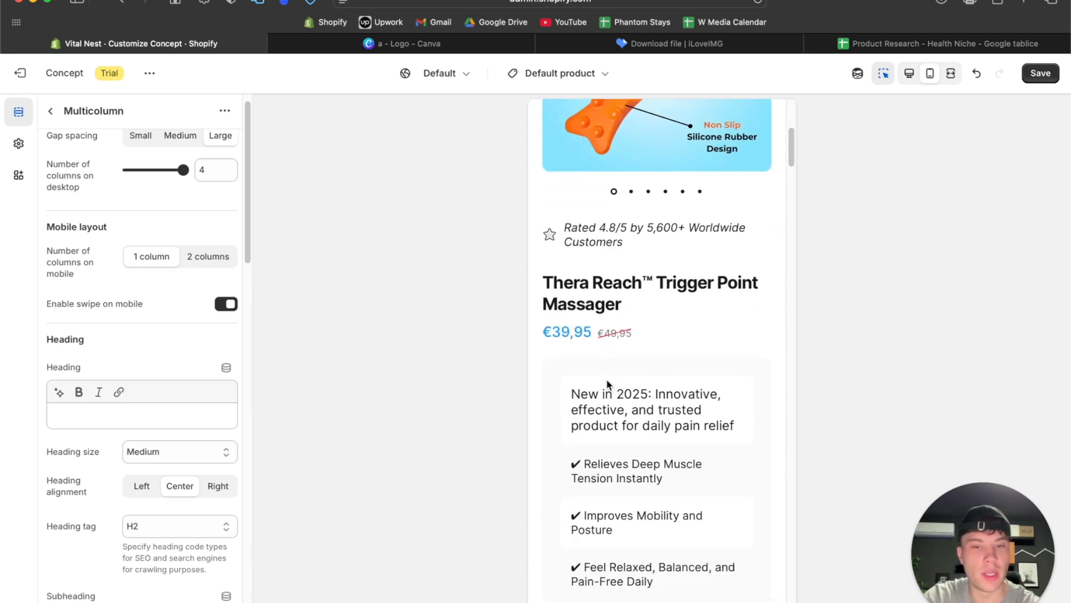
Switch to the desktop preview and examine the product information, the logo list and the "Stiff Neck?" image-with-text section
{"action": "left_click", "coordinate": [910, 78]}
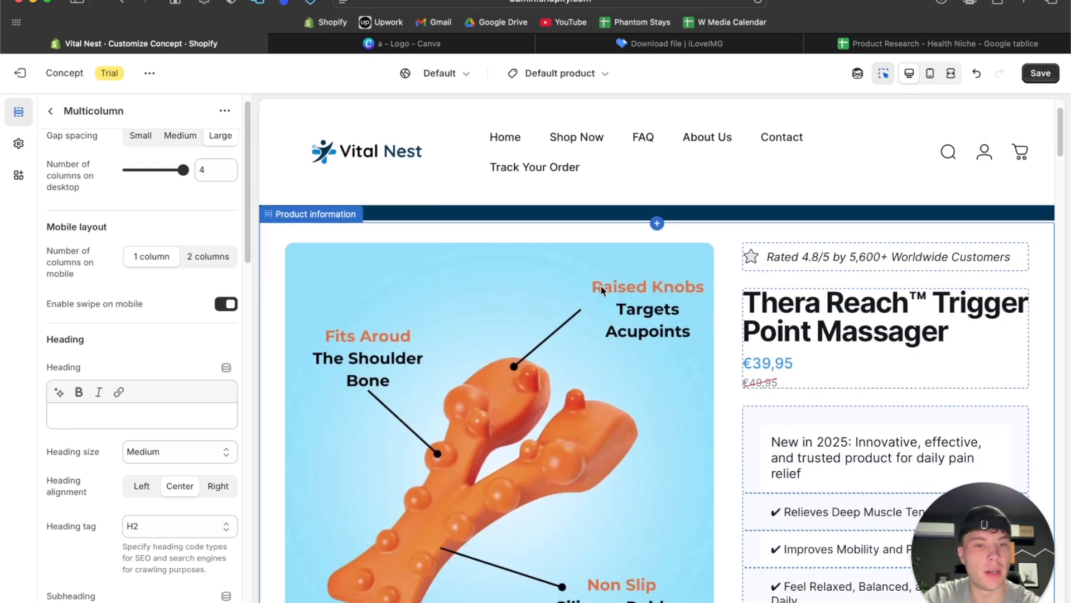
{"action": "scroll", "coordinate": [759, 316], "scroll_direction": "down", "scroll_amount": 1}
{"action": "left_click", "coordinate": [757, 307]}
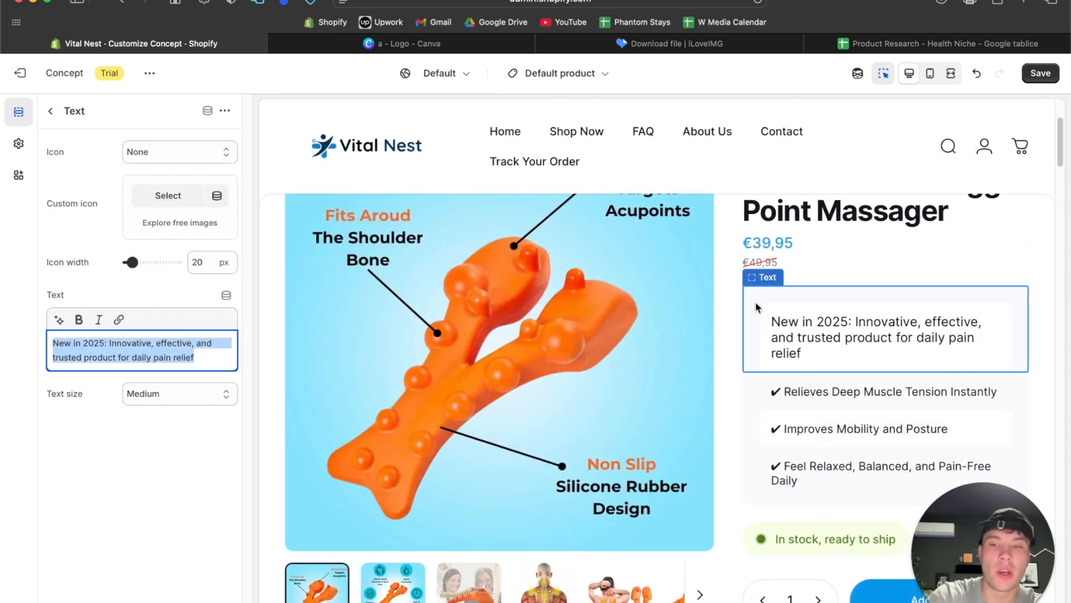
{"action": "left_click", "coordinate": [723, 291]}
{"action": "scroll", "coordinate": [723, 292], "scroll_direction": "down", "scroll_amount": 10}
{"action": "left_click", "coordinate": [553, 372]}
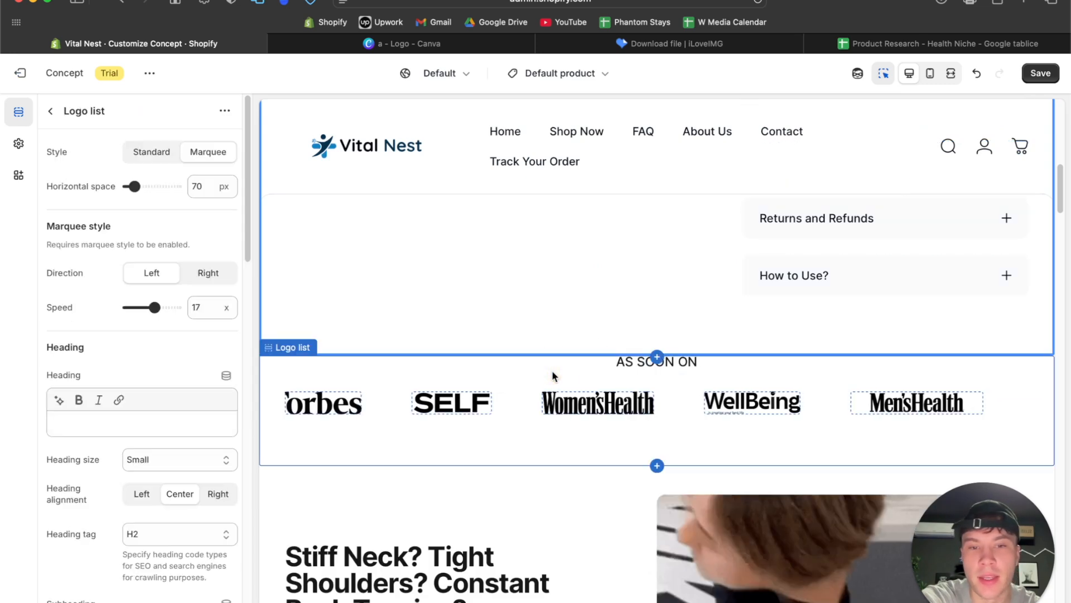
{"action": "scroll", "coordinate": [553, 373], "scroll_direction": "down", "scroll_amount": 10}
{"action": "scroll", "coordinate": [553, 374], "scroll_direction": "up", "scroll_amount": 4}
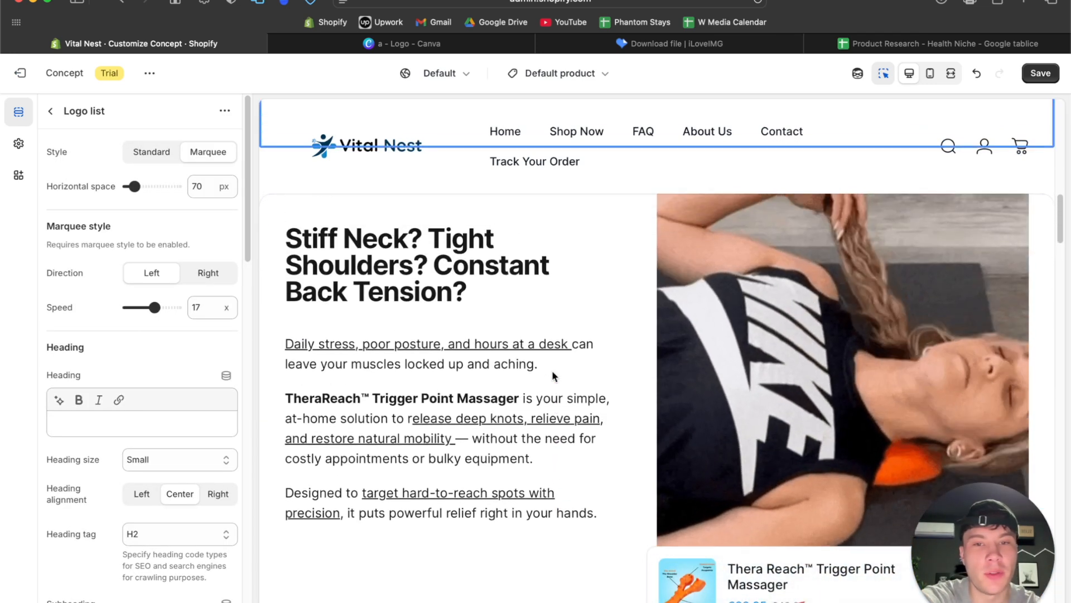
Try #003554 as the text color of the "Stiff Neck?" image-with-text section
{"action": "left_click", "coordinate": [568, 210]}
{"action": "scroll", "coordinate": [156, 346], "scroll_direction": "down", "scroll_amount": 10}
{"action": "scroll", "coordinate": [156, 351], "scroll_direction": "down", "scroll_amount": 6}
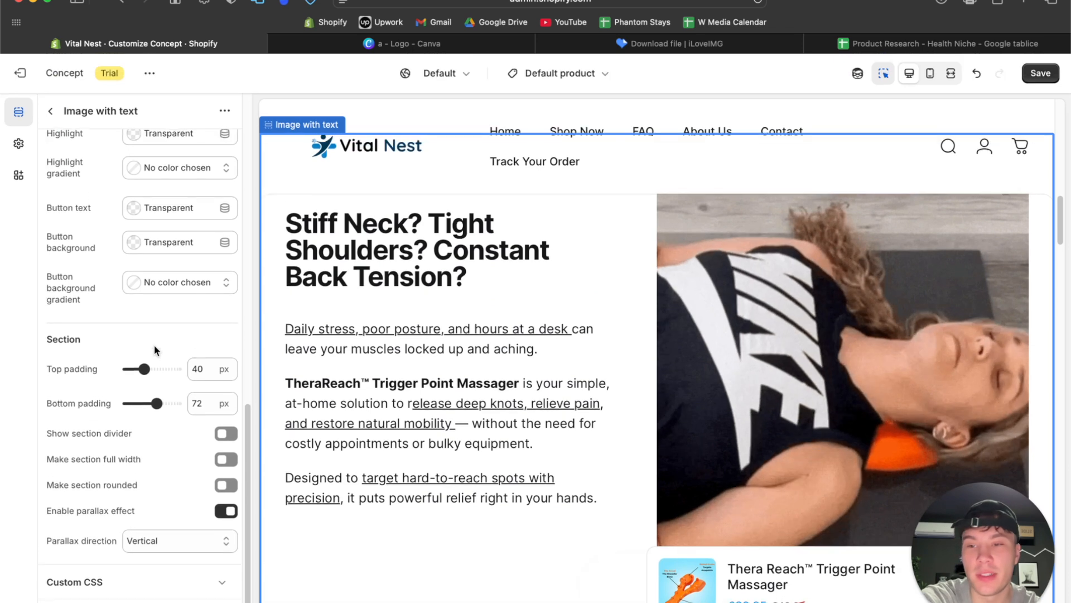
{"action": "scroll", "coordinate": [152, 346], "scroll_direction": "up", "scroll_amount": 2}
{"action": "scroll", "coordinate": [154, 324], "scroll_direction": "up", "scroll_amount": 3}
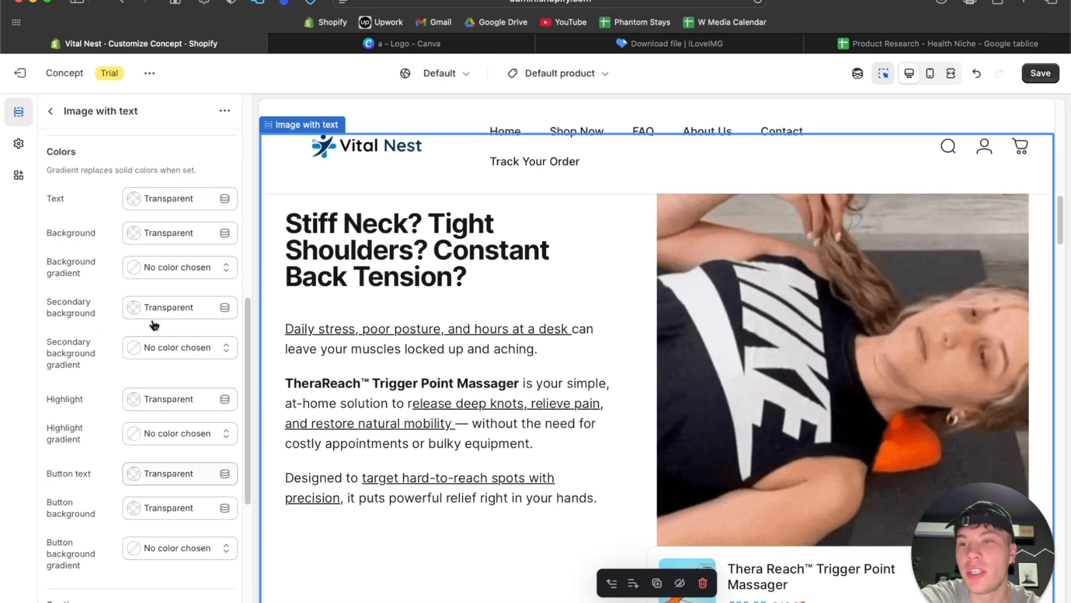
{"action": "left_click", "coordinate": [137, 200]}
{"action": "left_click", "coordinate": [161, 400]}
{"action": "left_click", "coordinate": [39, 302]}
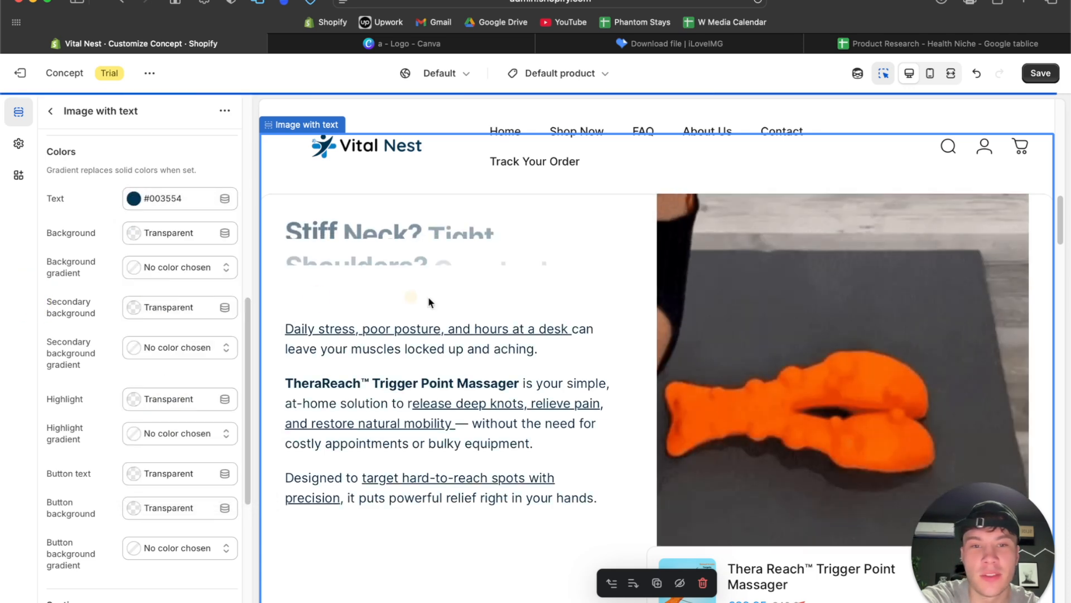
Try #FFFFFF as the text color of the "Stiff Neck?" image-with-text section
{"action": "left_click", "coordinate": [135, 199]}
{"action": "left_click_drag", "start_coordinate": [146, 239], "coordinate": [113, 211]}
{"action": "left_click", "coordinate": [69, 267]}
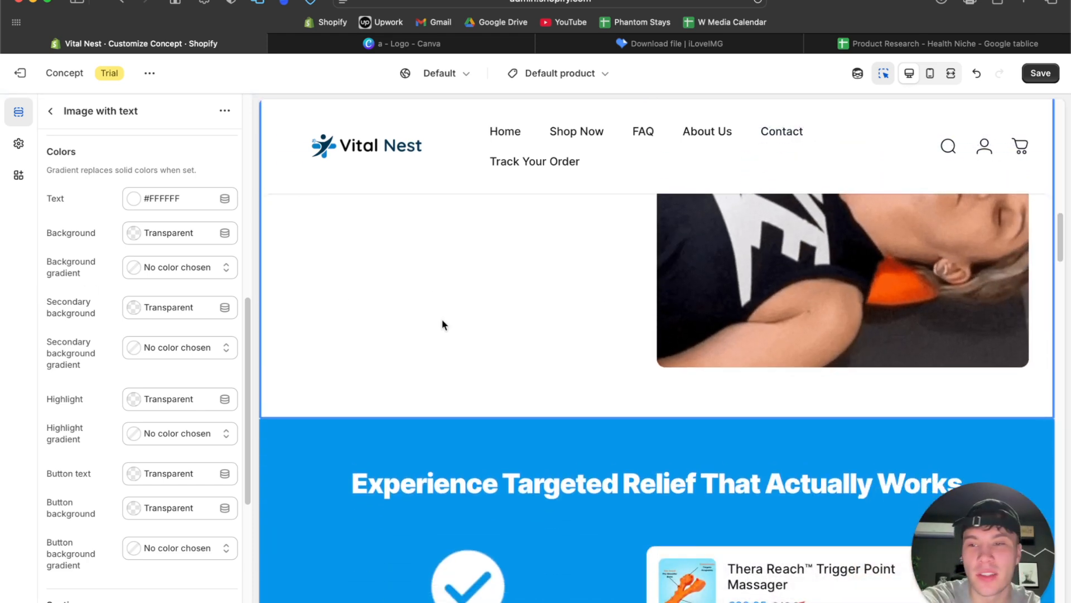
Set the "Stiff Neck?" image-with-text section's text color to #171717
{"action": "left_click", "coordinate": [134, 200]}
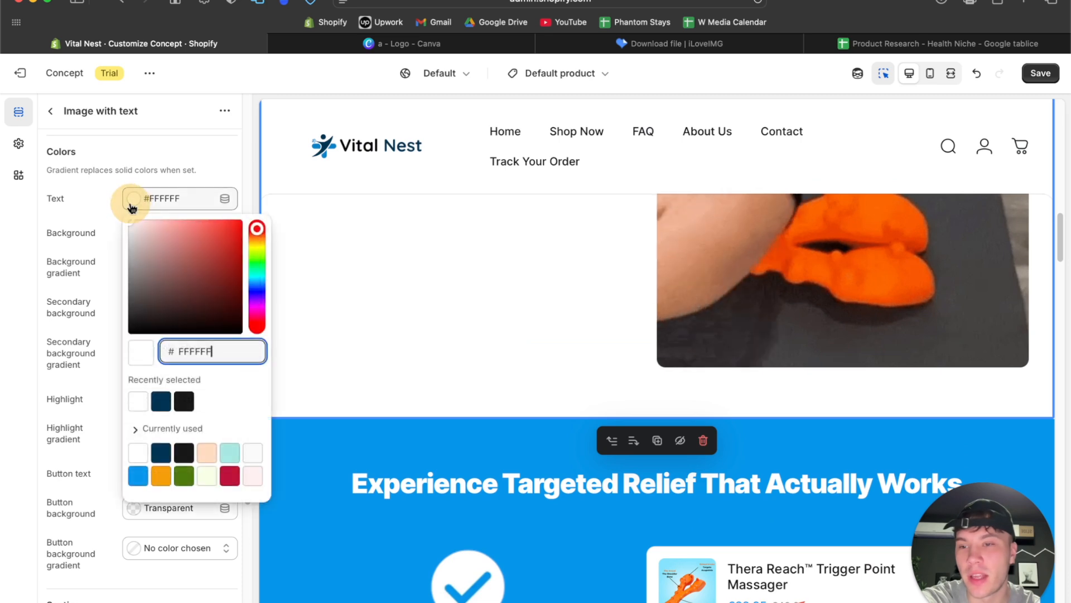
{"action": "left_click", "coordinate": [183, 401]}
{"action": "left_click", "coordinate": [45, 336]}
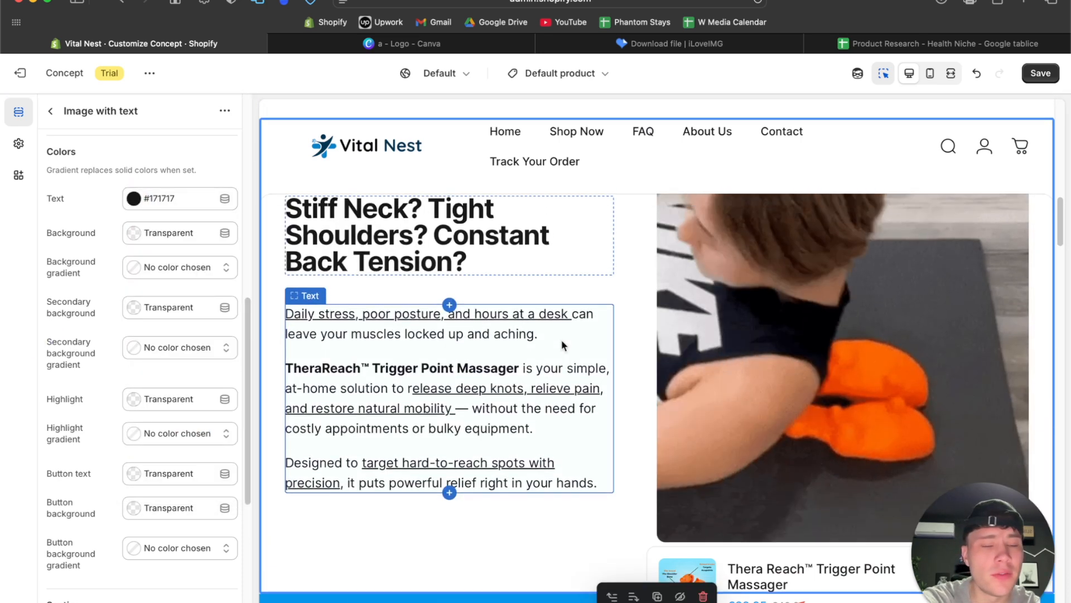
Check the styling of the desktop sections from the "Experience Targeted Relief" columns through the FAQ to the page's end
{"action": "scroll", "coordinate": [562, 344], "scroll_direction": "down", "scroll_amount": 5}
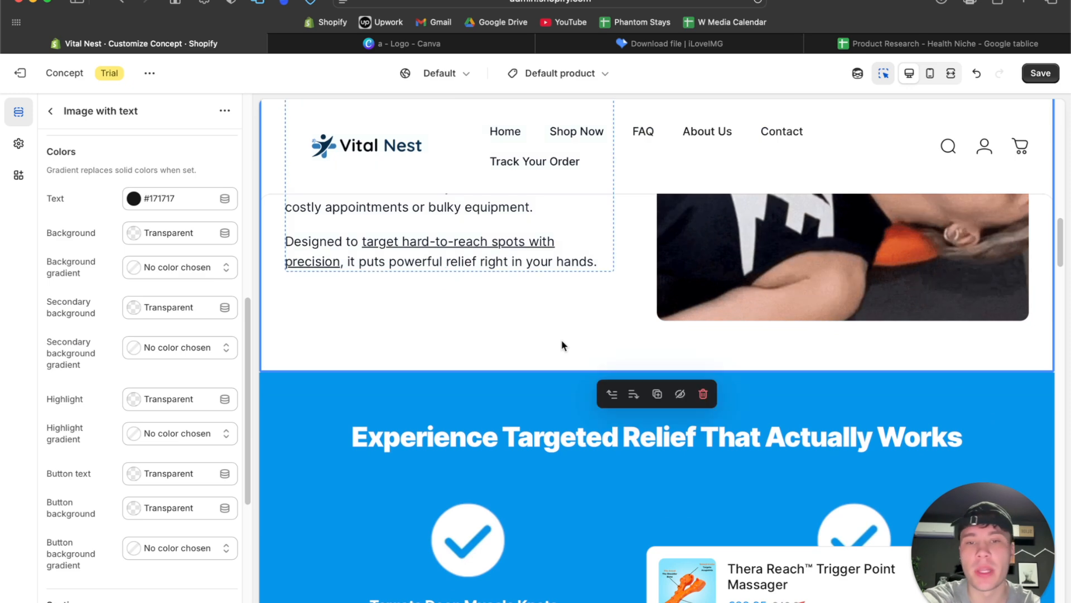
{"action": "scroll", "coordinate": [562, 344], "scroll_direction": "down", "scroll_amount": 4}
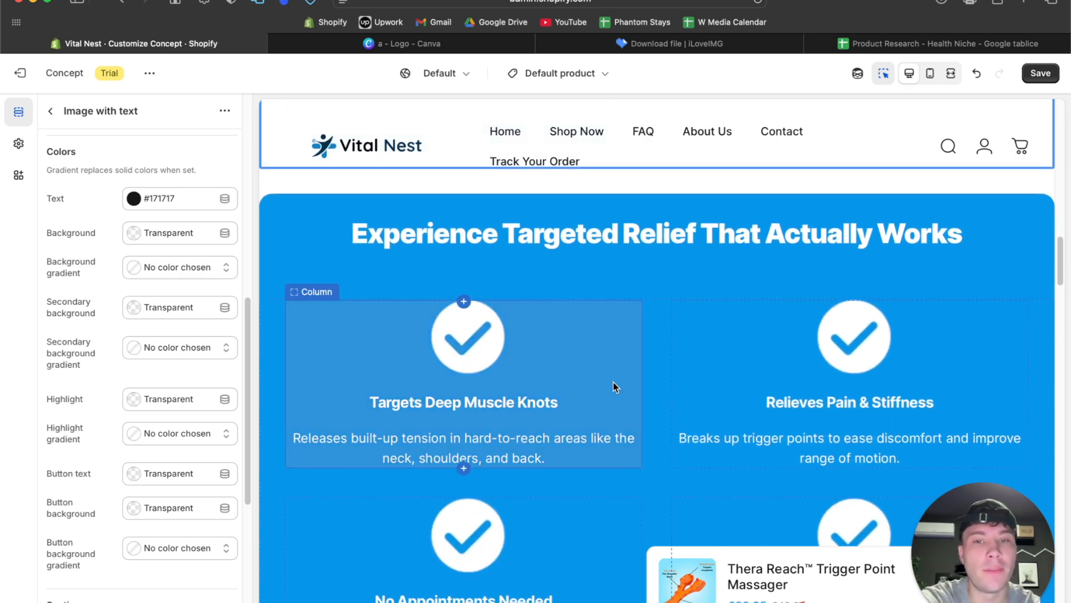
{"action": "scroll", "coordinate": [614, 381], "scroll_direction": "down", "scroll_amount": 10}
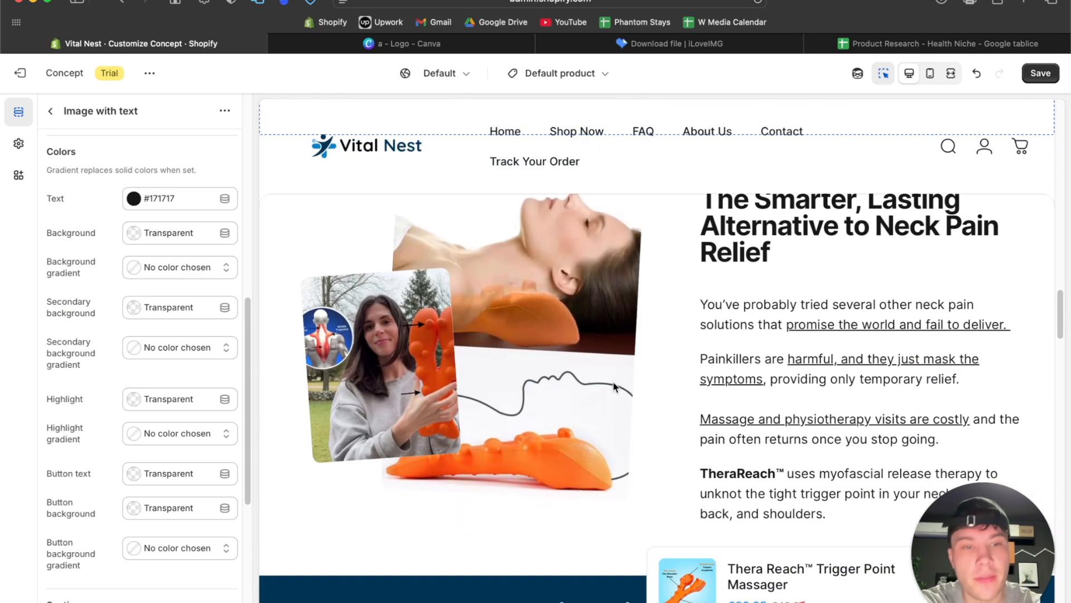
{"action": "scroll", "coordinate": [613, 383], "scroll_direction": "down", "scroll_amount": 15}
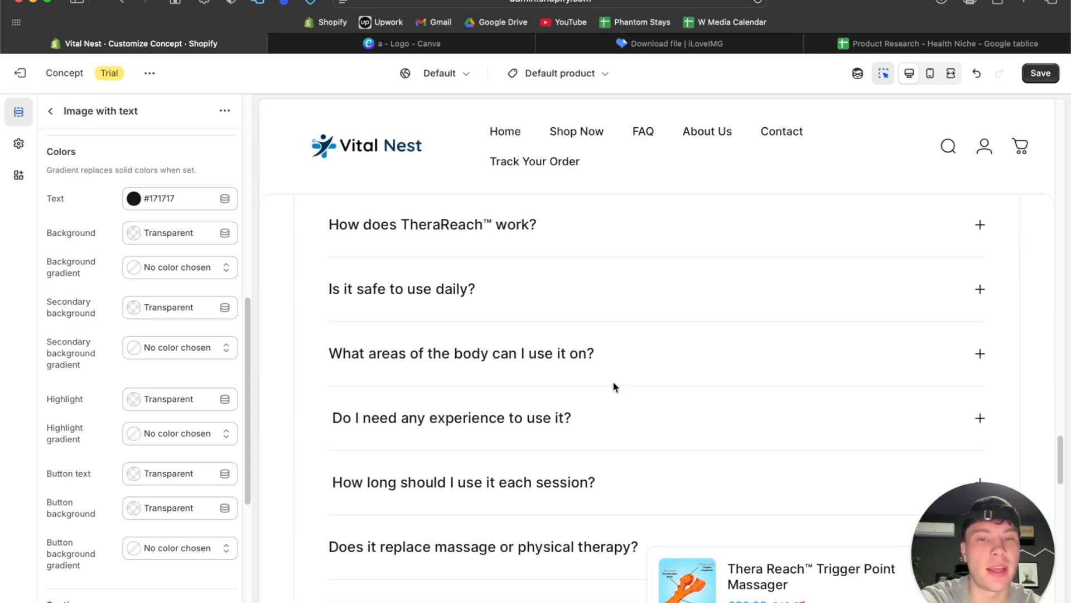
{"action": "scroll", "coordinate": [612, 381], "scroll_direction": "down", "scroll_amount": 10}
{"action": "scroll", "coordinate": [627, 226], "scroll_direction": "up", "scroll_amount": 20}
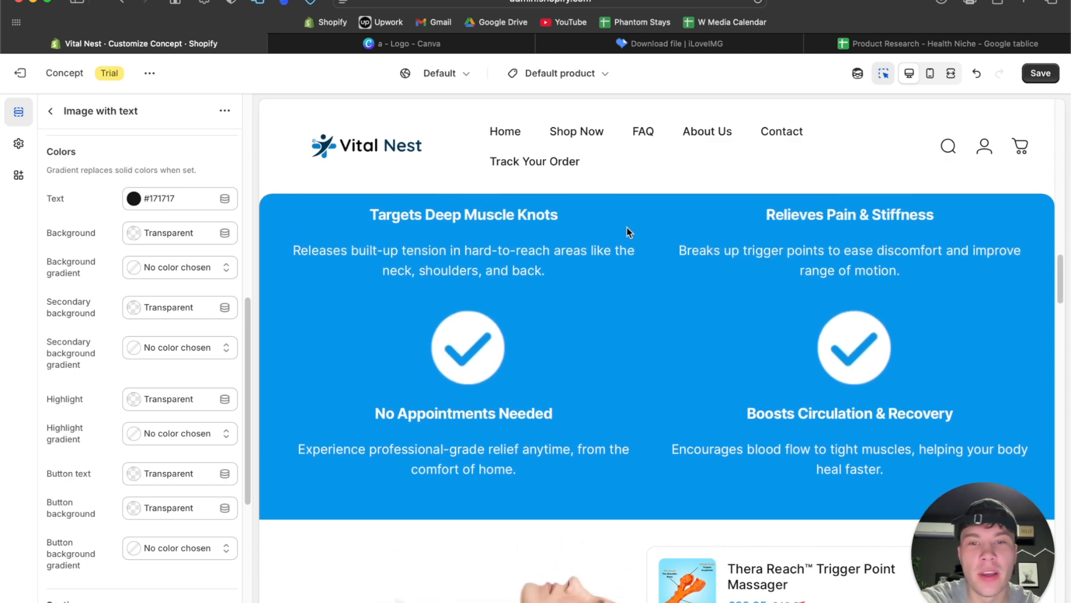
{"action": "scroll", "coordinate": [627, 227], "scroll_direction": "up", "scroll_amount": 5}
Inspect the settings of the "Targets Deep Muscle Knots" and "No Appointments Needed" columns
{"action": "left_click", "coordinate": [469, 489]}
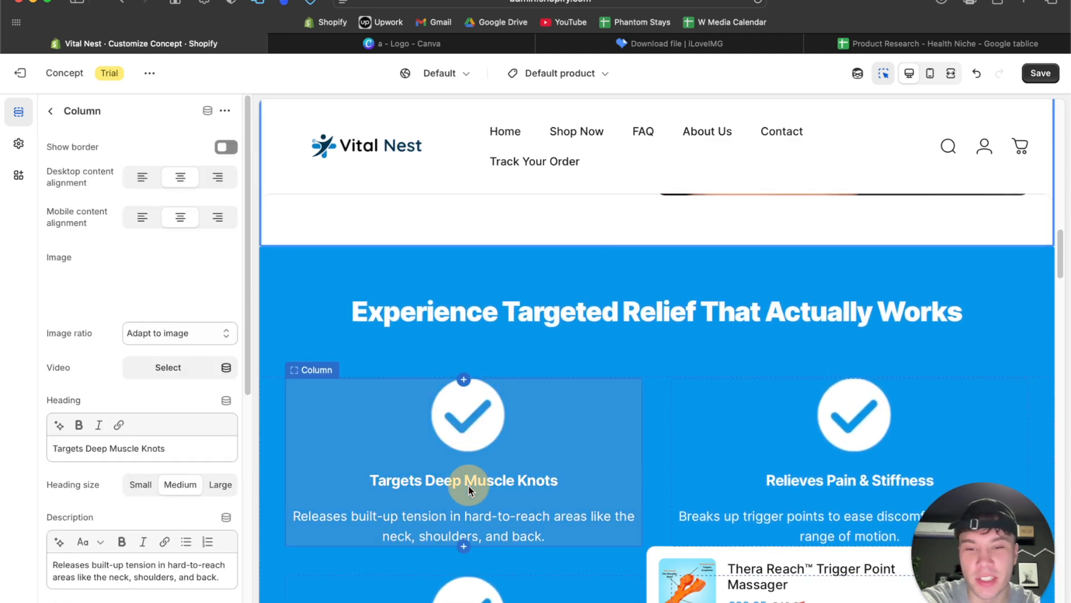
{"action": "scroll", "coordinate": [469, 489], "scroll_direction": "down", "scroll_amount": 5}
{"action": "left_click", "coordinate": [450, 464]}
{"action": "scroll", "coordinate": [507, 269], "scroll_direction": "down", "scroll_amount": 5}
{"action": "scroll", "coordinate": [507, 269], "scroll_direction": "up", "scroll_amount": 2}
{"action": "scroll", "coordinate": [506, 270], "scroll_direction": "up", "scroll_amount": 5}
{"action": "left_click", "coordinate": [413, 435]}
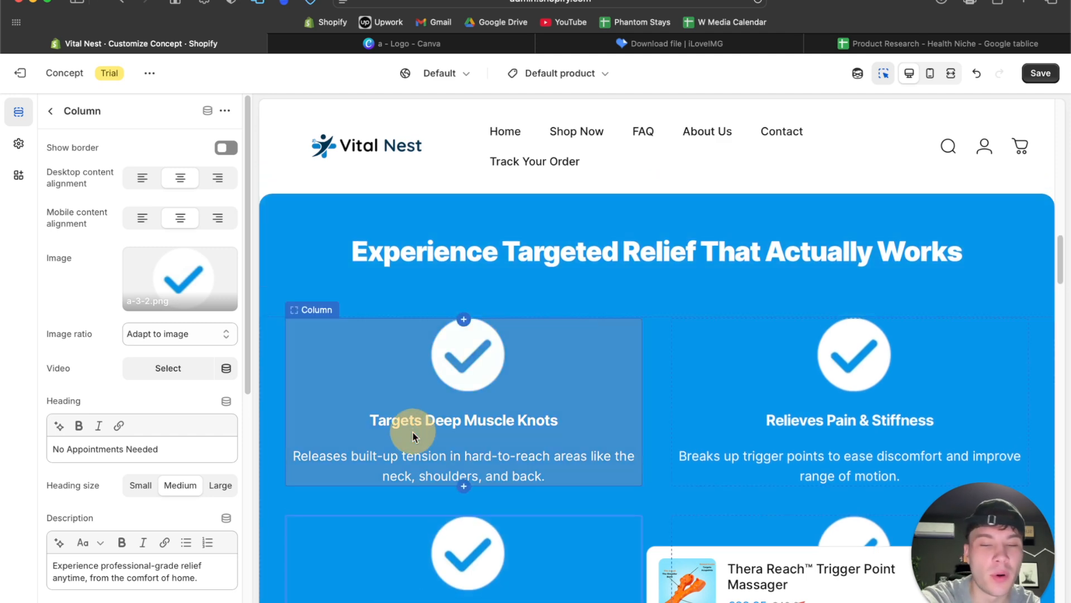
{"action": "scroll", "coordinate": [573, 403], "scroll_direction": "down", "scroll_amount": 4}
{"action": "scroll", "coordinate": [732, 411], "scroll_direction": "up", "scroll_amount": 4}
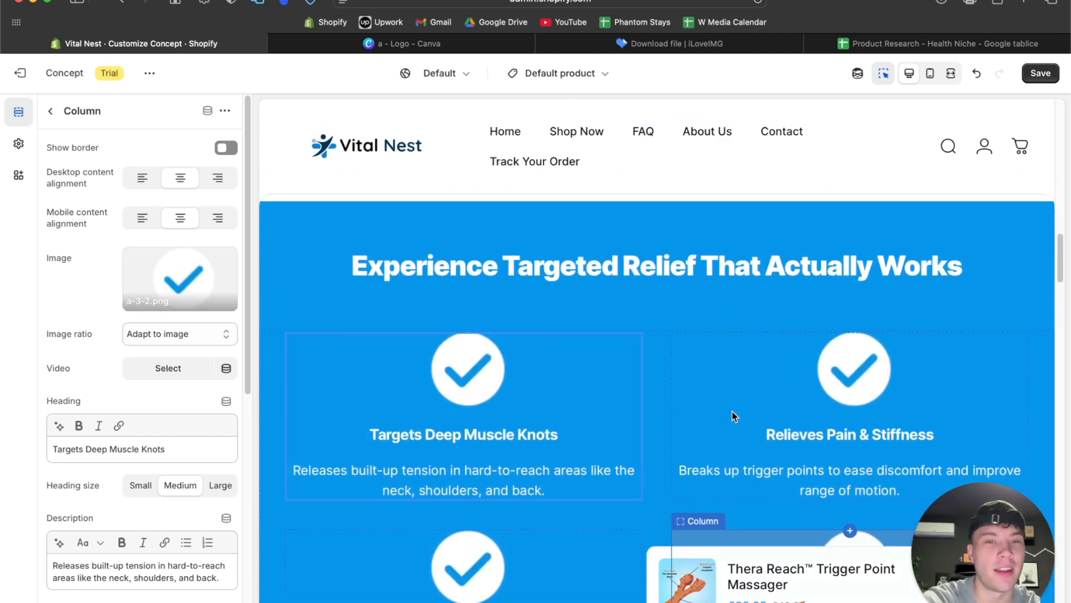
Review the whole desktop product page from the announcement bar through the reviews to the footer
{"action": "scroll", "coordinate": [732, 411], "scroll_direction": "up", "scroll_amount": 10}
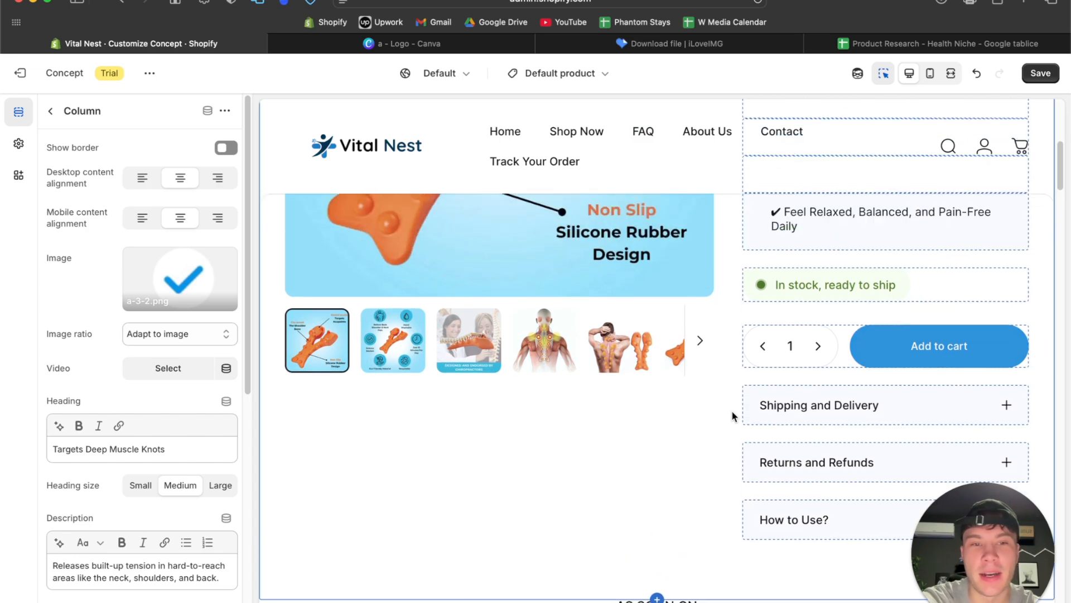
{"action": "scroll", "coordinate": [731, 414], "scroll_direction": "up", "scroll_amount": 8}
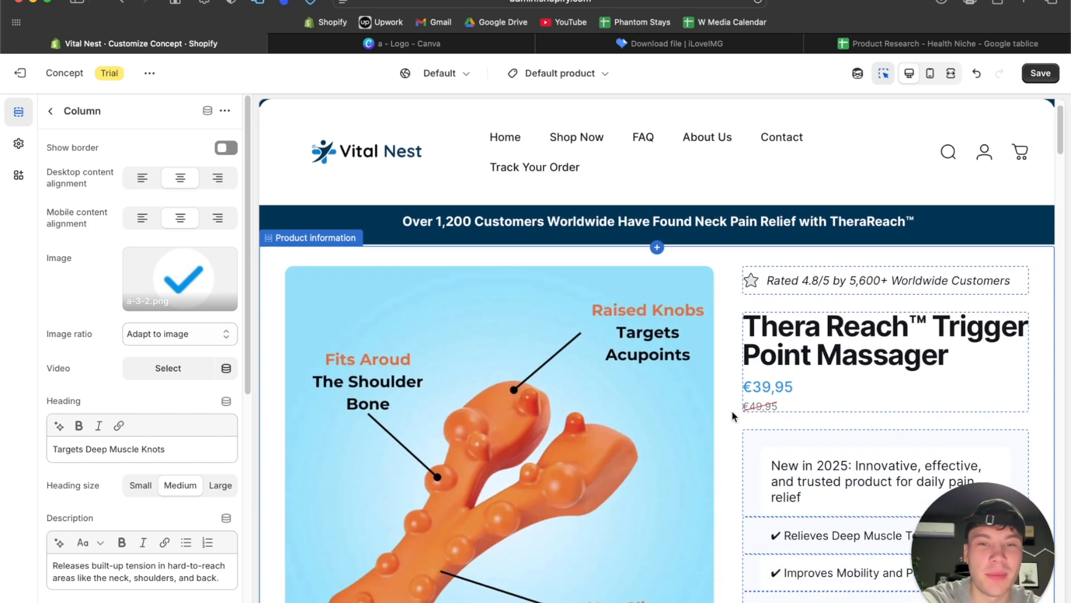
{"action": "scroll", "coordinate": [731, 410], "scroll_direction": "down", "scroll_amount": 5}
{"action": "scroll", "coordinate": [732, 411], "scroll_direction": "up", "scroll_amount": 6}
{"action": "scroll", "coordinate": [731, 410], "scroll_direction": "down", "scroll_amount": 5}
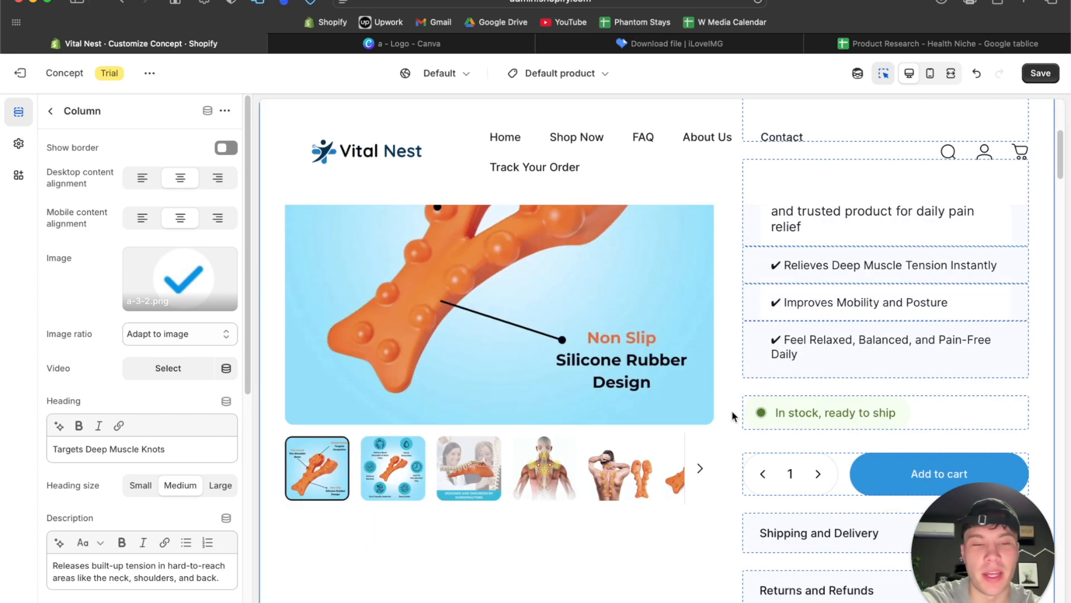
{"action": "scroll", "coordinate": [731, 410], "scroll_direction": "down", "scroll_amount": 3}
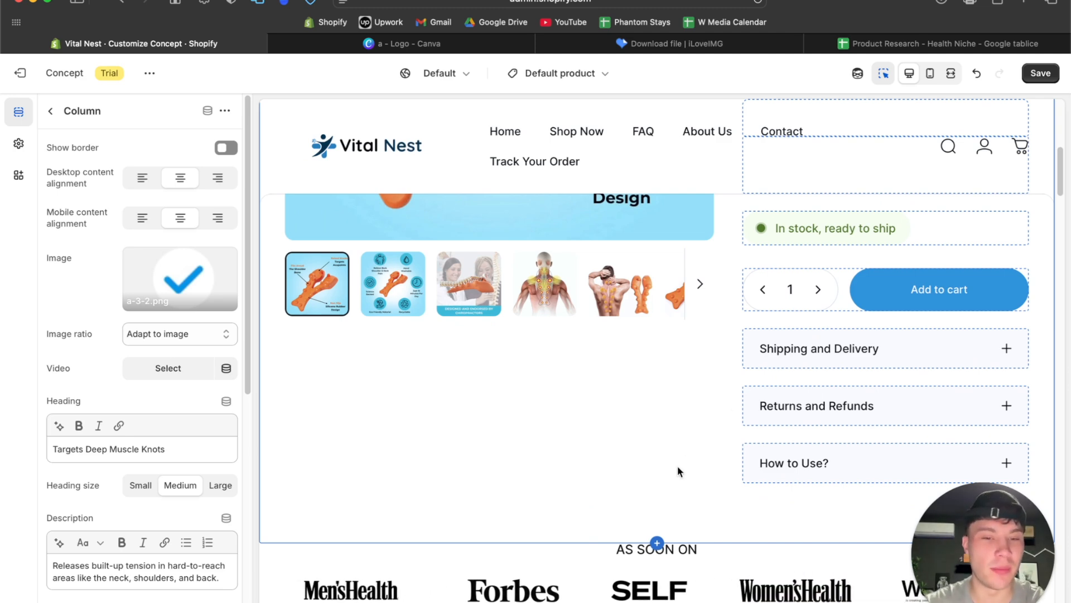
{"action": "scroll", "coordinate": [679, 470], "scroll_direction": "down", "scroll_amount": 6}
{"action": "scroll", "coordinate": [678, 469], "scroll_direction": "down", "scroll_amount": 15}
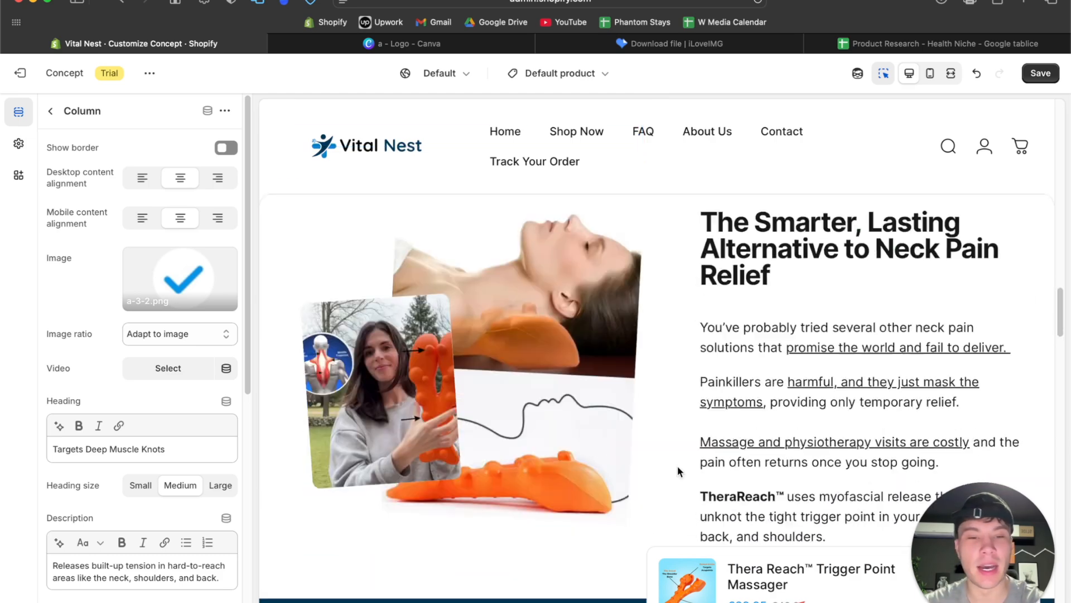
{"action": "scroll", "coordinate": [678, 472], "scroll_direction": "down", "scroll_amount": 15}
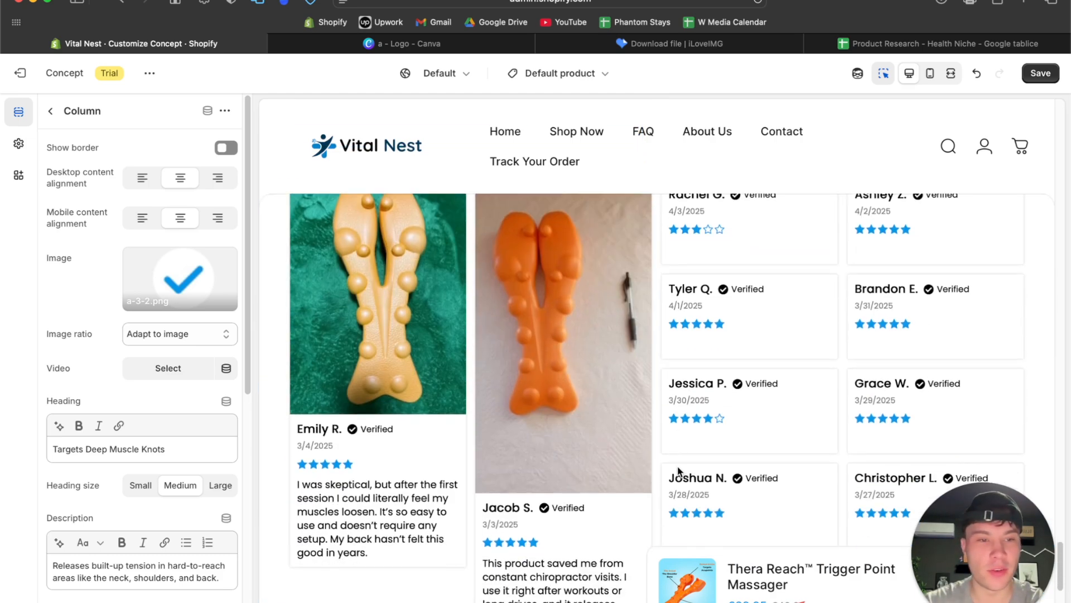
{"action": "scroll", "coordinate": [677, 460], "scroll_direction": "up", "scroll_amount": 1}
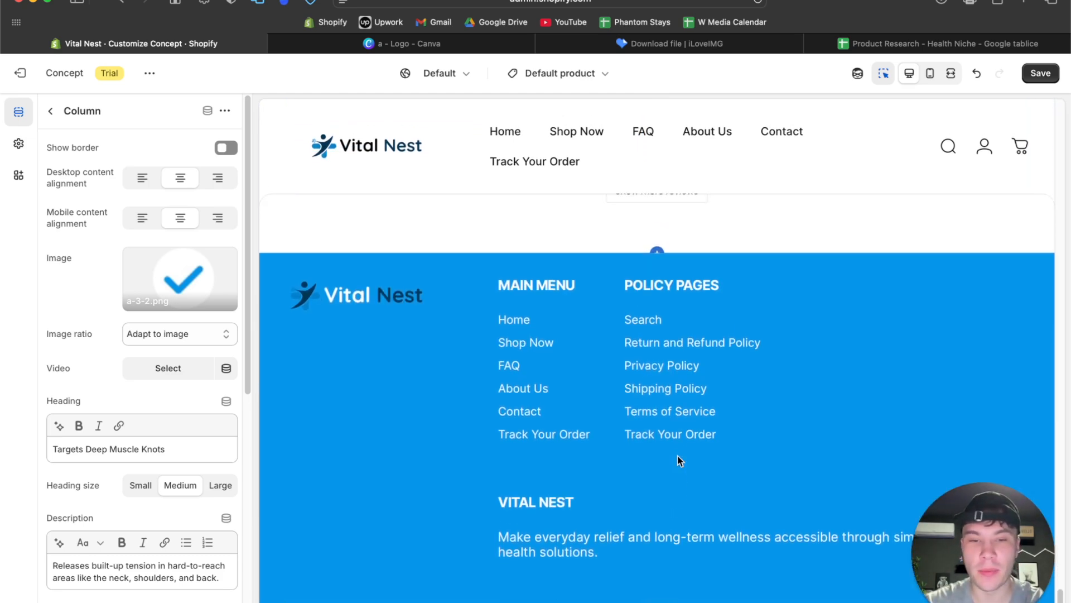
Switch the preview to full width and review the page from the footer upward
{"action": "left_click", "coordinate": [948, 74]}
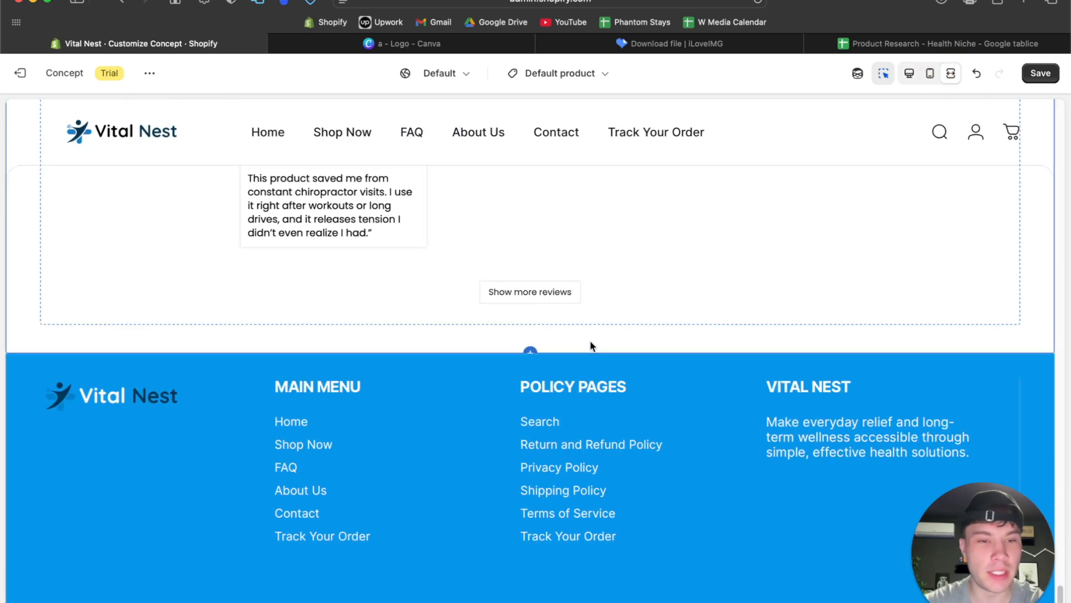
{"action": "scroll", "coordinate": [591, 342], "scroll_direction": "up", "scroll_amount": 10}
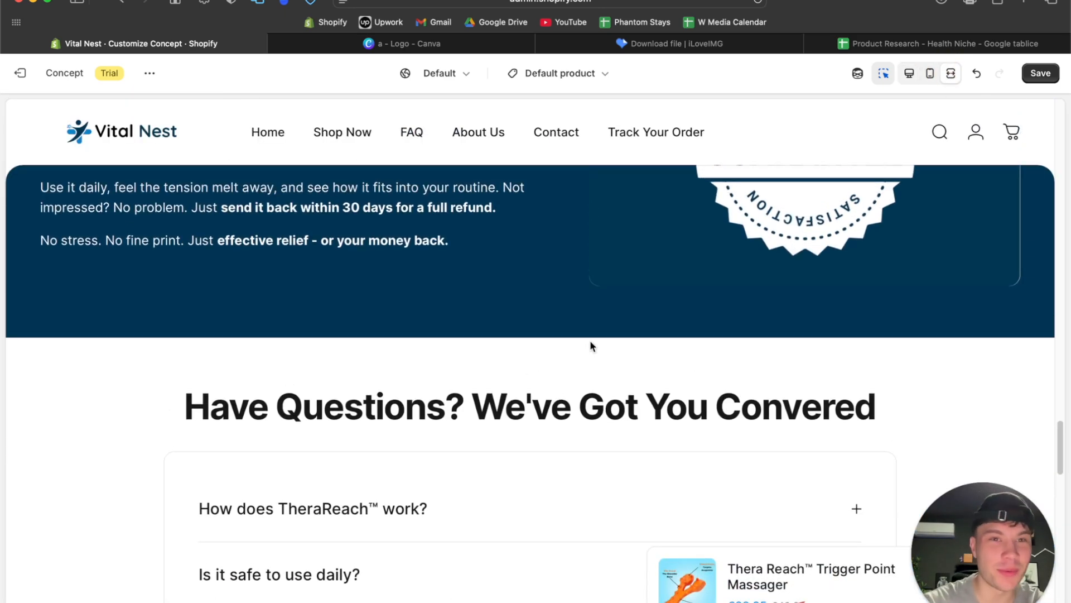